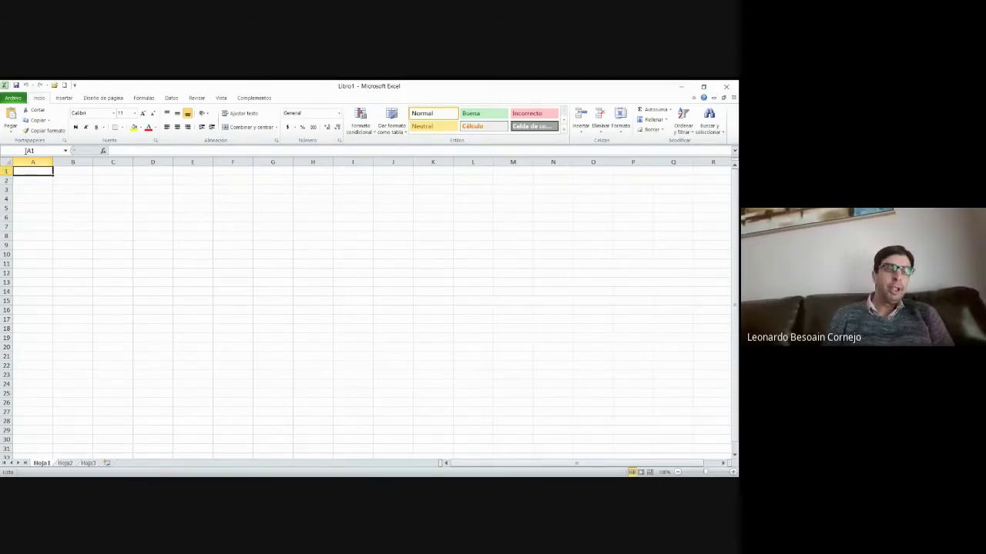
Enter a bold 'Ingresos' heading in cell B3
{"action": "left_click", "coordinate": [55, 183]}
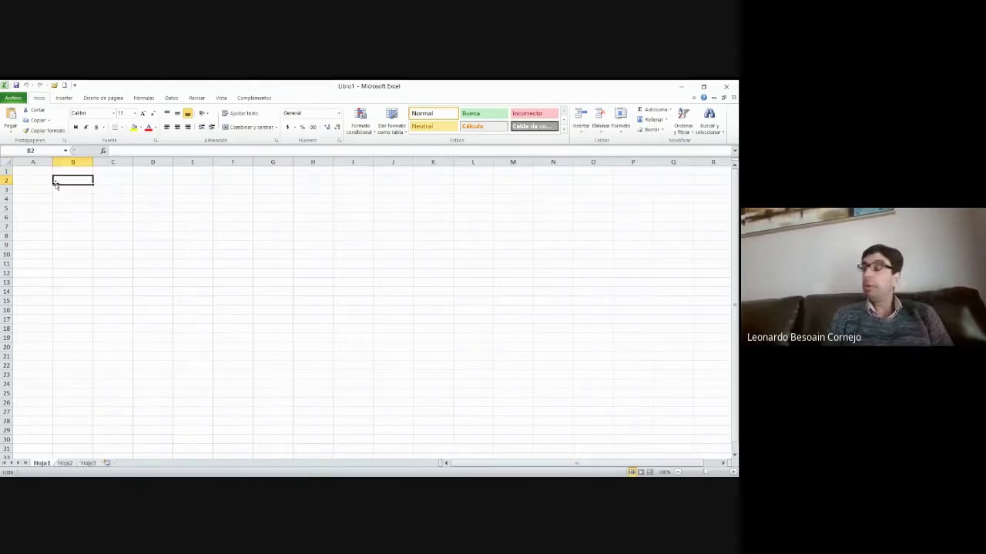
{"action": "key", "text": "Down"}
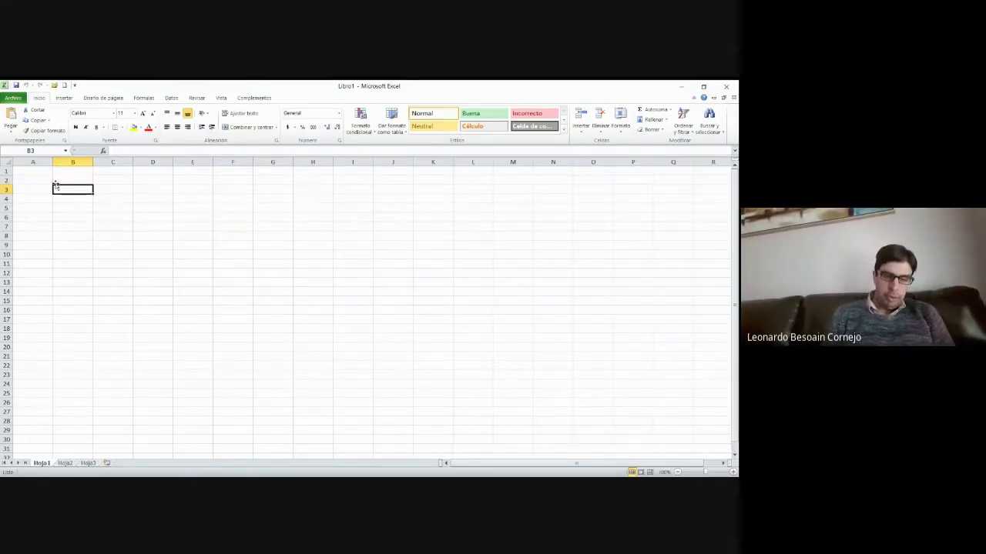
{"action": "type", "text": "IN"}
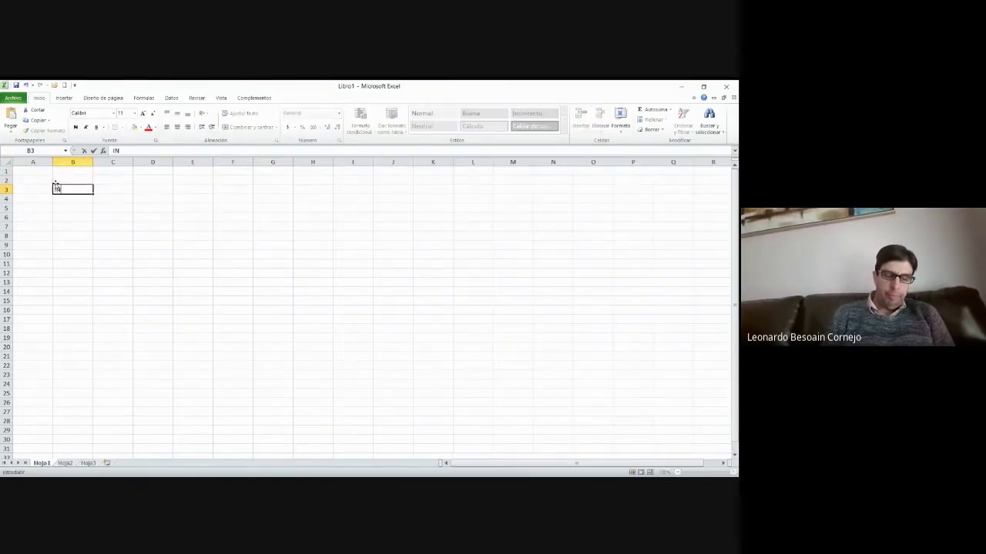
{"action": "type", "text": "gresos"}
{"action": "key", "text": "Return"}
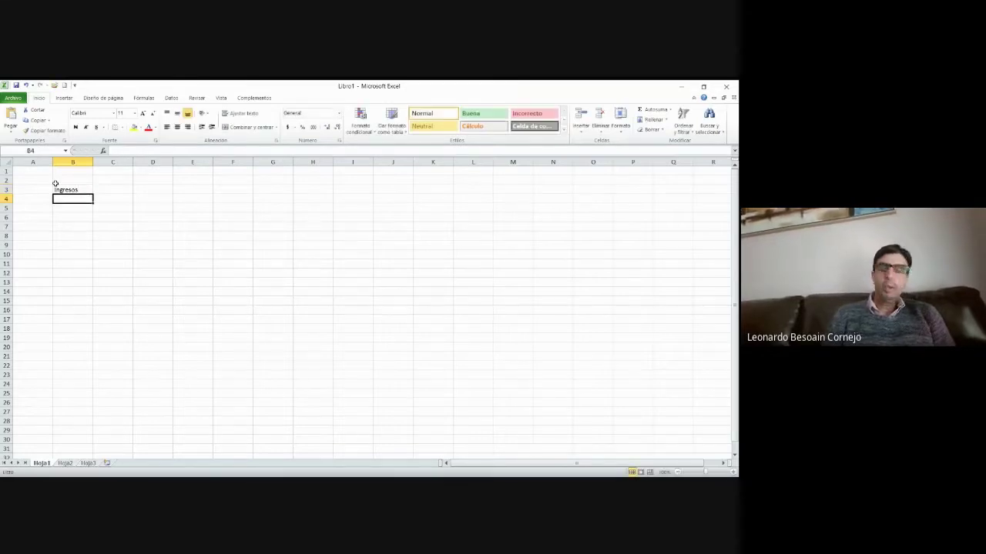
{"action": "left_click", "coordinate": [56, 186]}
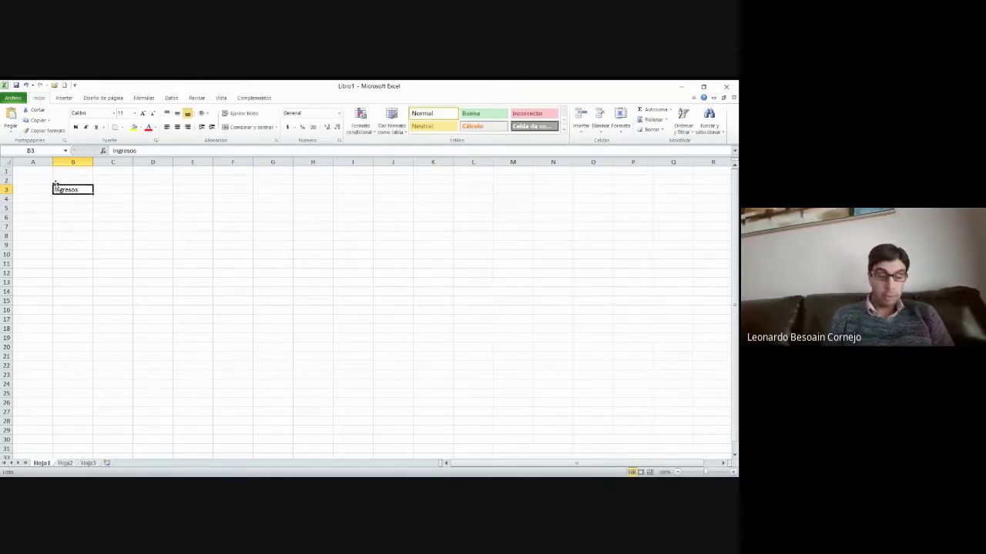
{"action": "key", "text": "ctrl+n"}
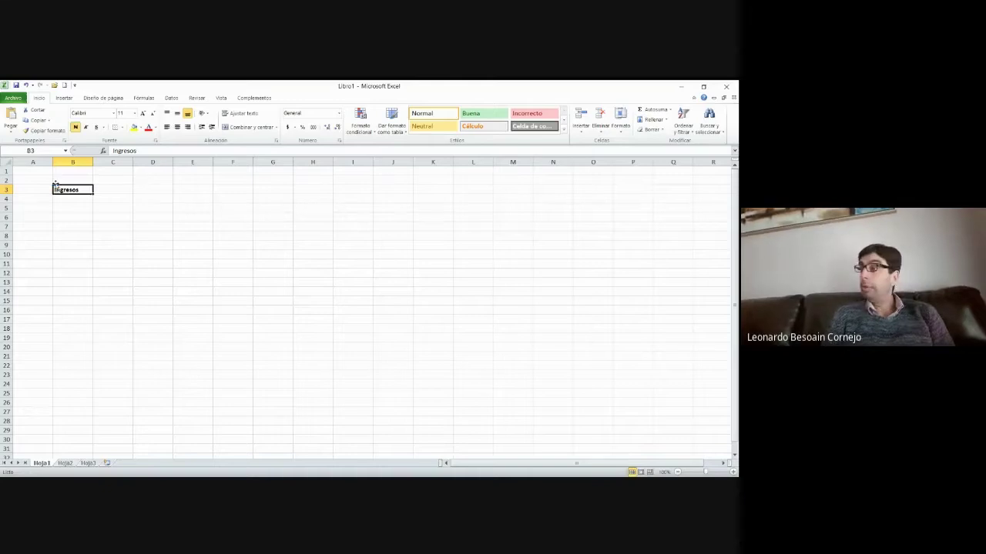
Enter month headers Enero in C3 and Febrero in D3, then select both cells
{"action": "key", "text": "Right"}
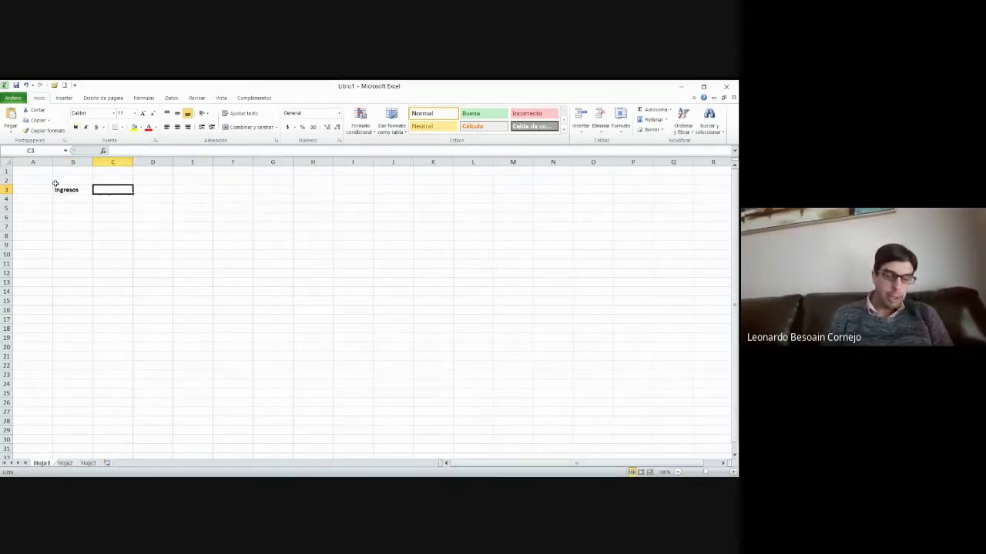
{"action": "type", "text": "Enero"}
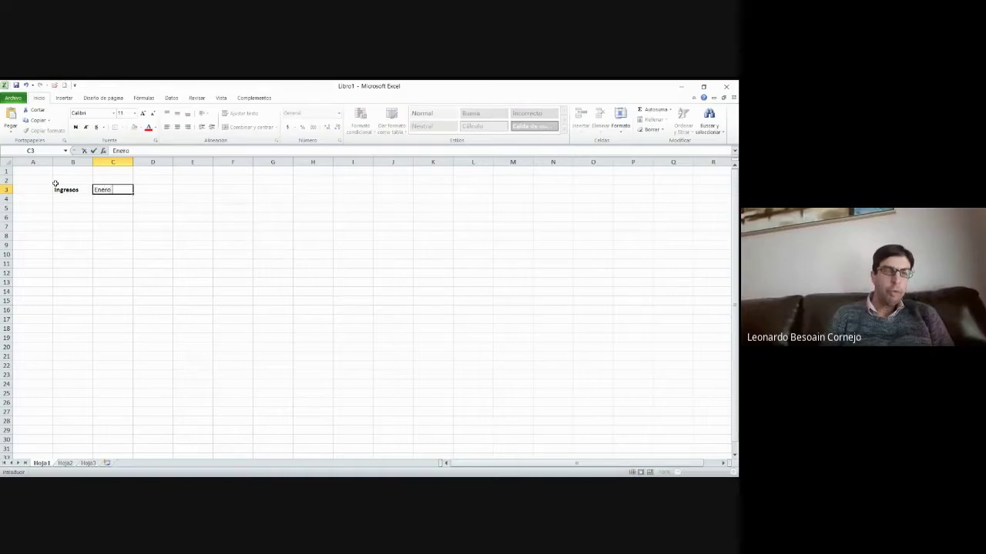
{"action": "key", "text": "Tab"}
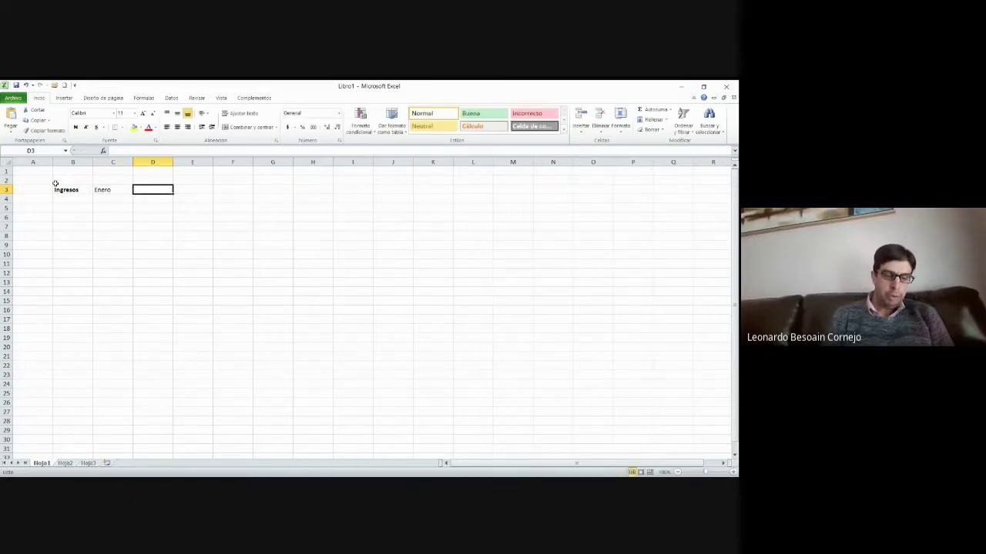
{"action": "type", "text": "Febrero"}
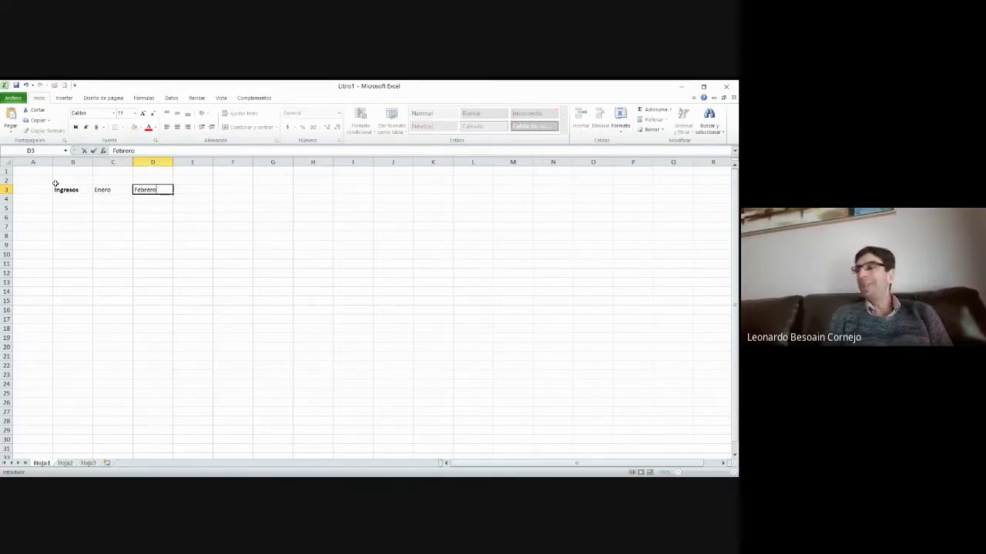
{"action": "key", "text": "Left"}
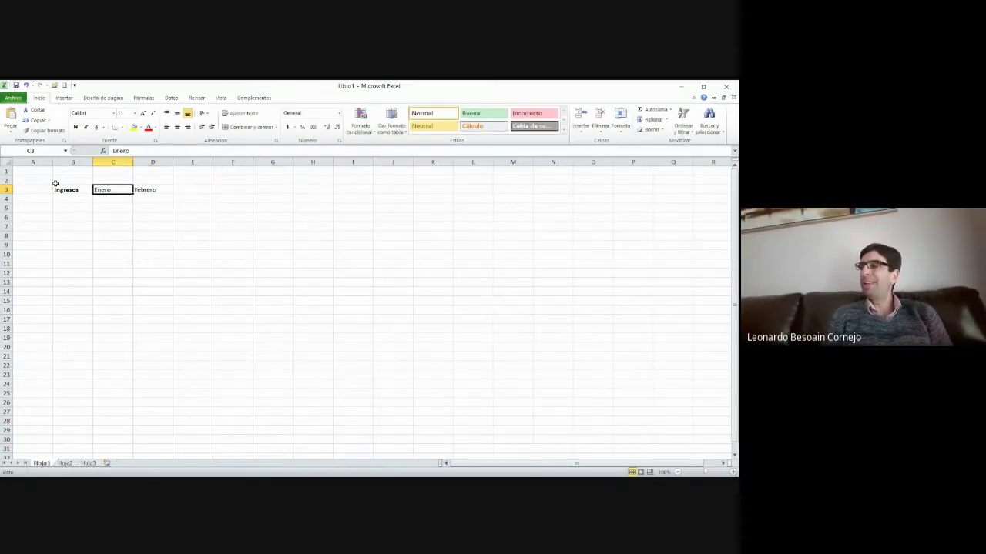
{"action": "key", "text": "shift+Right"}
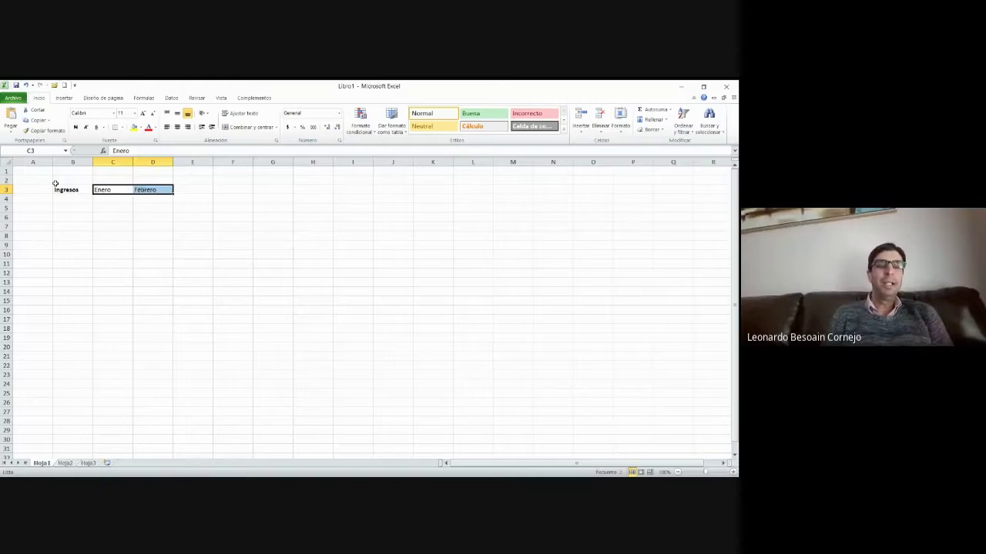
{"action": "key", "text": "Right"}
{"action": "key", "text": "Right"}
{"action": "key", "text": "Right"}
{"action": "key", "text": "Right"}
{"action": "key", "text": "Right"}
{"action": "key", "text": "Right"}
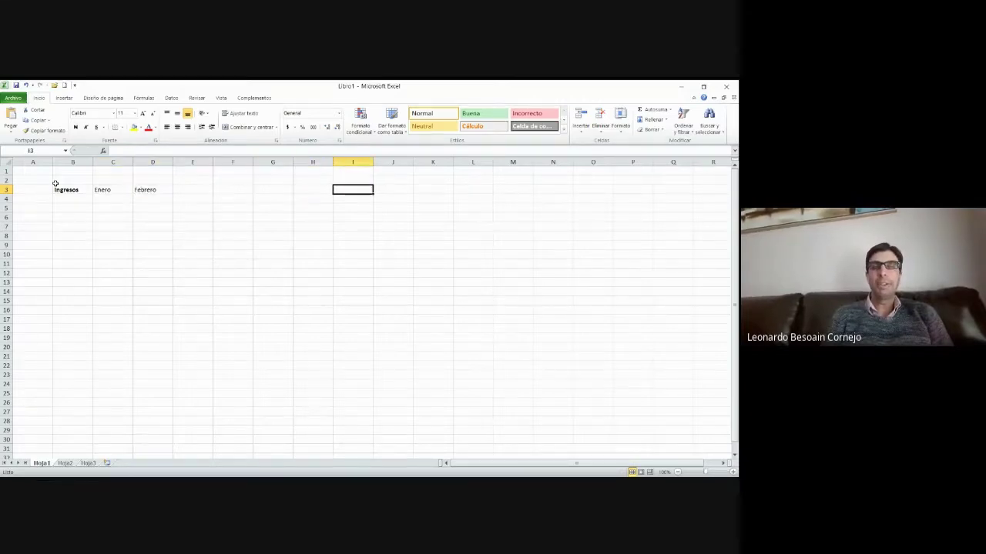
{"action": "key", "text": "Right"}
{"action": "key", "text": "Right"}
{"action": "key", "text": "Right"}
{"action": "key", "text": "Right"}
{"action": "key", "text": "Right"}
{"action": "key", "text": "Right"}
{"action": "key", "text": "Left"}
{"action": "key", "text": "Left"}
{"action": "key", "text": "Left"}
{"action": "key", "text": "Left"}
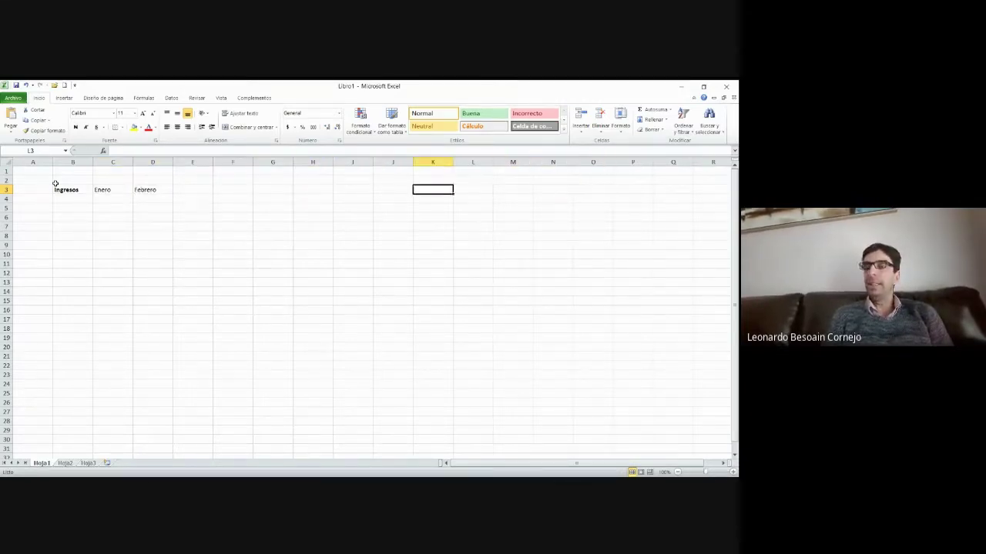
{"action": "key", "text": "Left"}
{"action": "key", "text": "Left"}
{"action": "key", "text": "Left"}
{"action": "key", "text": "Left"}
{"action": "key", "text": "Right"}
{"action": "key", "text": "shift+Right"}
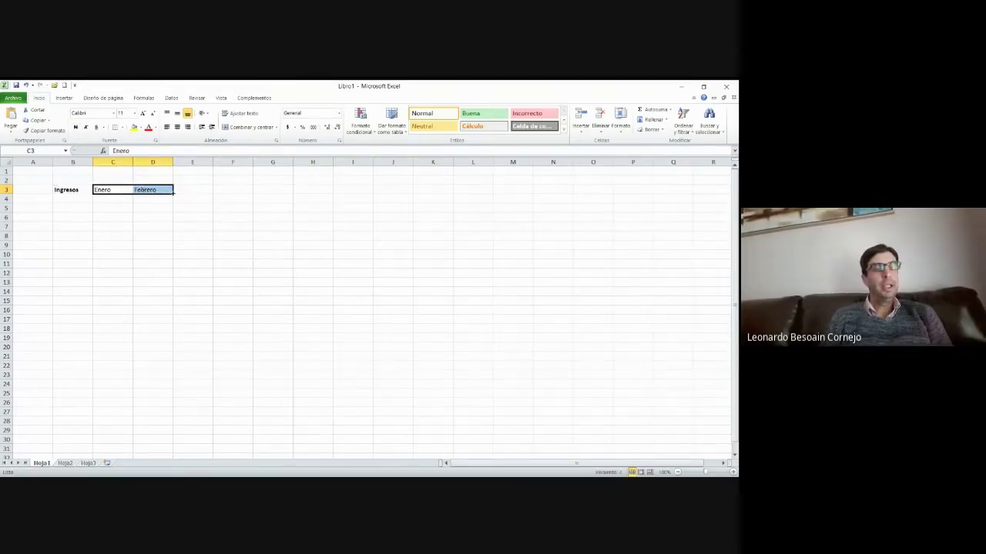
Autofill the month series from C3:D3 across row 3 to Diciembre in column N
{"action": "left_click_drag", "start_coordinate": [174, 192], "coordinate": [475, 202]}
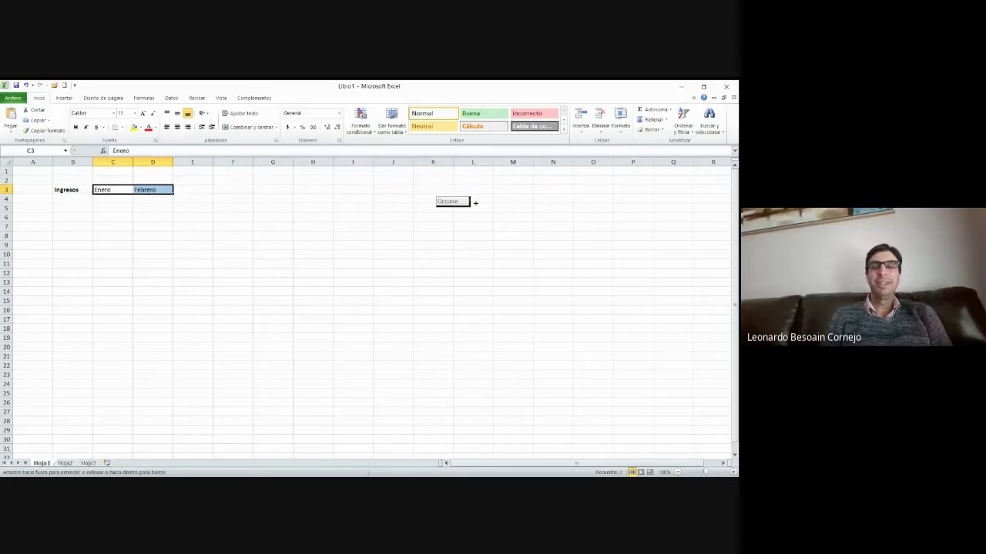
{"action": "left_click_drag", "start_coordinate": [475, 203], "coordinate": [562, 196]}
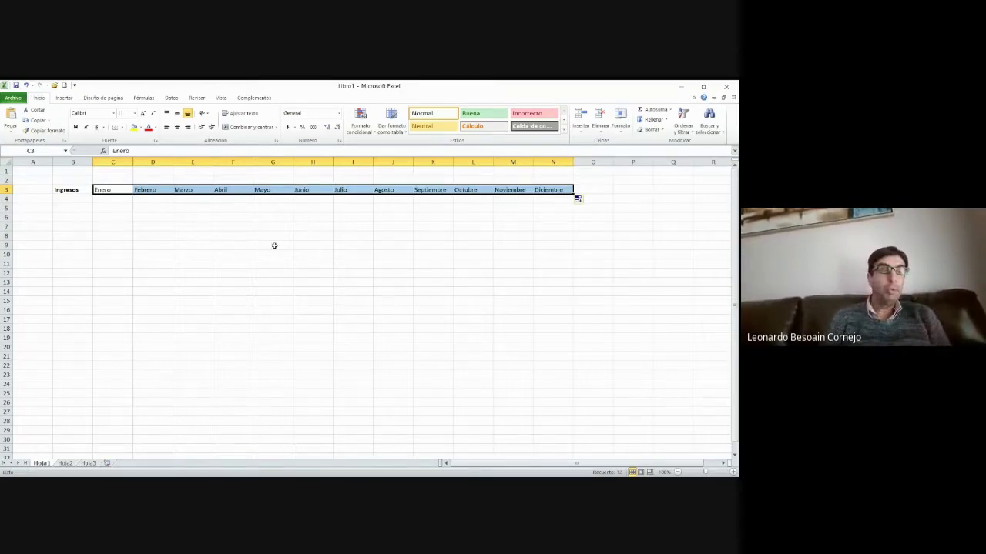
Label B4 'Ventas' and enter sample amounts $2.000 in P4 and $1.500 in P5
{"action": "left_click", "coordinate": [82, 202]}
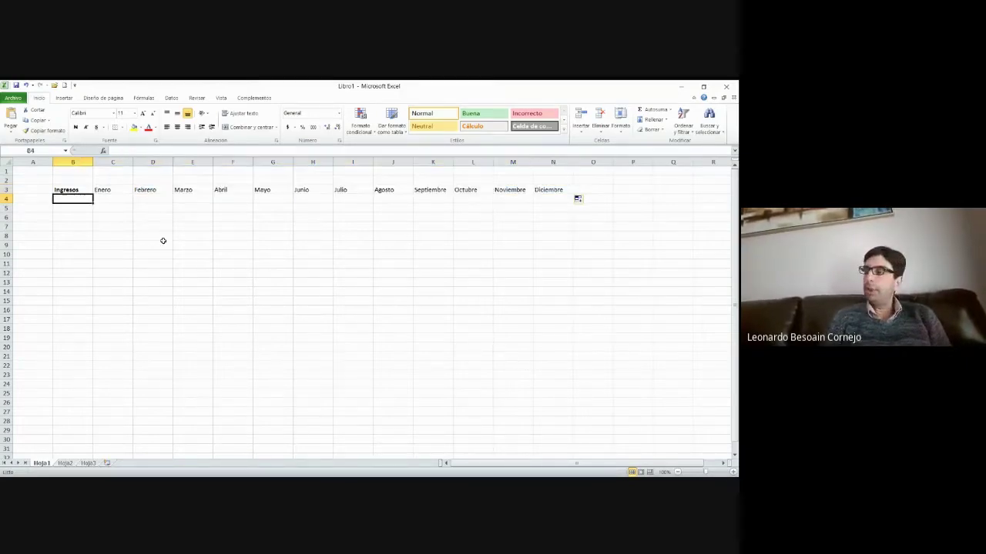
{"action": "type", "text": "Ventas"}
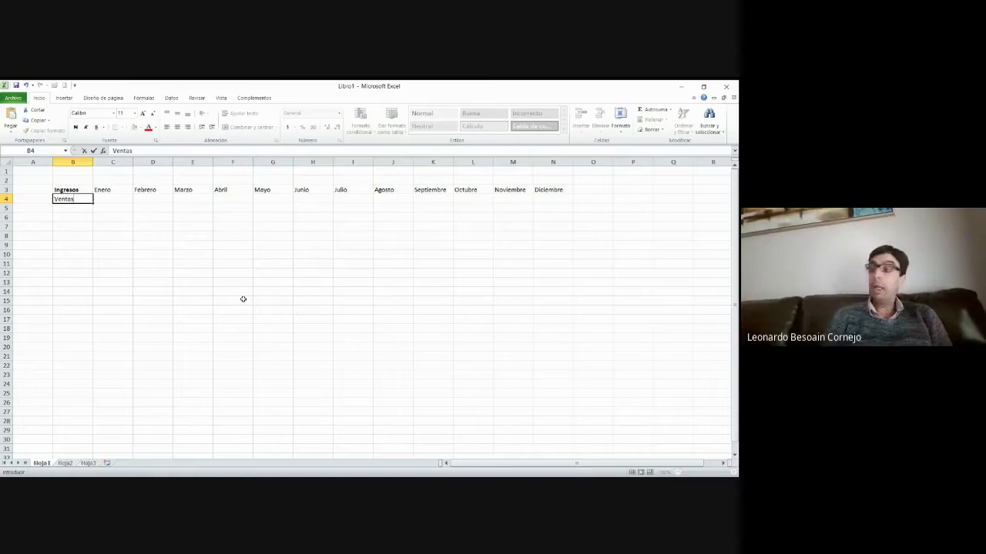
{"action": "key", "text": "Tab"}
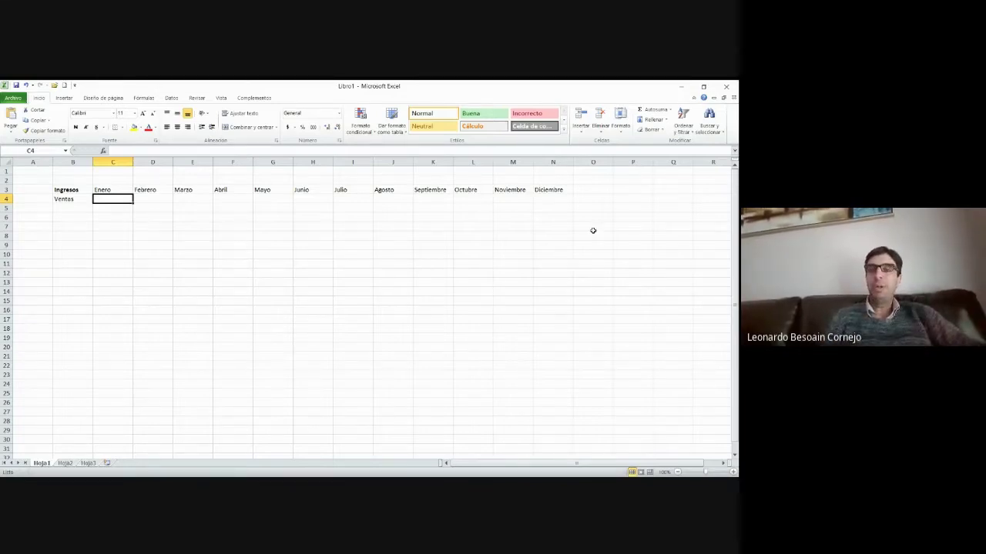
{"action": "left_click", "coordinate": [651, 198]}
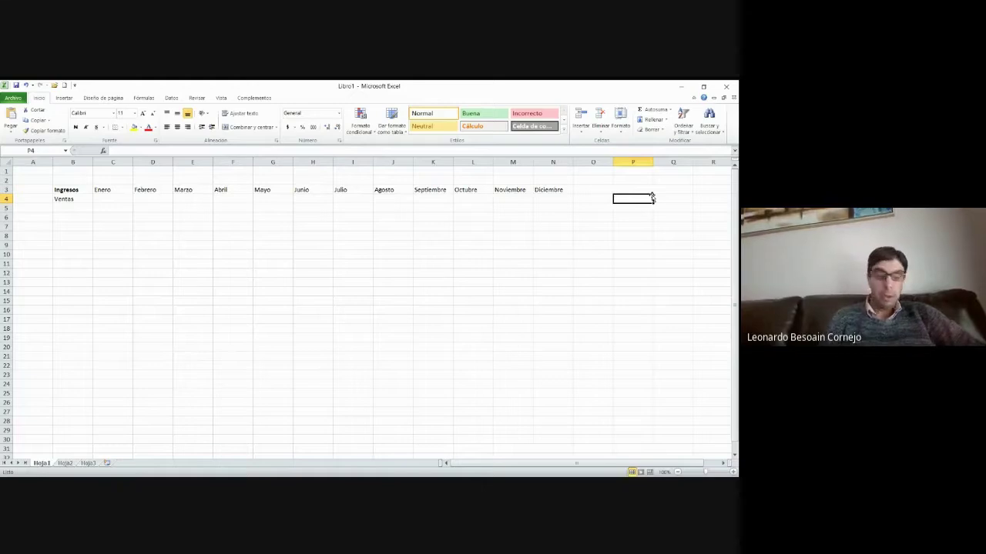
{"action": "type", "text": "$"}
{"action": "type", "text": "2."}
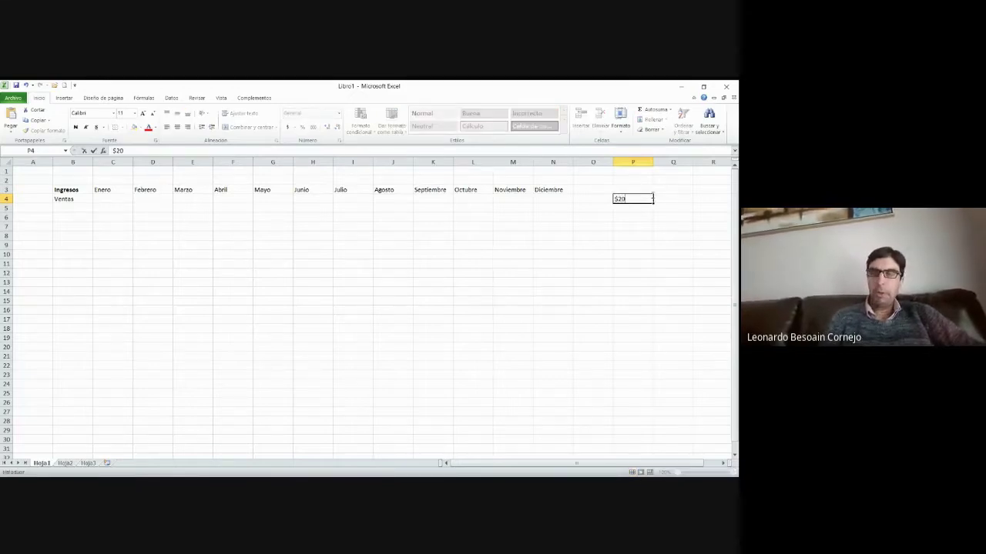
{"action": "type", "text": "000"}
{"action": "key", "text": "Return"}
{"action": "type", "text": "$"}
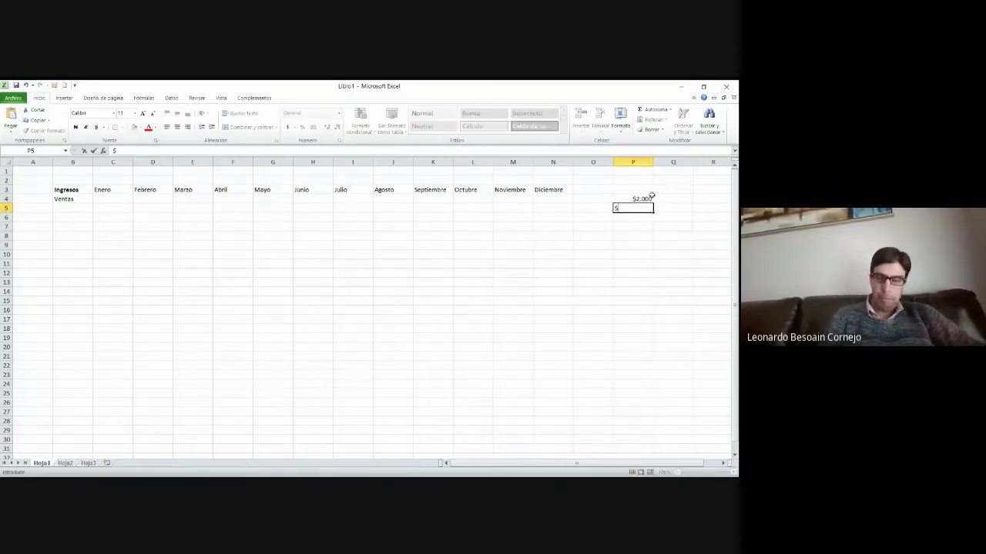
{"action": "type", "text": "1.500"}
{"action": "key", "text": "Return"}
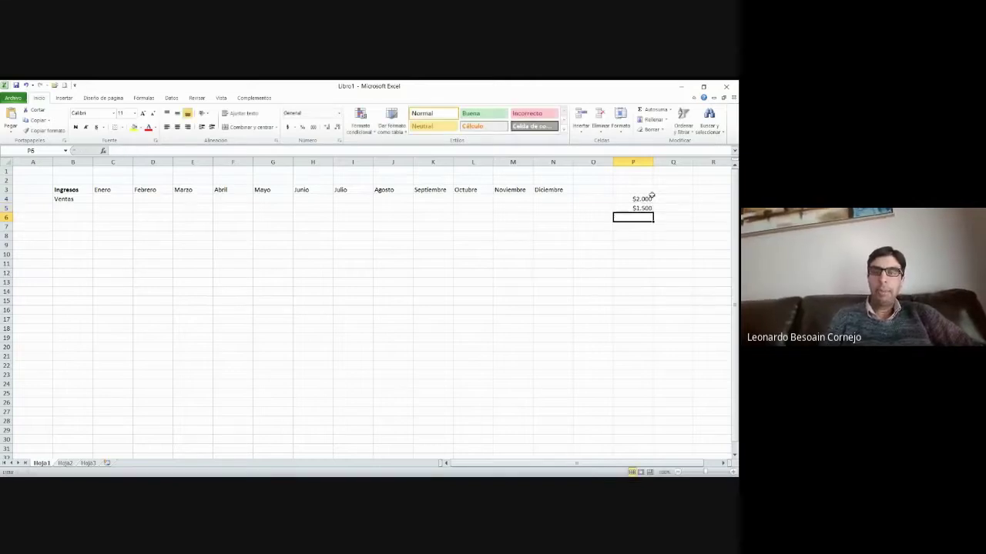
Enter the sum formula =+P4+P5 in P6, giving $3.500
{"action": "type", "text": "+"}
{"action": "left_click", "coordinate": [643, 199]}
{"action": "type", "text": "+"}
{"action": "left_click", "coordinate": [643, 208]}
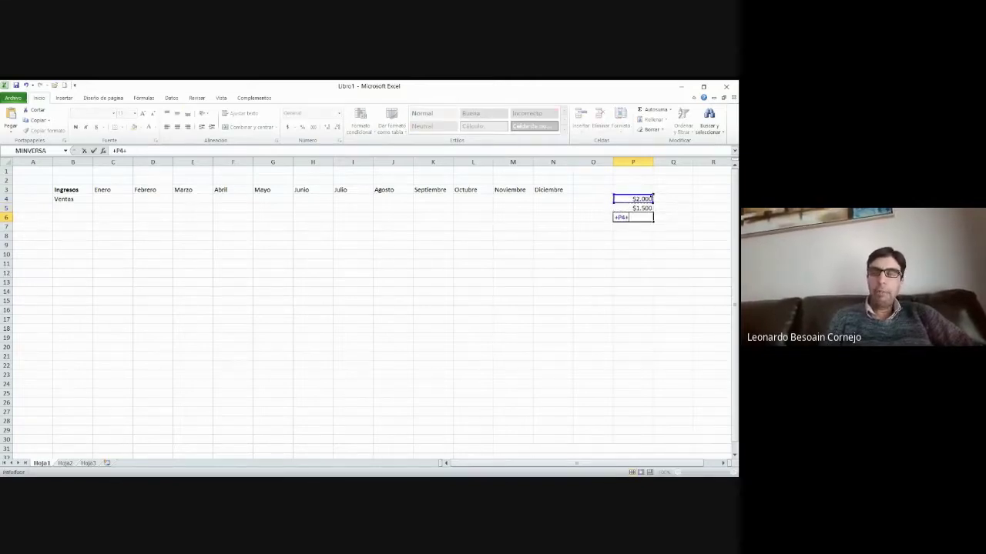
{"action": "key", "text": "Return"}
Rewrite P6 as =+P4-P5 to show $500, and make it bold
{"action": "key", "text": "Up"}
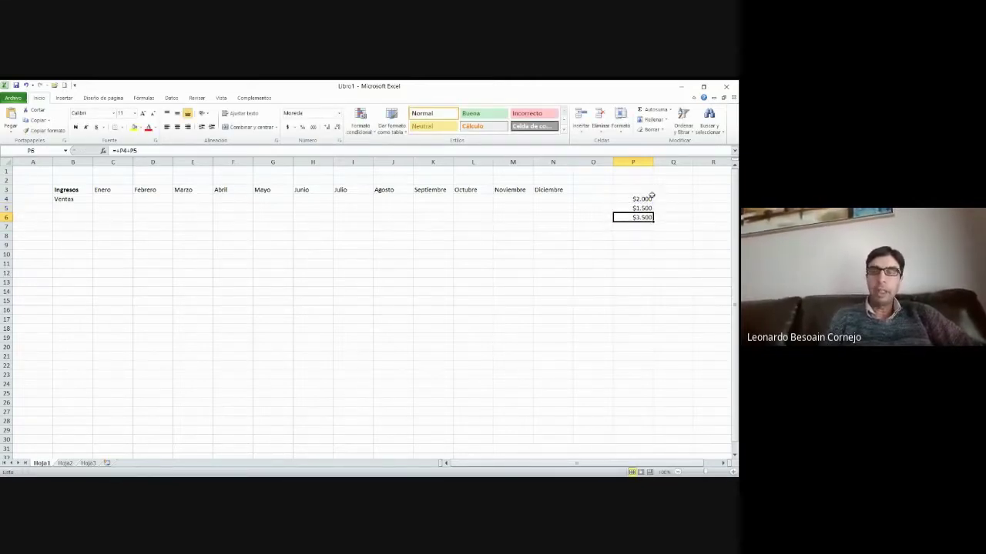
{"action": "type", "text": "+"}
{"action": "left_click", "coordinate": [652, 198]}
{"action": "type", "text": "-"}
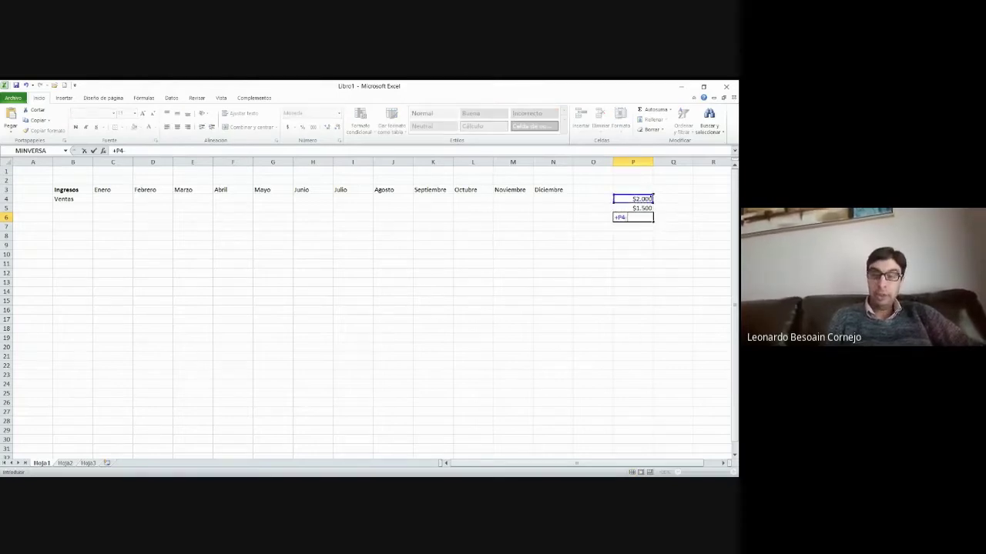
{"action": "type", "text": "P5"}
{"action": "key", "text": "Return"}
{"action": "key", "text": "Up"}
{"action": "key", "text": "shift+Right"}
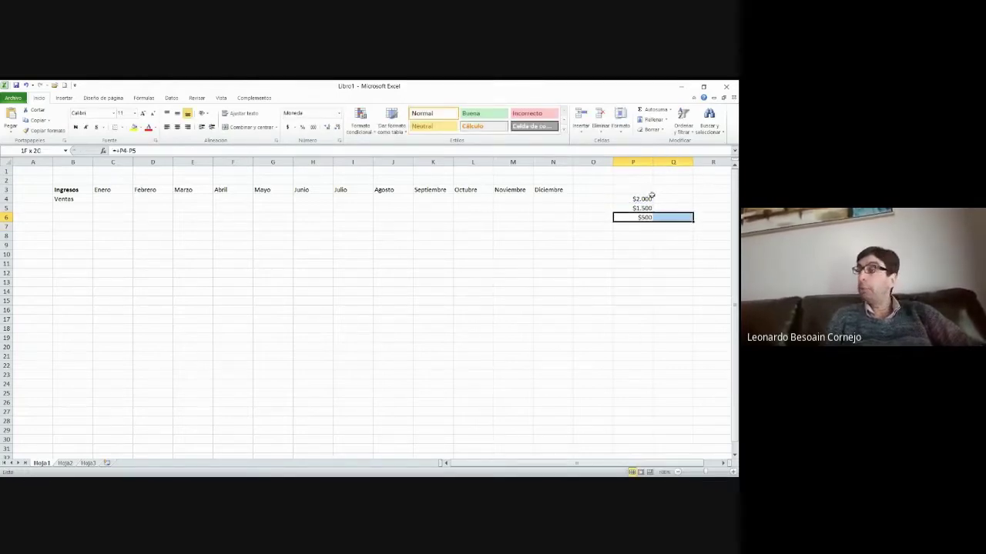
{"action": "key", "text": "shift+Left"}
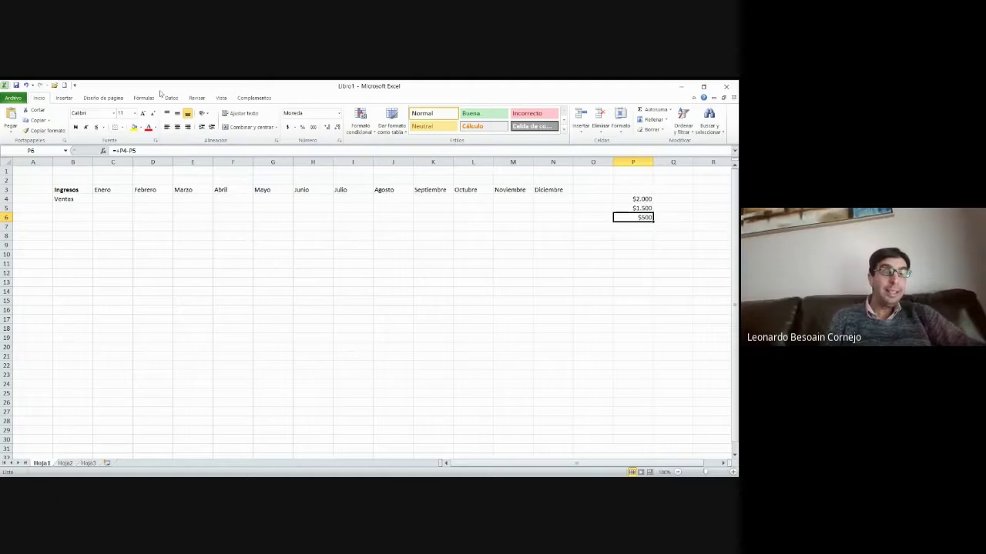
{"action": "left_click", "coordinate": [74, 127]}
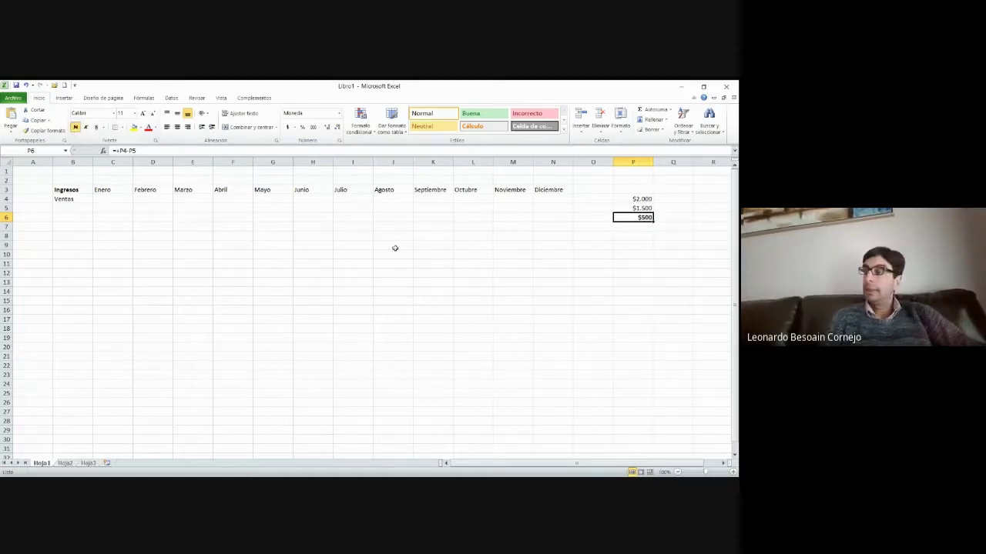
{"action": "left_click", "coordinate": [579, 268]}
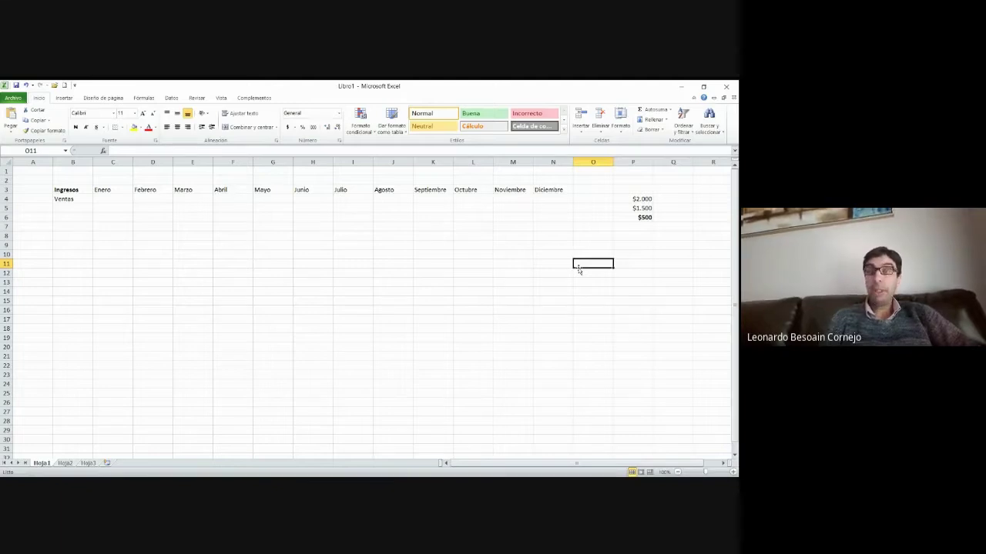
{"action": "key", "text": "Right"}
{"action": "key", "text": "Up"}
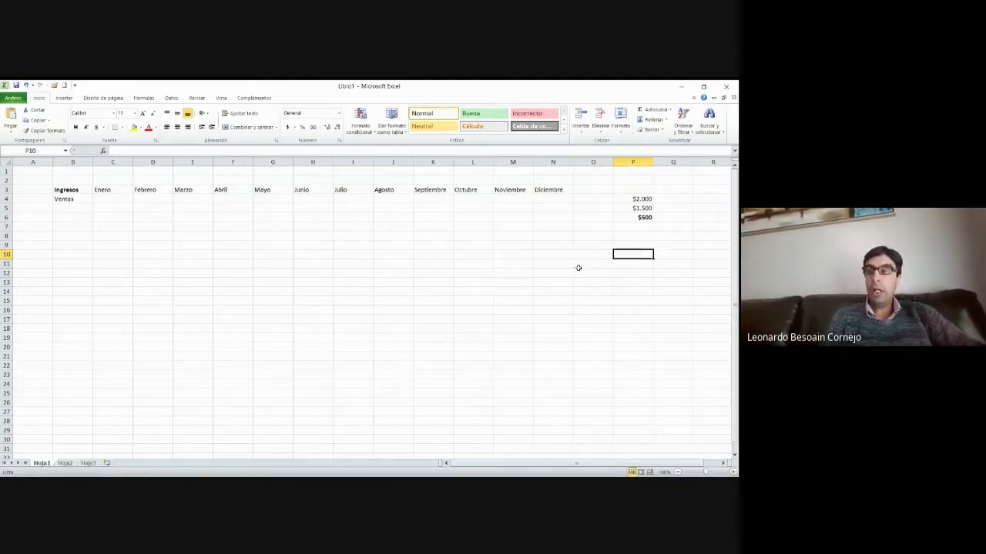
{"action": "key", "text": "Up"}
{"action": "key", "text": "Up"}
{"action": "key", "text": "Up"}
{"action": "key", "text": "Up"}
{"action": "key", "text": "Up"}
{"action": "key", "text": "Up"}
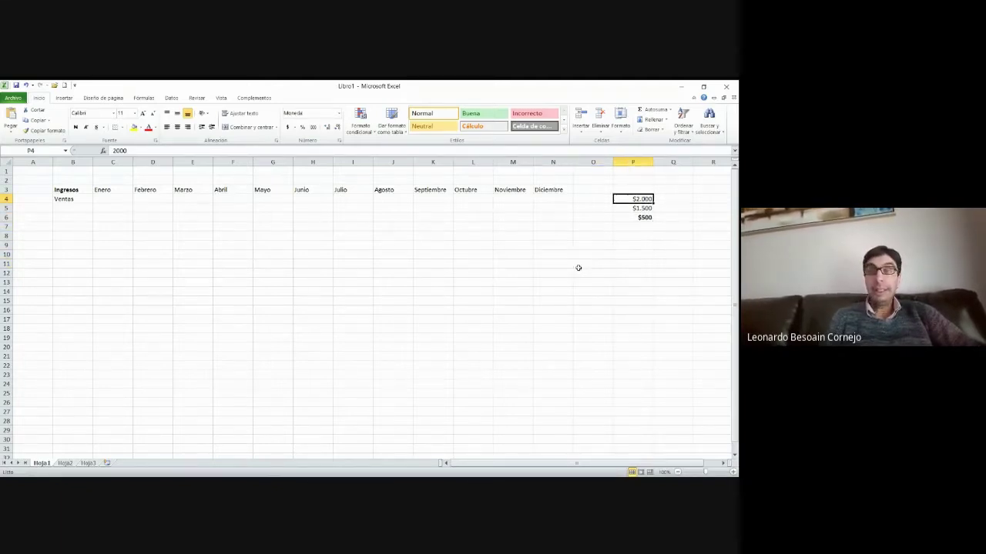
{"action": "key", "text": "Down"}
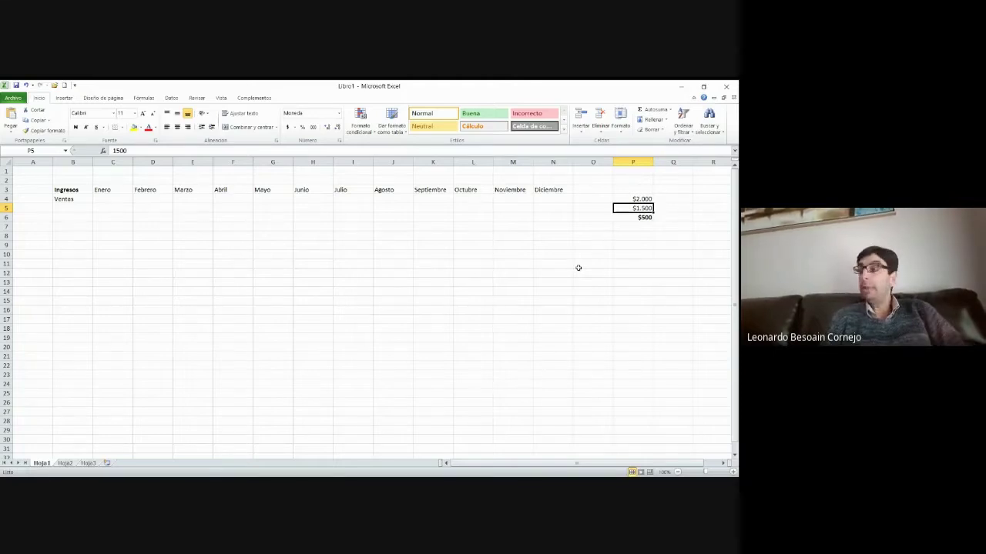
{"action": "key", "text": "Right"}
{"action": "key", "text": "Right"}
{"action": "key", "text": "Down"}
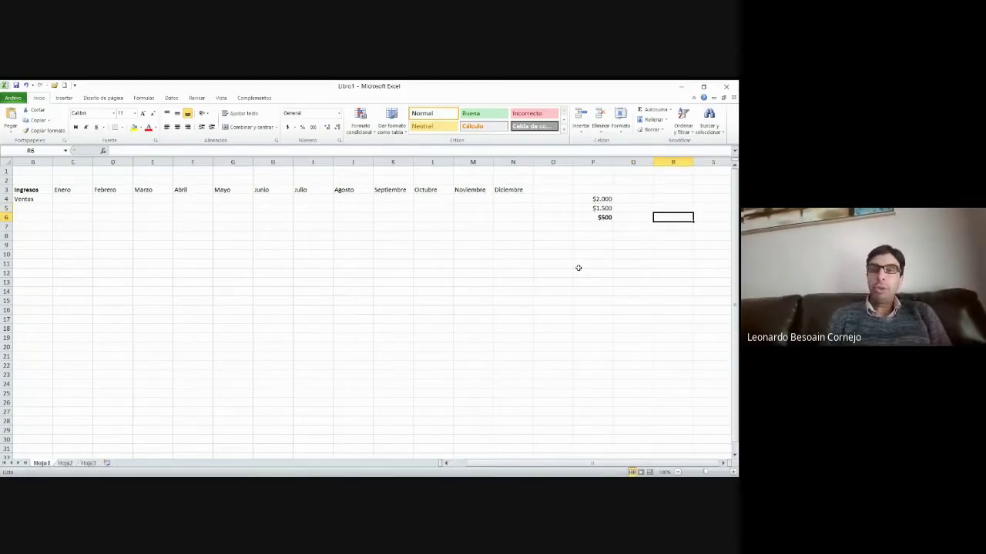
{"action": "key", "text": "Down"}
{"action": "key", "text": "Left"}
{"action": "key", "text": "Left"}
{"action": "key", "text": "Left"}
{"action": "key", "text": "Left"}
{"action": "key", "text": "Left"}
{"action": "key", "text": "Left"}
{"action": "key", "text": "Left"}
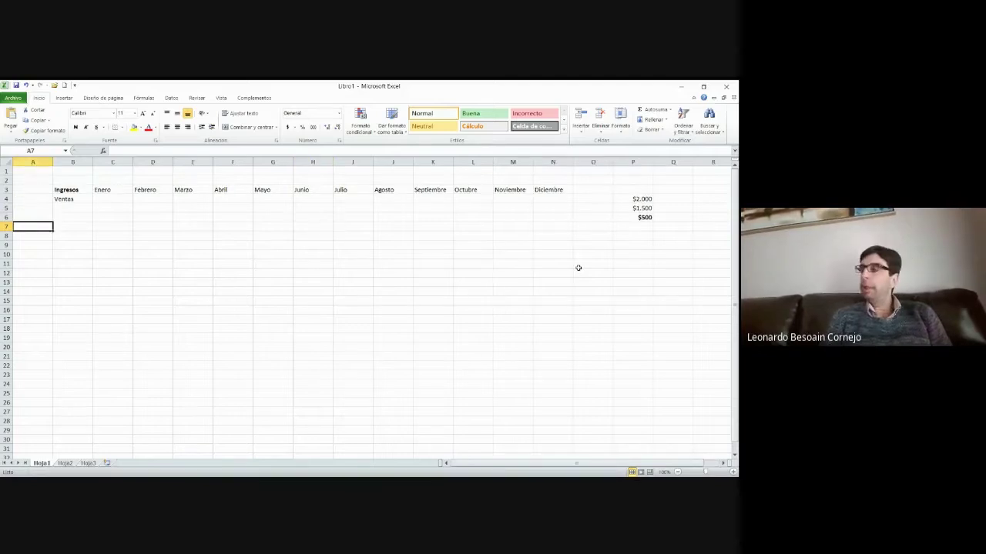
{"action": "key", "text": "Right"}
{"action": "key", "text": "Right"}
{"action": "key", "text": "Right"}
{"action": "key", "text": "Down"}
{"action": "key", "text": "Down"}
{"action": "key", "text": "Down"}
{"action": "key", "text": "Down"}
{"action": "key", "text": "Up"}
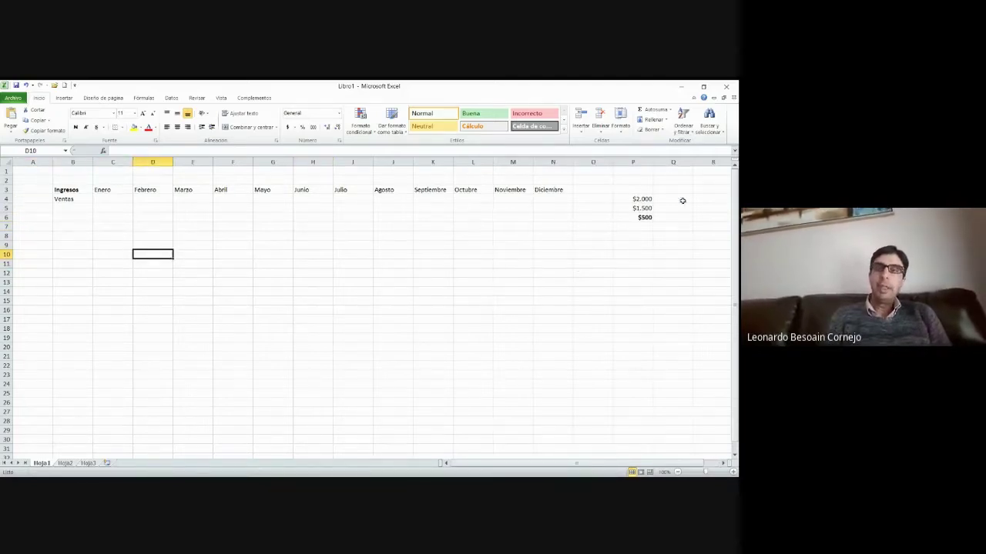
Insert an equation reading 'Monto bruto = Monto neto x 1,19'
{"action": "left_click", "coordinate": [66, 98]}
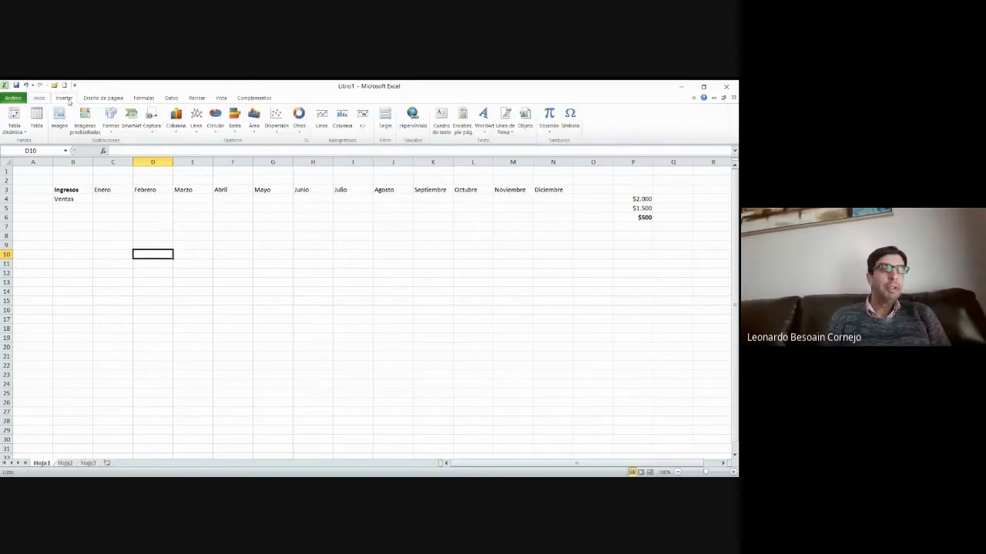
{"action": "left_click", "coordinate": [547, 117]}
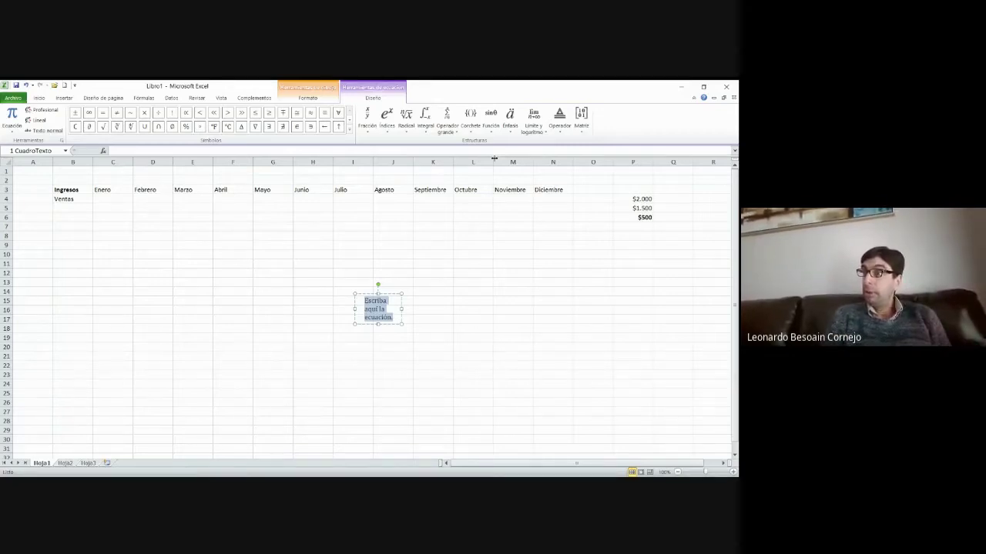
{"action": "type", "text": "M"}
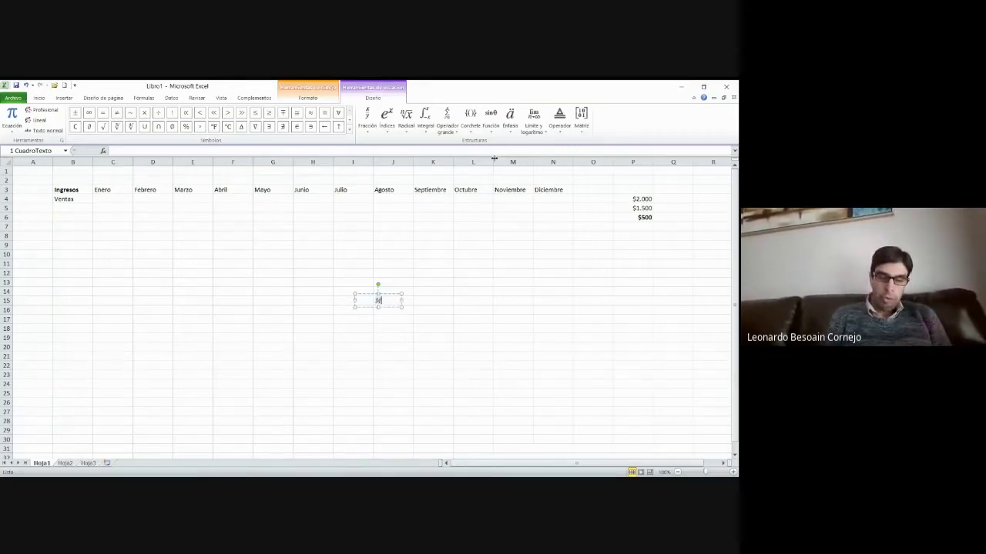
{"action": "type", "text": "onto"}
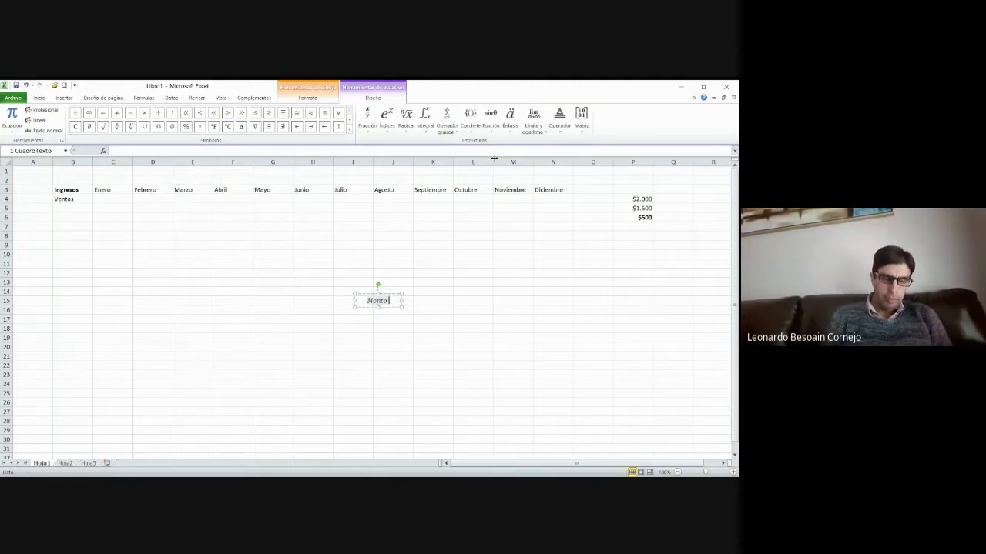
{"action": "type", "text": " bru"}
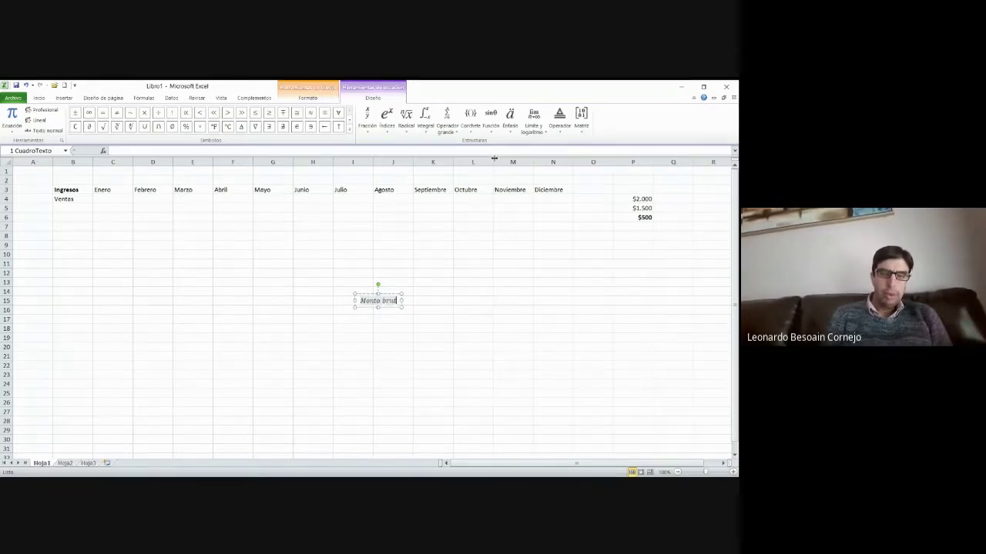
{"action": "type", "text": "to"}
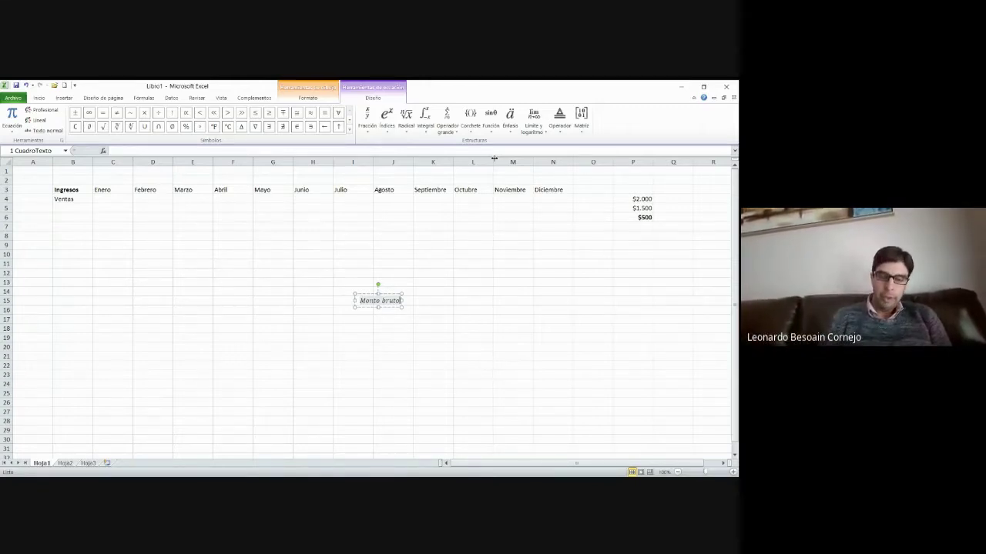
{"action": "key", "text": "Return"}
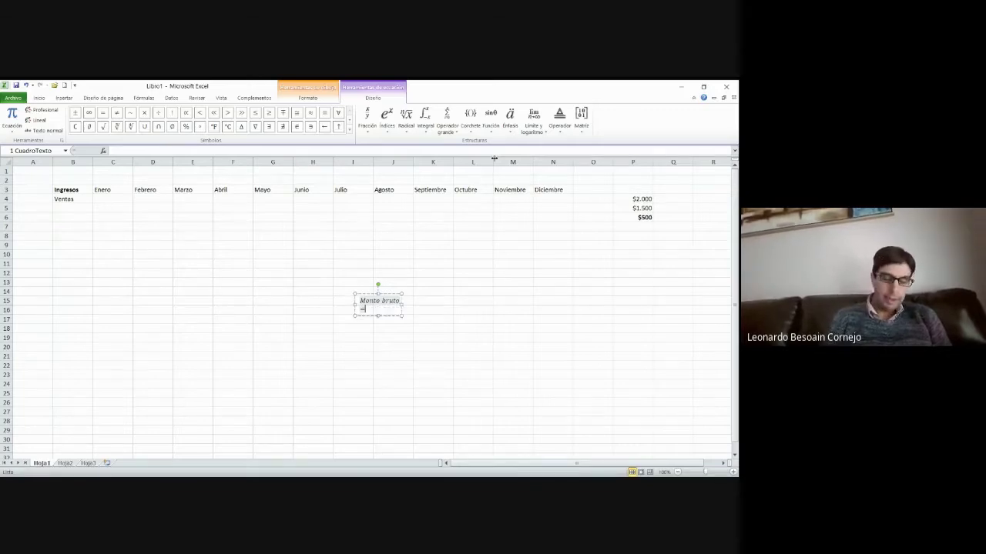
{"action": "type", "text": " Monto neto"}
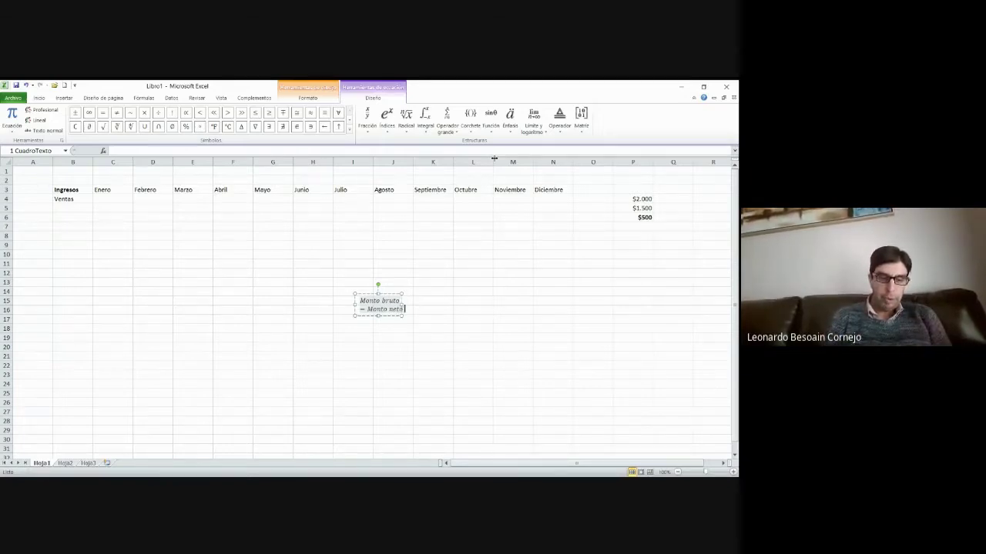
{"action": "type", "text": "9"}
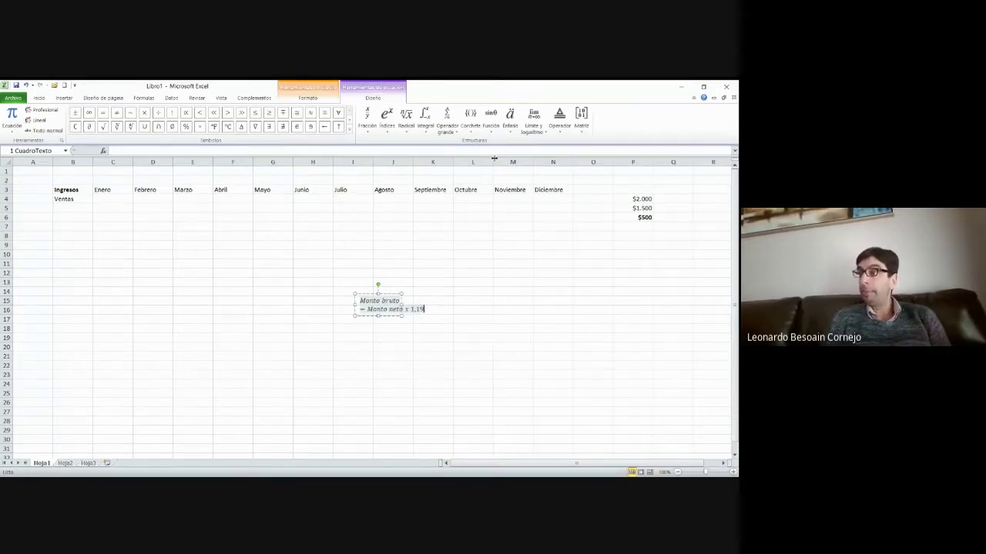
Widen the equation box so the equation fits on one line
{"action": "left_click", "coordinate": [410, 283]}
{"action": "left_click", "coordinate": [382, 300]}
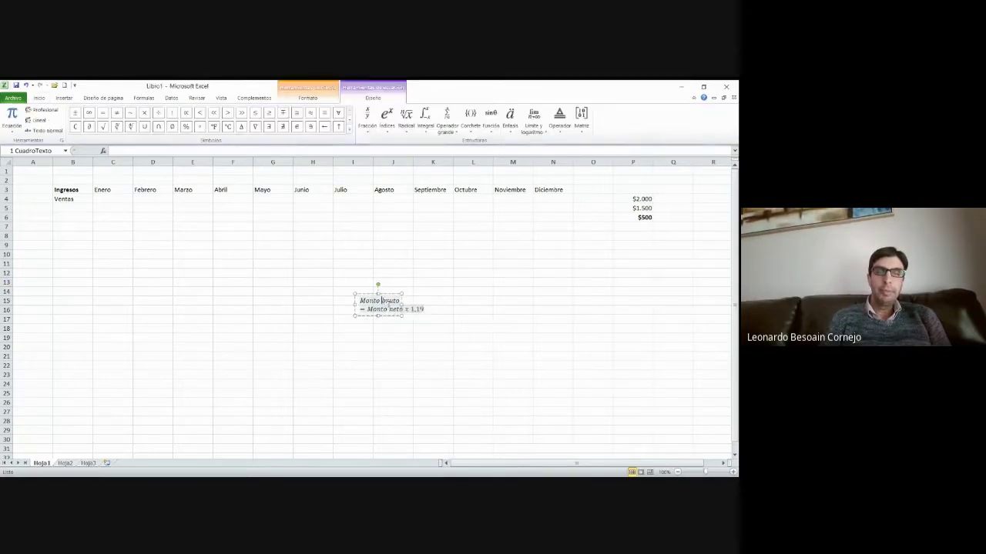
{"action": "left_click_drag", "start_coordinate": [401, 307], "coordinate": [455, 302]}
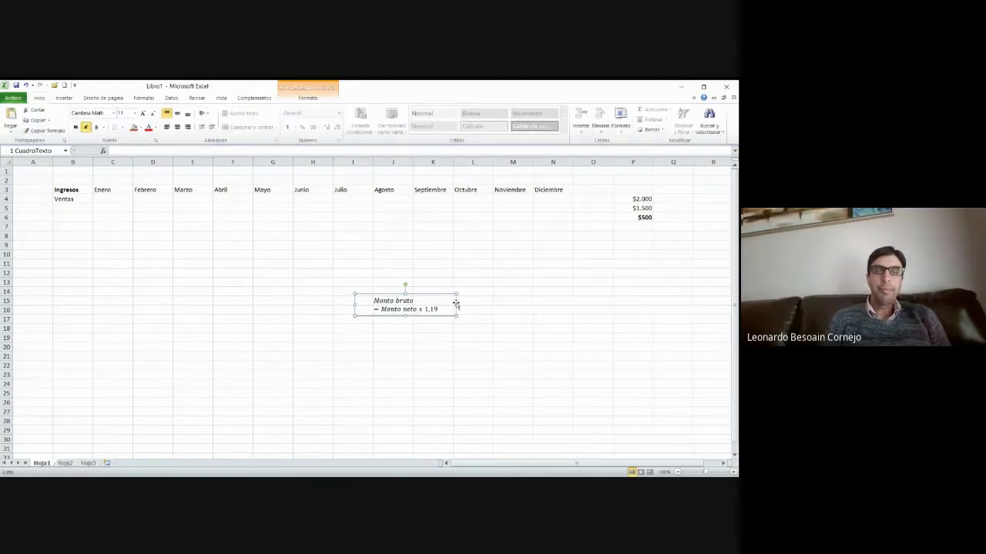
{"action": "left_click_drag", "start_coordinate": [480, 303], "coordinate": [484, 305]}
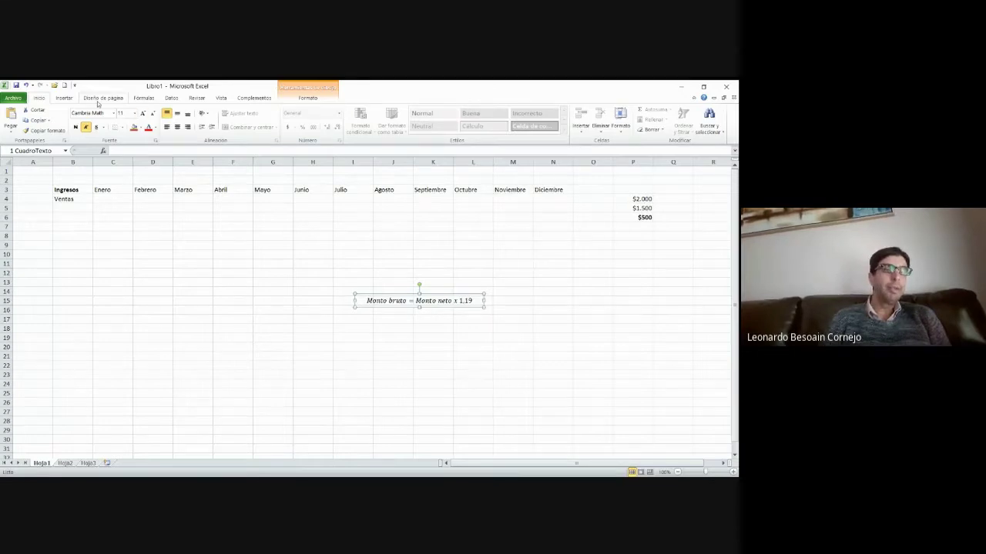
Revisit the Monto bruto equation, then deselect it by picking an empty cell below
{"action": "left_click", "coordinate": [71, 100]}
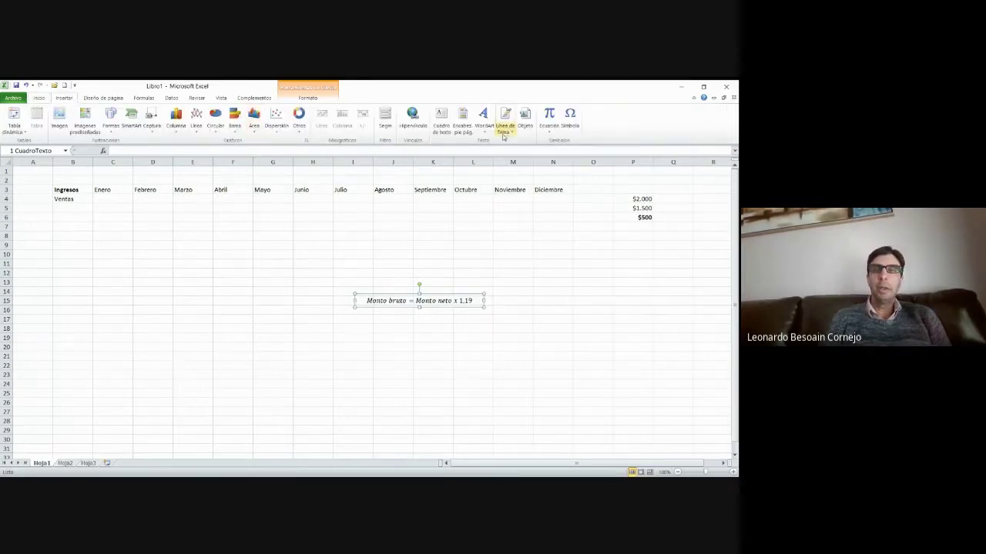
{"action": "left_click", "coordinate": [545, 115]}
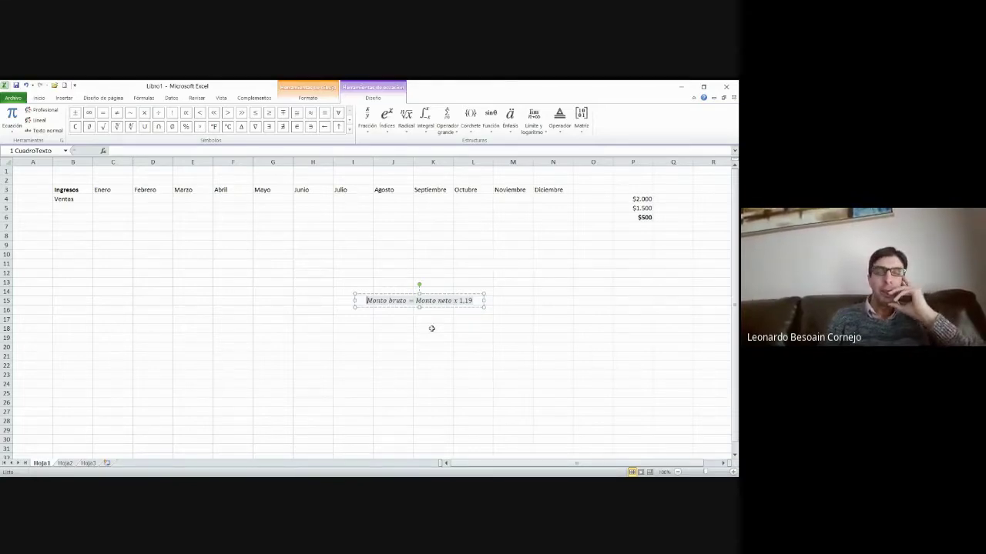
{"action": "left_click", "coordinate": [392, 254]}
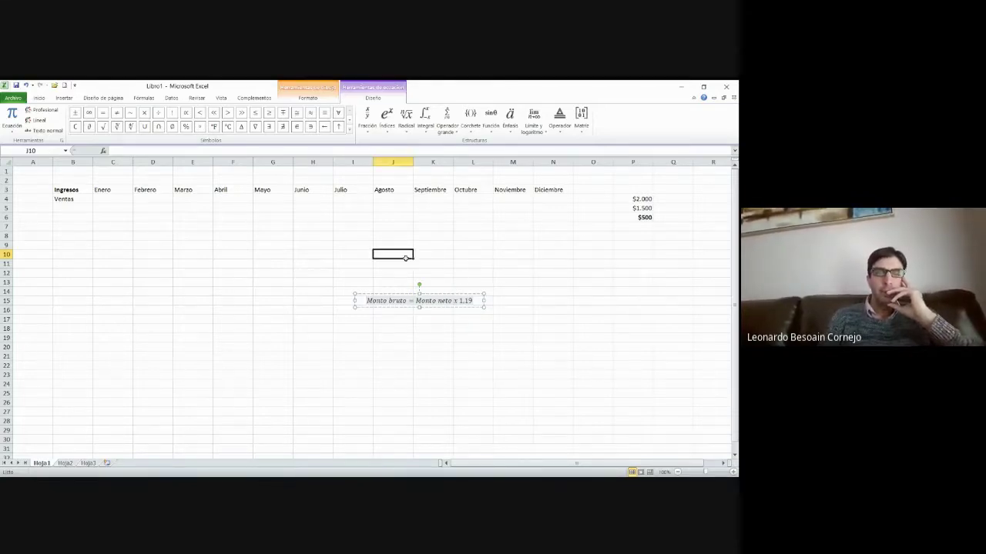
{"action": "left_click", "coordinate": [433, 337]}
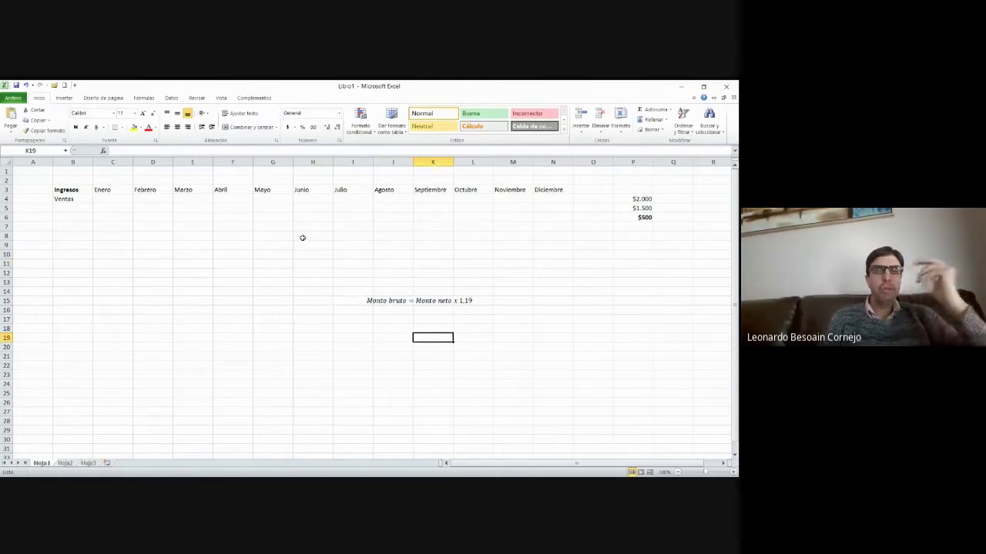
{"action": "left_click", "coordinate": [63, 98]}
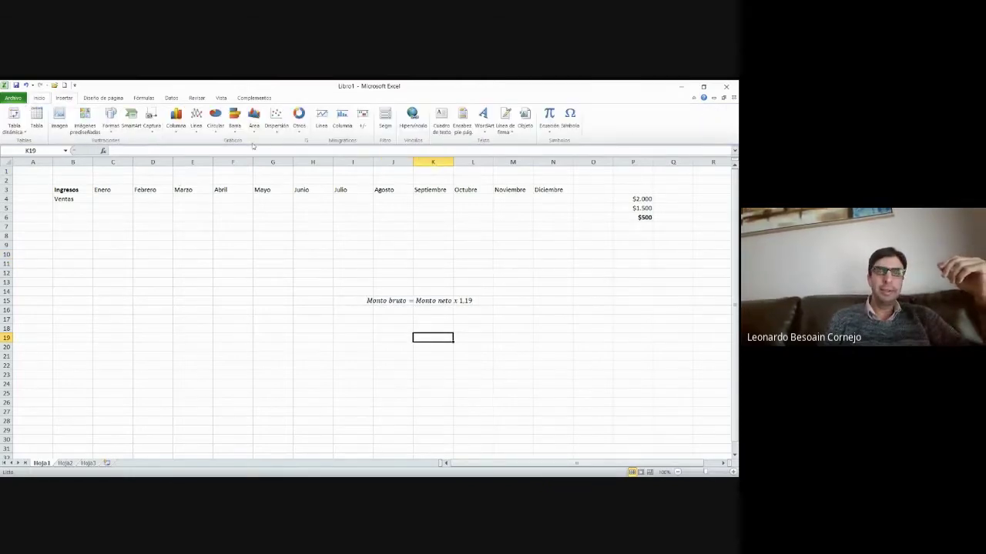
Insert a new equation below the first and type 'Monto neto ='
{"action": "left_click", "coordinate": [548, 116]}
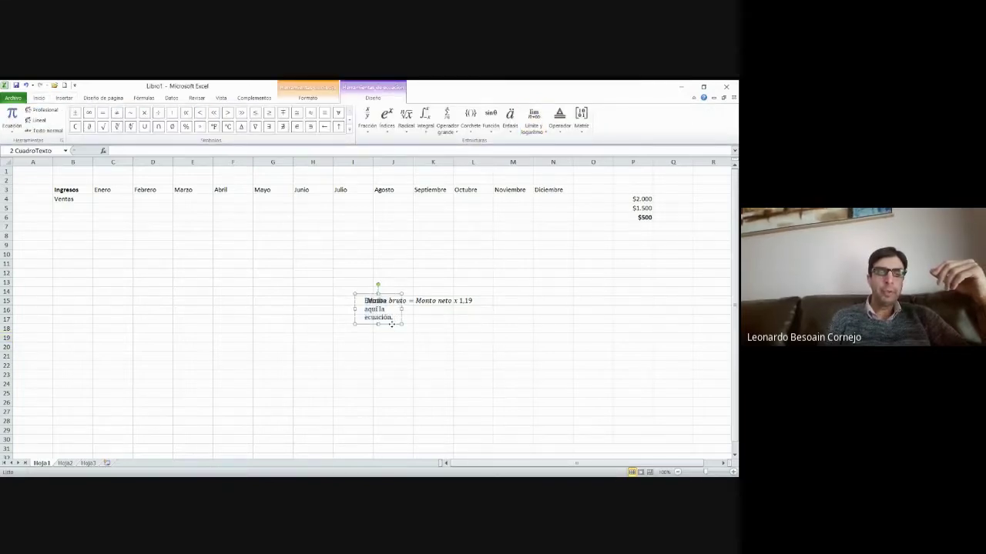
{"action": "left_click_drag", "start_coordinate": [392, 326], "coordinate": [402, 355]}
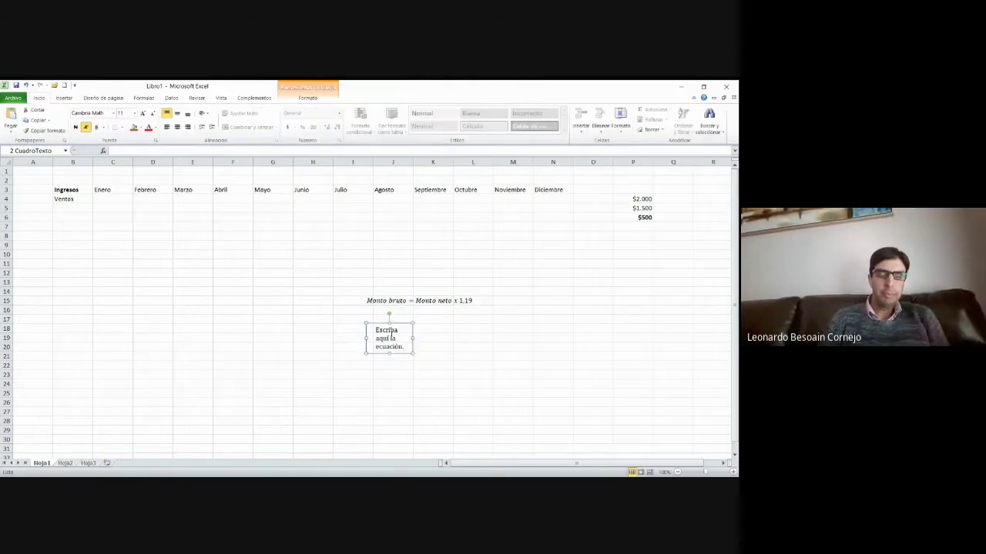
{"action": "left_click", "coordinate": [392, 337]}
{"action": "type", "text": "Monto"}
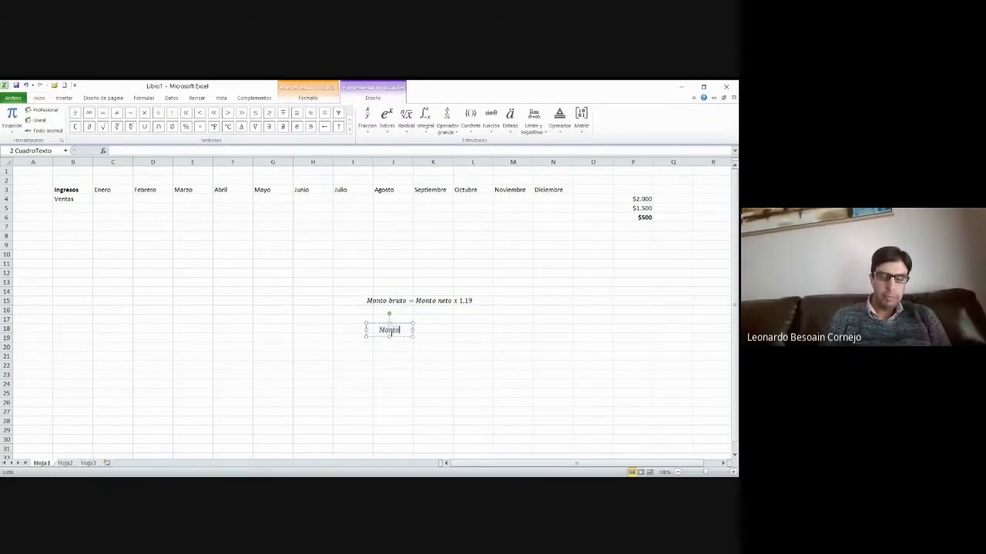
{"action": "type", "text": " neto"}
{"action": "key", "text": "Return"}
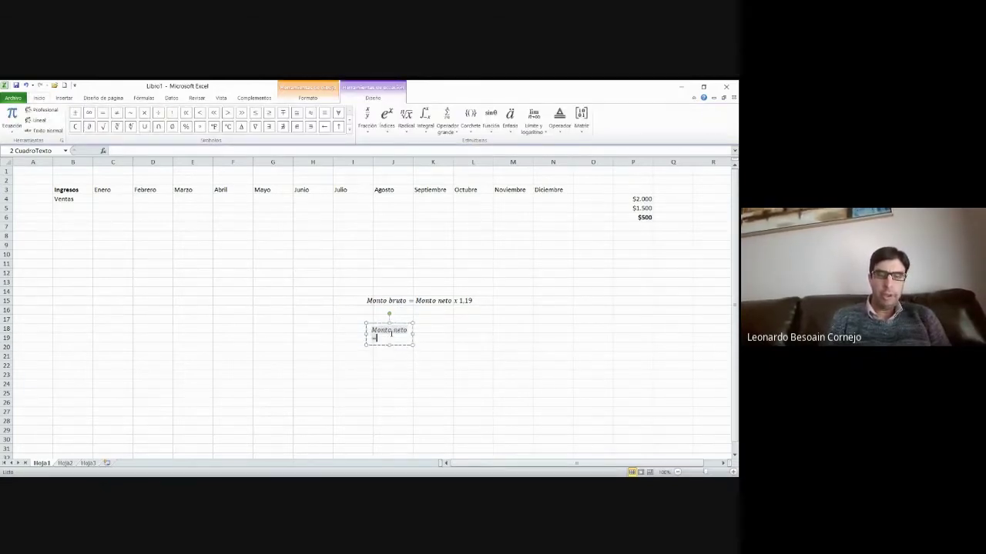
Add a stacked fraction of Monto bruto over 1,19 and widen the equation box
{"action": "left_click", "coordinate": [366, 131]}
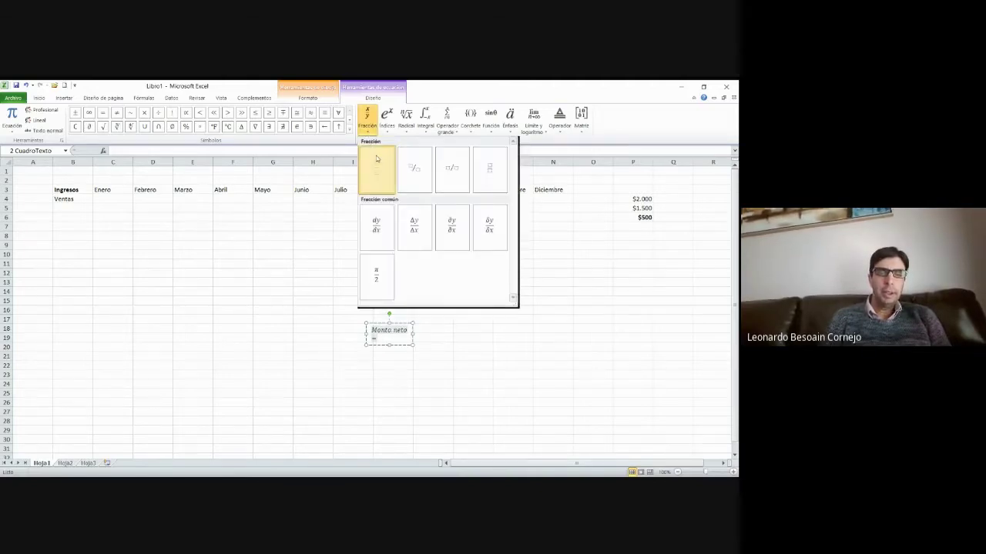
{"action": "left_click", "coordinate": [377, 159]}
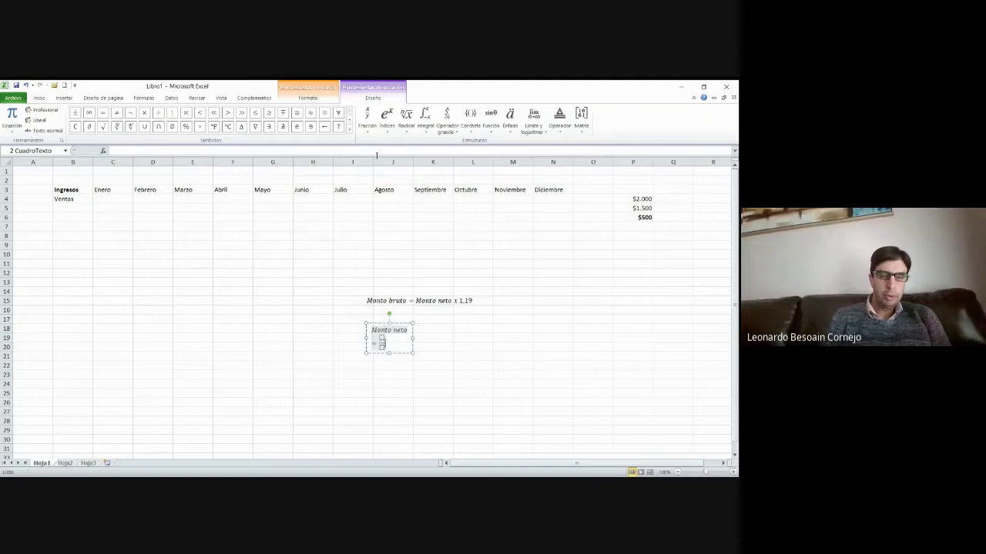
{"action": "type", "text": "Mont"}
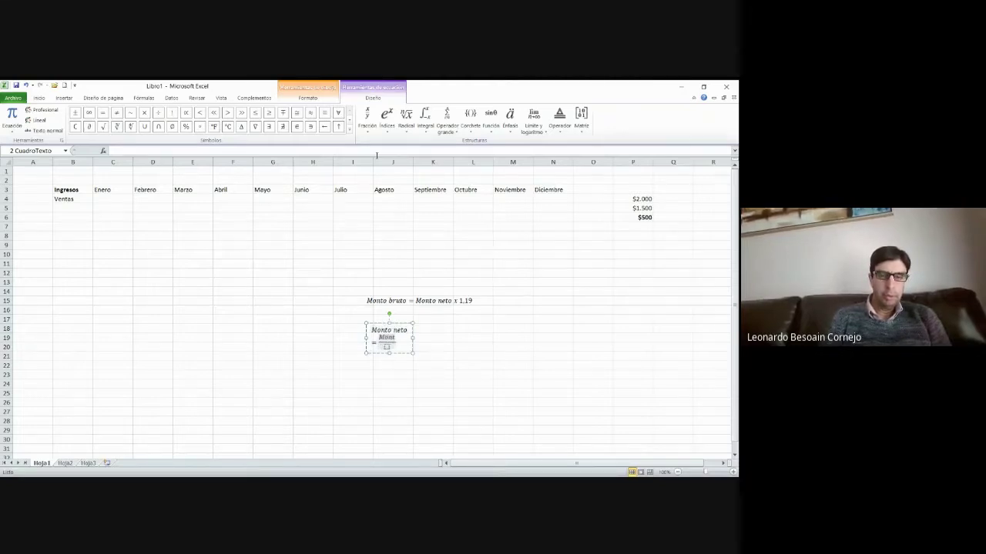
{"action": "type", "text": "o bruto"}
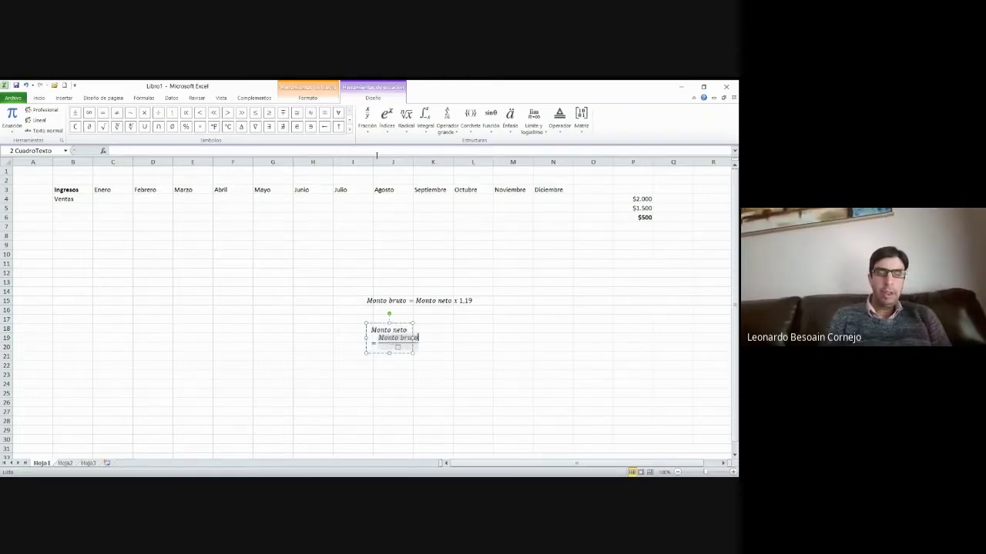
{"action": "key", "text": "Down"}
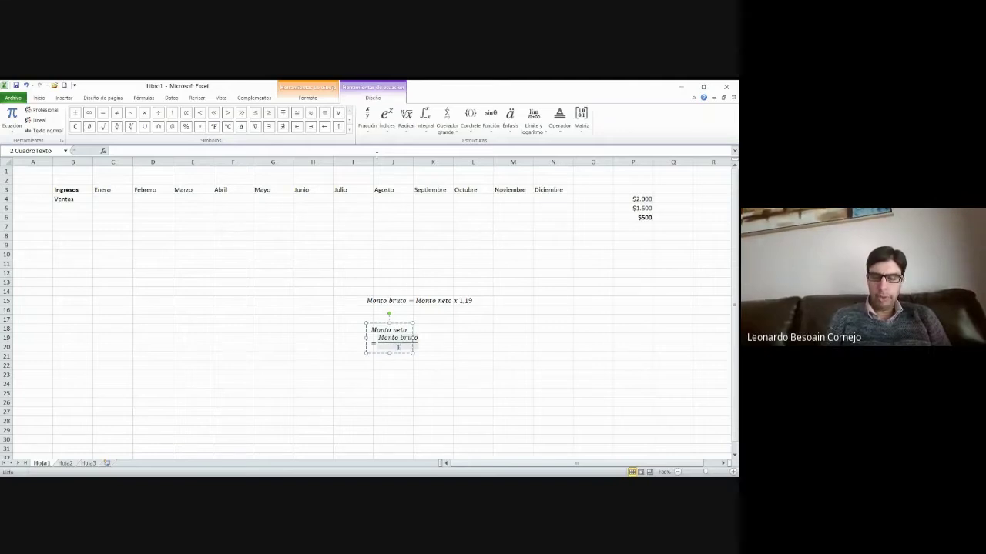
{"action": "type", "text": "1.19"}
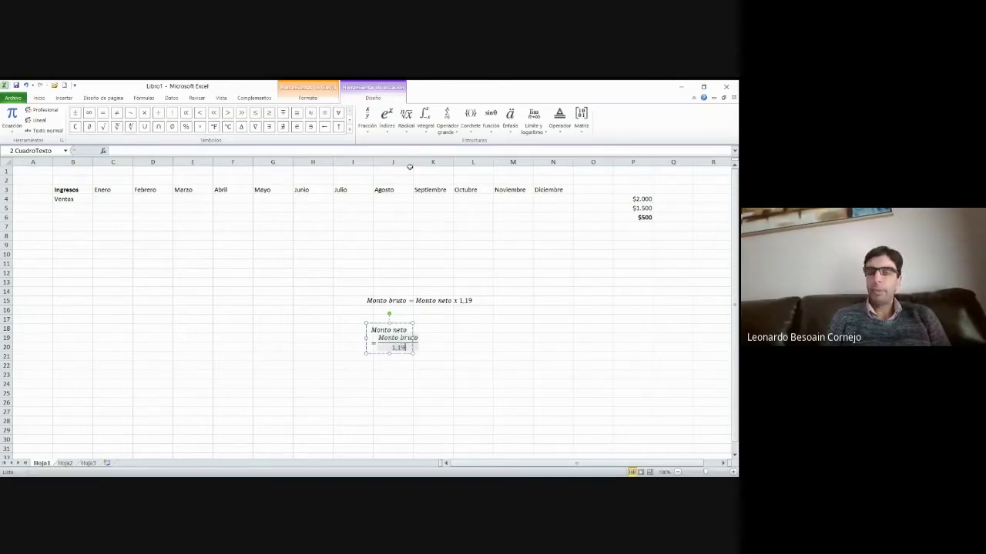
{"action": "left_click", "coordinate": [455, 320]}
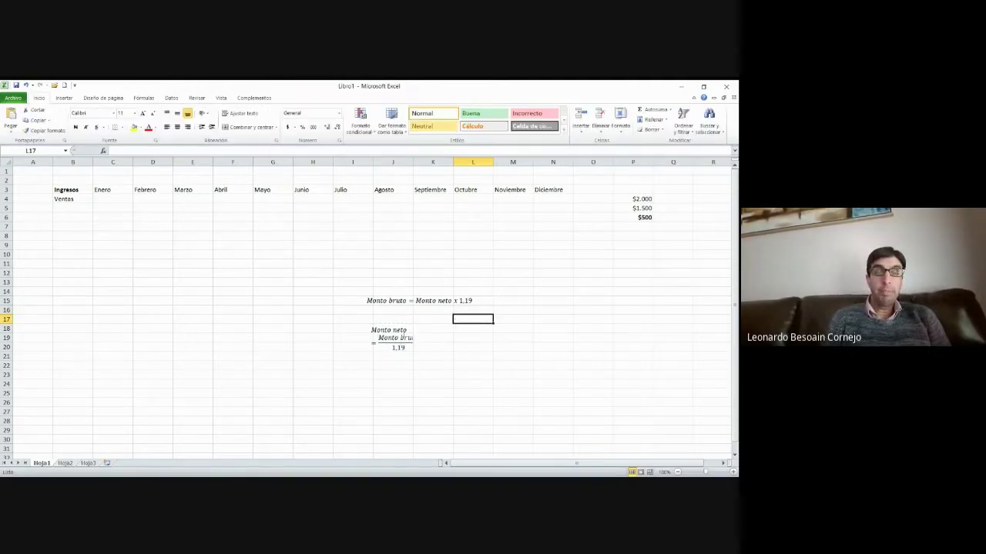
{"action": "left_click", "coordinate": [405, 331]}
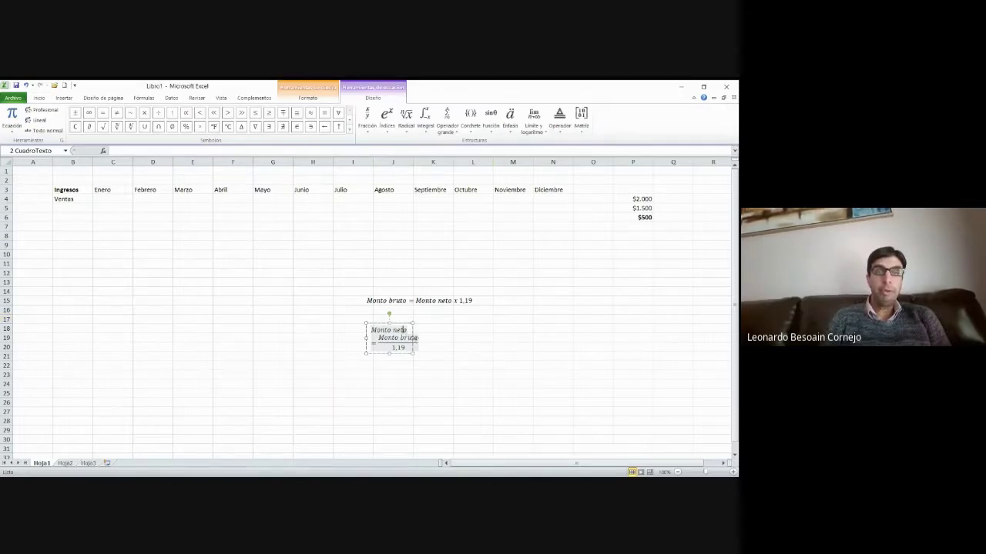
{"action": "left_click", "coordinate": [412, 338]}
{"action": "left_click_drag", "start_coordinate": [415, 338], "coordinate": [463, 336]}
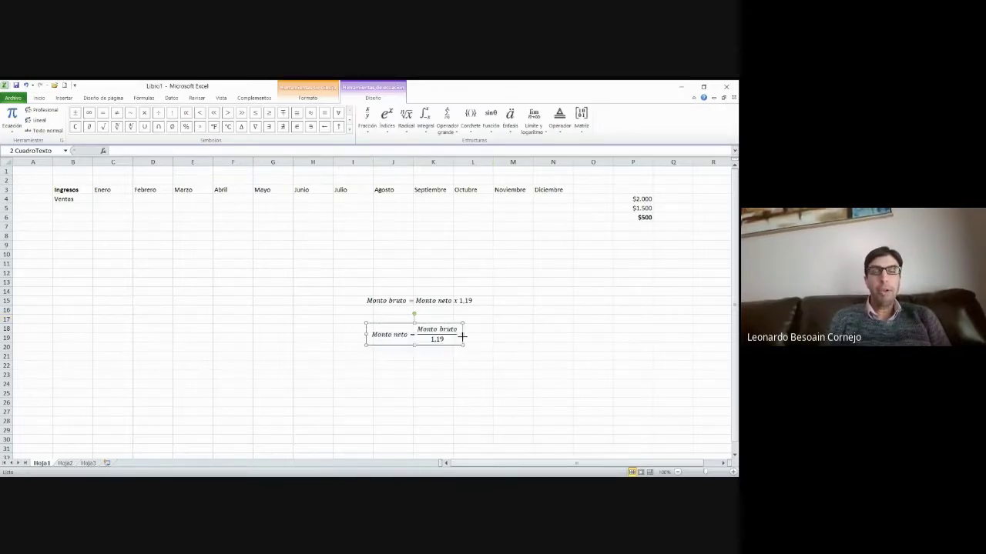
{"action": "left_click", "coordinate": [490, 336]}
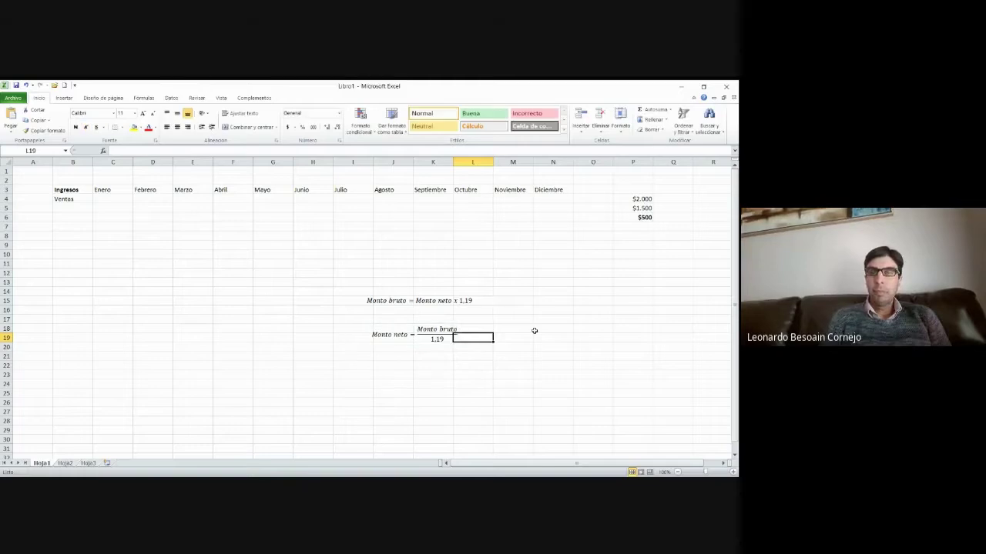
Add column headers Bruto in P3 and Neto in Q3
{"action": "left_click", "coordinate": [643, 202]}
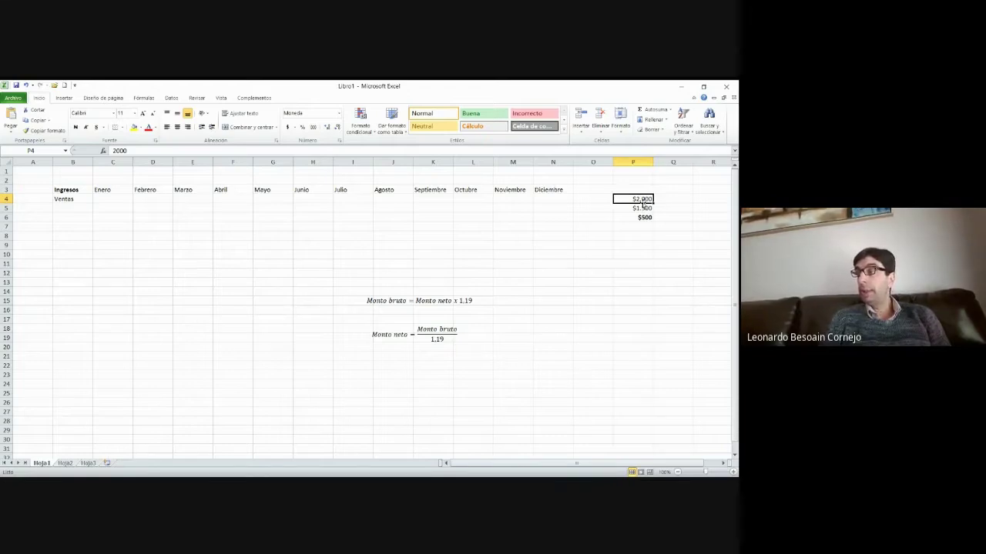
{"action": "left_click", "coordinate": [637, 184]}
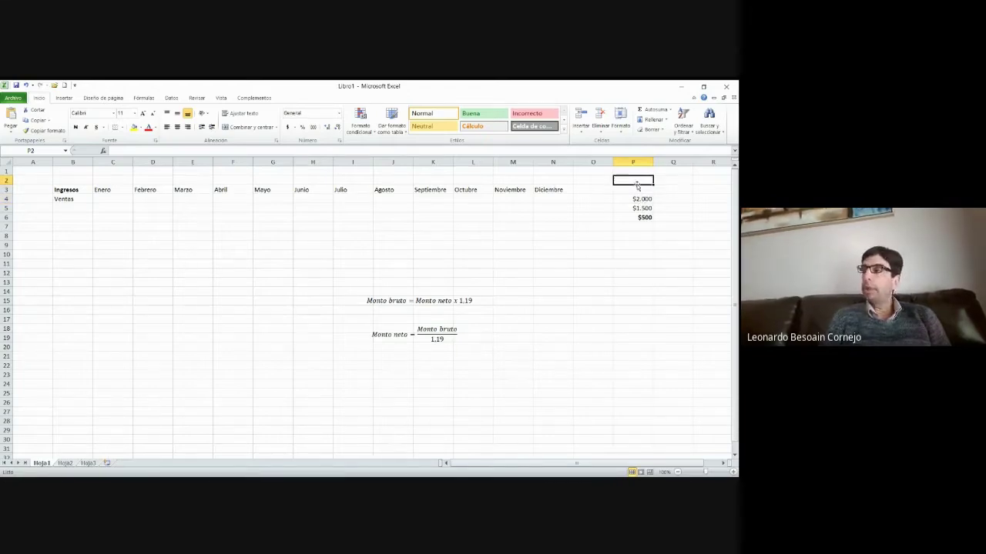
{"action": "left_click", "coordinate": [637, 186]}
{"action": "scroll", "coordinate": [637, 185], "scroll_direction": "right", "scroll_amount": 1}
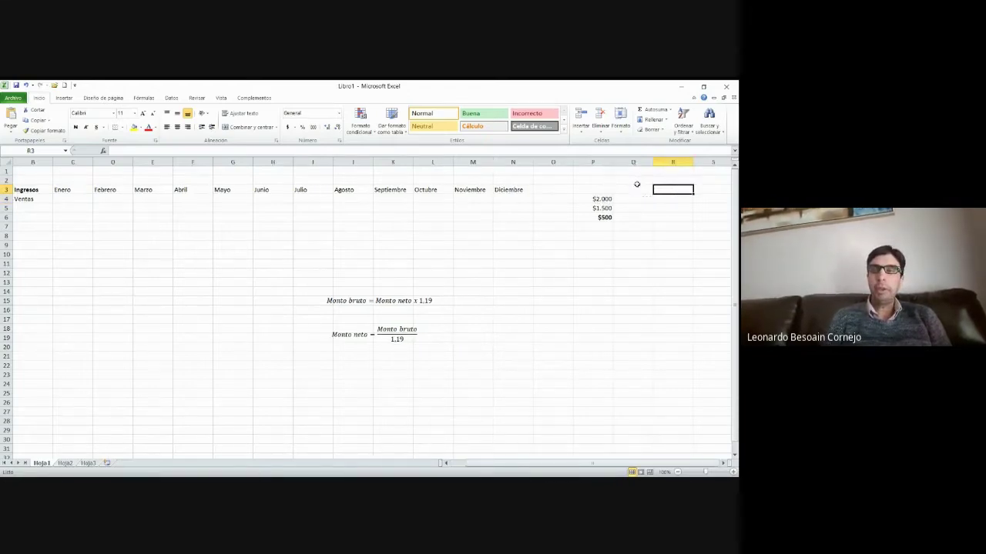
{"action": "scroll", "coordinate": [637, 185], "scroll_direction": "right", "scroll_amount": 2}
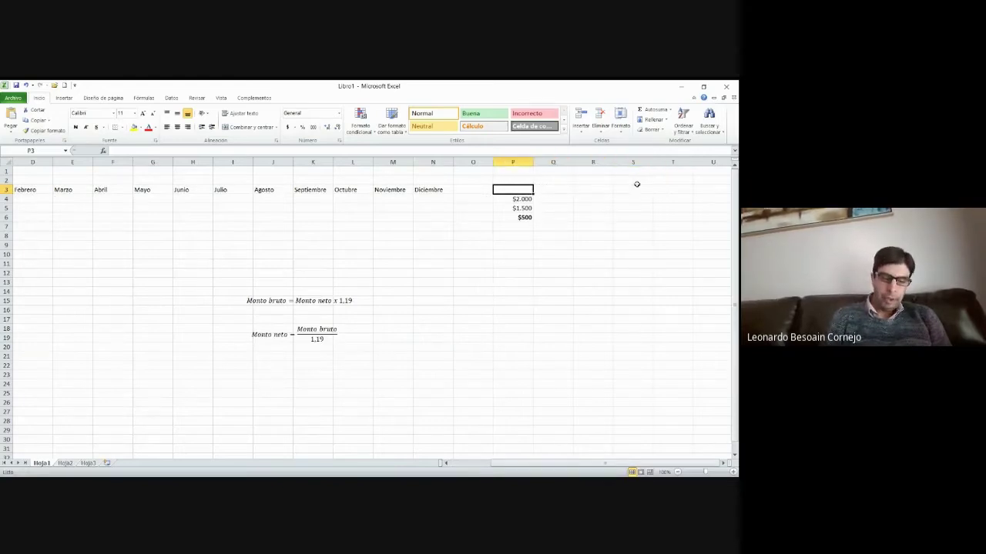
{"action": "type", "text": "Bruto"}
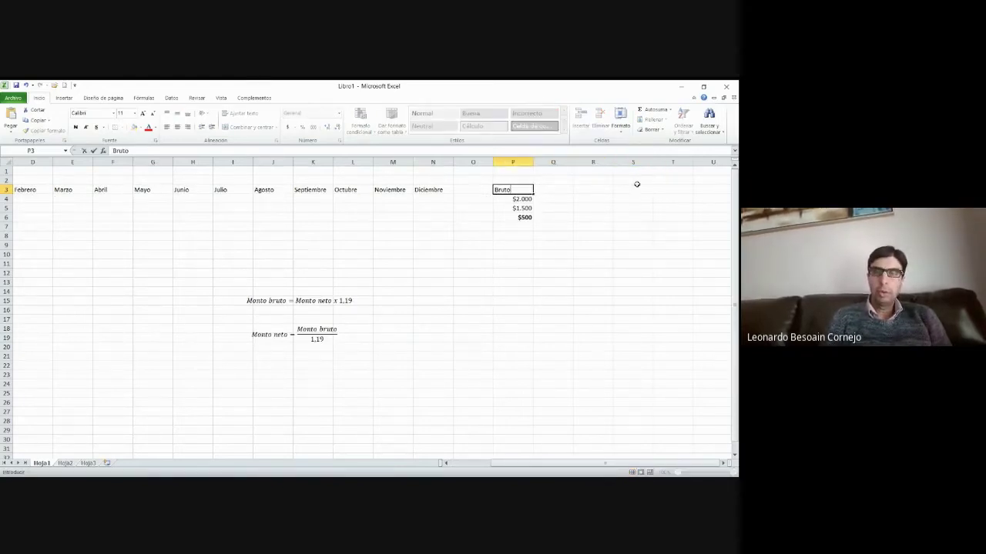
{"action": "key", "text": "Tab"}
{"action": "type", "text": "Net"}
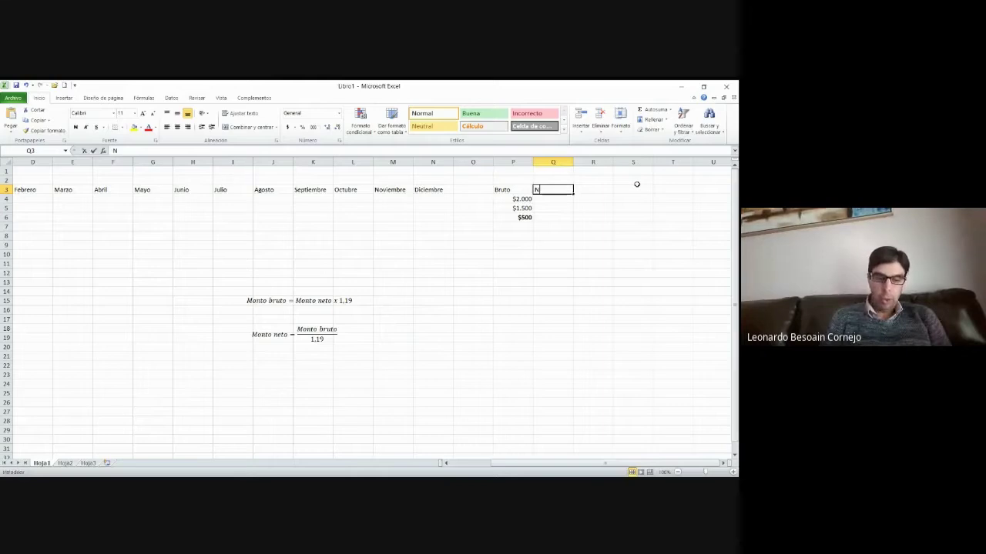
{"action": "type", "text": "o"}
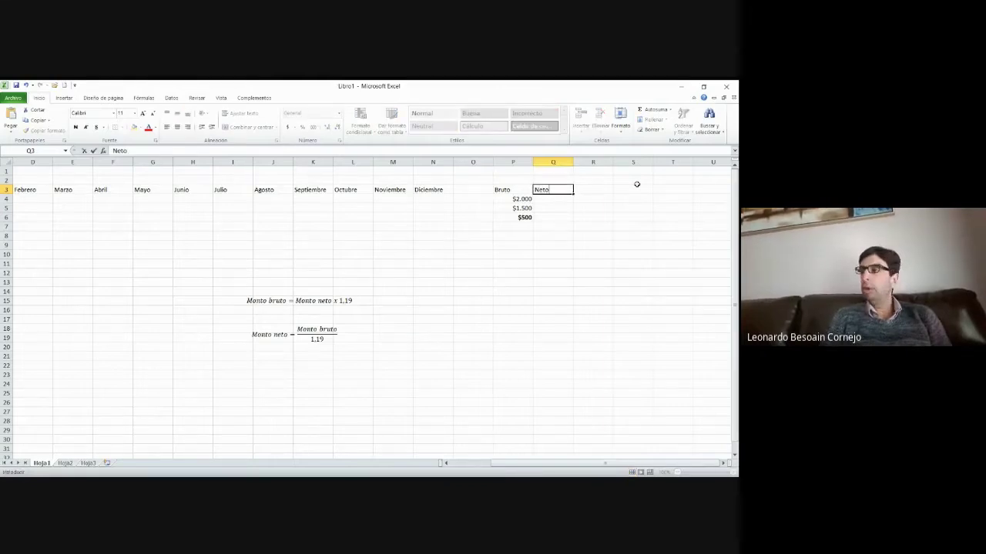
{"action": "key", "text": "Return"}
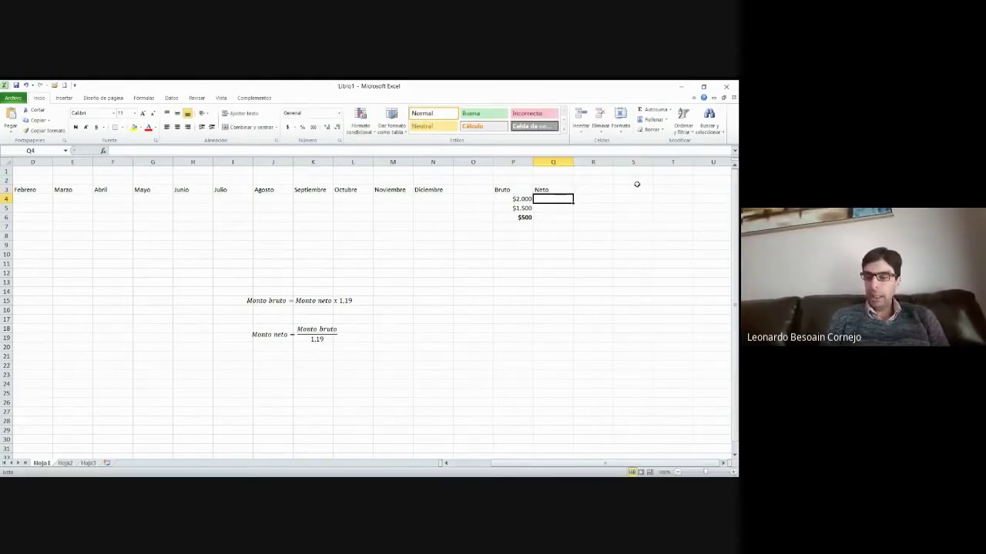
Calculate the net amount in Q4 as P4 divided by 1,19, giving 1680,67227
{"action": "type", "text": "="}
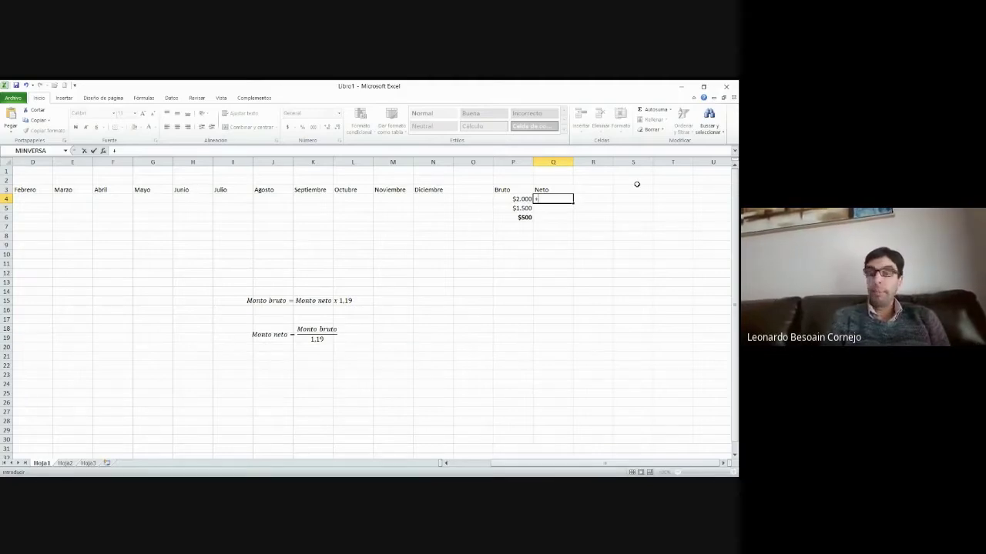
{"action": "key", "text": "Left"}
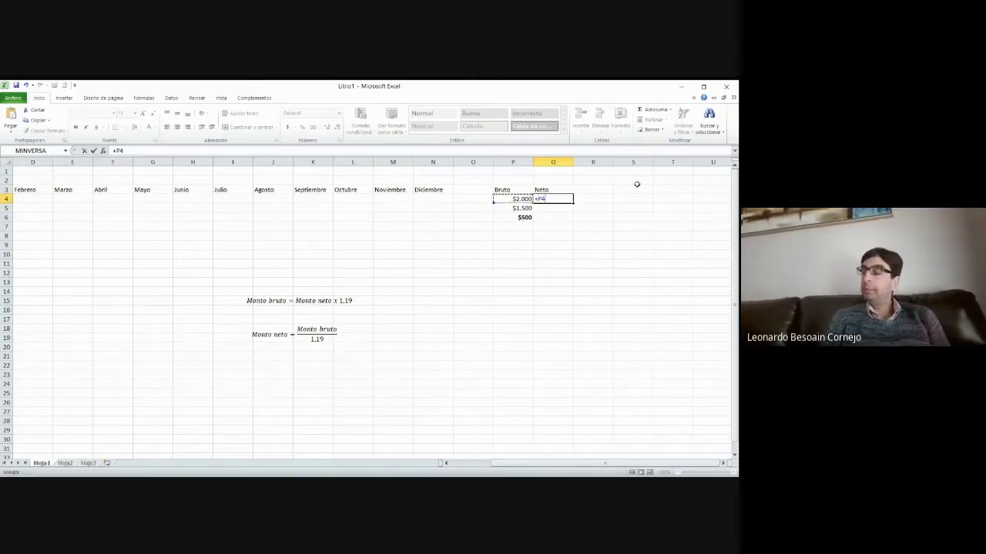
{"action": "type", "text": "/"}
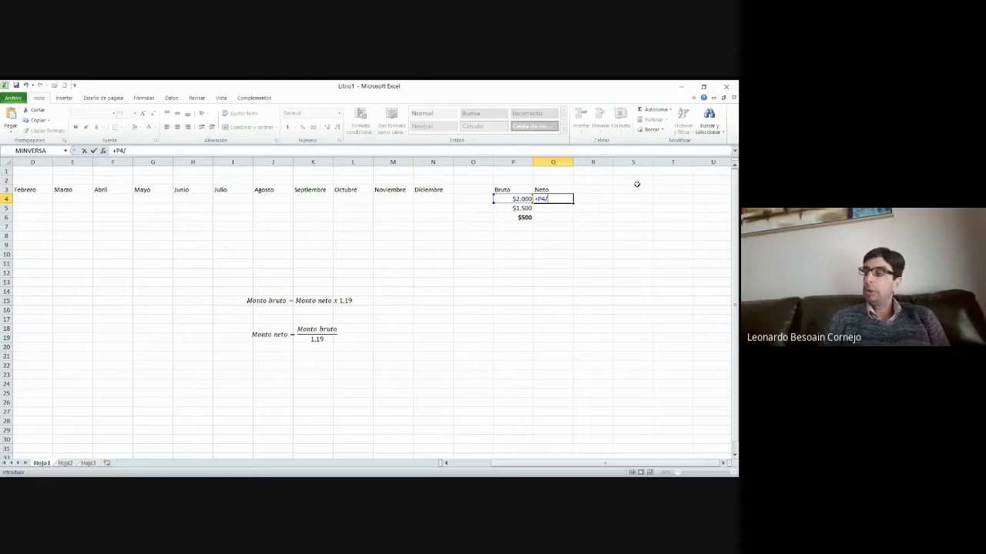
{"action": "type", "text": "1,19"}
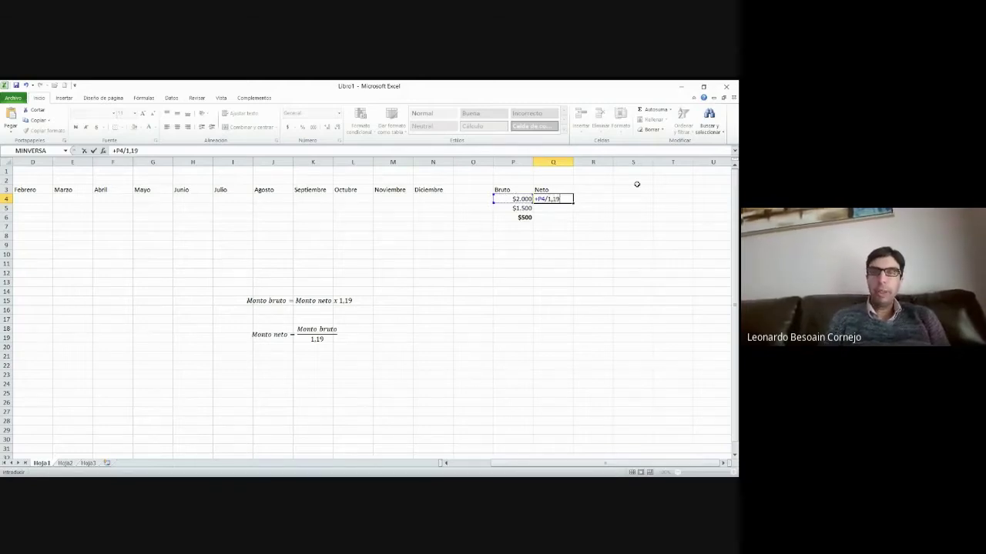
{"action": "key", "text": "Return"}
{"action": "key", "text": "Up"}
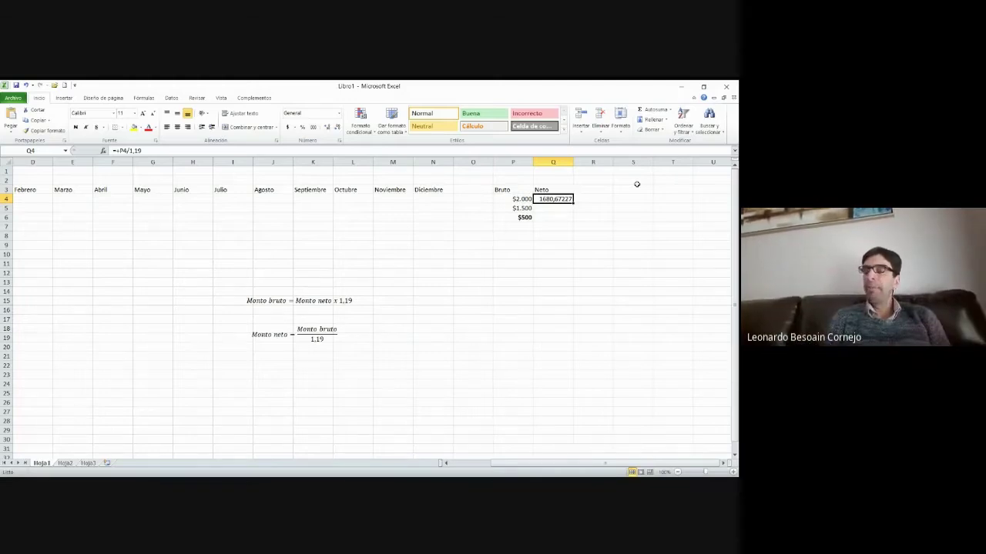
{"action": "key", "text": "Left"}
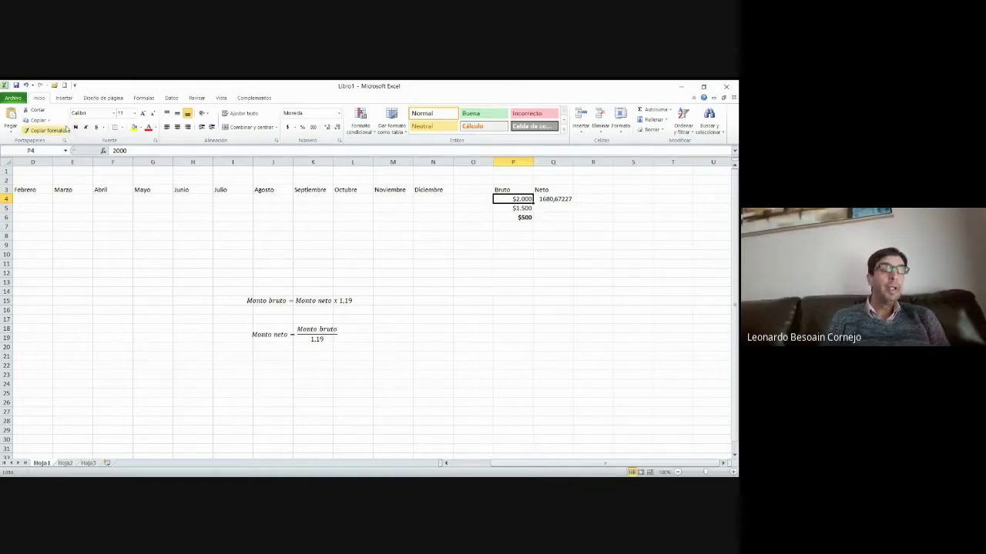
Copy P4's currency format to Q4 and fill the net formula into Q5 and Q6
{"action": "left_click", "coordinate": [52, 131]}
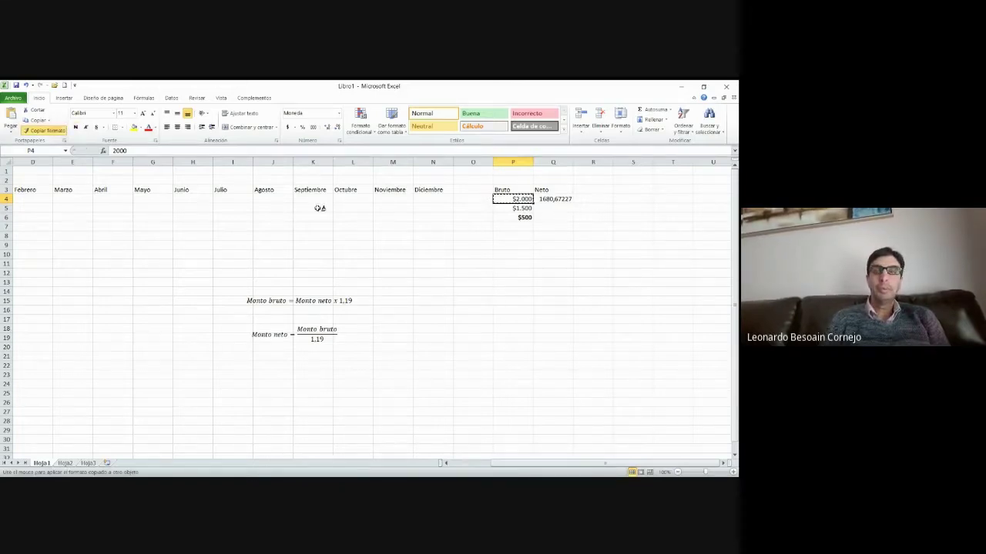
{"action": "left_click", "coordinate": [553, 200]}
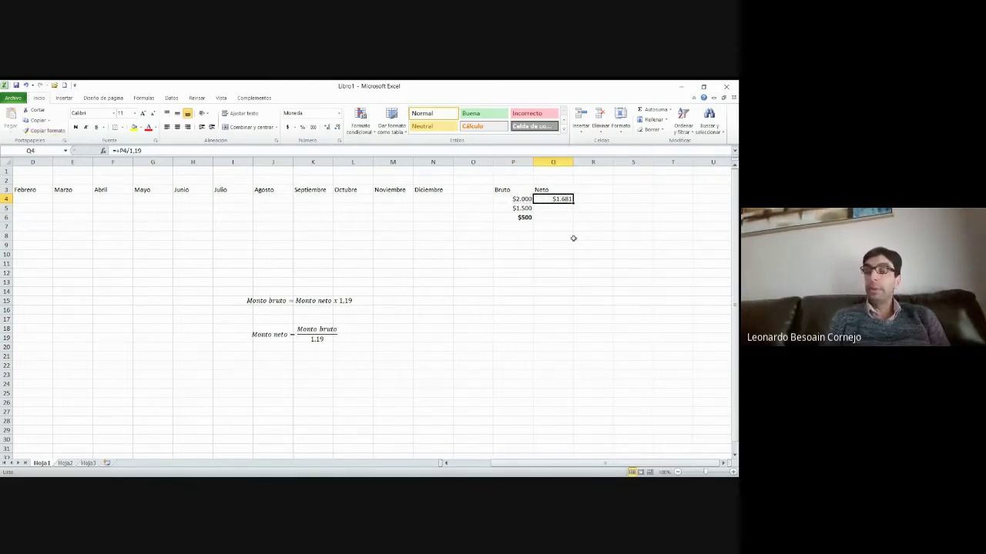
{"action": "key", "text": "ctrl+c"}
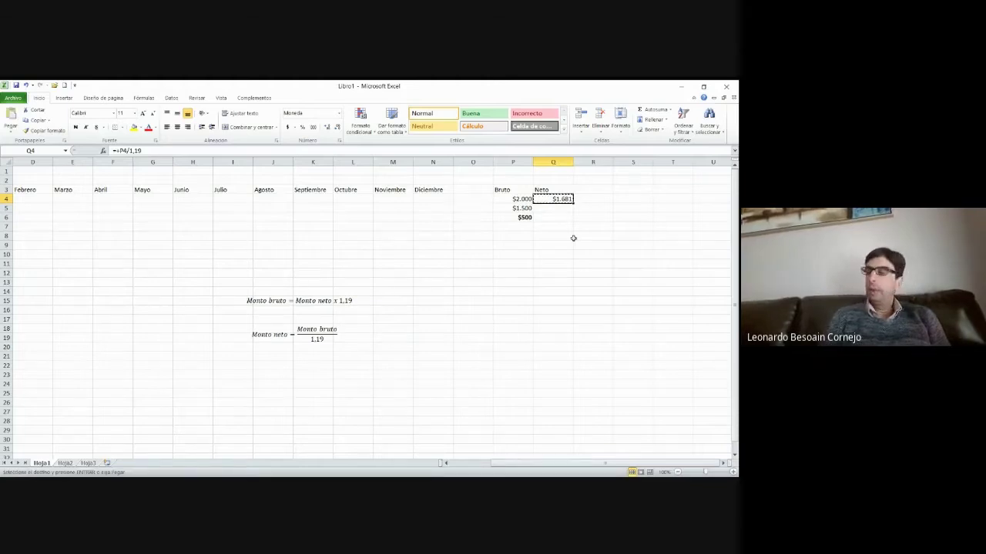
{"action": "key", "text": "Escape"}
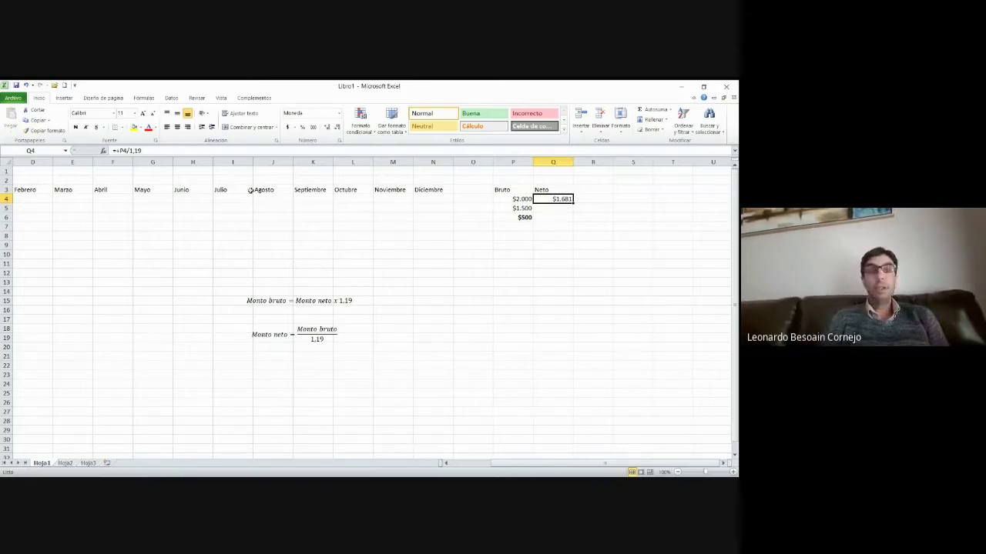
{"action": "left_click", "coordinate": [37, 122]}
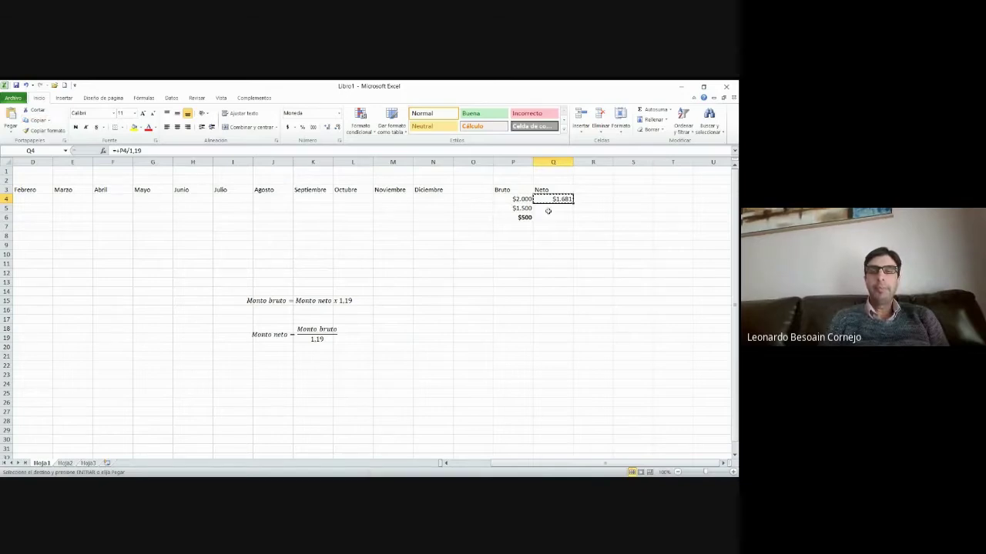
{"action": "left_click_drag", "start_coordinate": [549, 209], "coordinate": [550, 217]}
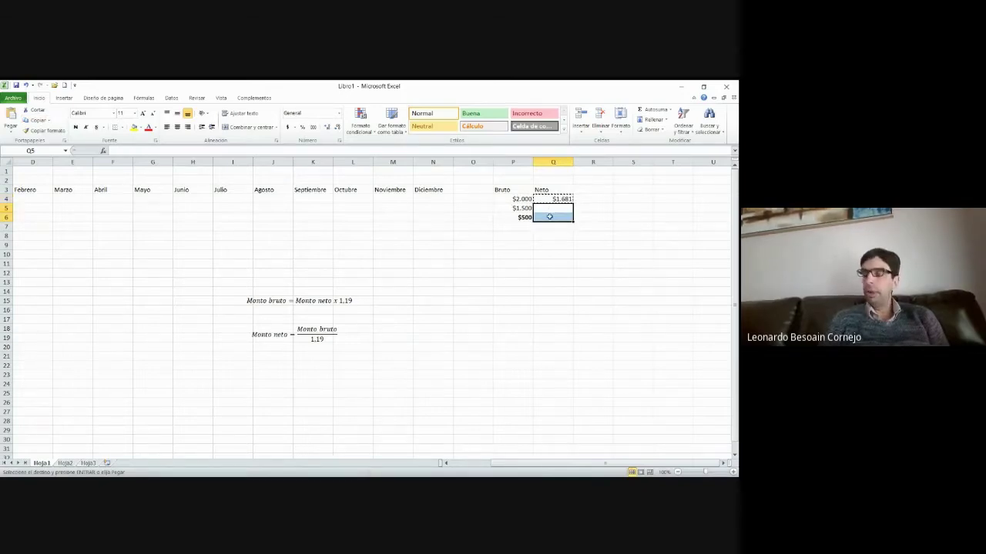
{"action": "key", "text": "Return"}
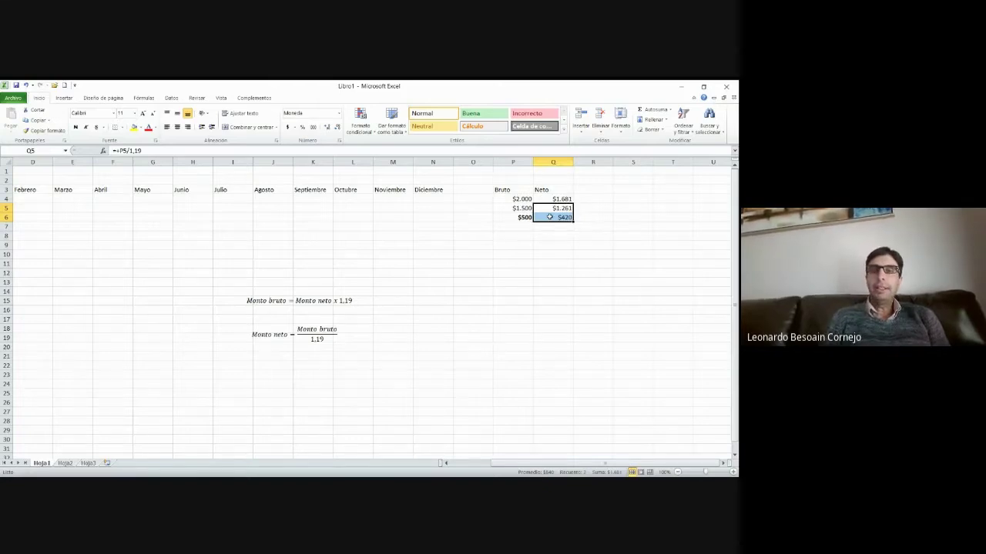
Check the Neto results $1.681, $1.261 and $420, ending at cell R4
{"action": "key", "text": "Up"}
{"action": "key", "text": "Up"}
{"action": "key", "text": "Down"}
{"action": "key", "text": "Down"}
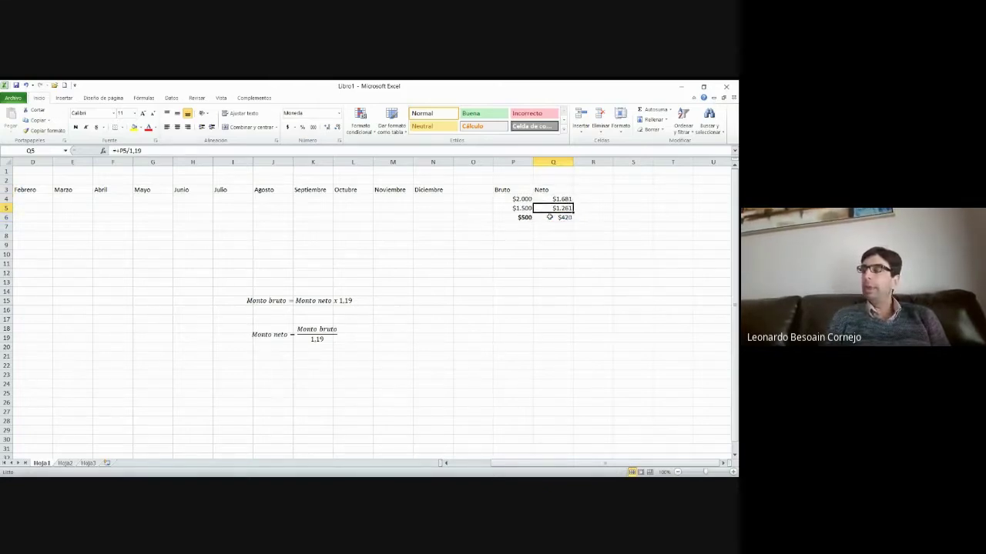
{"action": "key", "text": "Down"}
{"action": "key", "text": "Up"}
{"action": "key", "text": "Up"}
{"action": "key", "text": "Up"}
{"action": "key", "text": "Down"}
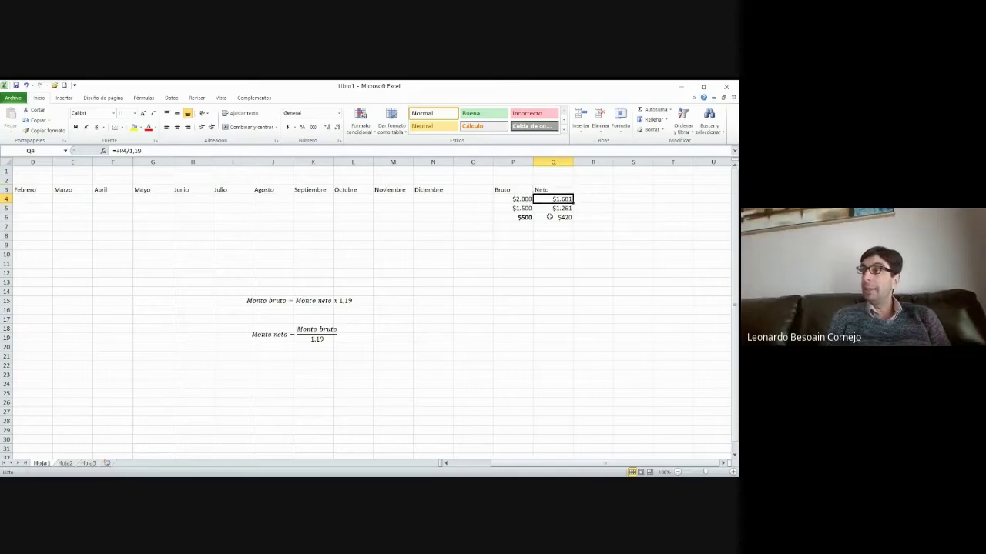
{"action": "key", "text": "Down"}
{"action": "key", "text": "Up"}
{"action": "key", "text": "Up"}
{"action": "key", "text": "Down"}
{"action": "key", "text": "Down"}
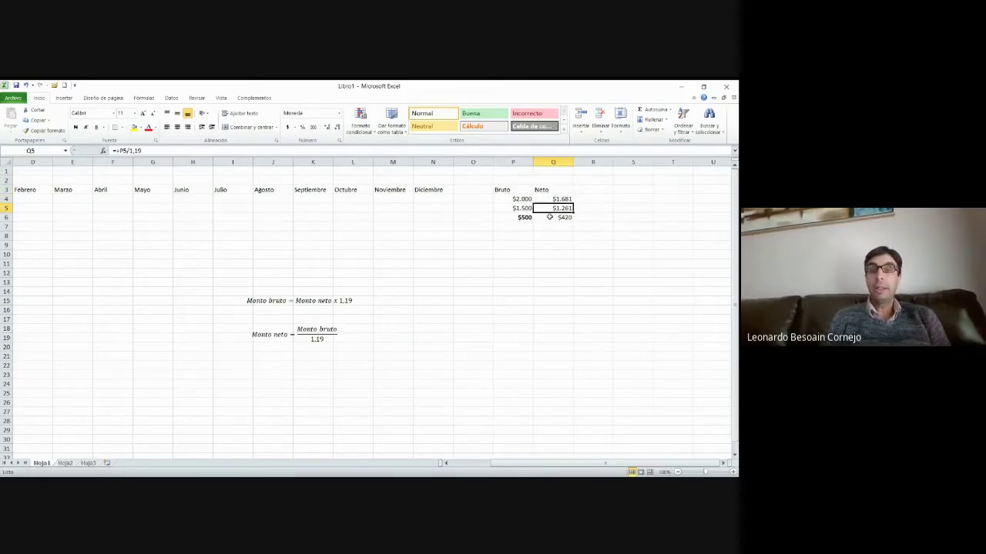
{"action": "key", "text": "Down"}
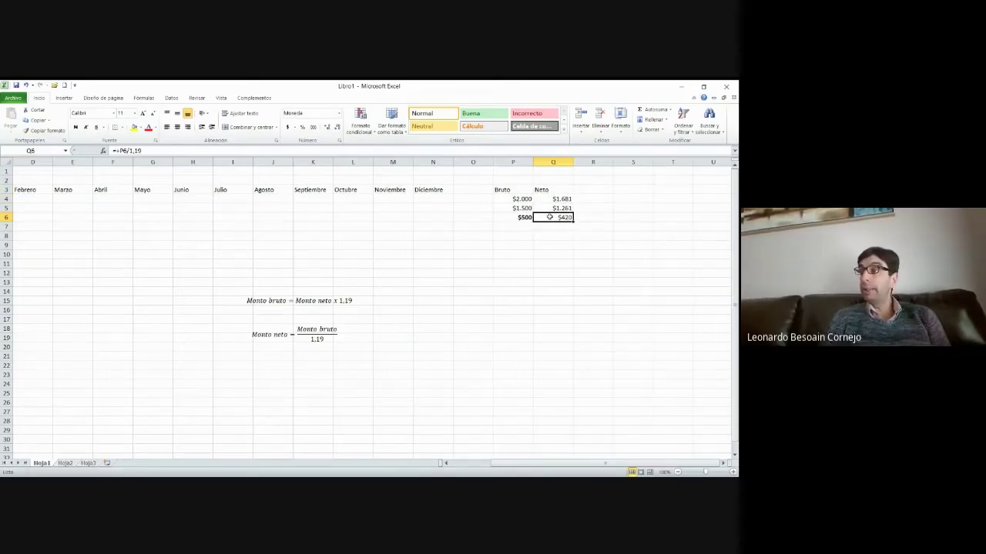
{"action": "key", "text": "Left"}
{"action": "key", "text": "Up"}
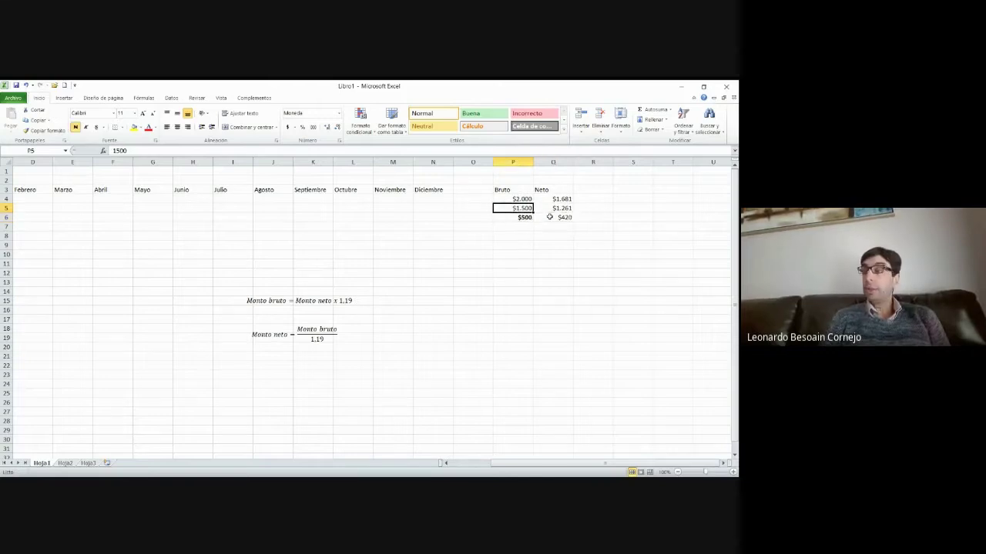
{"action": "key", "text": "Up"}
{"action": "key", "text": "Right"}
{"action": "key", "text": "Right"}
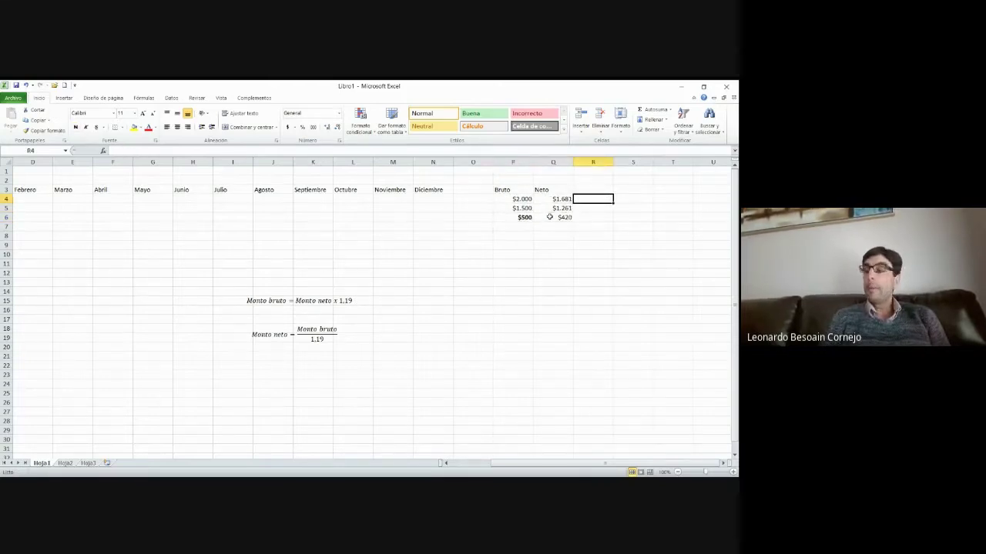
Enter =+P4-Q4 in R4 to show the $319 difference, and copy it
{"action": "type", "text": "+"}
{"action": "key", "text": "Left"}
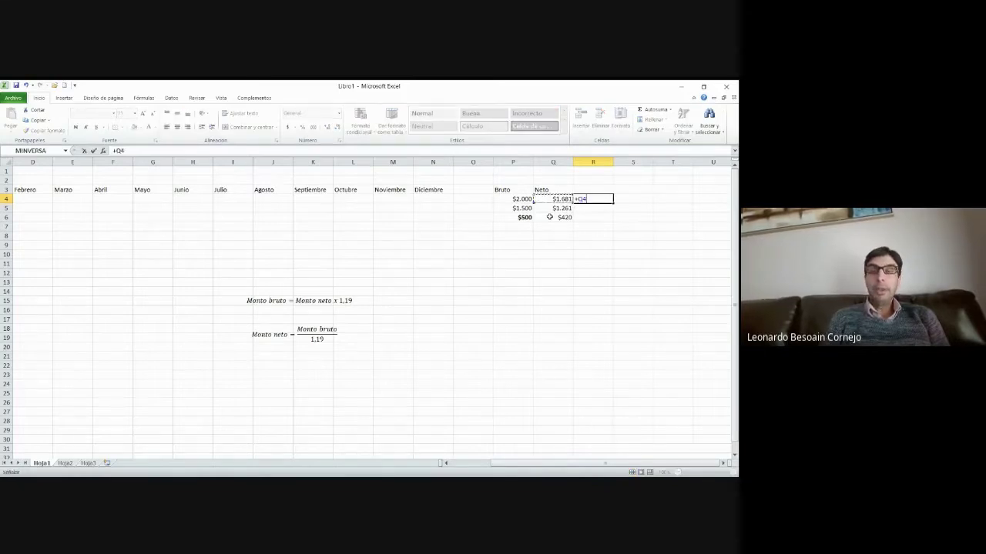
{"action": "key", "text": "Left"}
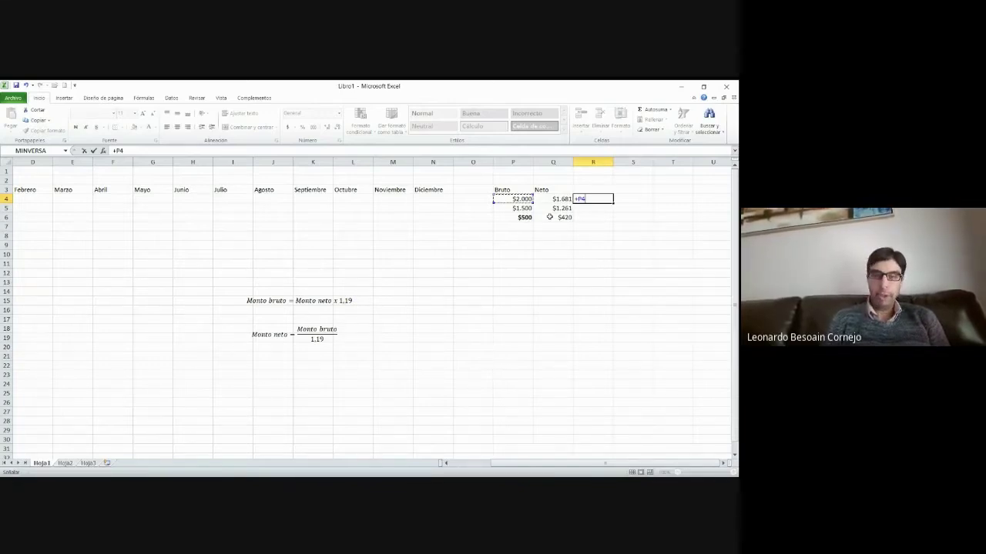
{"action": "key", "text": "Left"}
{"action": "key", "text": "Right"}
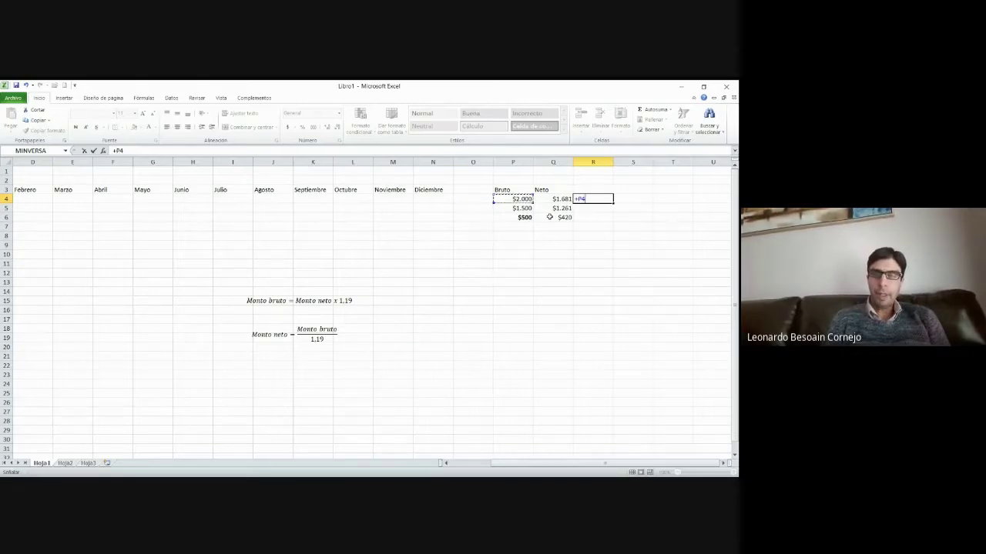
{"action": "type", "text": "-"}
{"action": "key", "text": "Left"}
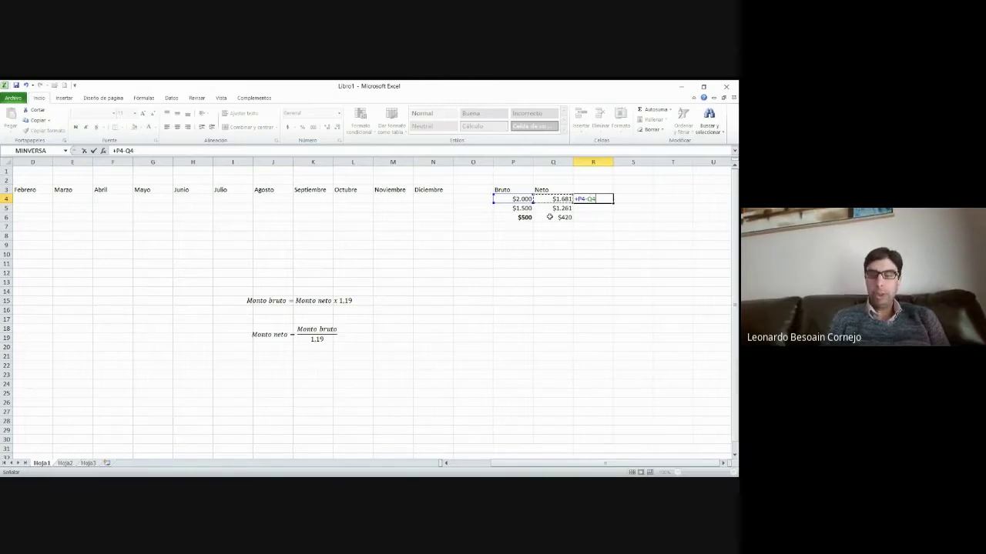
{"action": "key", "text": "Return"}
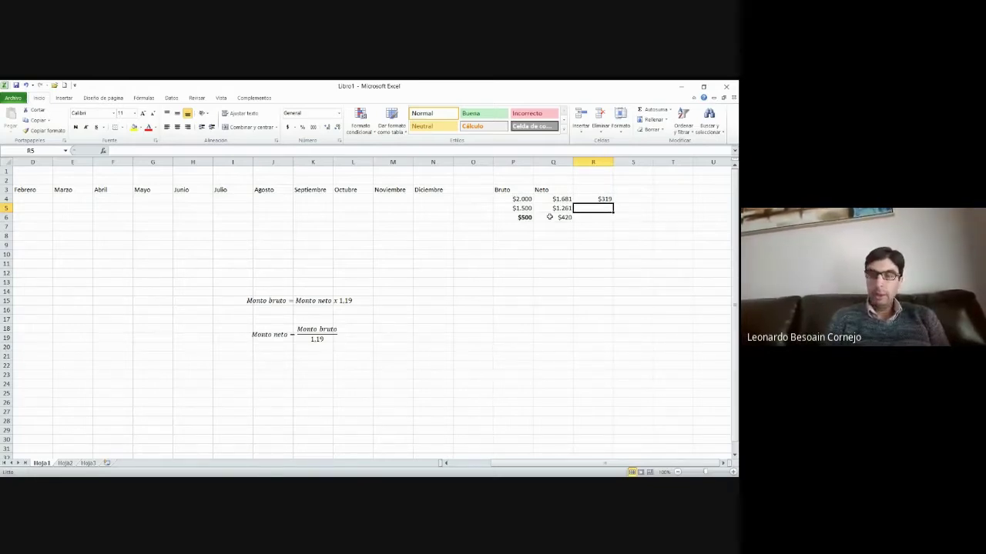
{"action": "key", "text": "Up"}
{"action": "key", "text": "ctrl+c"}
Paste the difference formula into R5 as =+P5-Q5, showing $239
{"action": "key", "text": "Down"}
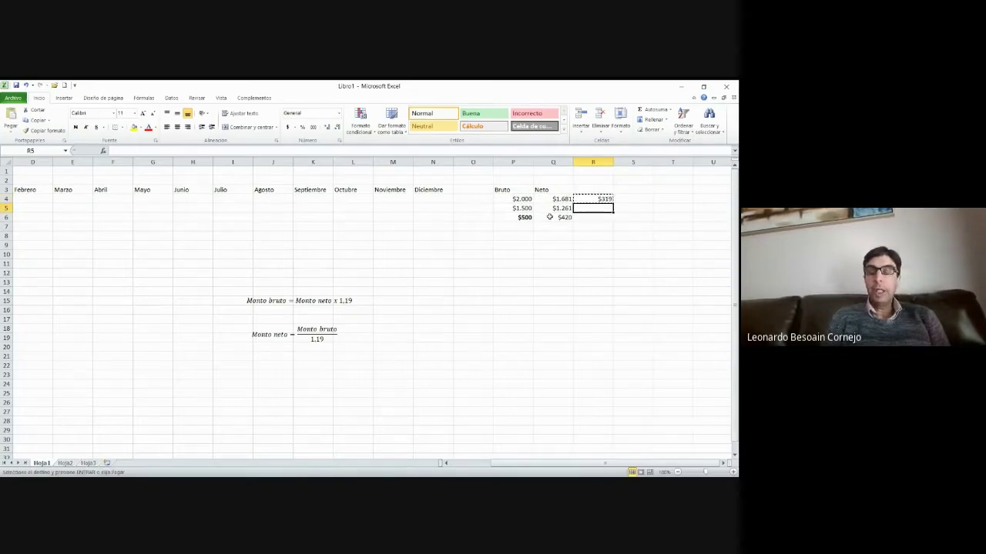
{"action": "key", "text": "Return"}
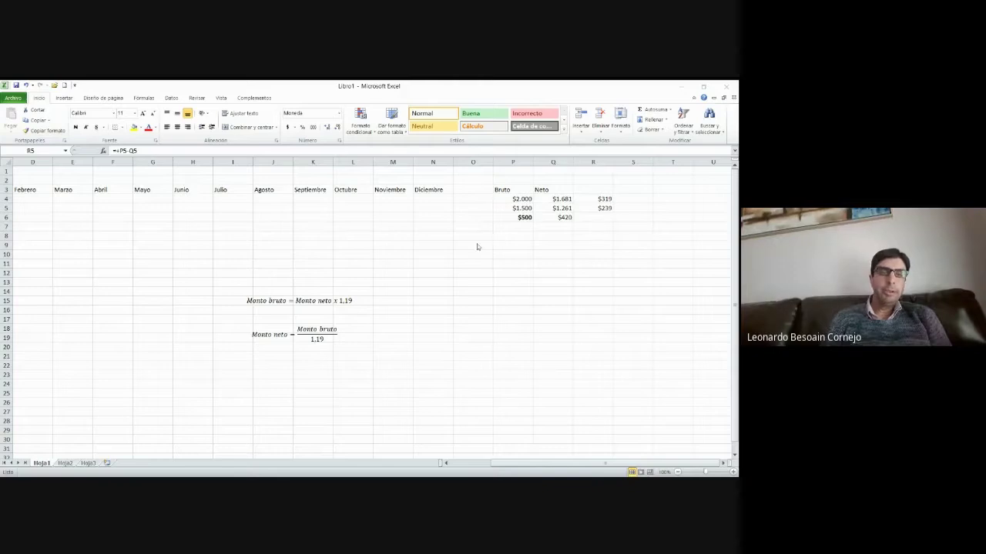
Reposition the Monto bruto and Monto neto equations beside the table, under columns M–N
{"action": "left_click", "coordinate": [296, 301]}
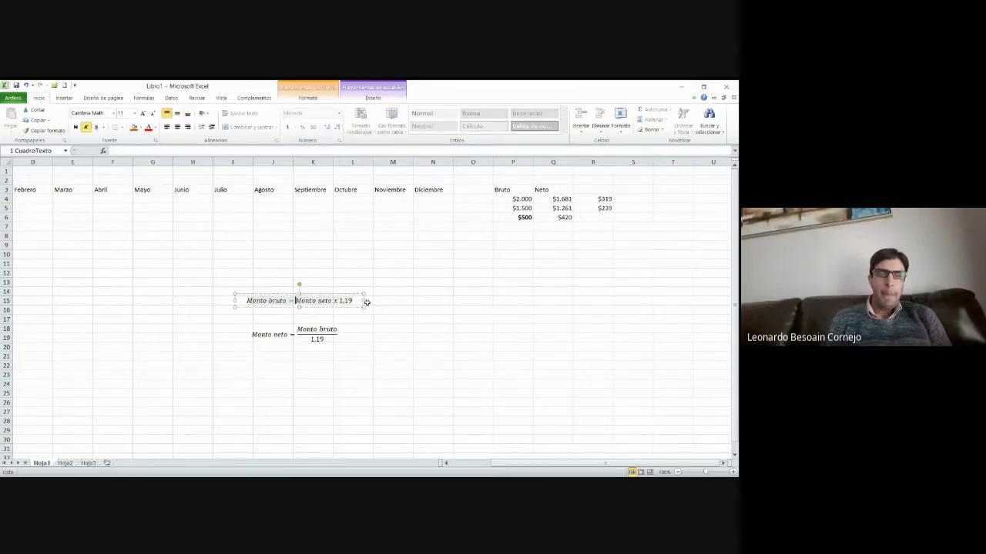
{"action": "left_click_drag", "start_coordinate": [365, 306], "coordinate": [580, 291]}
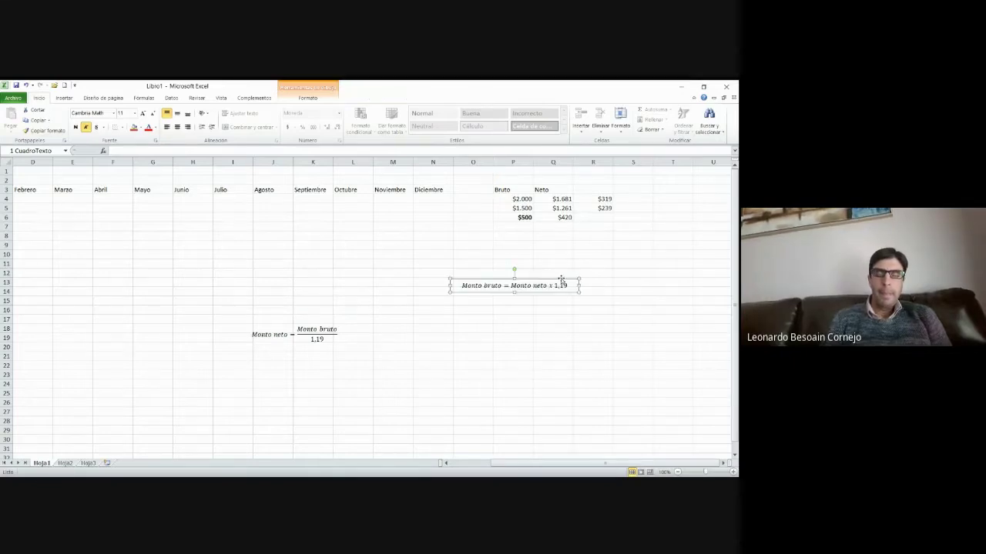
{"action": "left_click_drag", "start_coordinate": [561, 280], "coordinate": [590, 276]}
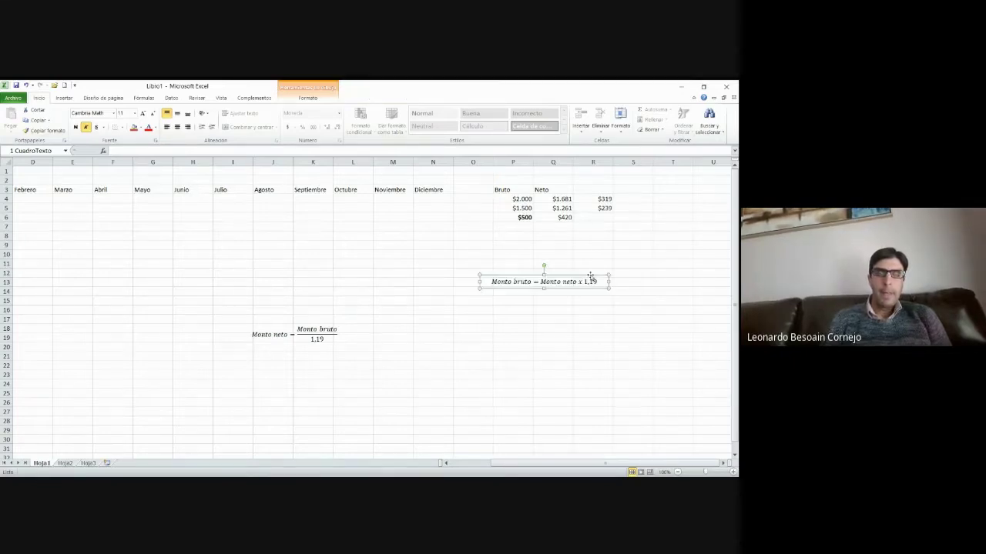
{"action": "left_click", "coordinate": [314, 339]}
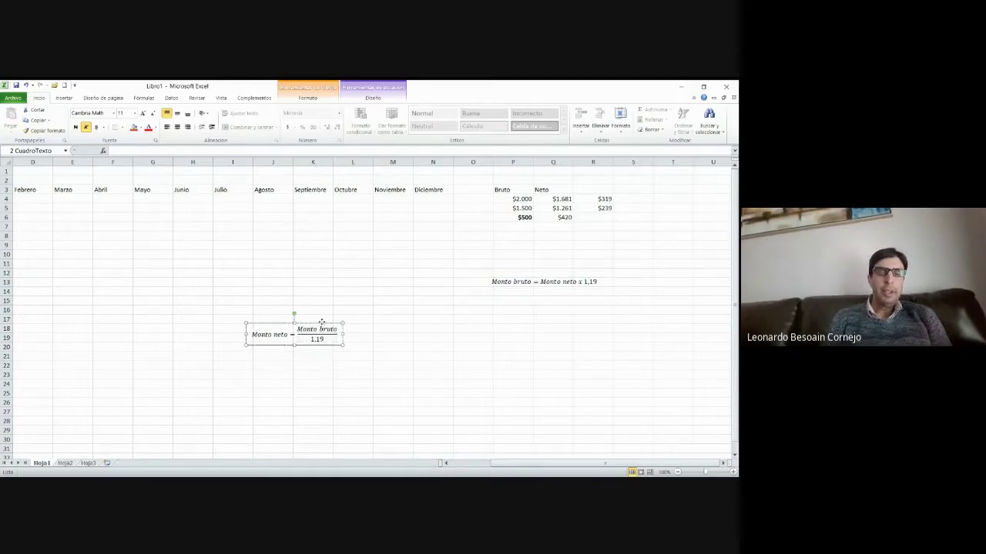
{"action": "mouse_move", "coordinate": [321, 325]}
{"action": "left_mouse_down"}
{"action": "mouse_move", "coordinate": [493, 322]}
{"action": "mouse_move", "coordinate": [589, 306]}
{"action": "left_mouse_up"}
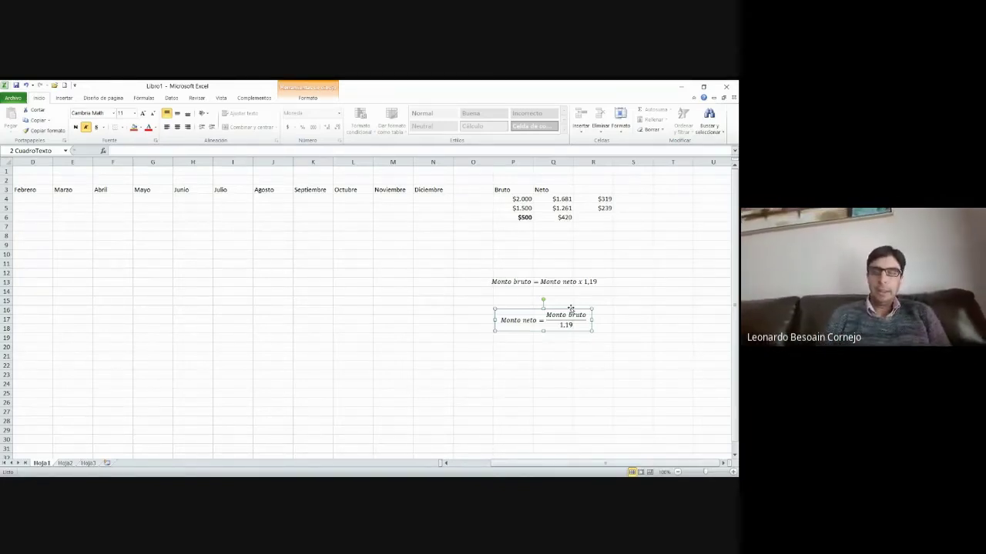
{"action": "left_click", "coordinate": [267, 215]}
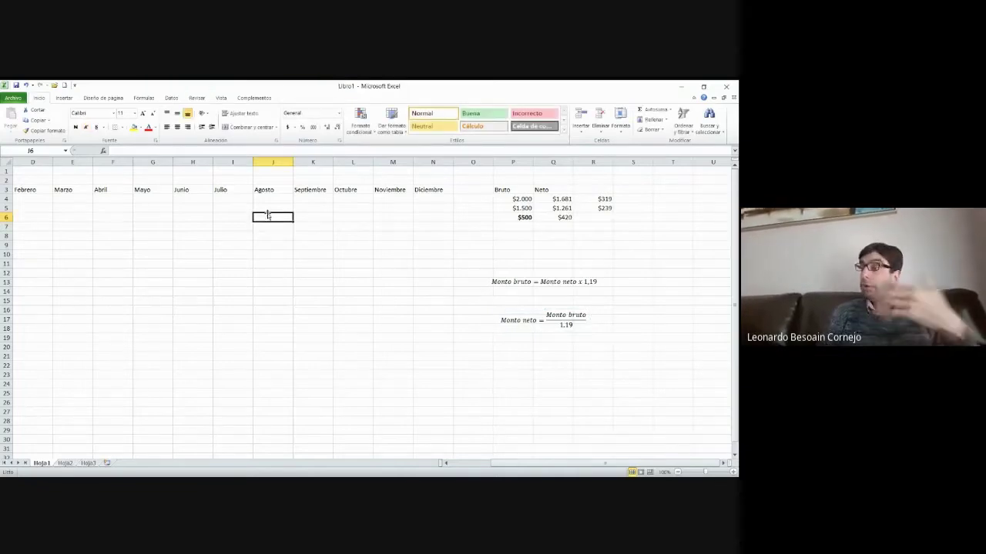
Enter $200.000 as January Ventas in C4
{"action": "key", "text": "Left"}
{"action": "key", "text": "Left"}
{"action": "key", "text": "Left"}
{"action": "key", "text": "Left"}
{"action": "key", "text": "Left"}
{"action": "key", "text": "Left"}
{"action": "key", "text": "Left"}
{"action": "key", "text": "Right"}
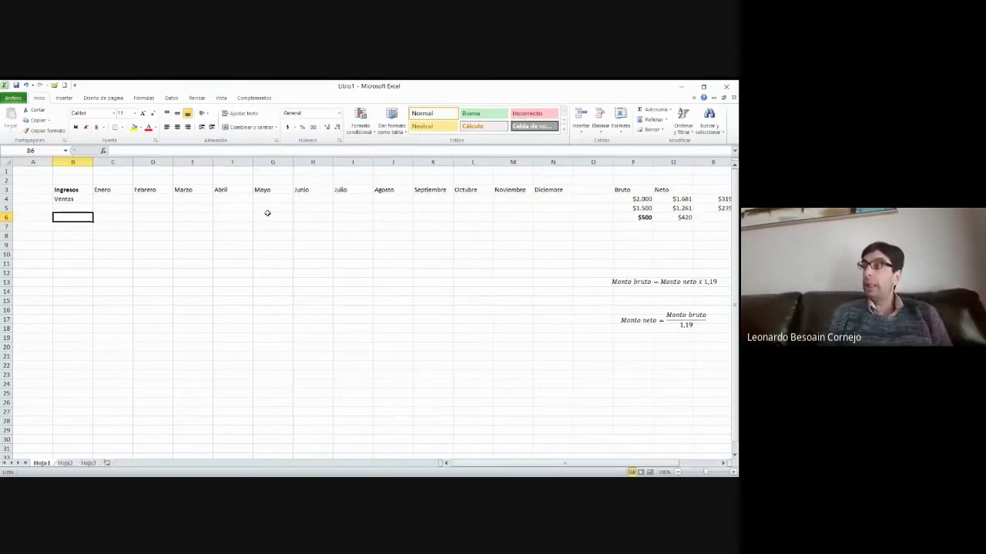
{"action": "key", "text": "Right"}
{"action": "key", "text": "Up"}
{"action": "key", "text": "Up"}
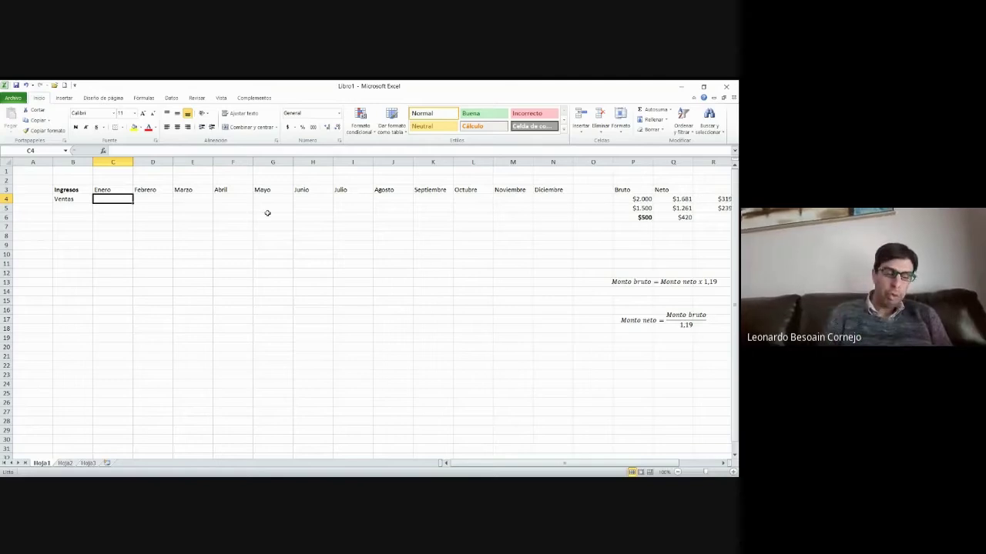
{"action": "type", "text": "$2"}
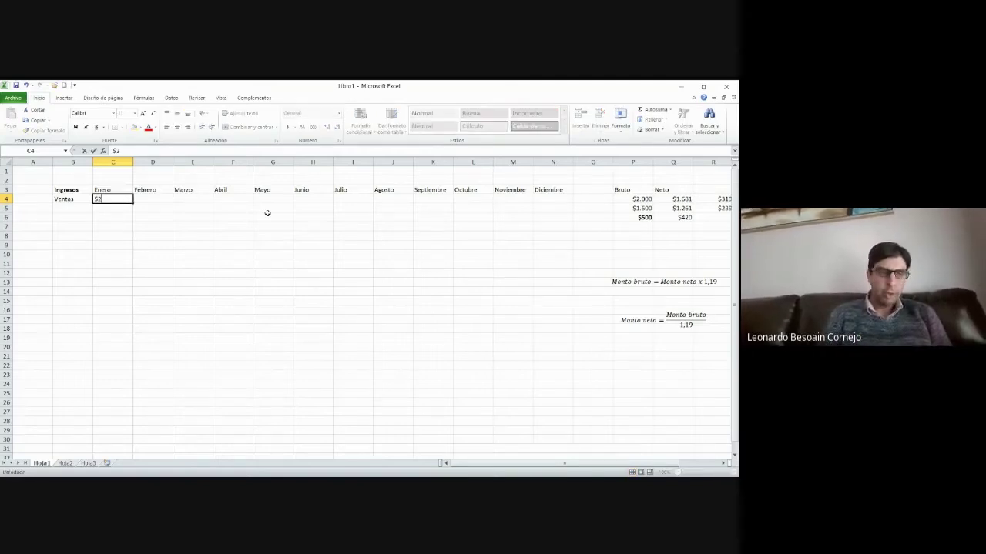
{"action": "type", "text": "00.000"}
{"action": "key", "text": "Return"}
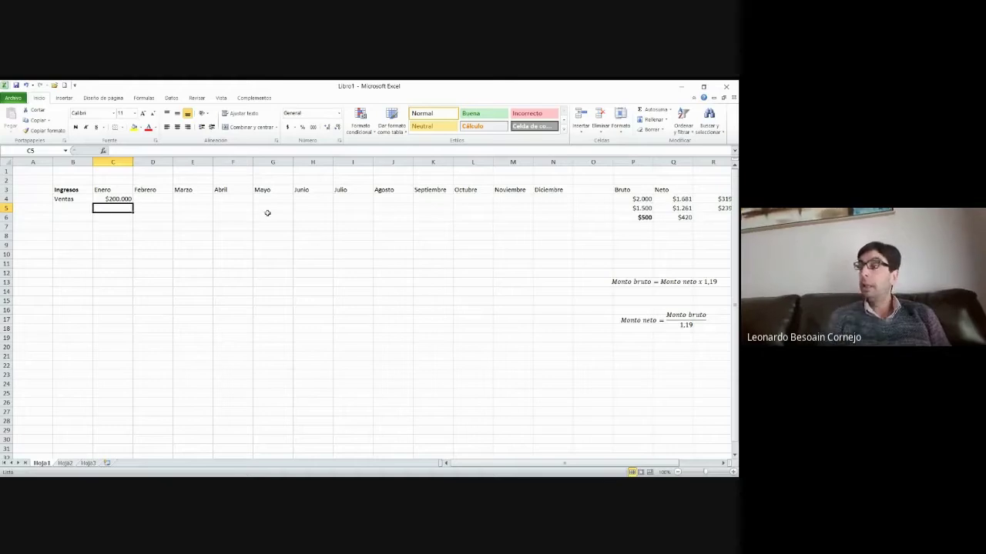
Label B5 'Total de ingresos' and make row 5 bold through Diciembre
{"action": "key", "text": "Down"}
{"action": "key", "text": "Left"}
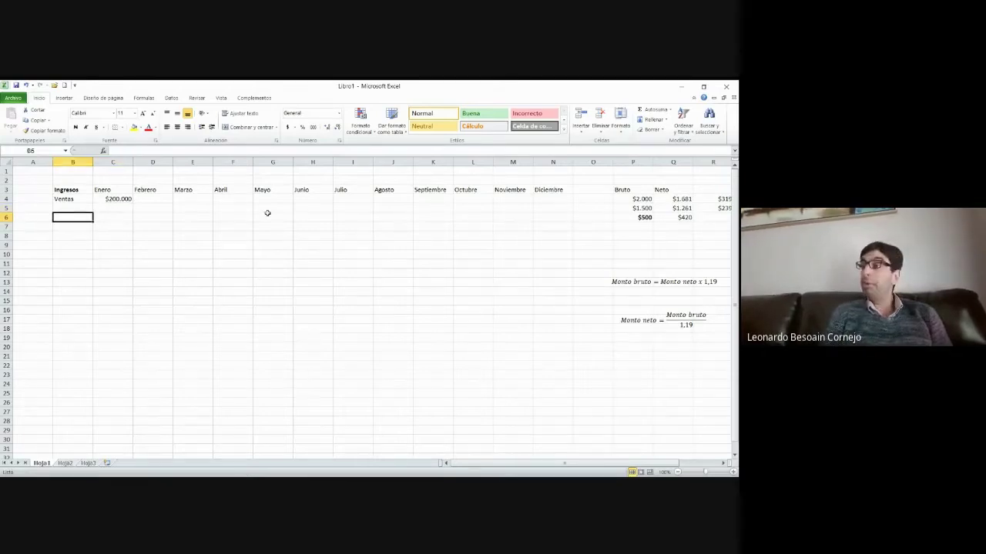
{"action": "key", "text": "Up"}
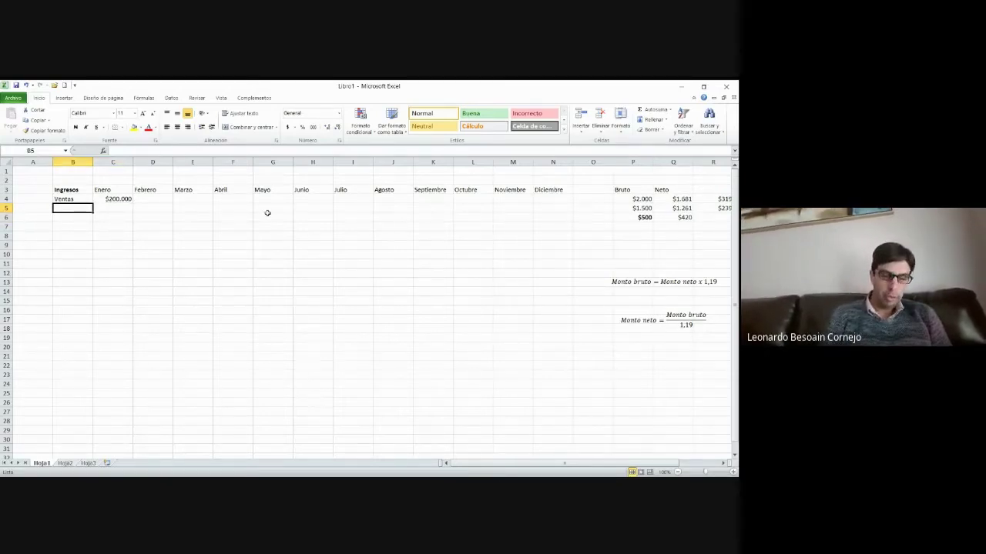
{"action": "type", "text": "Total de"}
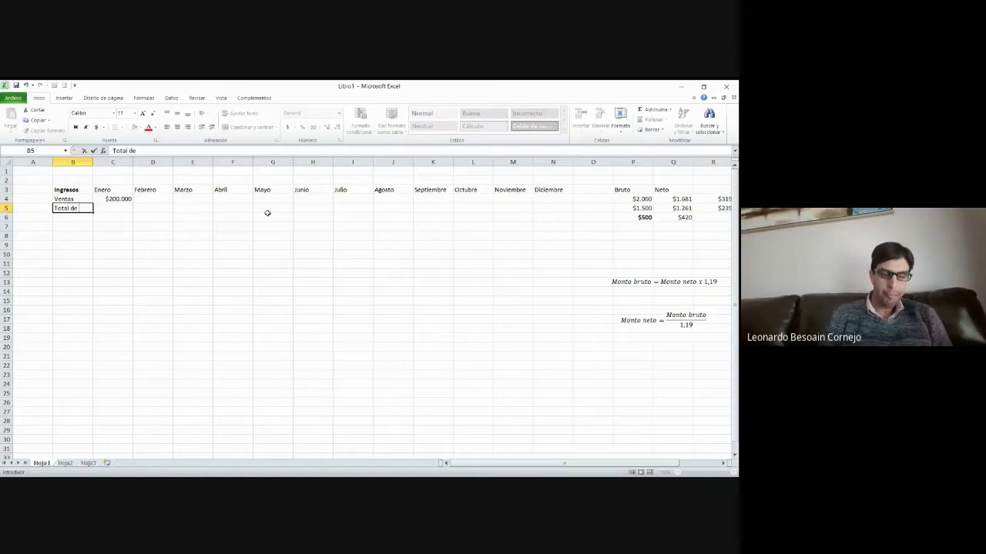
{"action": "type", "text": " ingresos"}
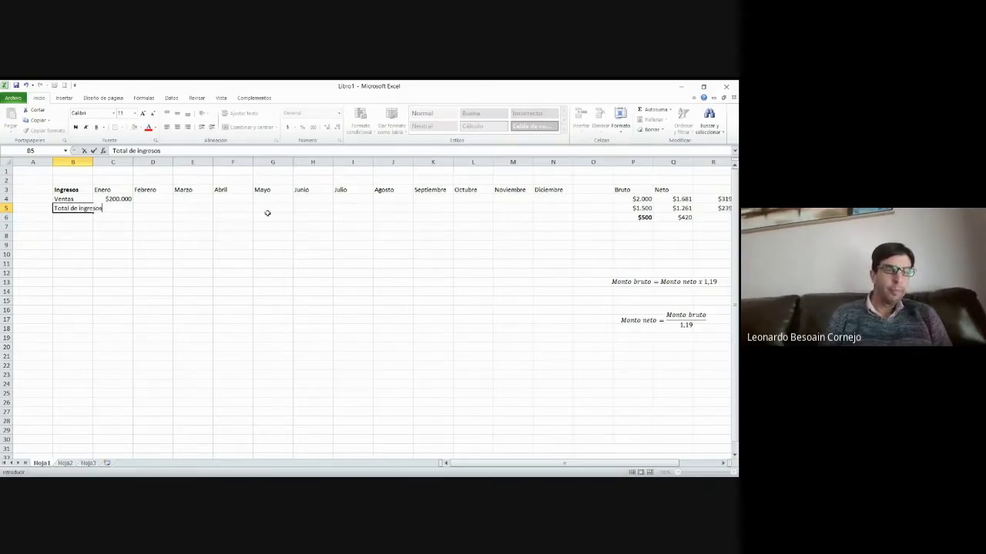
{"action": "type", "text": "os"}
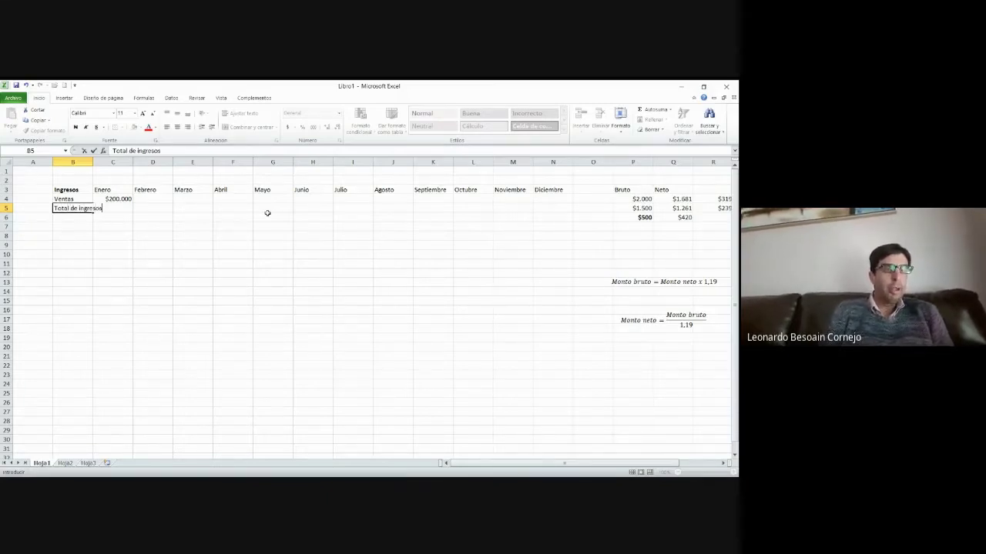
{"action": "key", "text": "Tab"}
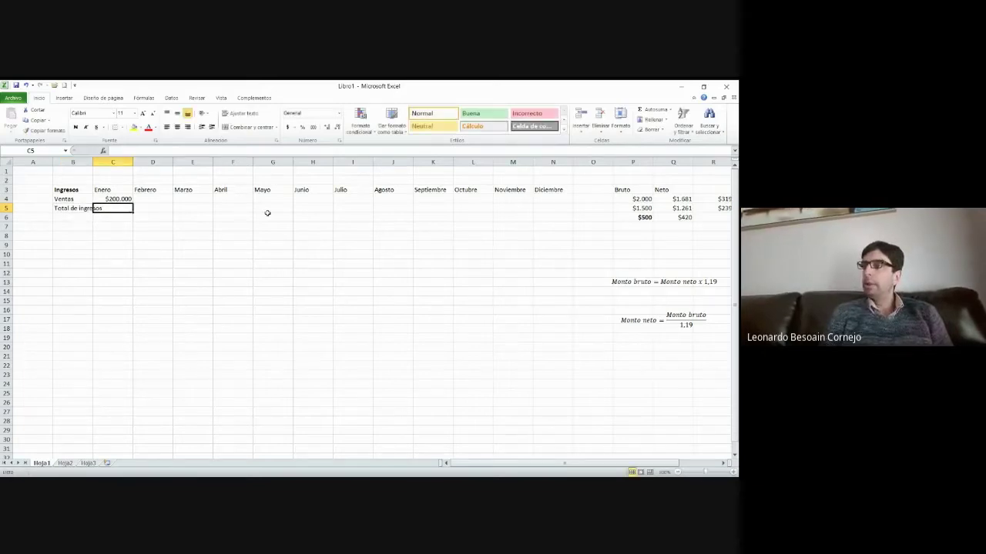
{"action": "key", "text": "Left"}
{"action": "key", "text": "shift+Right"}
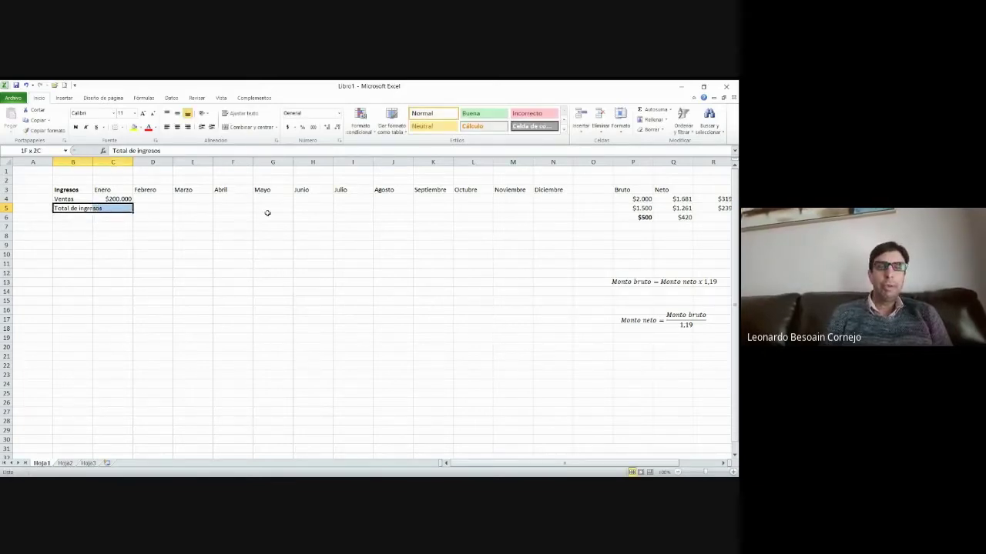
{"action": "key", "text": "shift+Right"}
{"action": "key", "text": "shift+Right"}
{"action": "key", "text": "shift+Right"}
{"action": "key", "text": "shift+Right"}
{"action": "key", "text": "ctrl+n"}
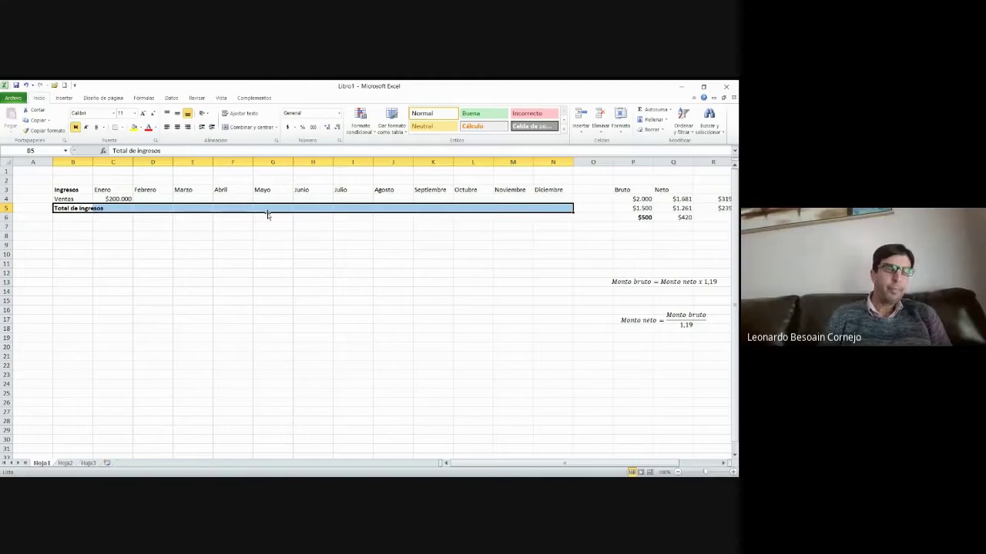
Set C5 to =C4 in bold and autofit column B to the label
{"action": "left_click", "coordinate": [124, 208]}
{"action": "type", "text": "=c4"}
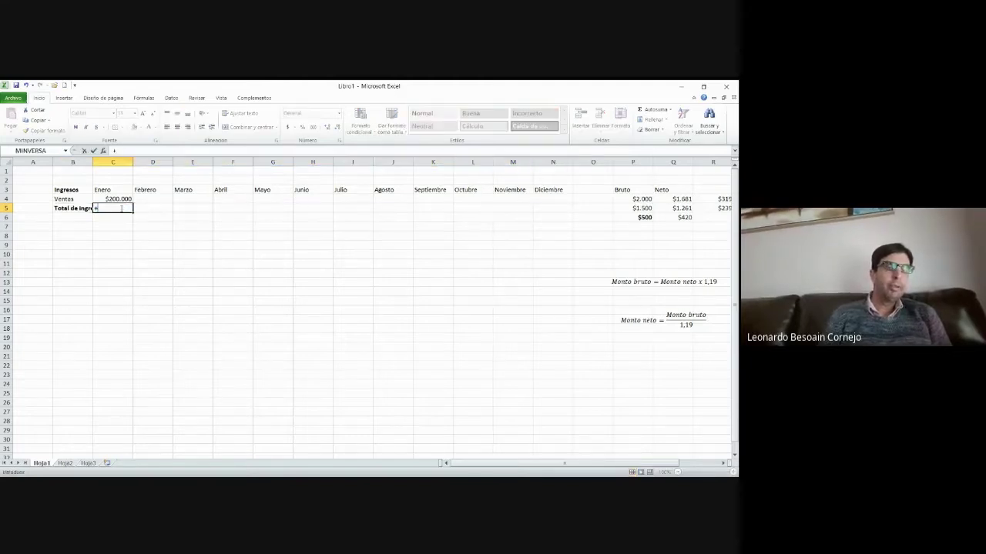
{"action": "key", "text": "Return"}
{"action": "left_click", "coordinate": [121, 207]}
{"action": "key", "text": "ctrl+n"}
{"action": "key", "text": "Left"}
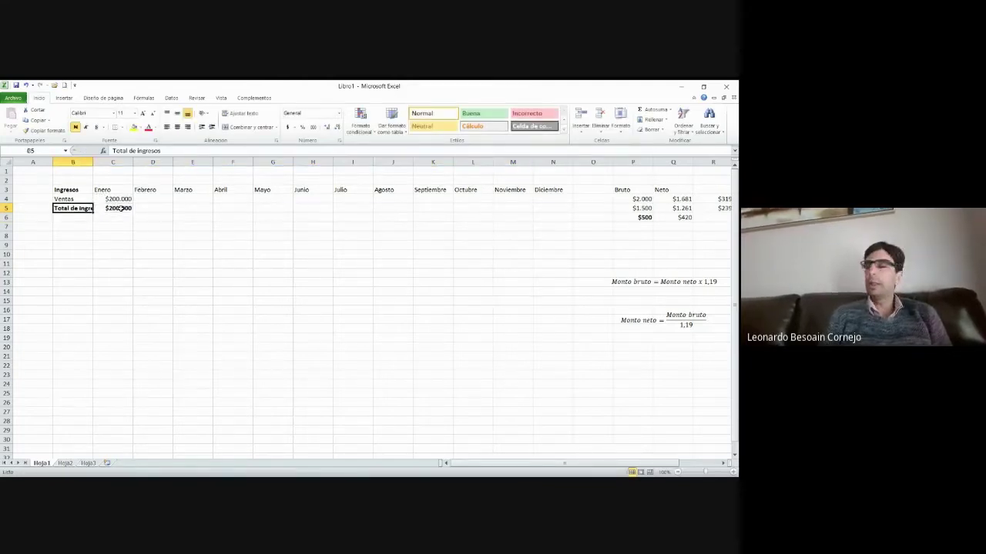
{"action": "double_click", "coordinate": [91, 162]}
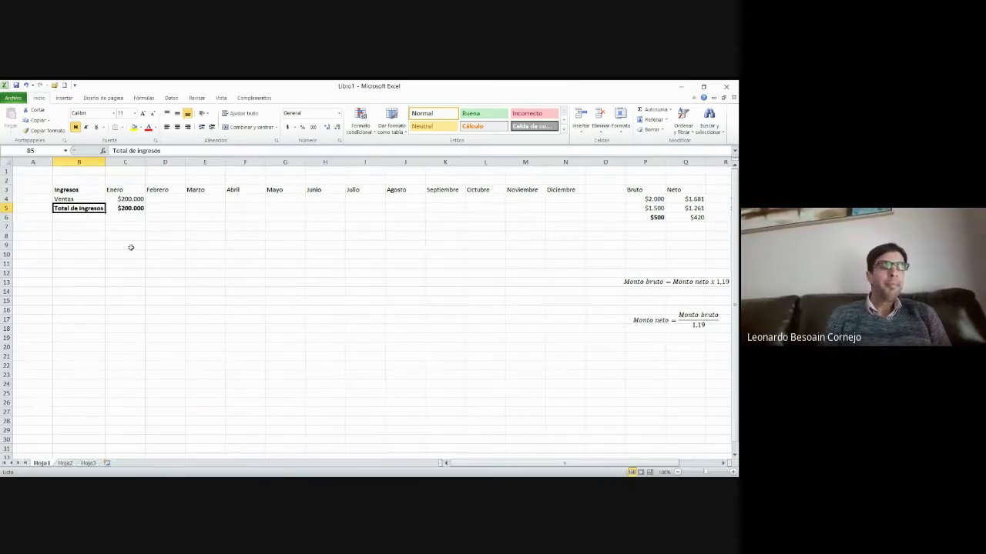
Type the heading 'Egresos' in B7, then move to B8
{"action": "left_click", "coordinate": [78, 220]}
{"action": "left_click", "coordinate": [79, 224]}
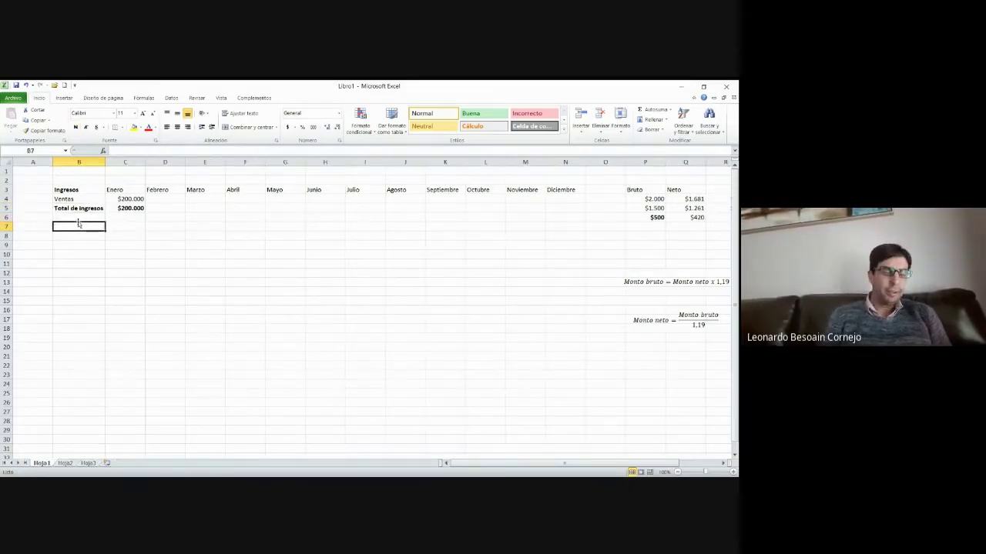
{"action": "type", "text": "Egresos"}
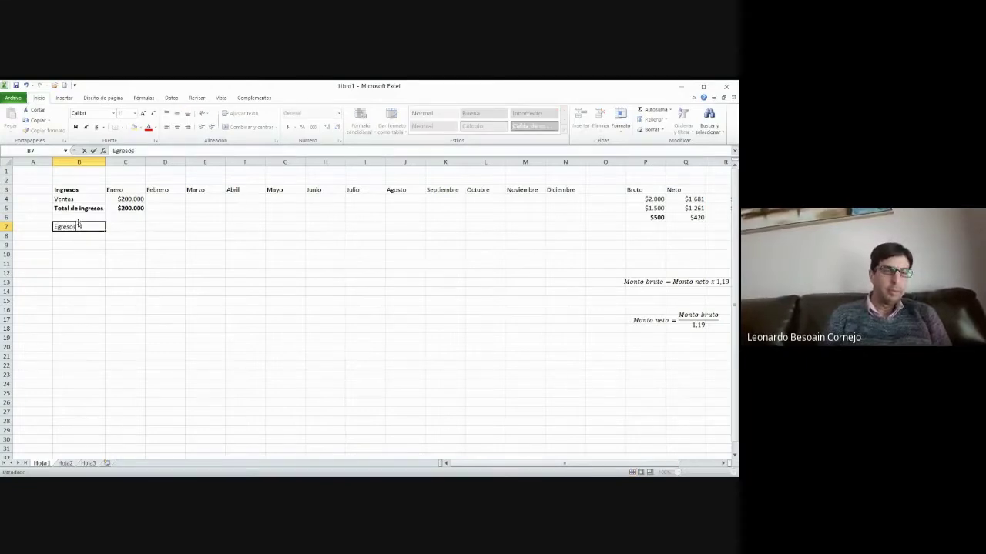
{"action": "key", "text": "Tab"}
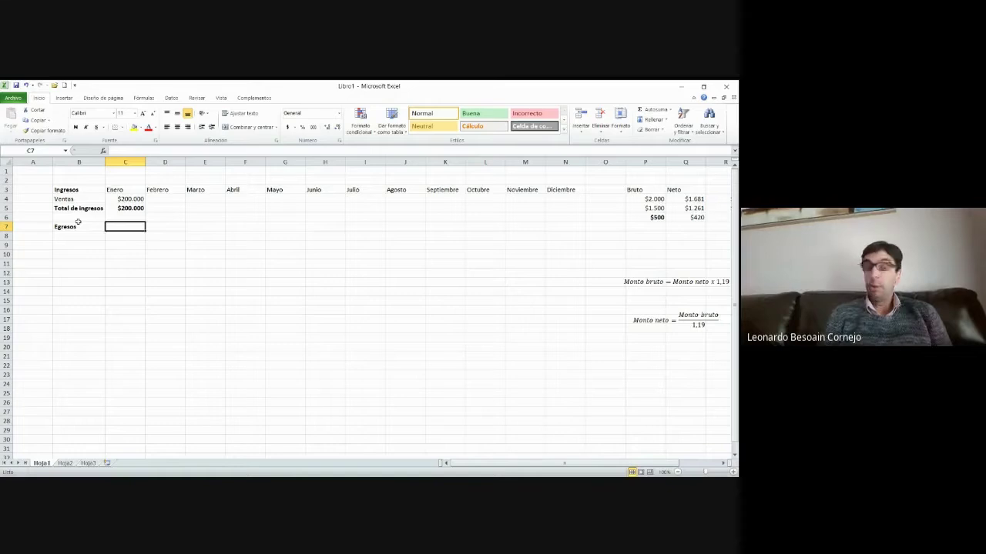
{"action": "key", "text": "Down"}
{"action": "key", "text": "Left"}
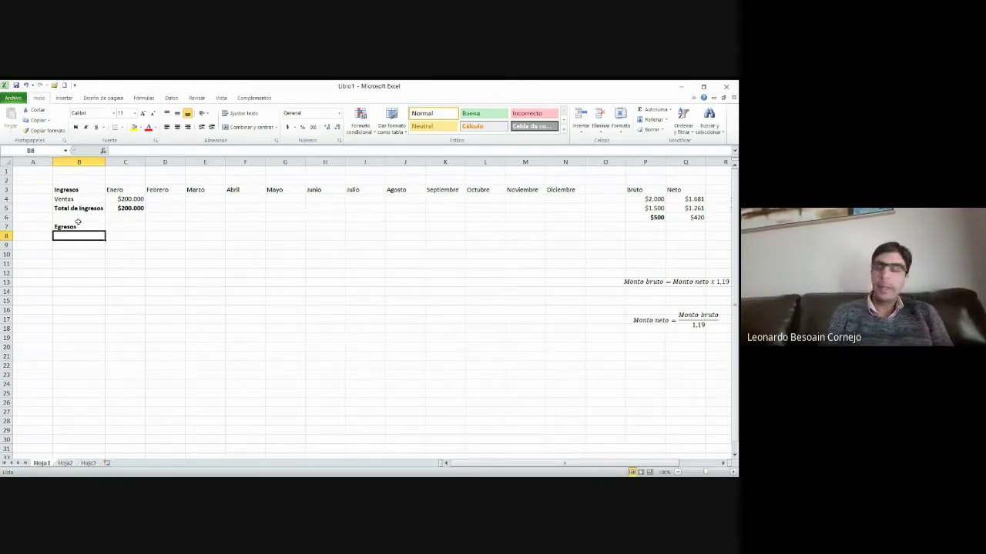
Enter the label 'Compras' in B8 with a 90000 January amount
{"action": "type", "text": "Co"}
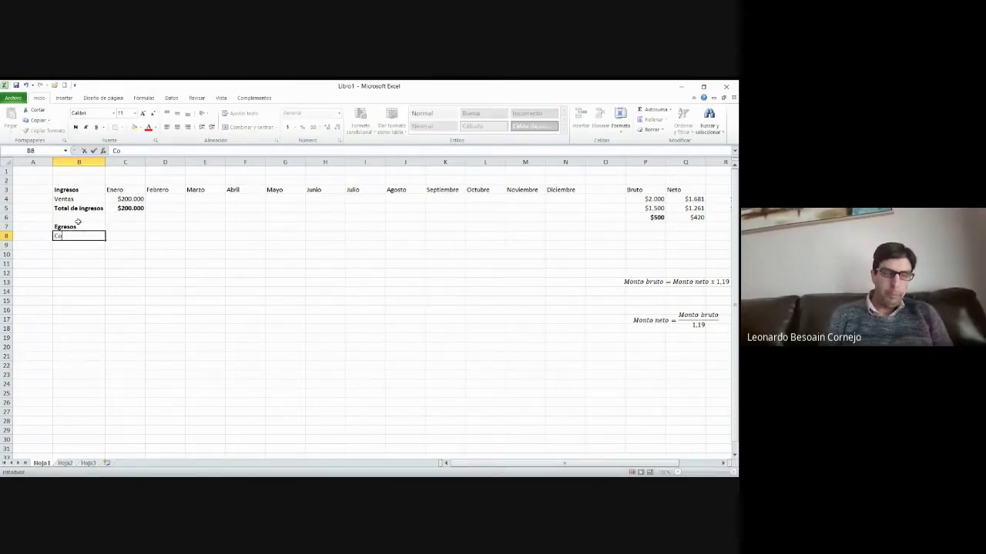
{"action": "type", "text": "mpras"}
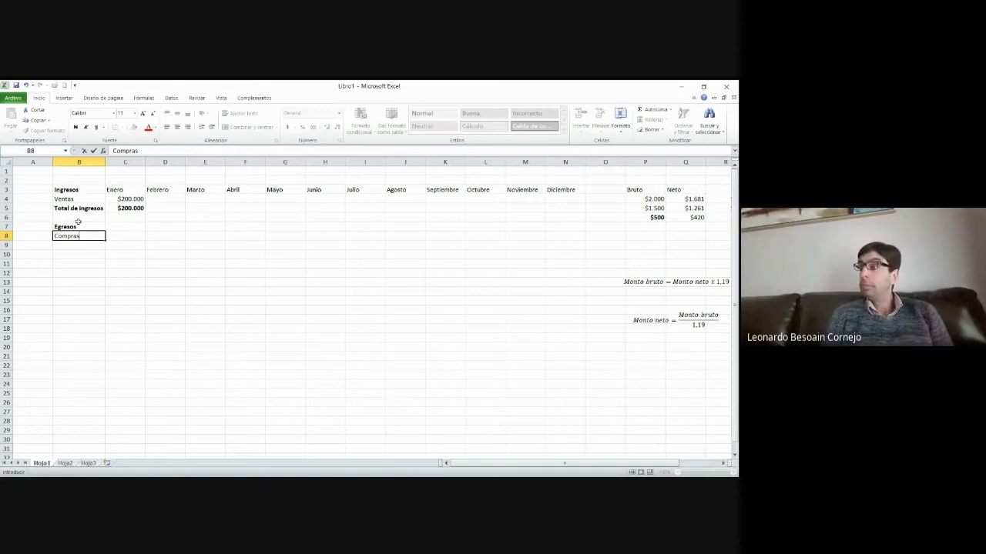
{"action": "key", "text": "Tab"}
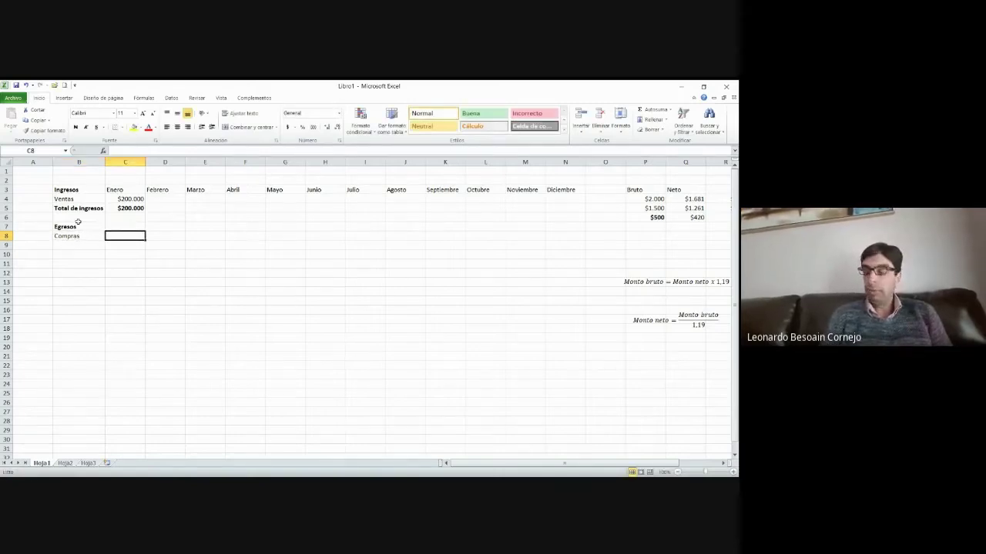
{"action": "type", "text": "90000"}
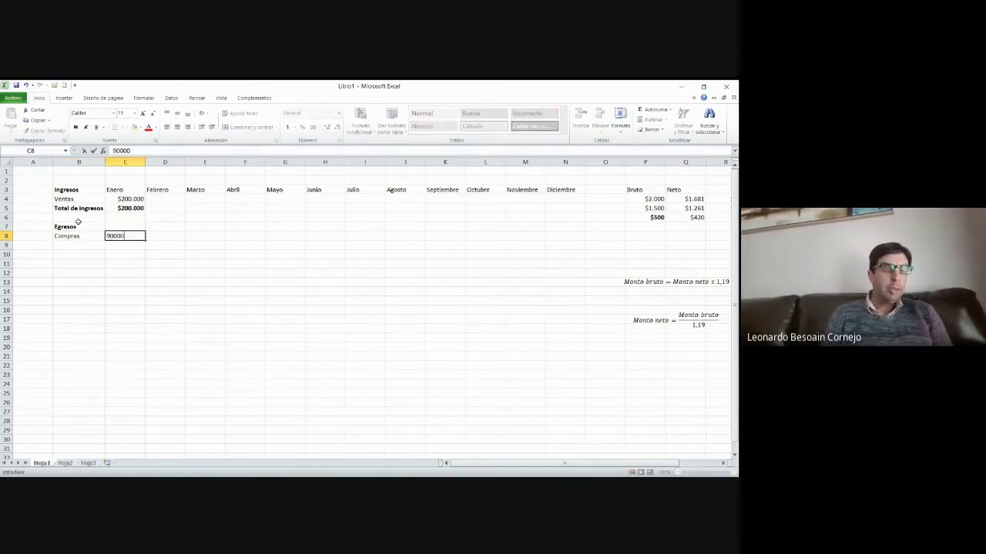
{"action": "key", "text": "ctrl+Return"}
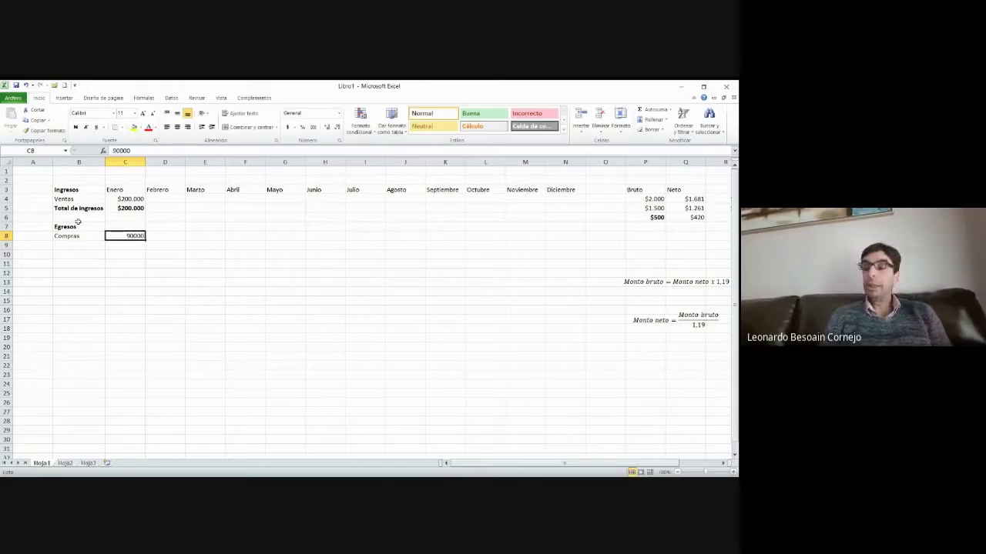
Copy C4's currency format onto C8:C17 and re-enter -90000 in C8
{"action": "left_click", "coordinate": [137, 202]}
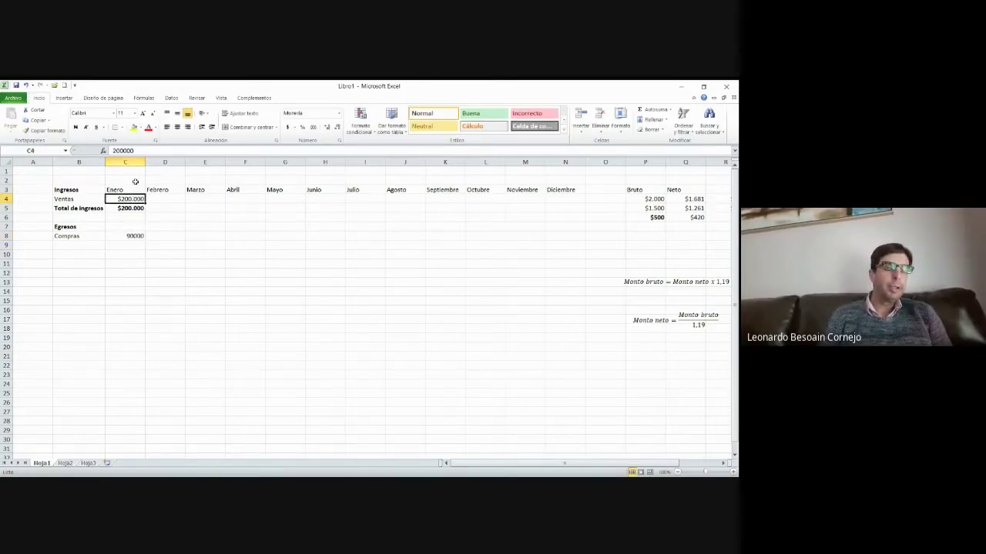
{"action": "left_click", "coordinate": [44, 130]}
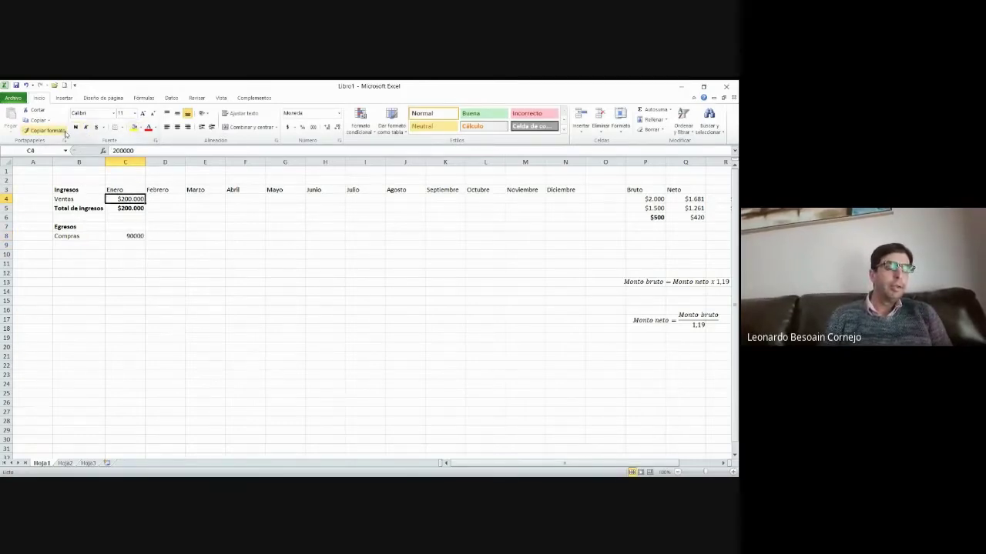
{"action": "left_click_drag", "start_coordinate": [131, 236], "coordinate": [128, 326]}
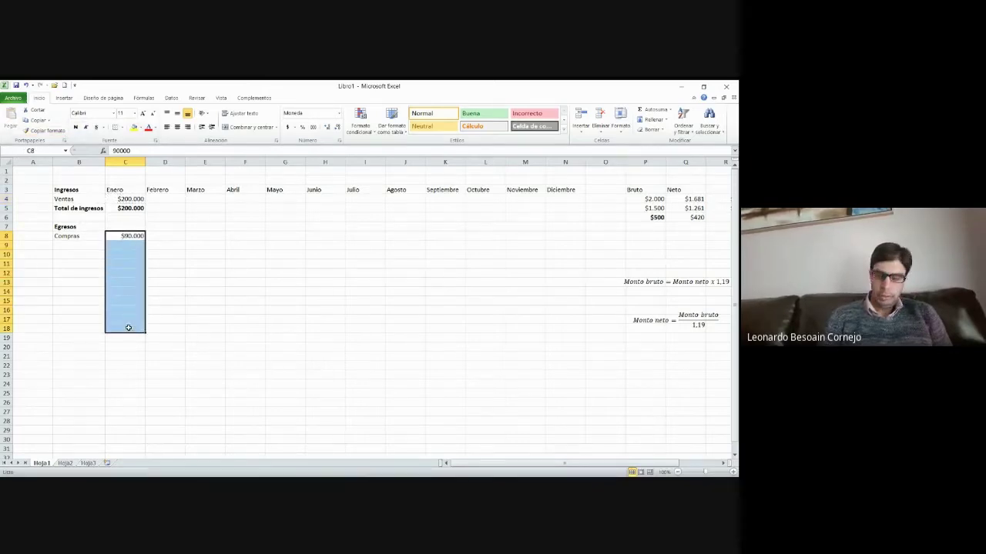
{"action": "key", "text": "Up"}
{"action": "key", "text": "Down"}
{"action": "type", "text": "-900"}
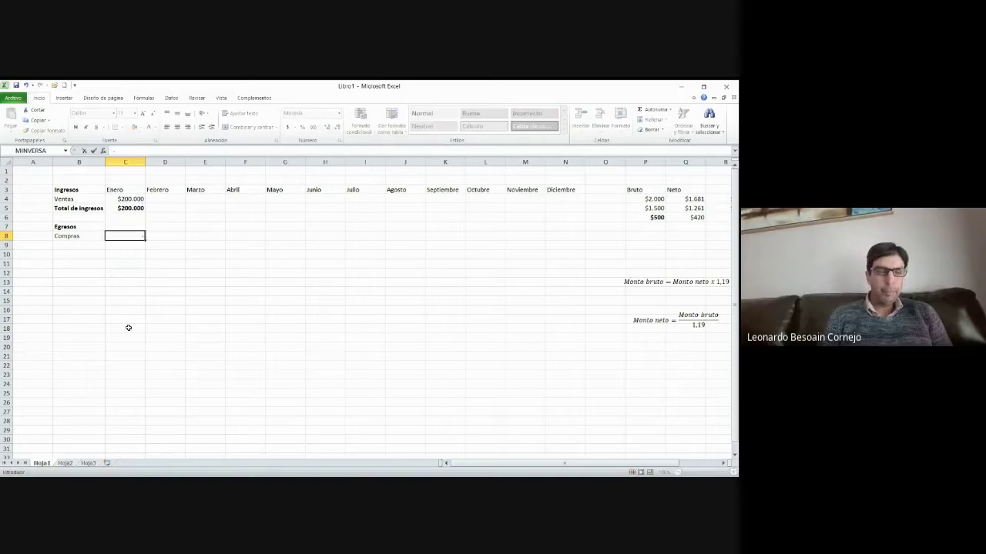
{"action": "key", "text": "Return"}
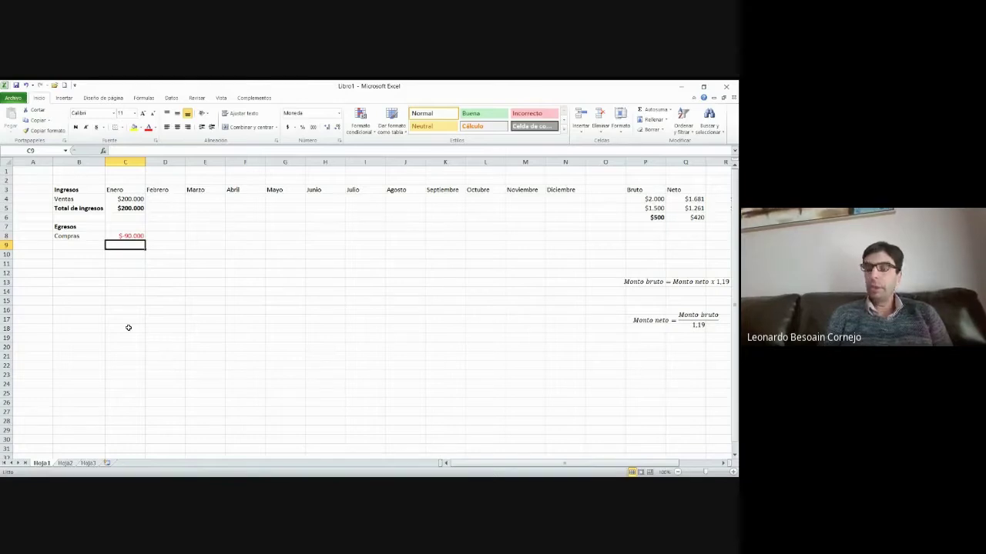
Add 'Arriendo' in B9 with January rent =-30000 in C9
{"action": "key", "text": "Left"}
{"action": "type", "text": "Arr"}
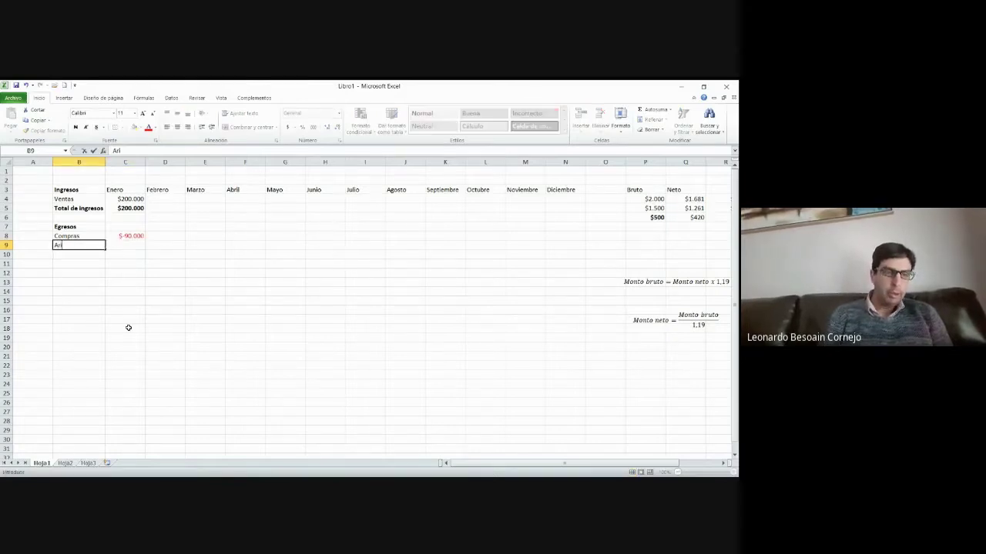
{"action": "type", "text": "riendo"}
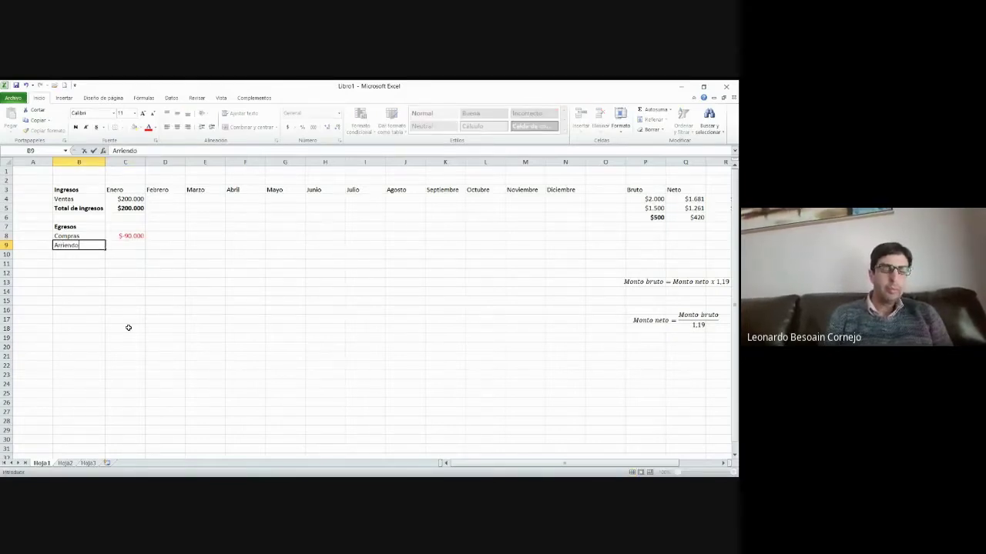
{"action": "key", "text": "Tab"}
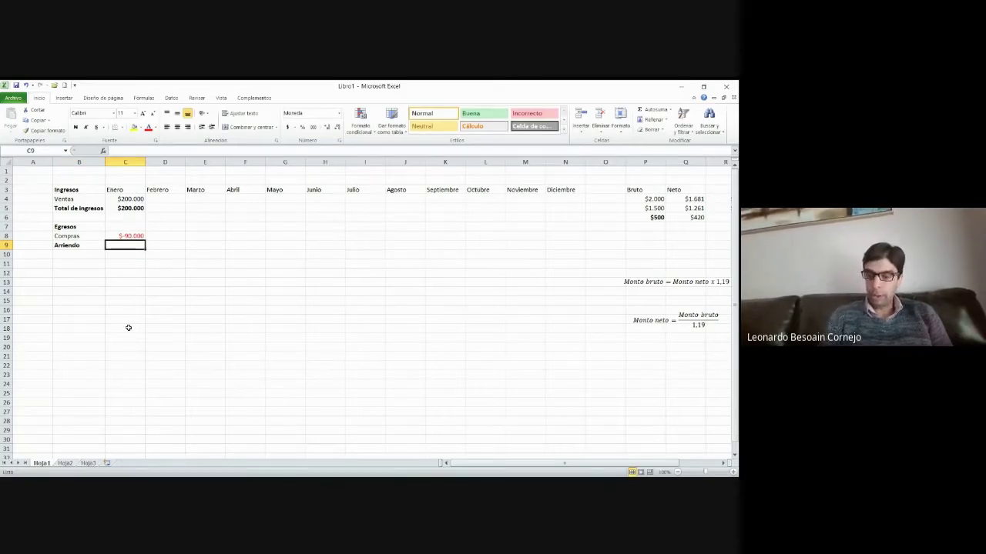
{"action": "type", "text": "=-30000"}
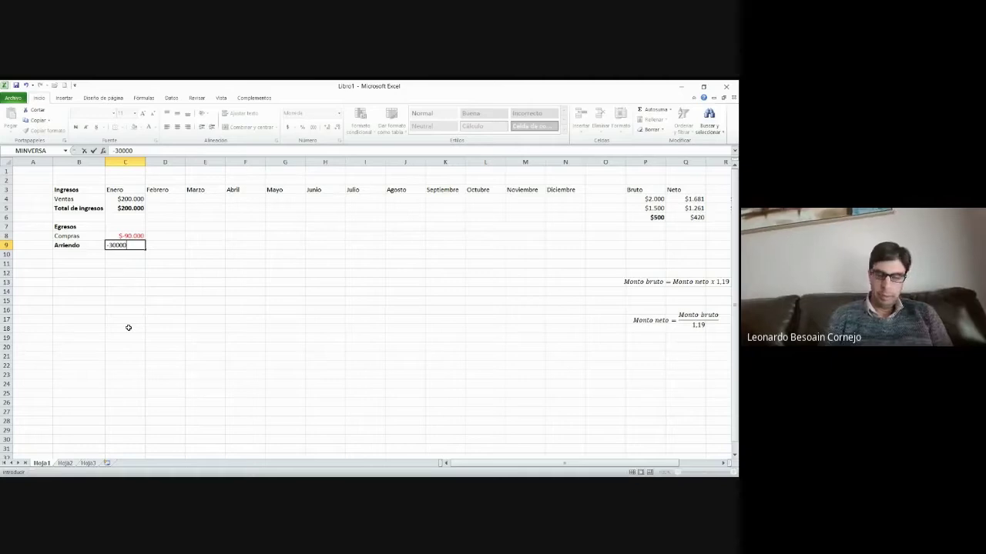
{"action": "key", "text": "Return"}
{"action": "key", "text": "Up"}
{"action": "key", "text": "Right"}
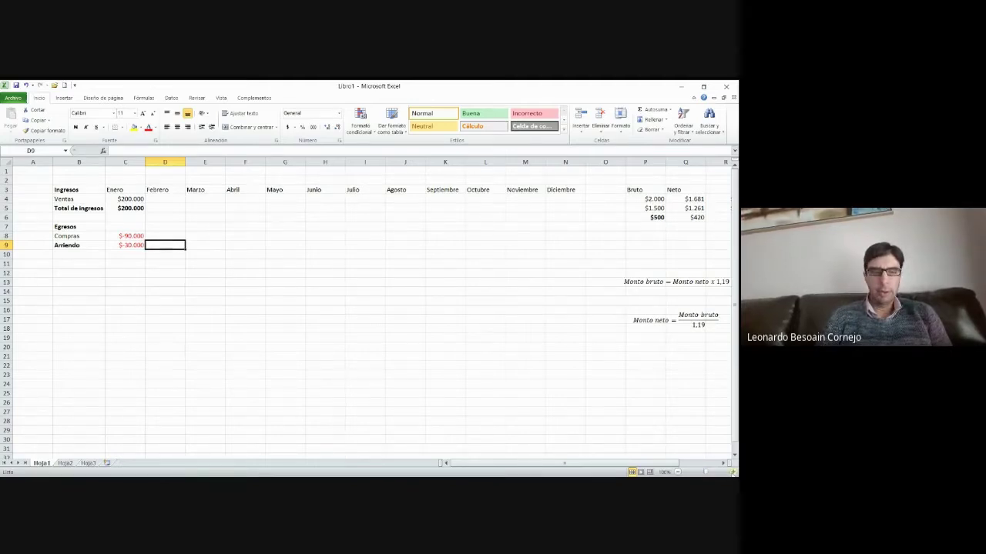
{"action": "left_click_drag", "start_coordinate": [705, 472], "coordinate": [708, 472]}
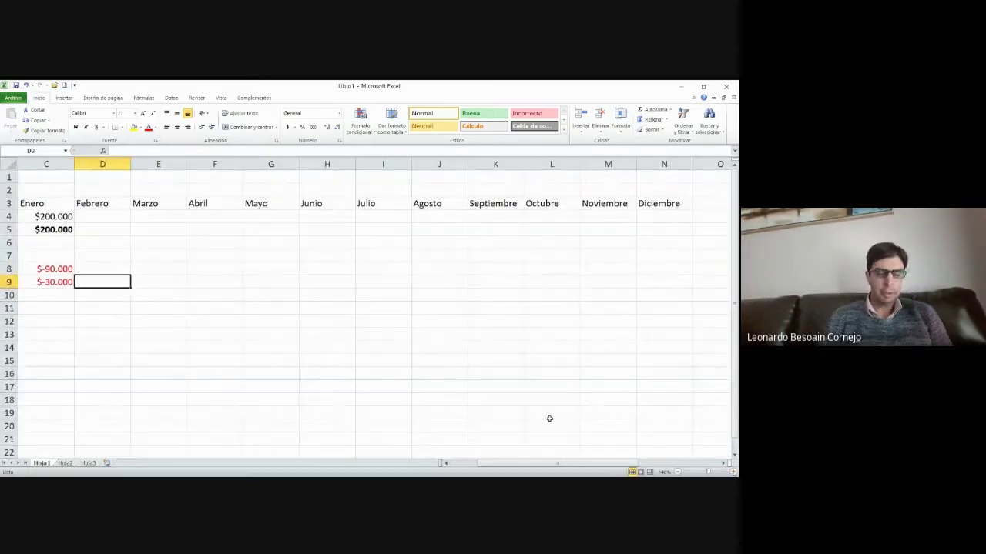
Remove bold from the Arriendo label in B9 and select B10
{"action": "key", "text": "Left"}
{"action": "key", "text": "Left"}
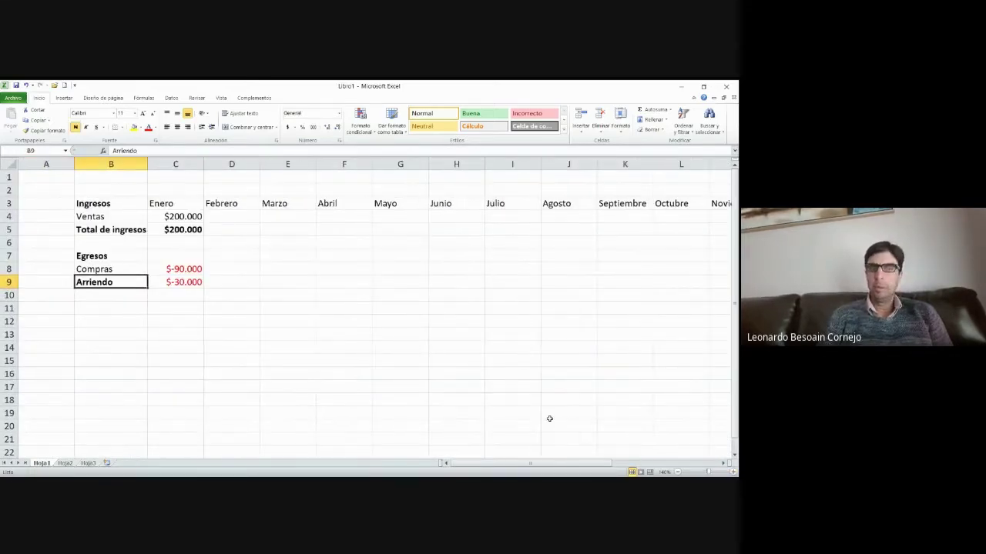
{"action": "key", "text": "ctrl+n"}
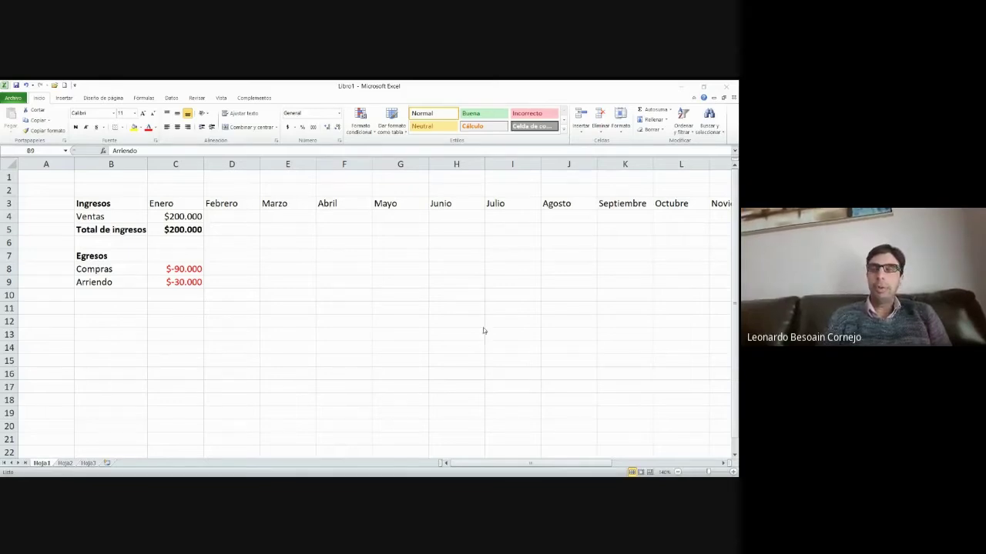
{"action": "left_click", "coordinate": [115, 297]}
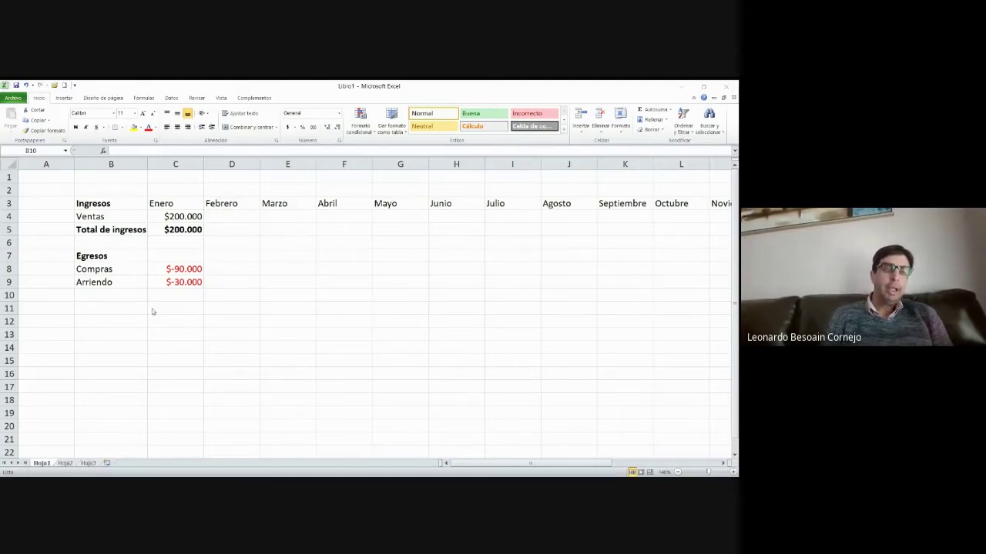
{"action": "left_click", "coordinate": [117, 295]}
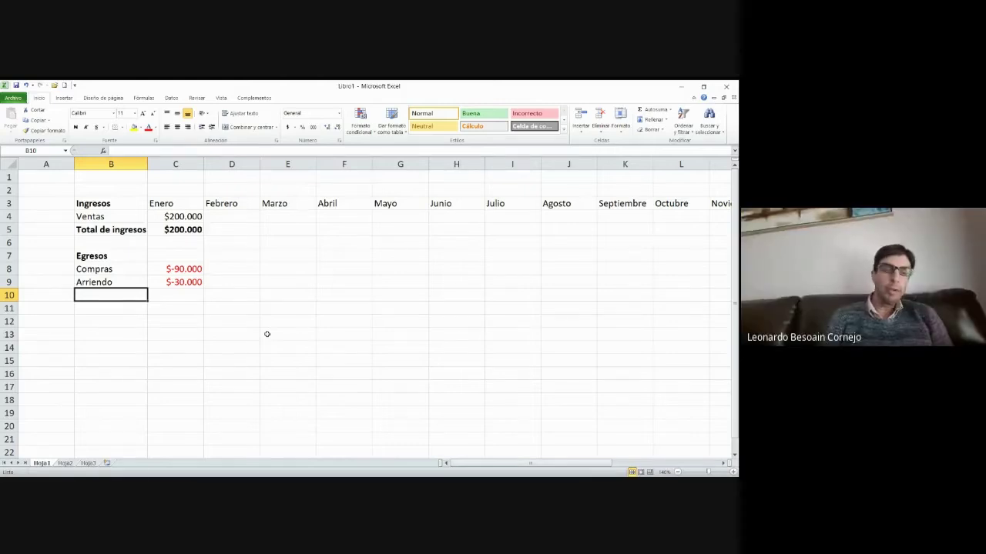
Enter 'Servicios básicos' in B10 and move down to B11
{"action": "type", "text": "Ser"}
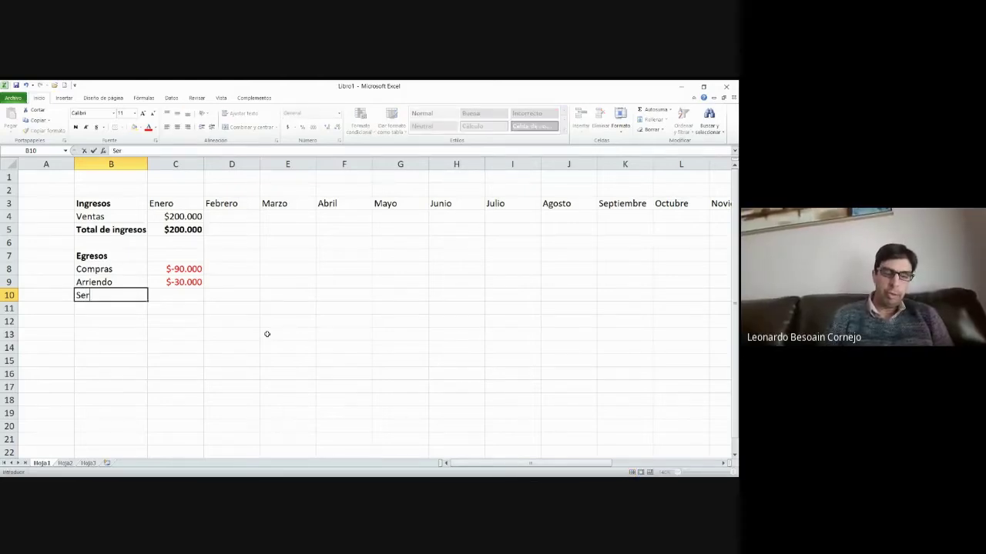
{"action": "type", "text": "vicios b"}
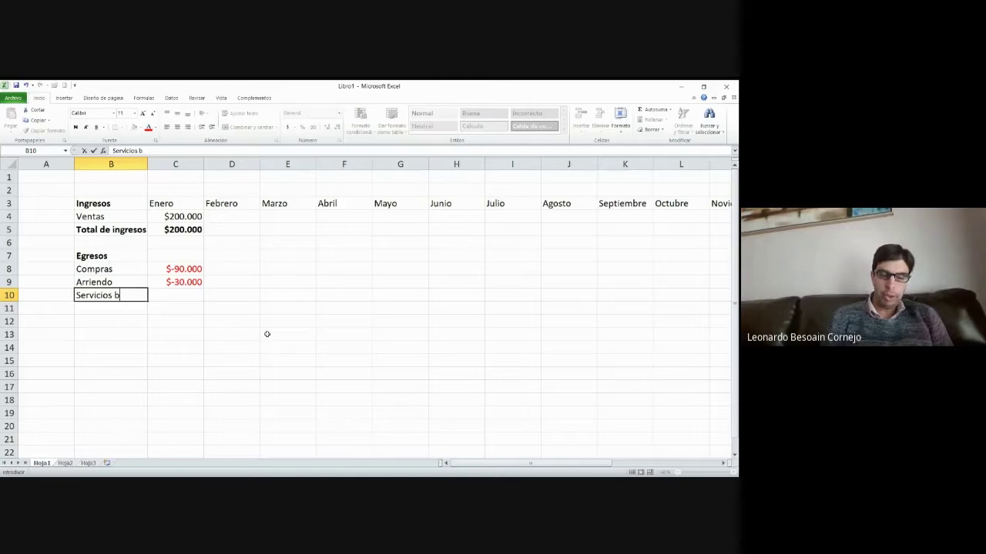
{"action": "type", "text": "ásicos"}
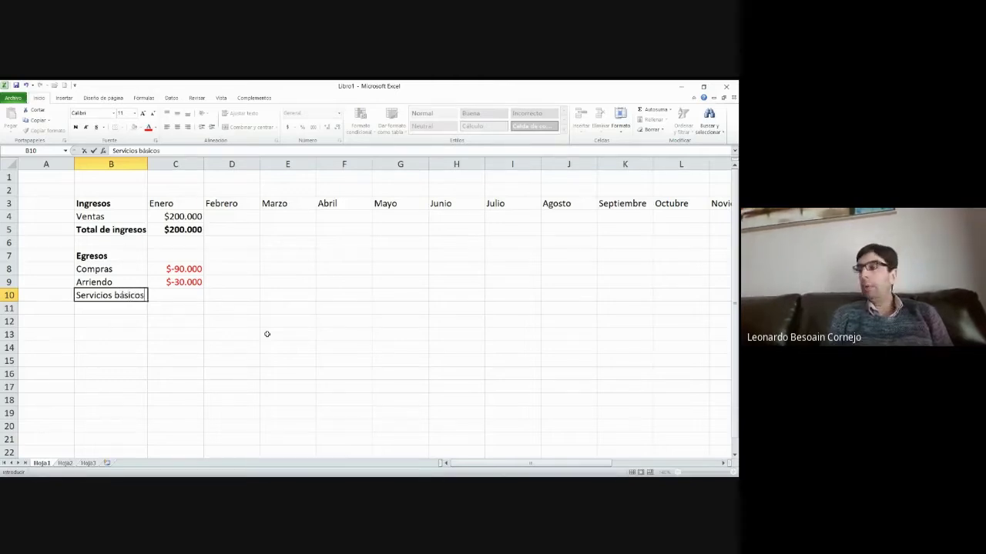
{"action": "key", "text": "Tab"}
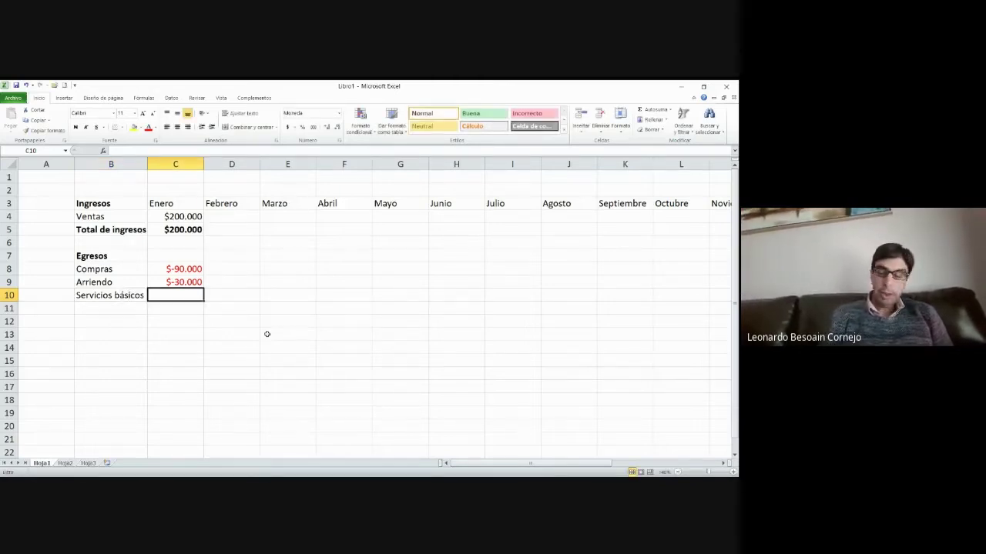
{"action": "key", "text": "Down"}
{"action": "key", "text": "Left"}
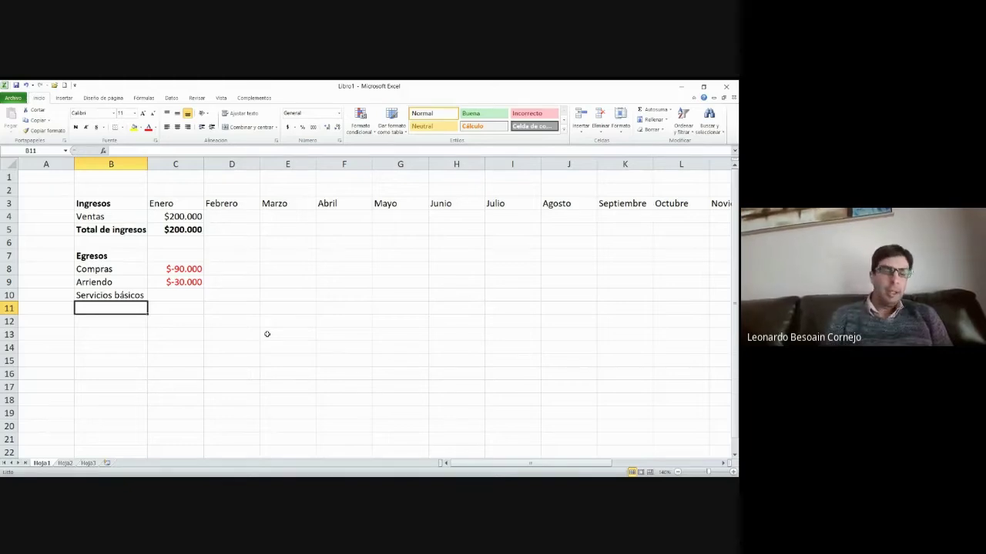
Label B11 'Traslados' and B12 'Sueldos'
{"action": "type", "text": "Trasl"}
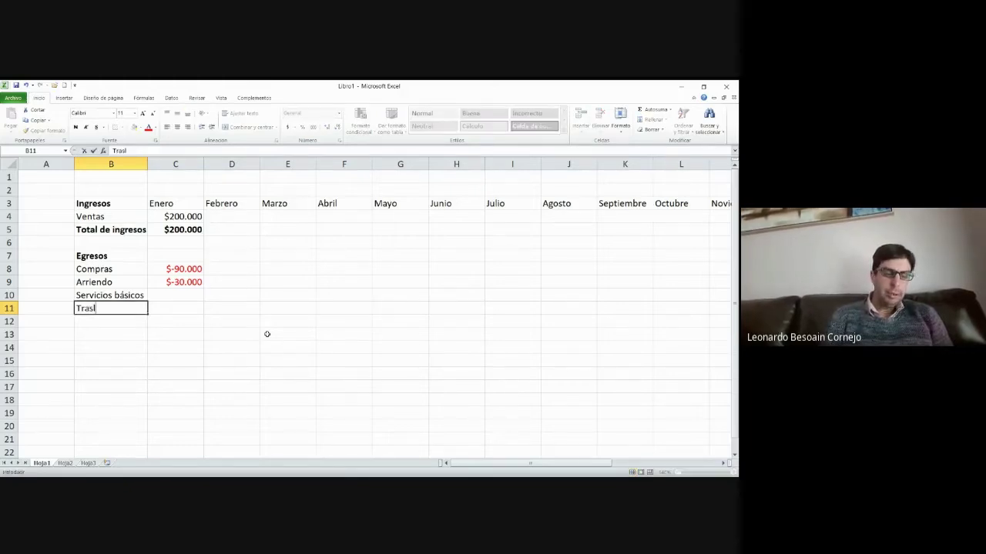
{"action": "type", "text": "ados"}
{"action": "key", "text": "Tab"}
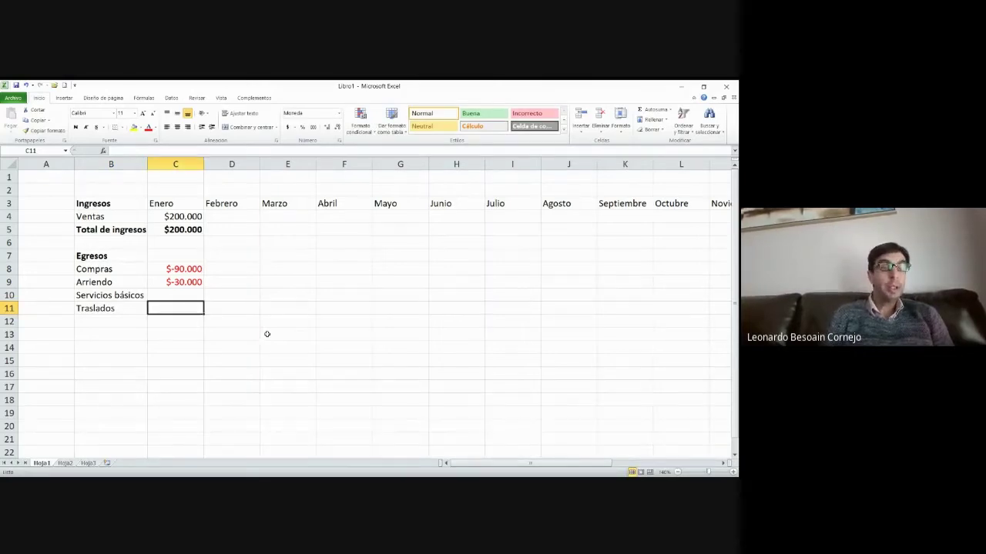
{"action": "key", "text": "Return"}
{"action": "type", "text": "Sue"}
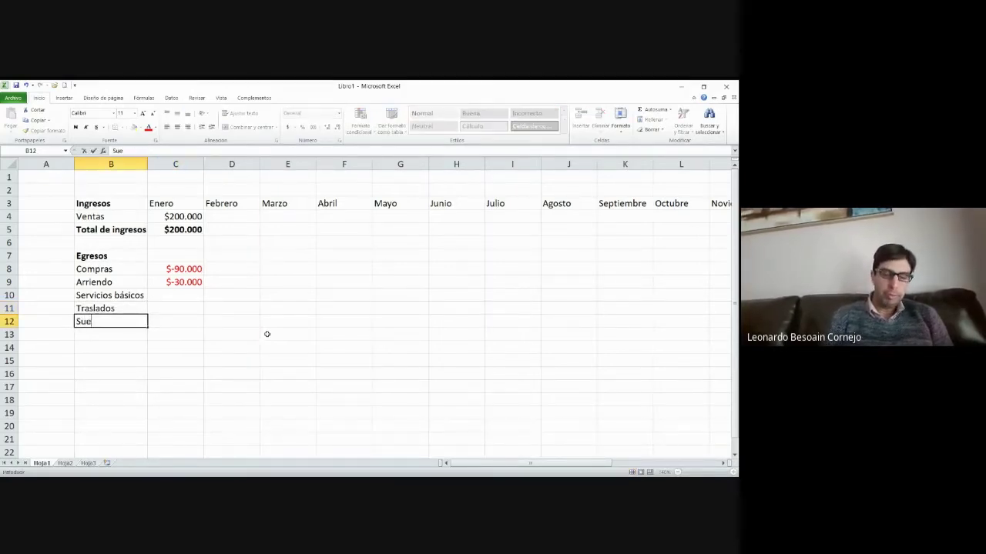
{"action": "type", "text": "ldos"}
{"action": "key", "text": "Tab"}
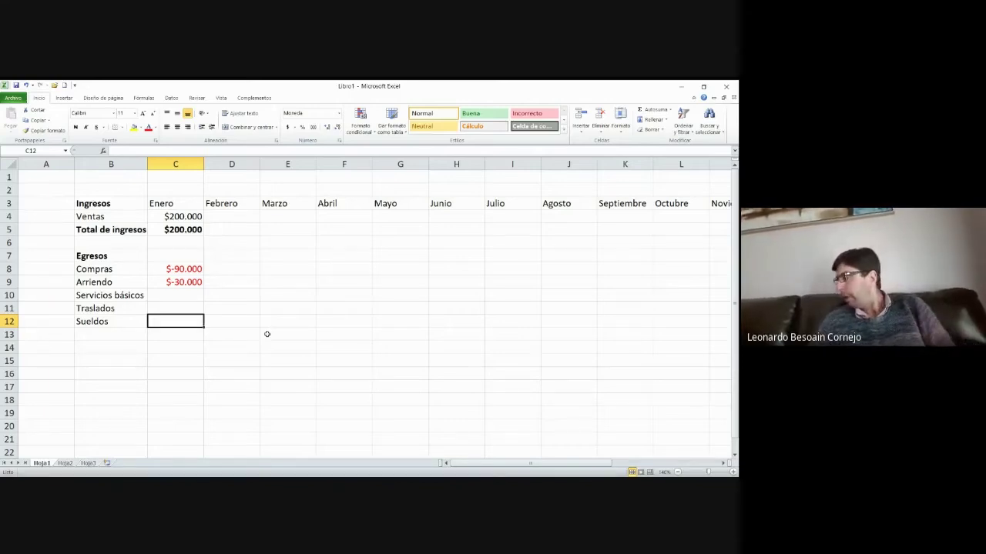
Enter January amounts -12000, -10000 and -50000 in C10, C11 and C12
{"action": "key", "text": "Up"}
{"action": "key", "text": "Up"}
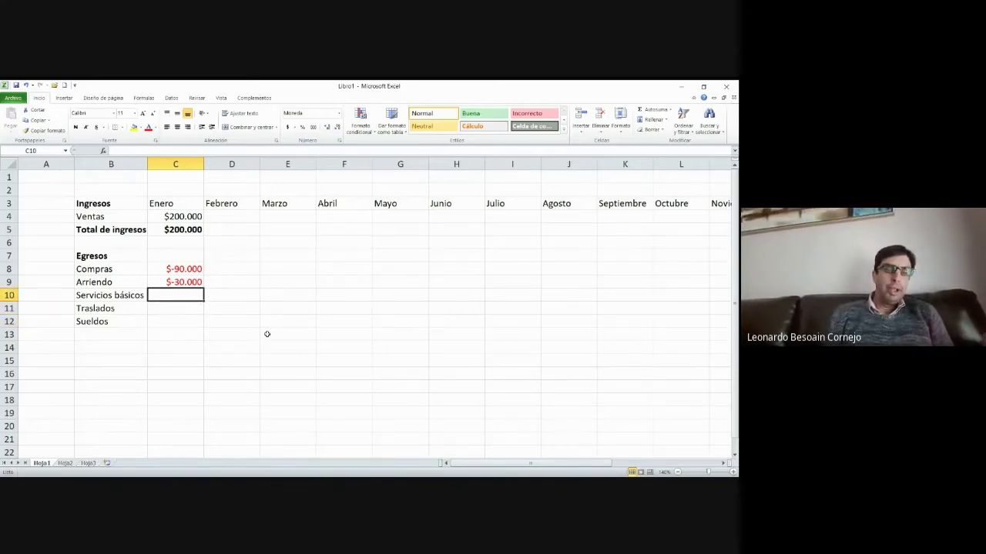
{"action": "type", "text": "-120"}
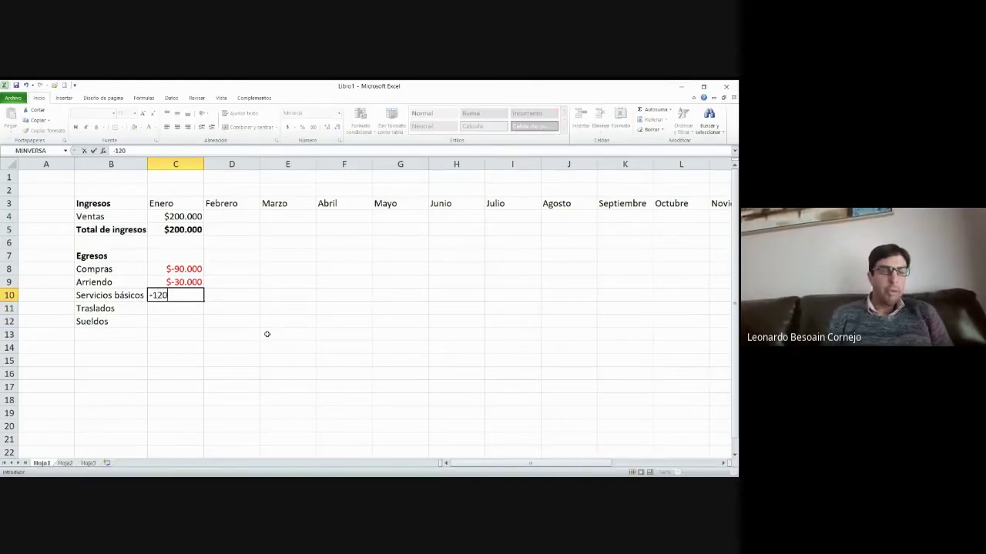
{"action": "type", "text": "00"}
{"action": "key", "text": "Return"}
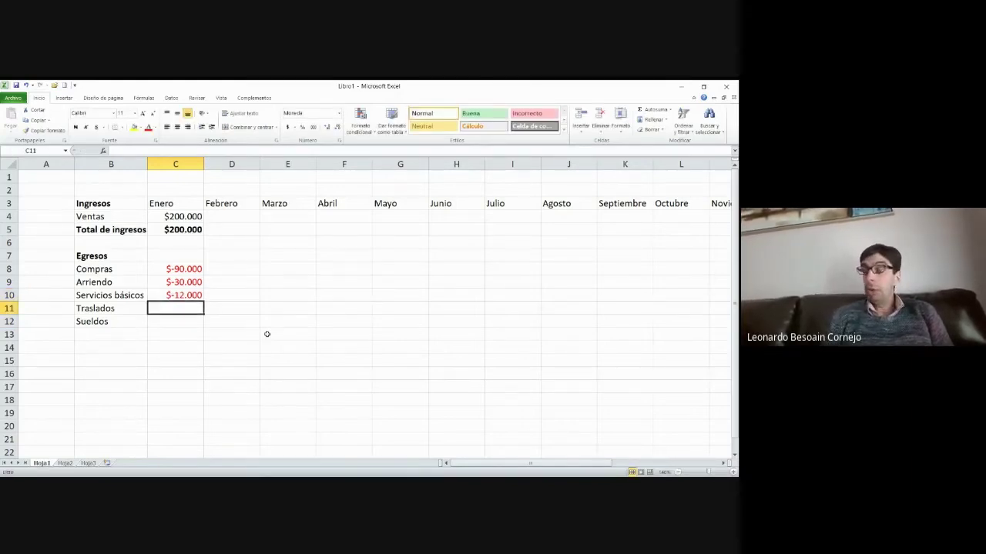
{"action": "type", "text": "-10.000"}
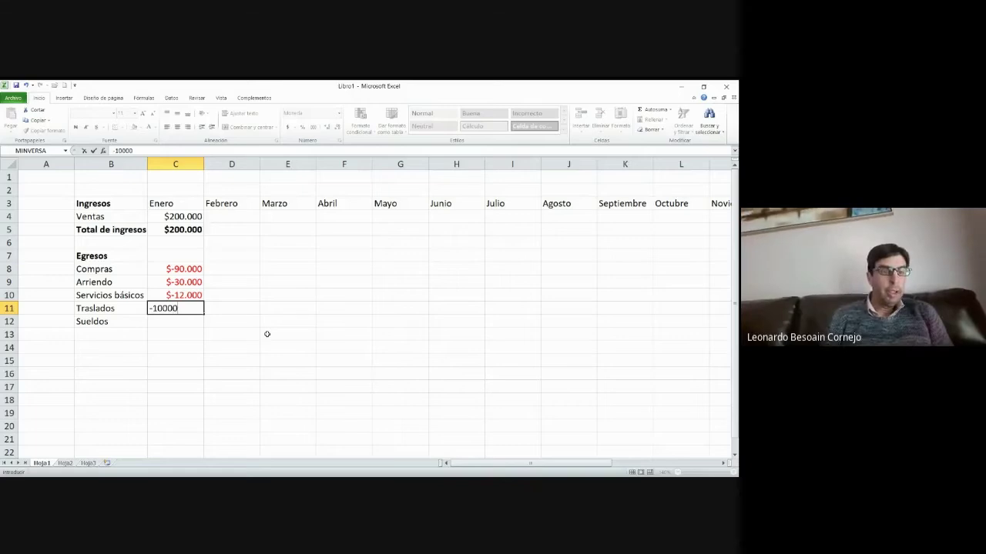
{"action": "key", "text": "Return"}
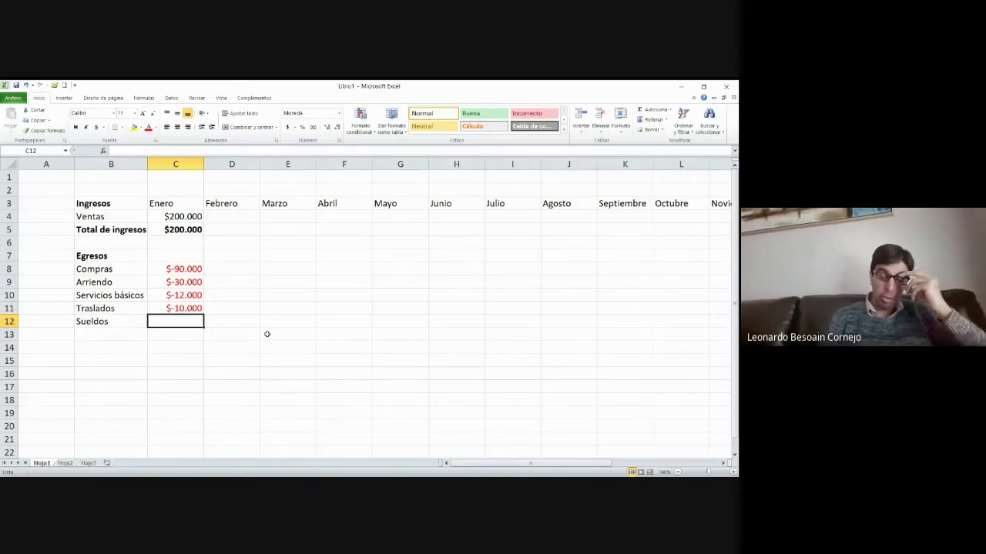
{"action": "type", "text": "-50.000"}
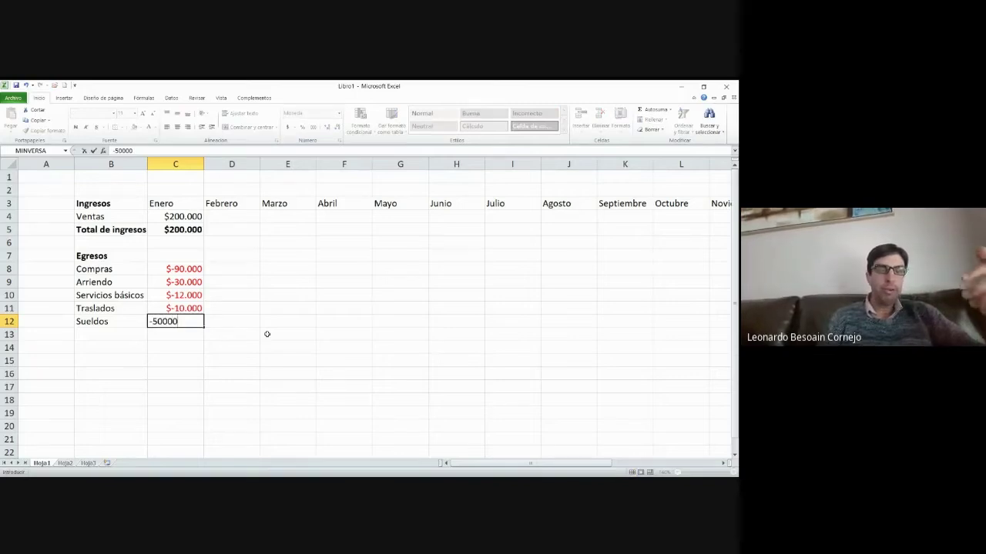
{"action": "key", "text": "Return"}
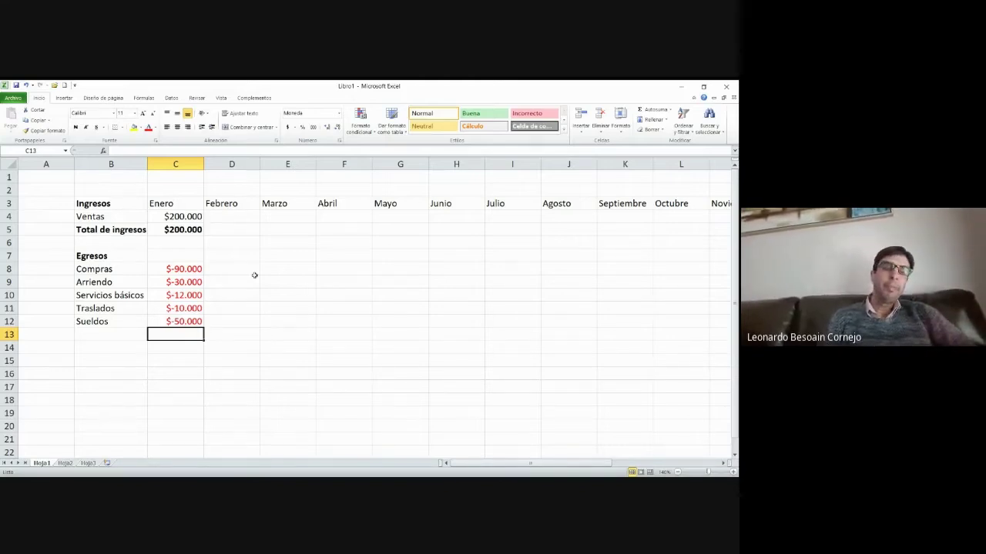
Select the Enero column cells, try Scientific number format, then undo it
{"action": "left_click_drag", "start_coordinate": [180, 179], "coordinate": [193, 401]}
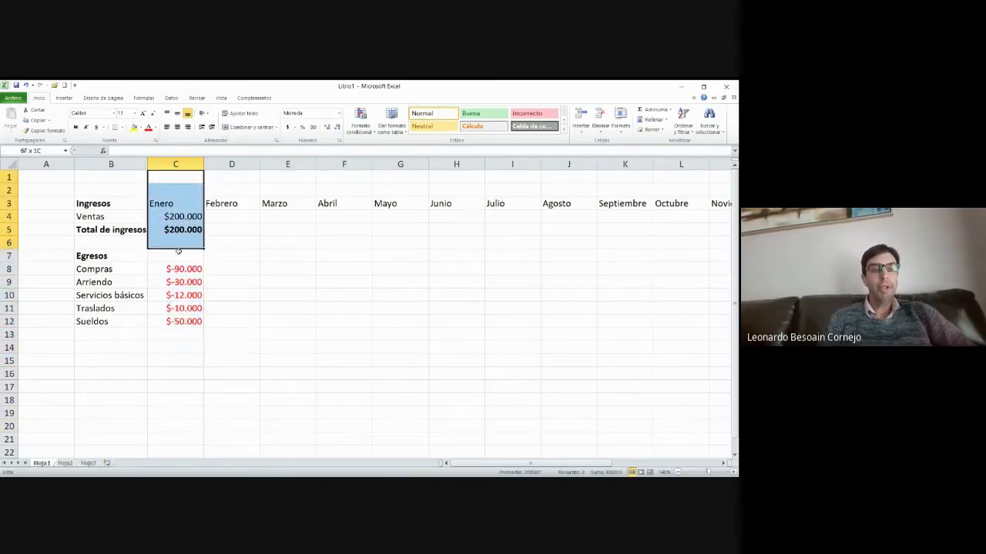
{"action": "left_click_drag", "start_coordinate": [192, 401], "coordinate": [189, 419]}
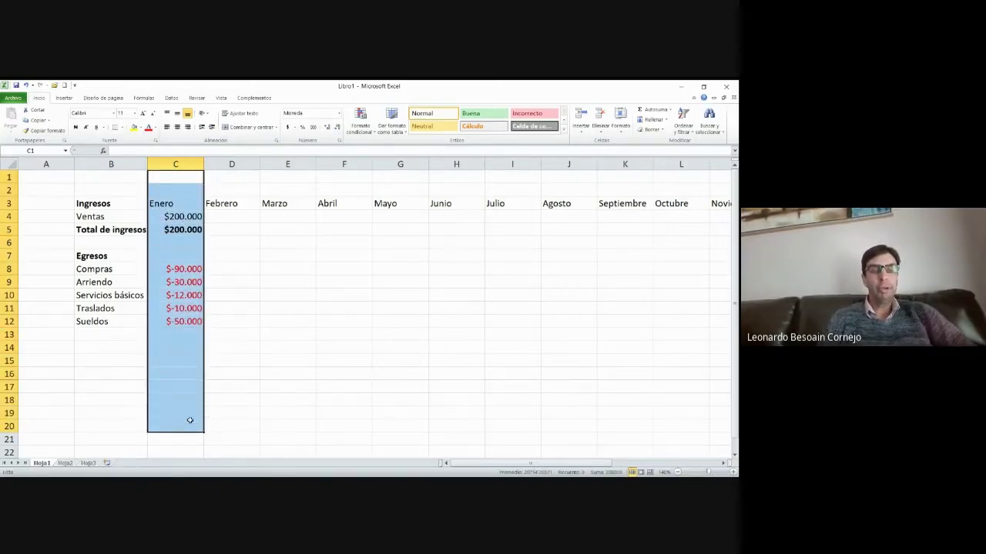
{"action": "left_click", "coordinate": [178, 308]}
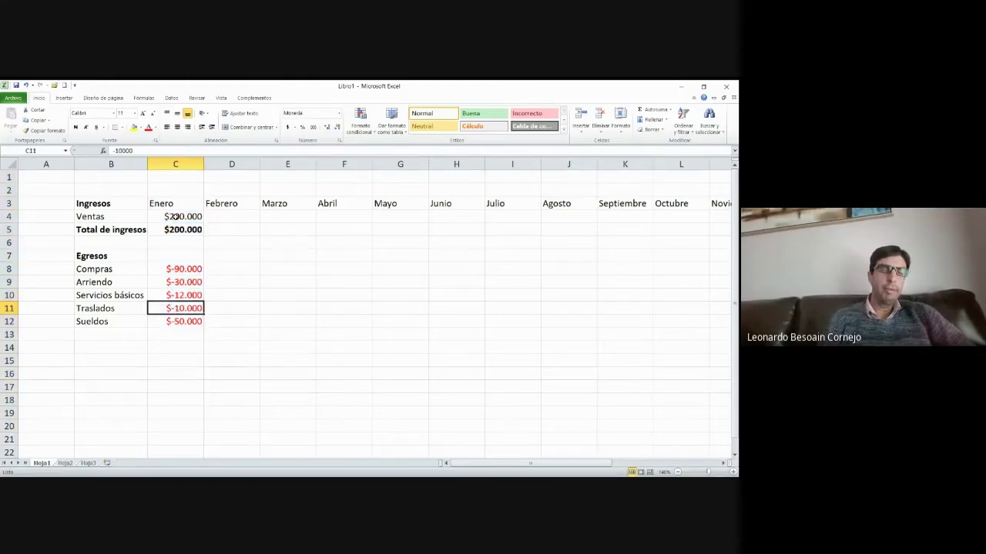
{"action": "left_click_drag", "start_coordinate": [187, 180], "coordinate": [214, 451]}
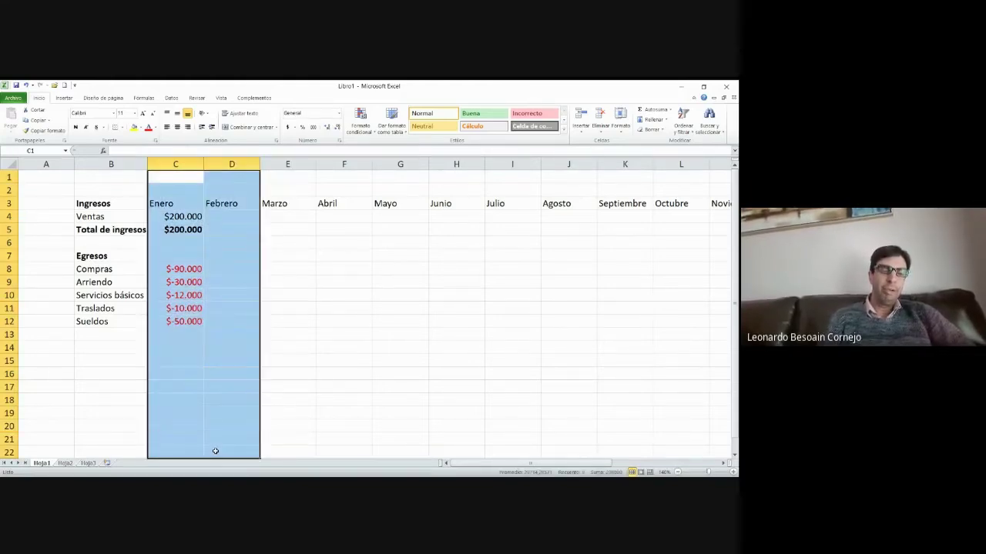
{"action": "key", "text": "shift+Left"}
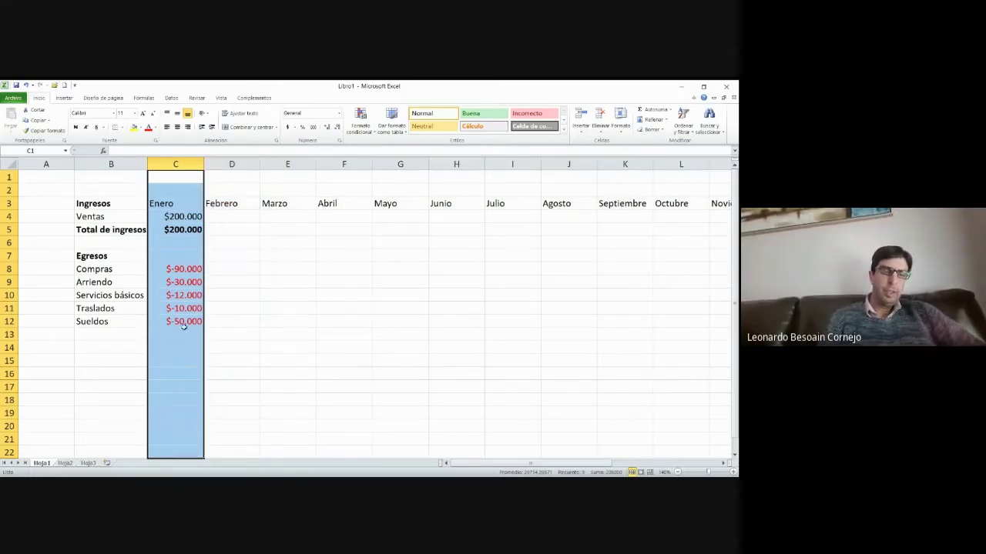
{"action": "right_click", "coordinate": [182, 323]}
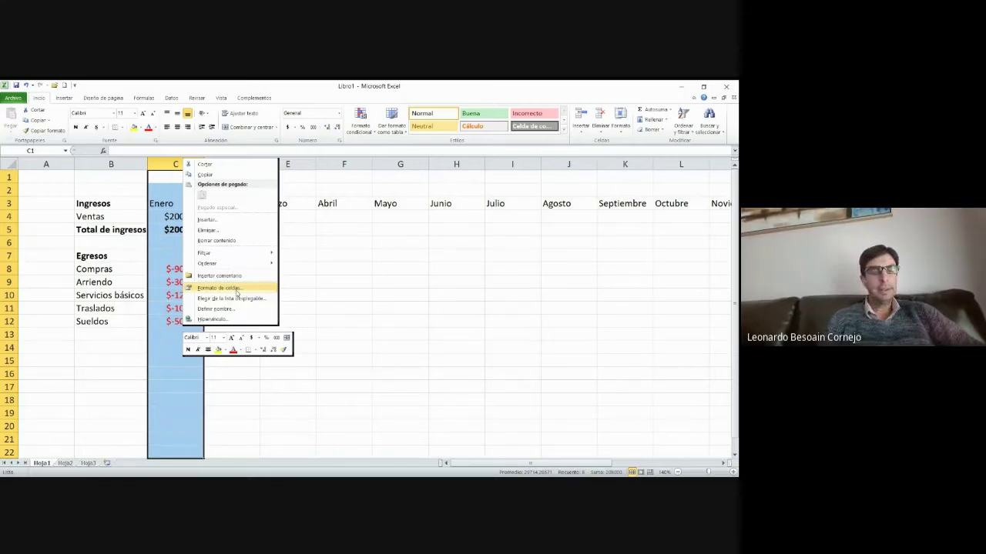
{"action": "left_click", "coordinate": [220, 288]}
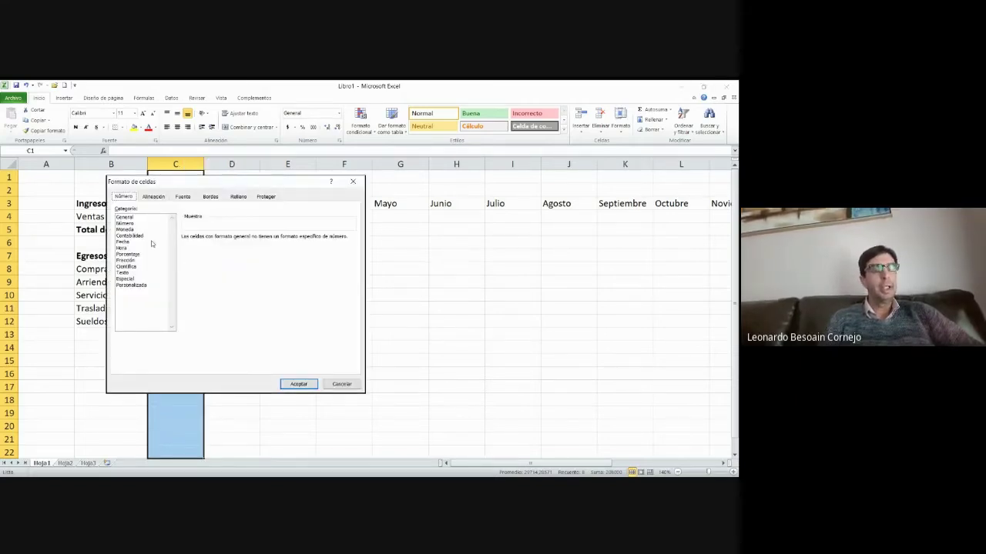
{"action": "left_click", "coordinate": [126, 266]}
{"action": "left_click", "coordinate": [298, 383]}
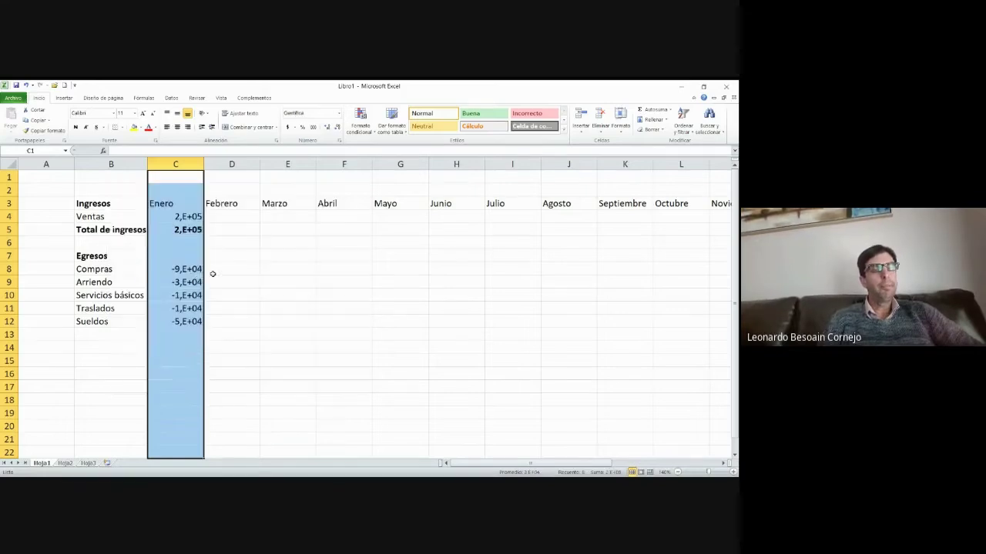
{"action": "left_click", "coordinate": [25, 87]}
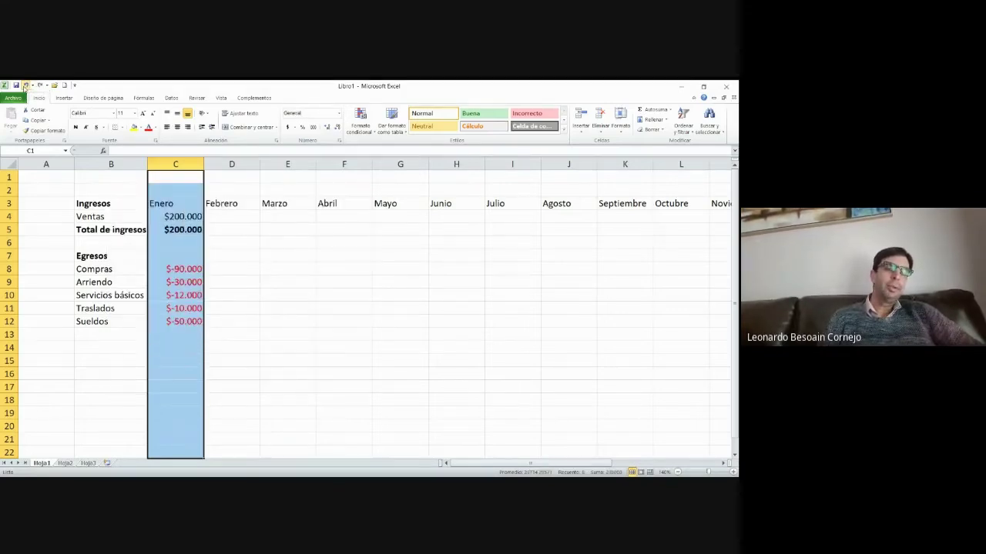
Format the Enero cells as Moneda with the $ symbol and red negatives
{"action": "right_click", "coordinate": [177, 283]}
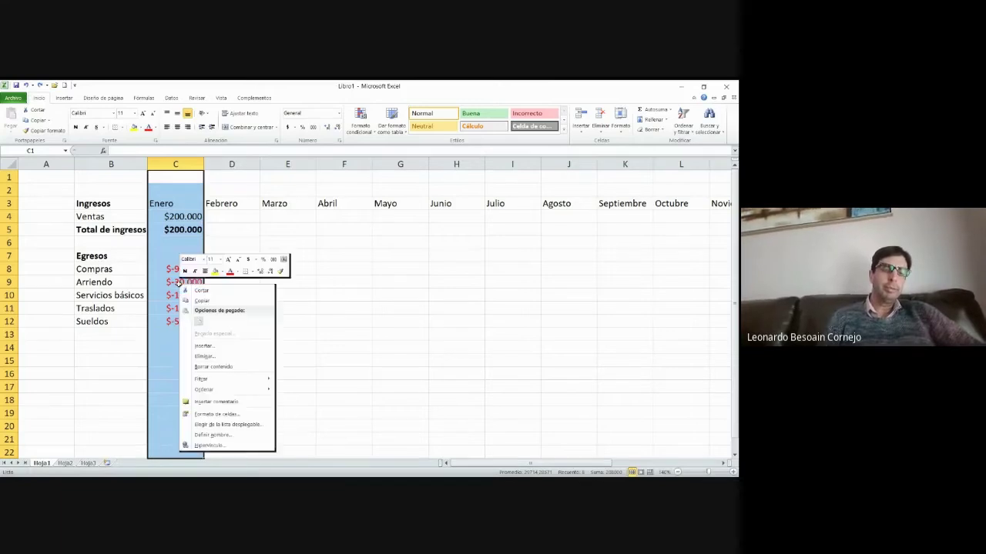
{"action": "left_click", "coordinate": [218, 414]}
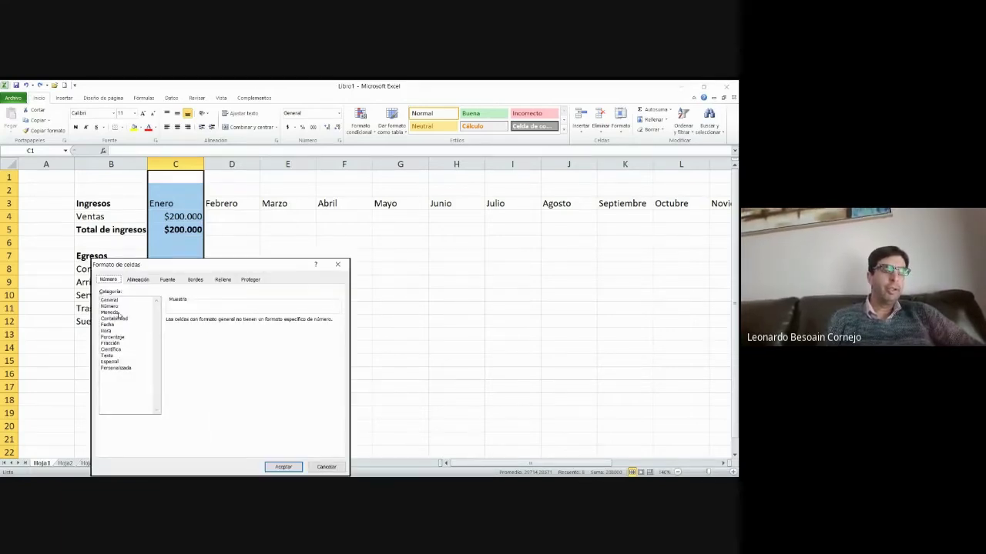
{"action": "left_click", "coordinate": [117, 313]}
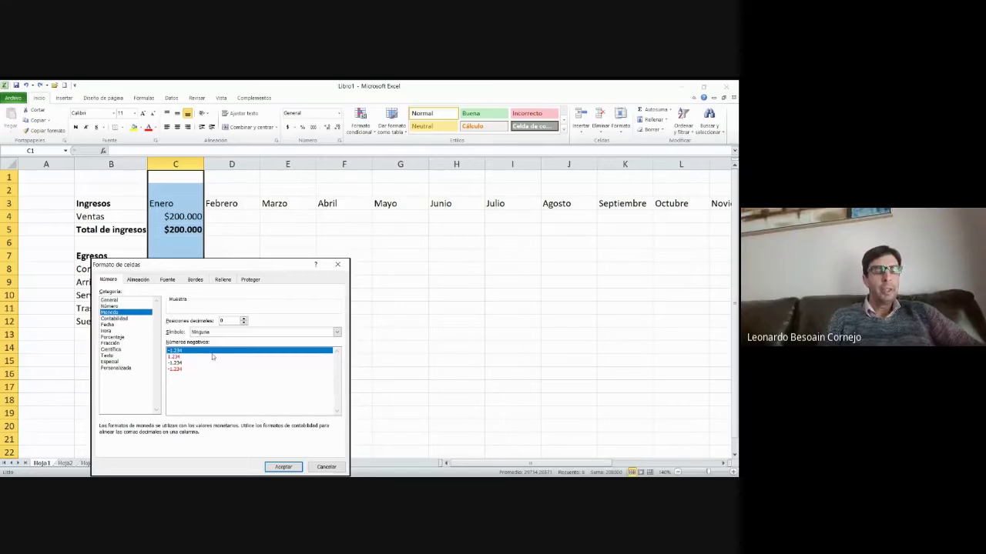
{"action": "left_click", "coordinate": [253, 333]}
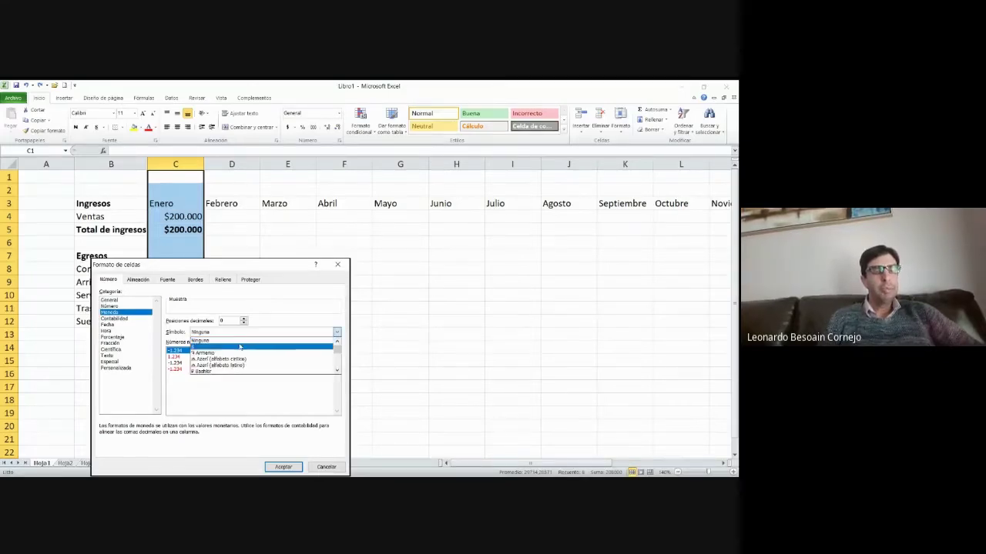
{"action": "left_click", "coordinate": [236, 347]}
{"action": "left_click", "coordinate": [182, 370]}
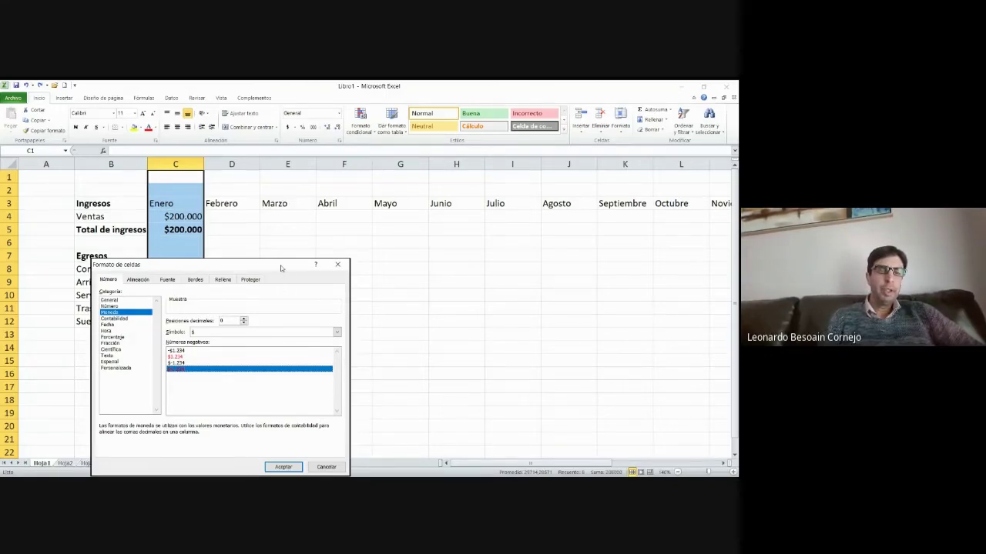
{"action": "left_click_drag", "start_coordinate": [280, 267], "coordinate": [322, 245]}
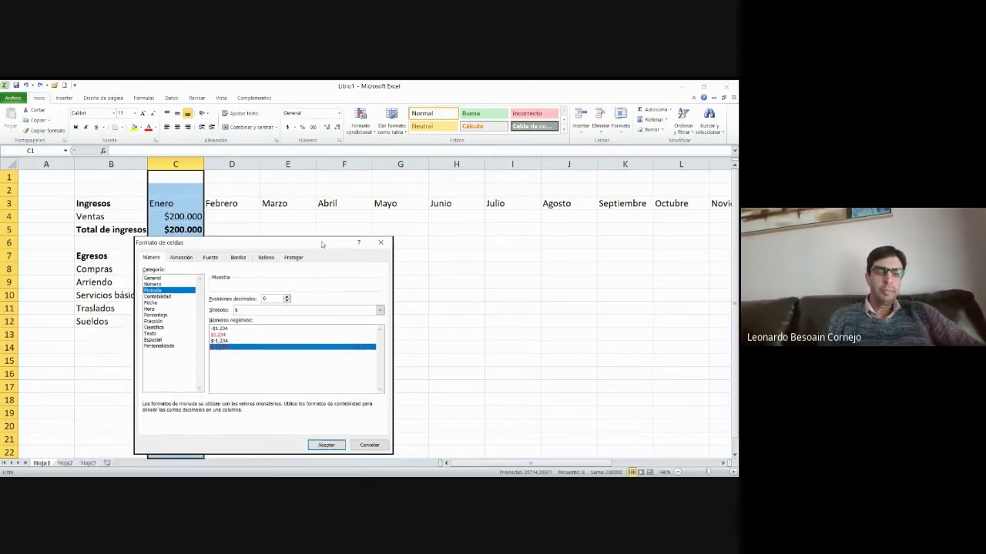
{"action": "left_click", "coordinate": [324, 445]}
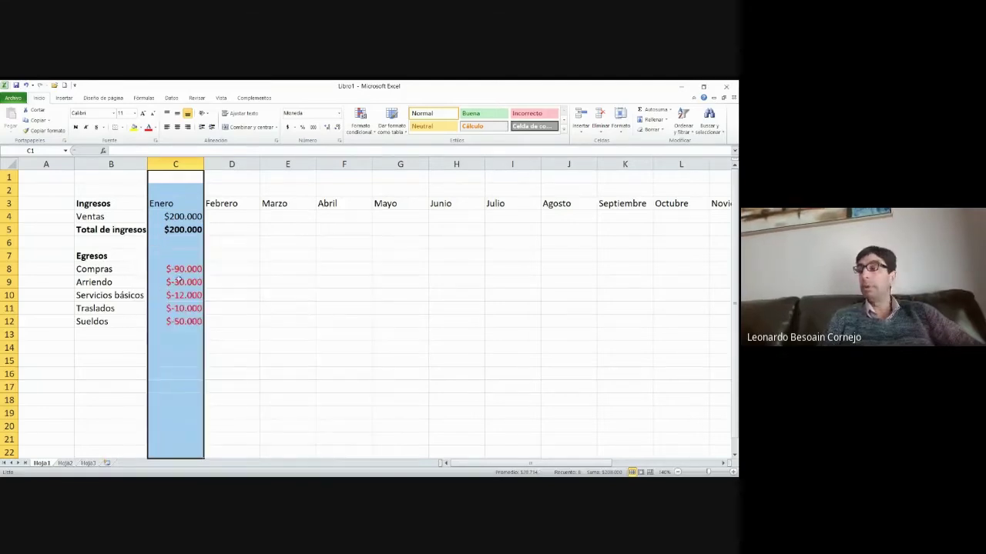
{"action": "left_click", "coordinate": [182, 283]}
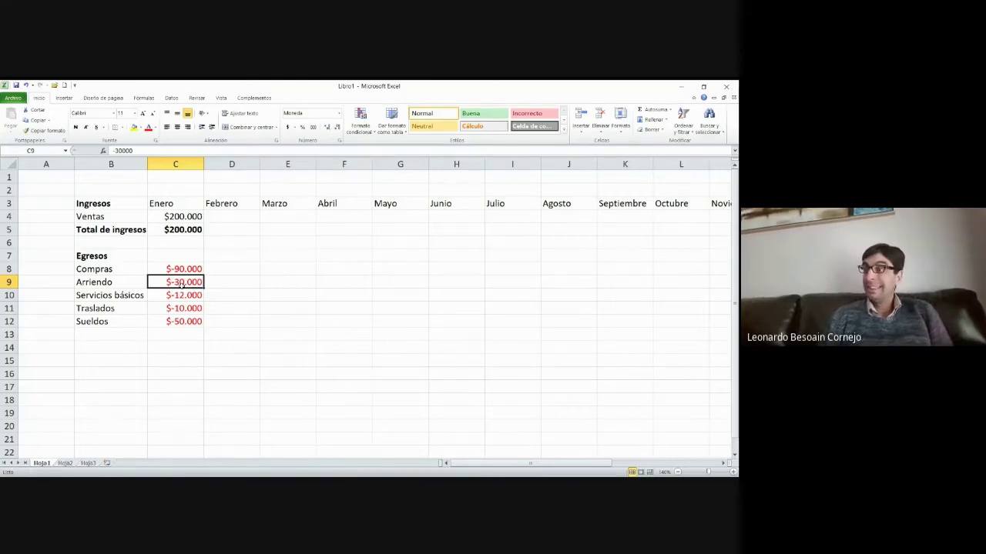
{"action": "key", "text": "Down"}
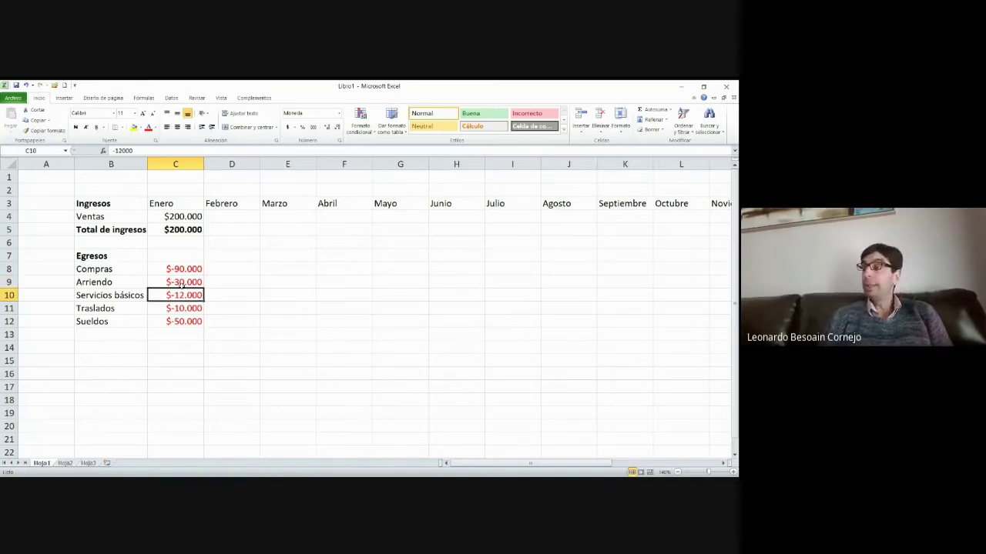
{"action": "key", "text": "Down"}
{"action": "key", "text": "Down"}
{"action": "key", "text": "Down"}
{"action": "key", "text": "Down"}
{"action": "key", "text": "Left"}
Enter the label IVA in B13, below Sueldos
{"action": "key", "text": "Up"}
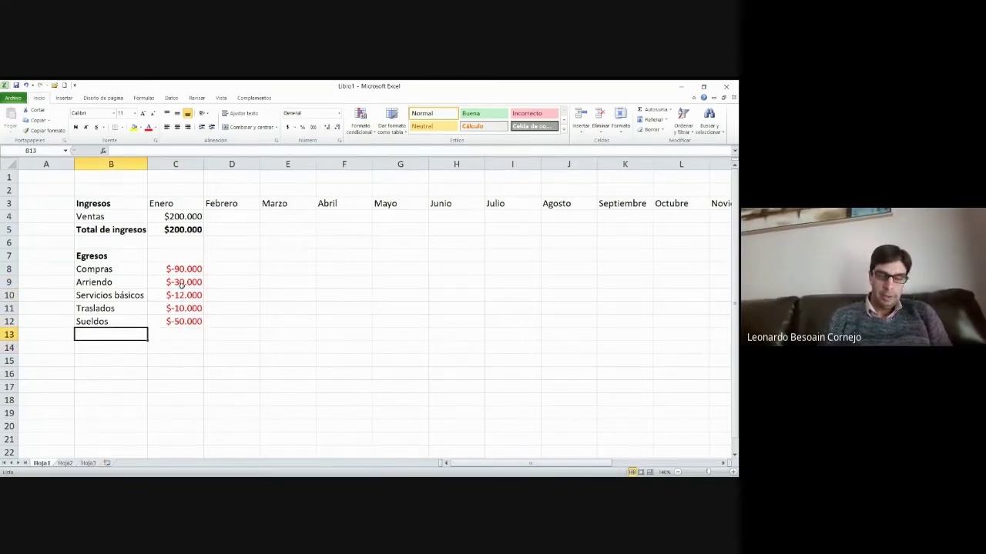
{"action": "type", "text": "IVA"}
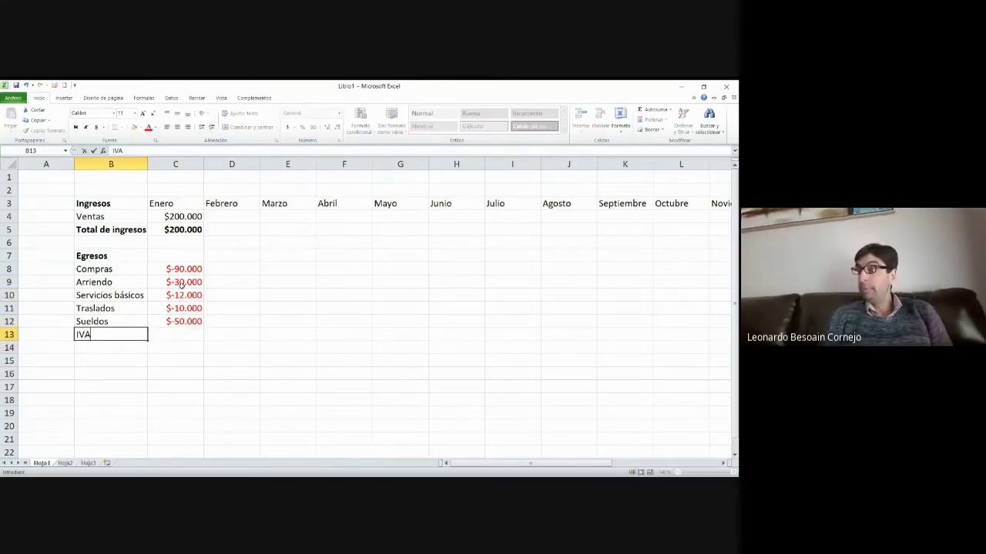
{"action": "key", "text": "Return"}
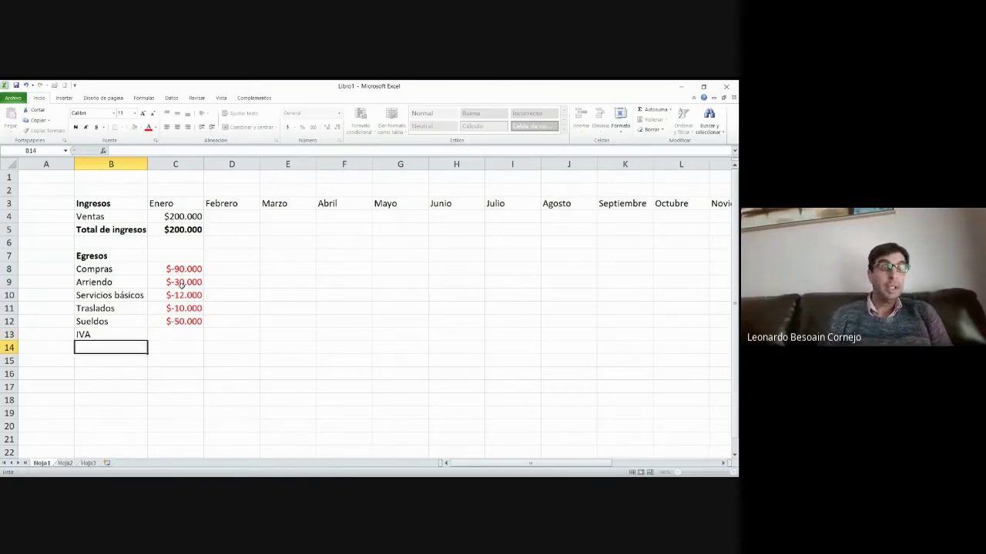
{"action": "key", "text": "Down"}
{"action": "key", "text": "Down"}
{"action": "key", "text": "Down"}
{"action": "key", "text": "Down"}
{"action": "key", "text": "Up"}
{"action": "key", "text": "Up"}
{"action": "key", "text": "Down"}
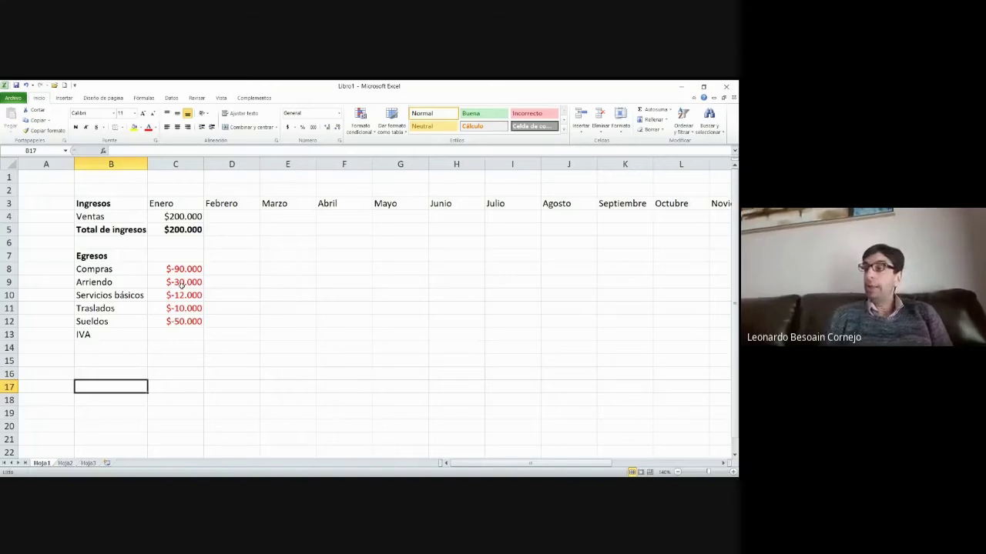
Label B19 'Total ventas' and start a + formula in C19
{"action": "key", "text": "Down"}
{"action": "key", "text": "Down"}
{"action": "key", "text": "Down"}
{"action": "key", "text": "Down"}
{"action": "key", "text": "Down"}
{"action": "key", "text": "Up"}
{"action": "key", "text": "Up"}
{"action": "key", "text": "Up"}
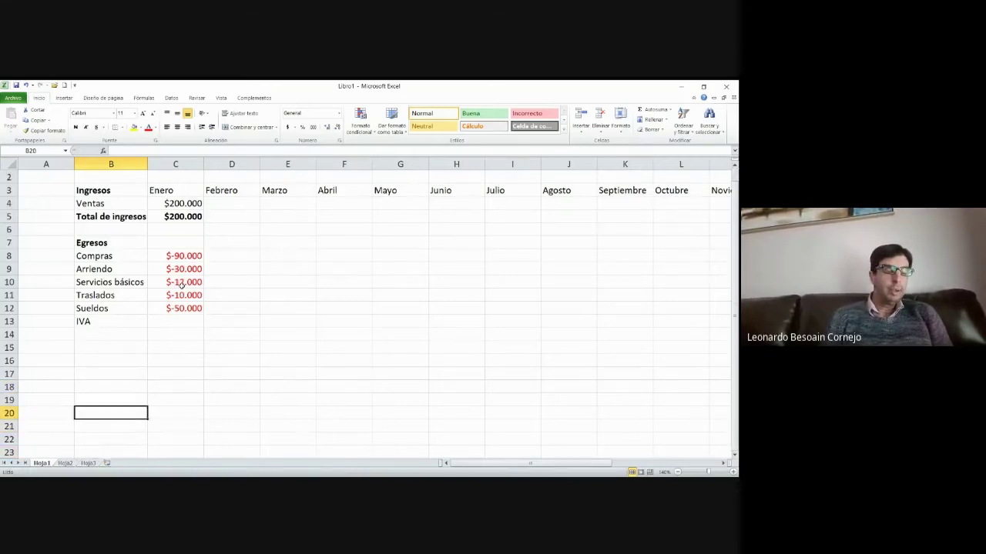
{"action": "key", "text": "Up"}
{"action": "type", "text": "Tota"}
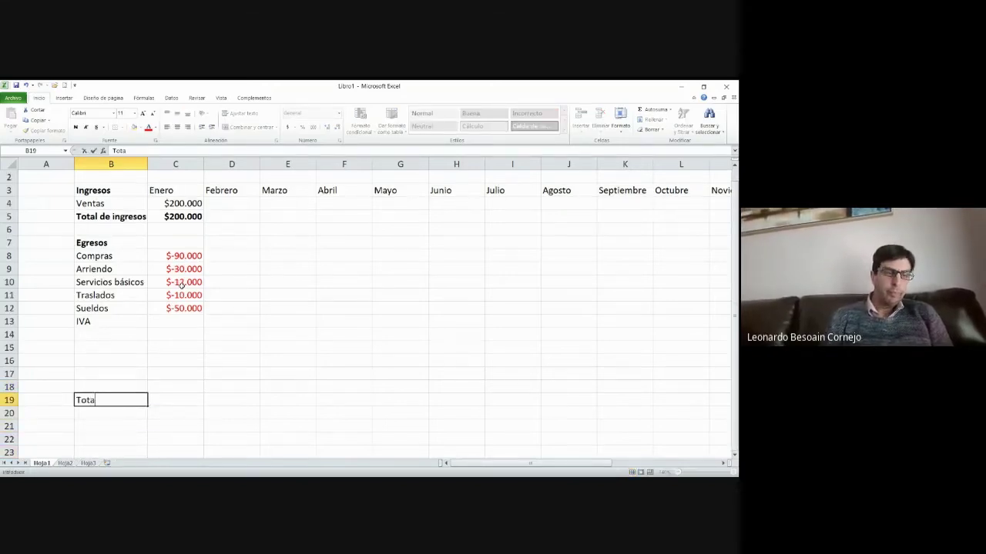
{"action": "type", "text": "l ventas"}
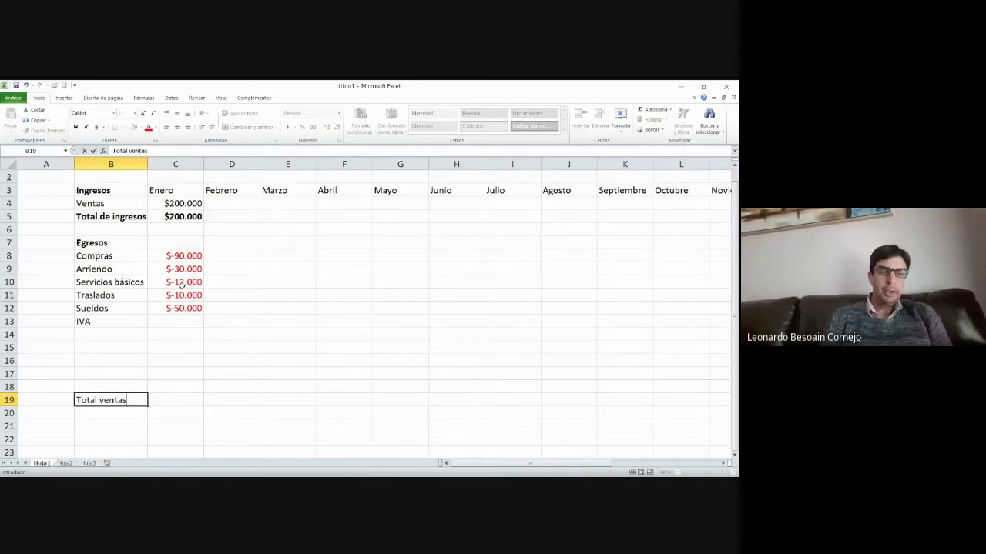
{"action": "key", "text": "Tab"}
{"action": "type", "text": "+"}
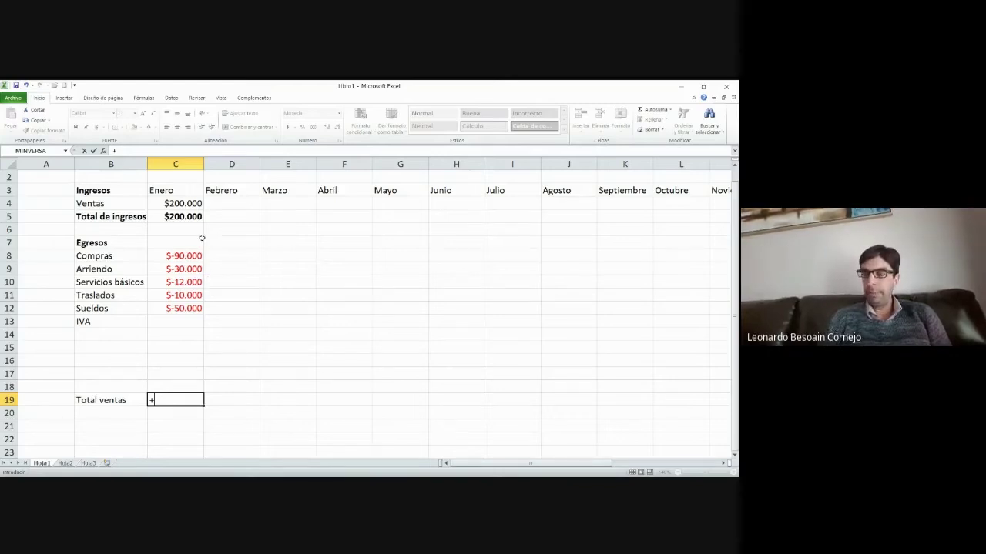
Make C19 equal =+C4, then change January Ventas in C4 to 400000
{"action": "left_click", "coordinate": [169, 202]}
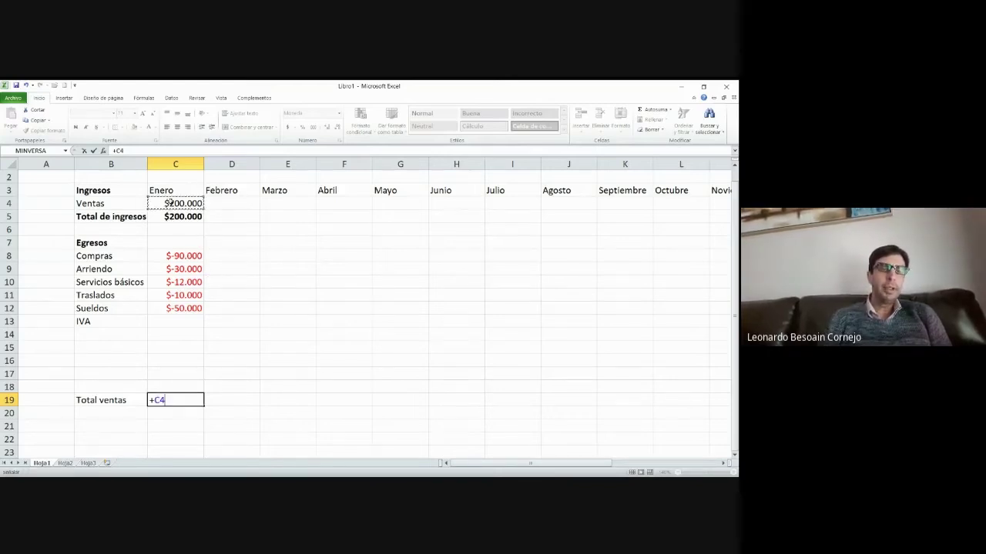
{"action": "key", "text": "Return"}
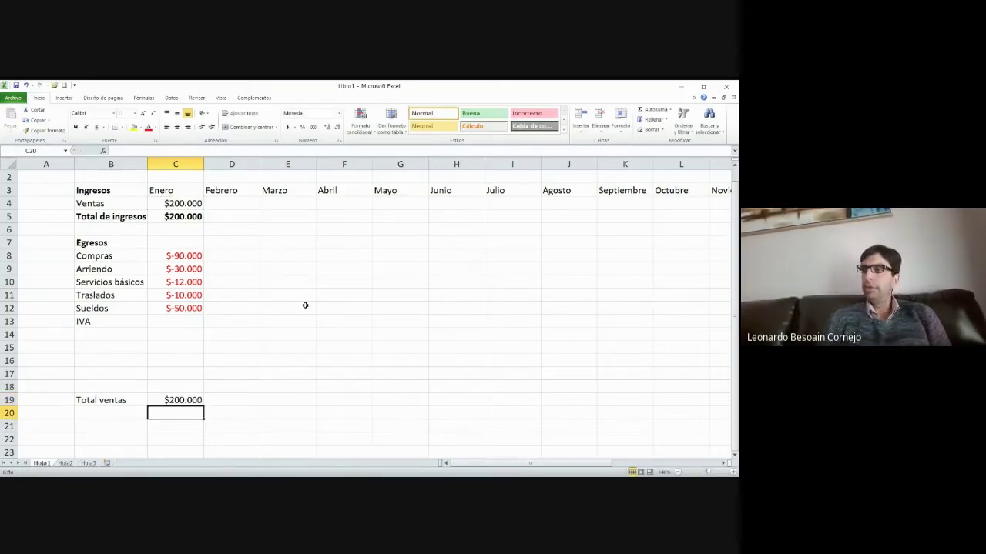
{"action": "key", "text": "ctrl+Up"}
{"action": "key", "text": "ctrl+Up"}
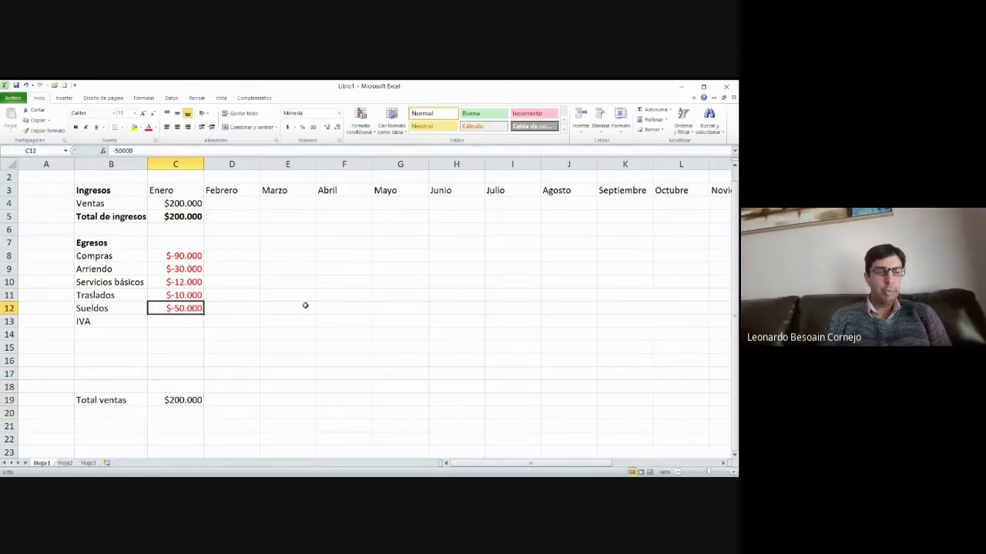
{"action": "key", "text": "ctrl+Up"}
{"action": "key", "text": "ctrl+Up"}
{"action": "key", "text": "ctrl+Up"}
{"action": "key", "text": "Down"}
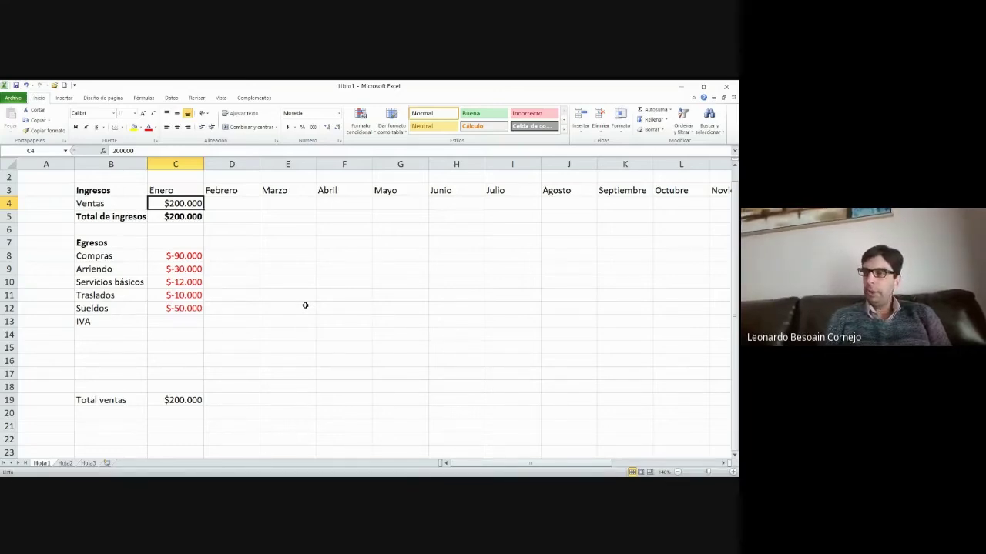
{"action": "type", "text": "400000"}
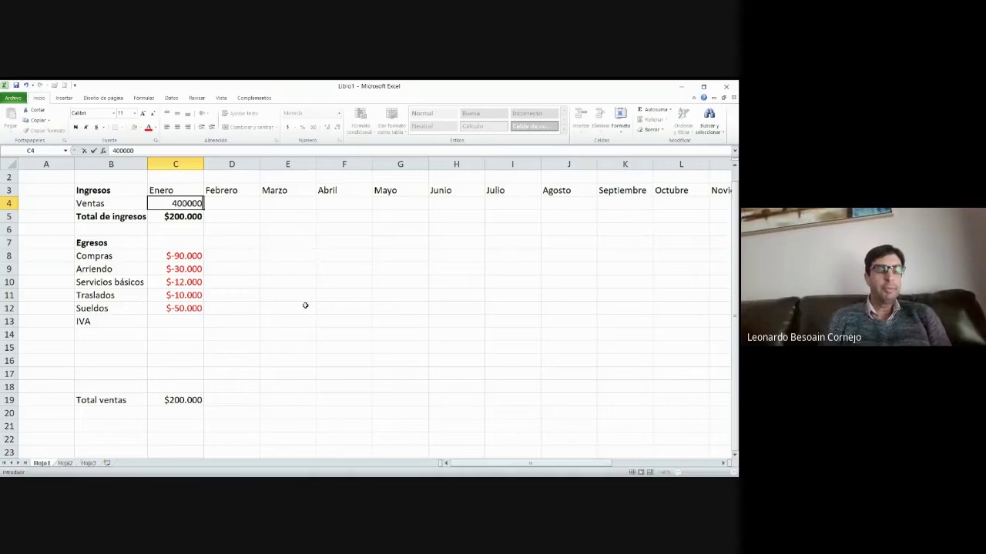
{"action": "key", "text": "Return"}
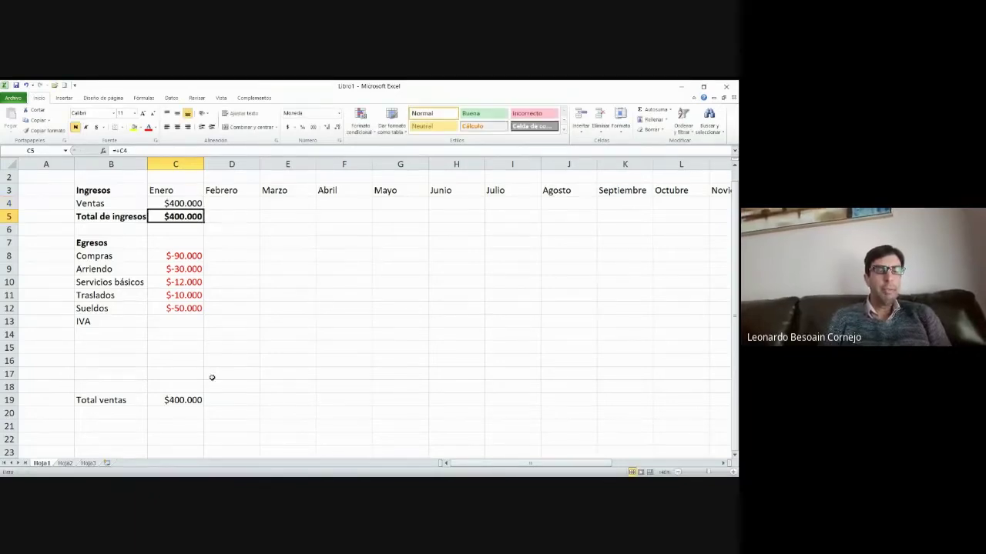
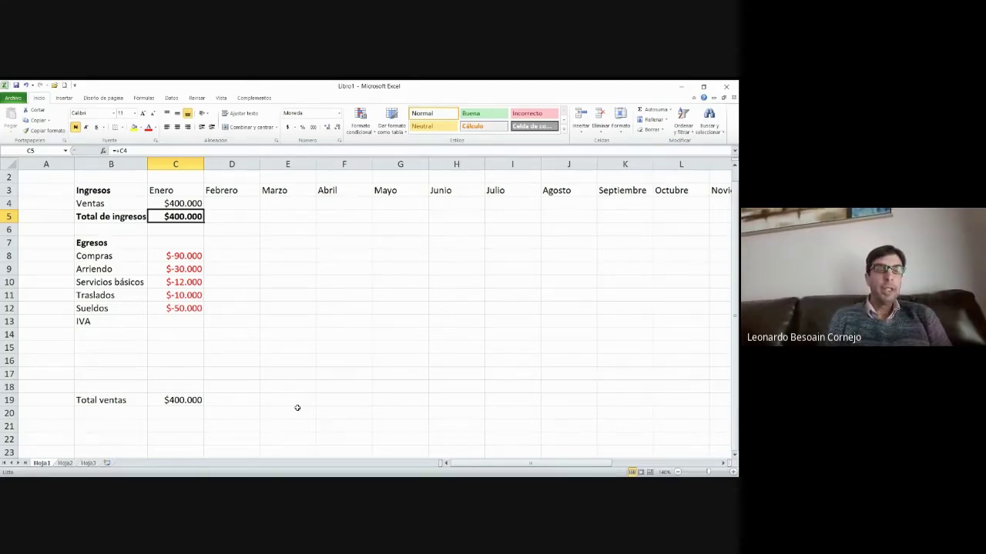
Label the row below Total ventas 'Total compras'
{"action": "key", "text": "Down"}
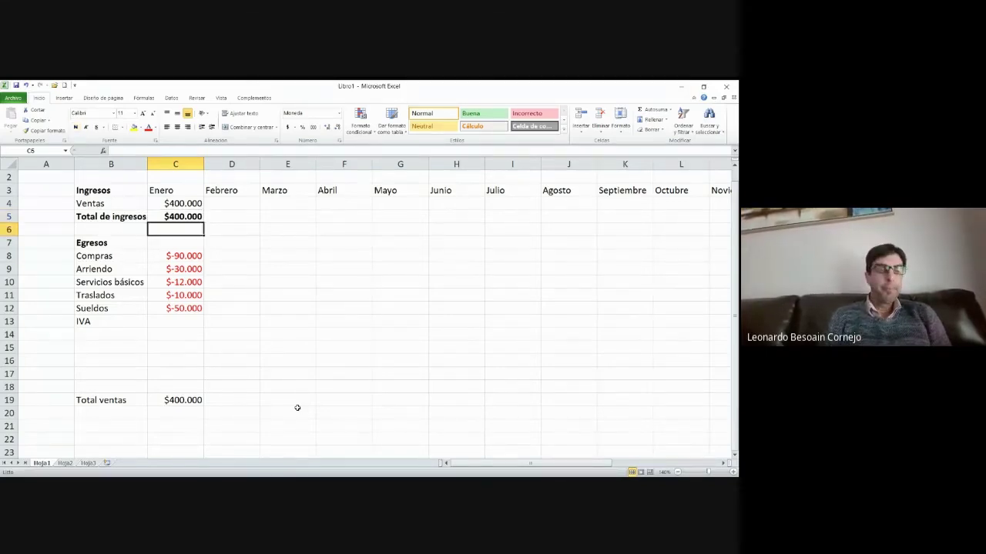
{"action": "key", "text": "Down"}
{"action": "key", "text": "Down"}
{"action": "key", "text": "Down"}
{"action": "key", "text": "Down"}
{"action": "key", "text": "Down"}
{"action": "key", "text": "Left"}
{"action": "type", "text": "T"}
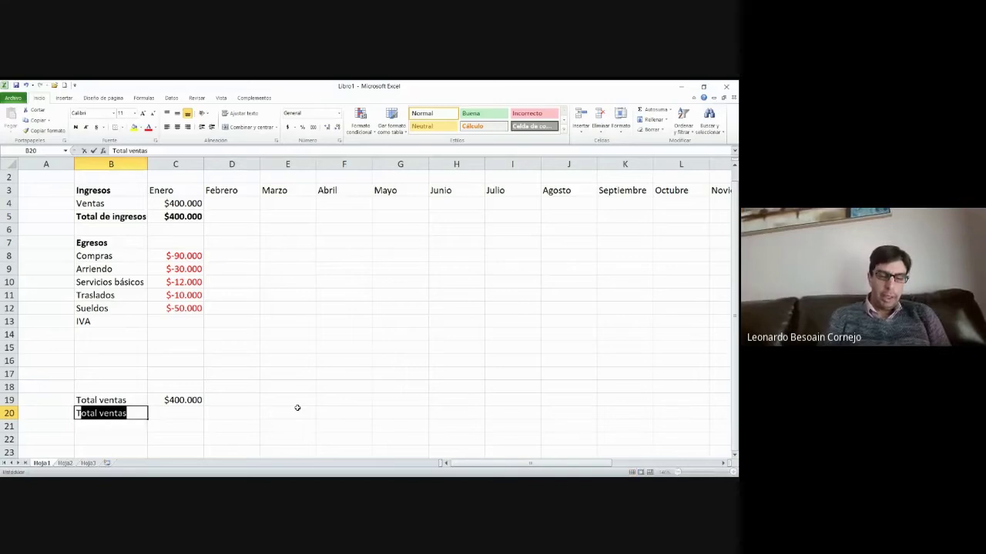
{"action": "type", "text": "to"}
{"action": "key", "text": "BackSpace"}
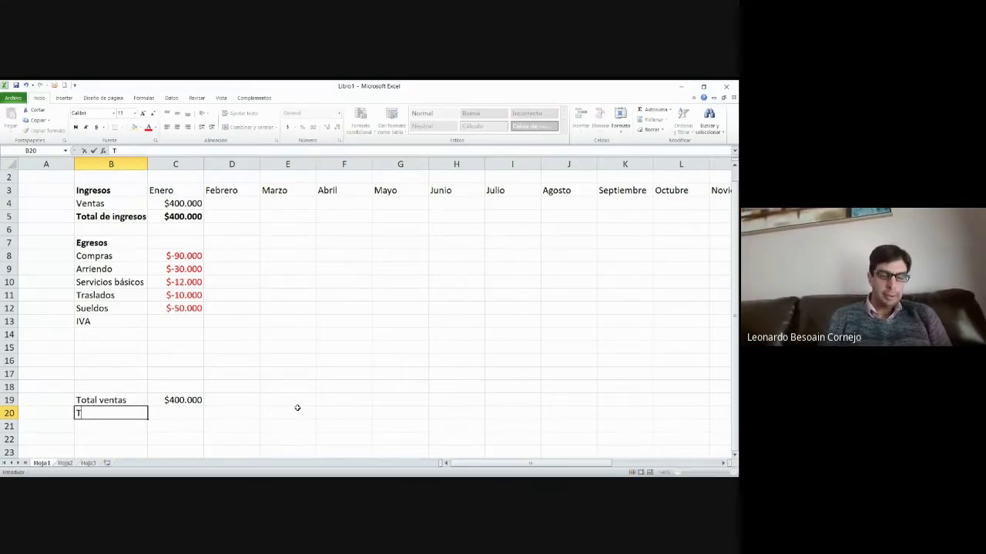
{"action": "type", "text": "otal"}
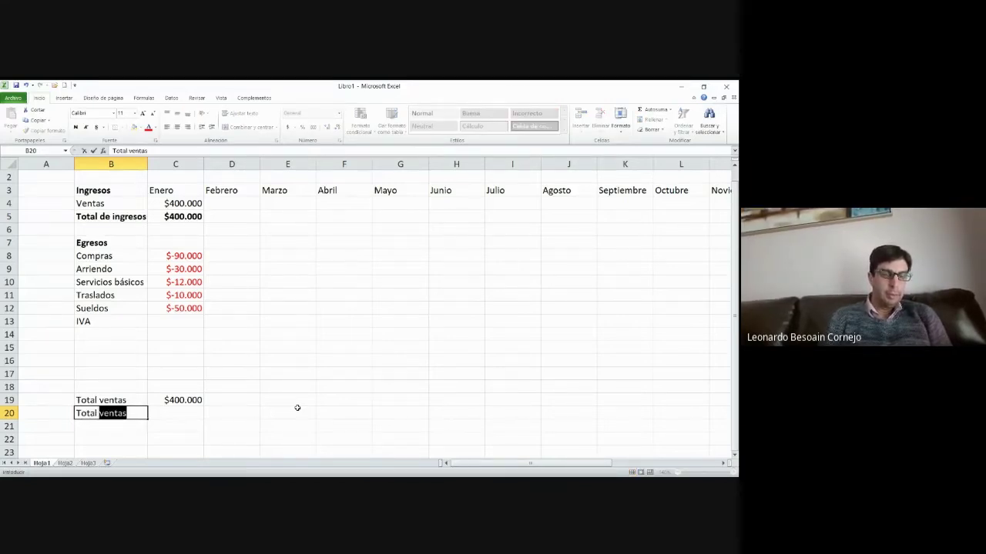
{"action": "type", "text": " compras"}
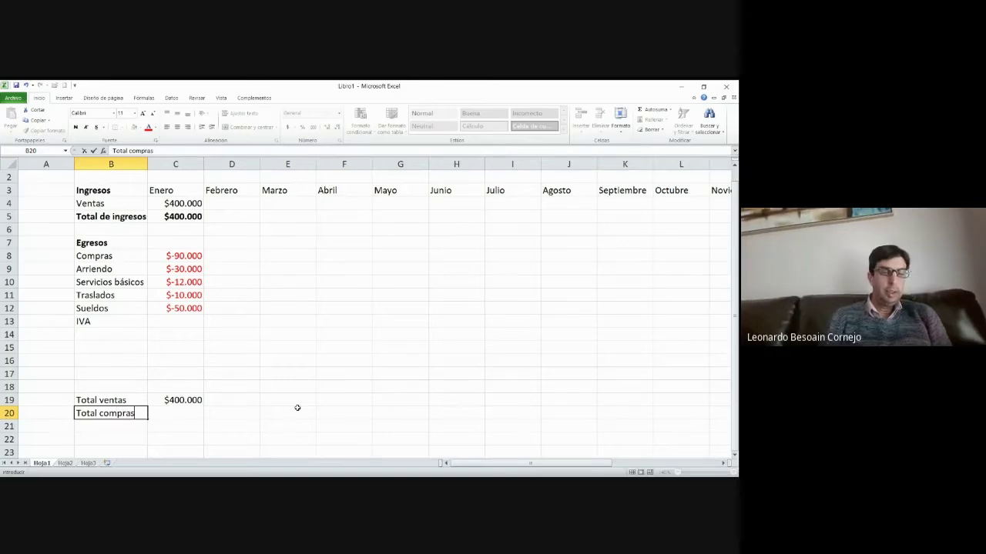
{"action": "key", "text": "Tab"}
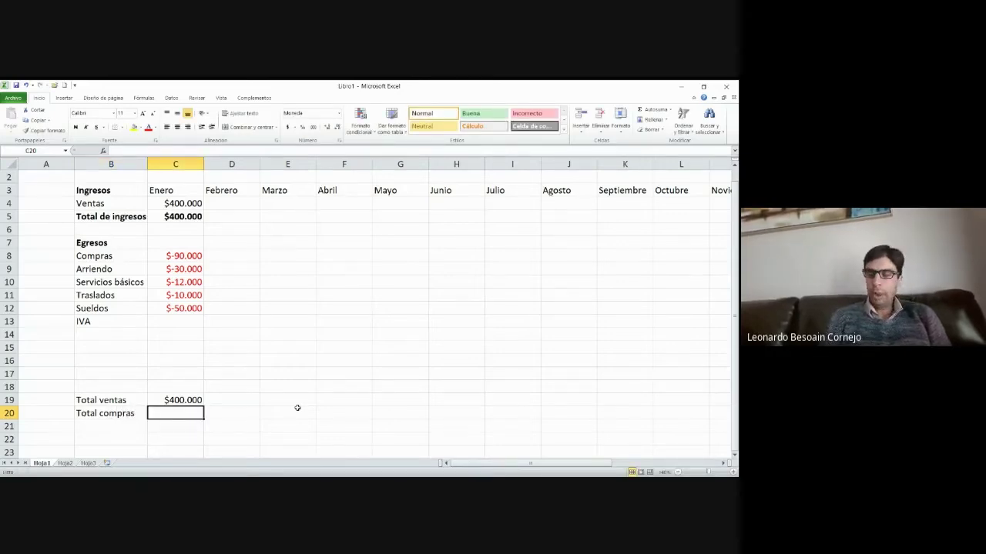
Enter a formula in C20 referencing the Compras amount, showing $90.000
{"action": "type", "text": "="}
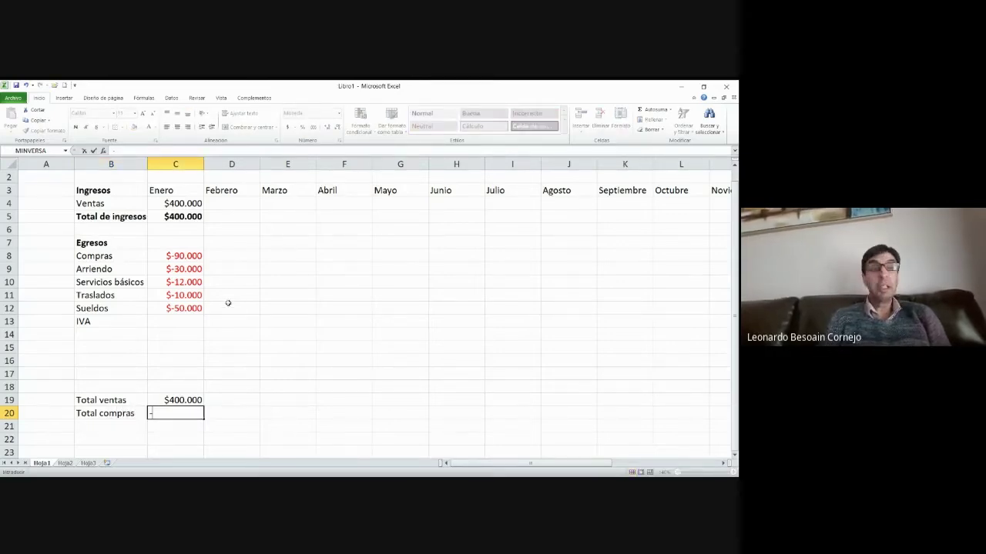
{"action": "left_click", "coordinate": [178, 263]}
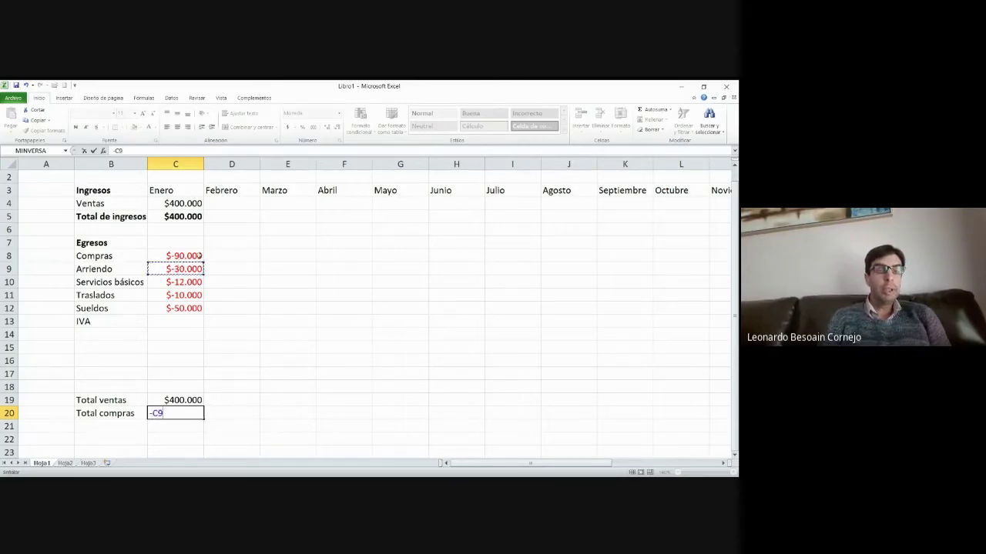
{"action": "left_click", "coordinate": [192, 255]}
{"action": "key", "text": "Return"}
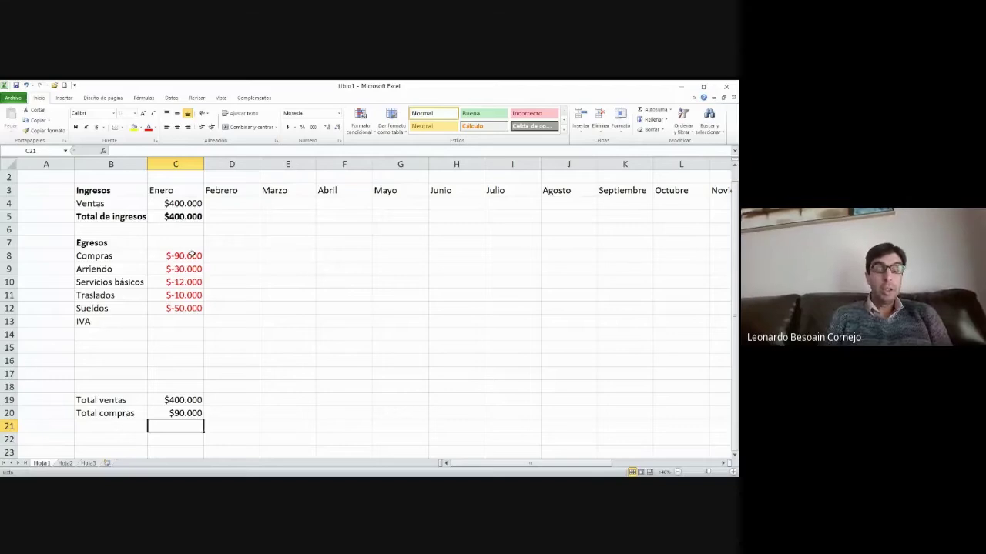
Head the totals columns 'Bruto' in C18 and 'Neto' in D18
{"action": "key", "text": "Up"}
{"action": "key", "text": "Up"}
{"action": "key", "text": "Up"}
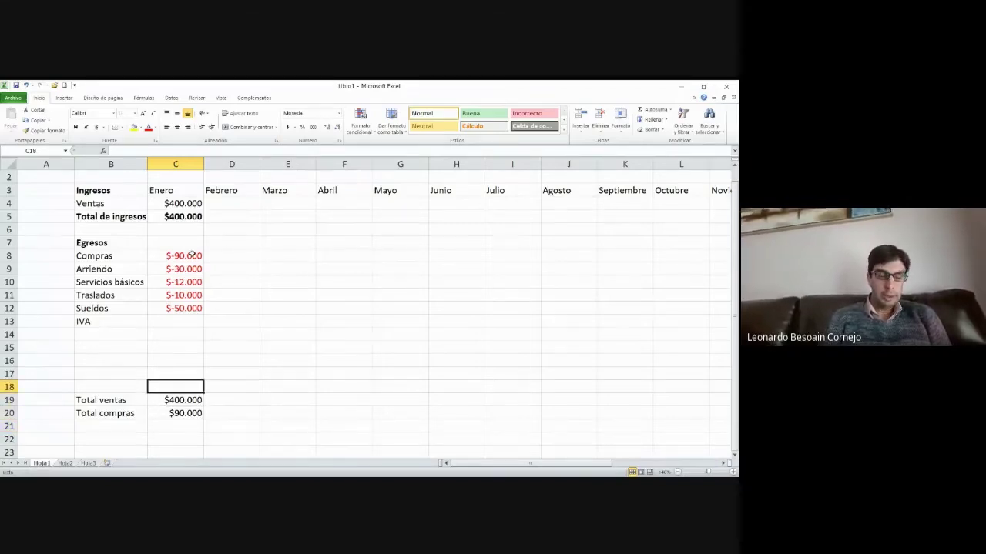
{"action": "type", "text": "Brutos"}
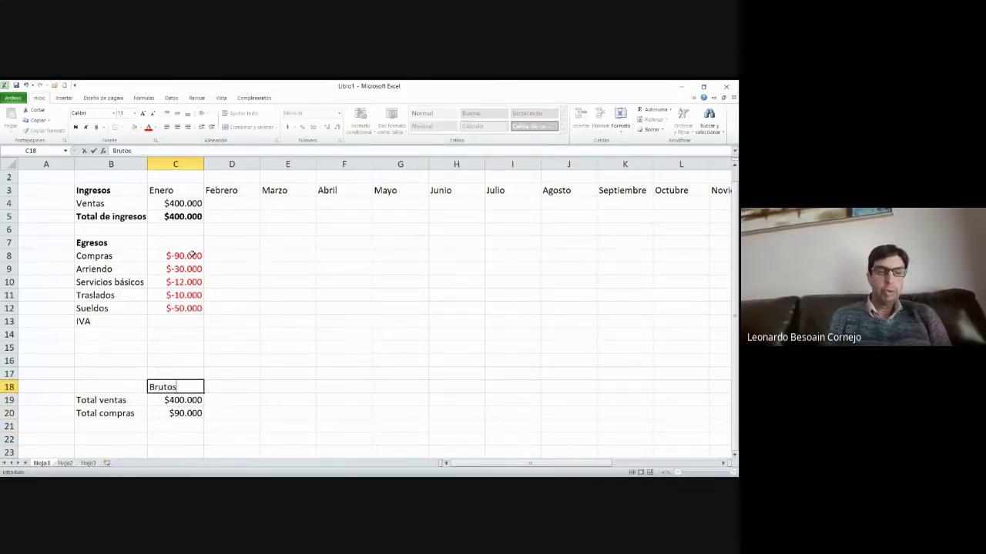
{"action": "key", "text": "BackSpace"}
{"action": "key", "text": "Tab"}
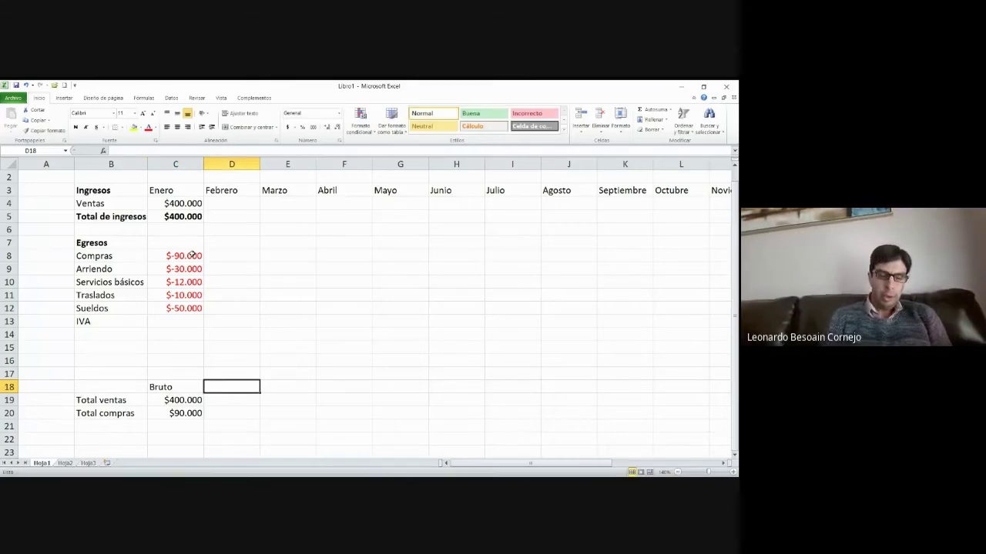
{"action": "type", "text": "Neto"}
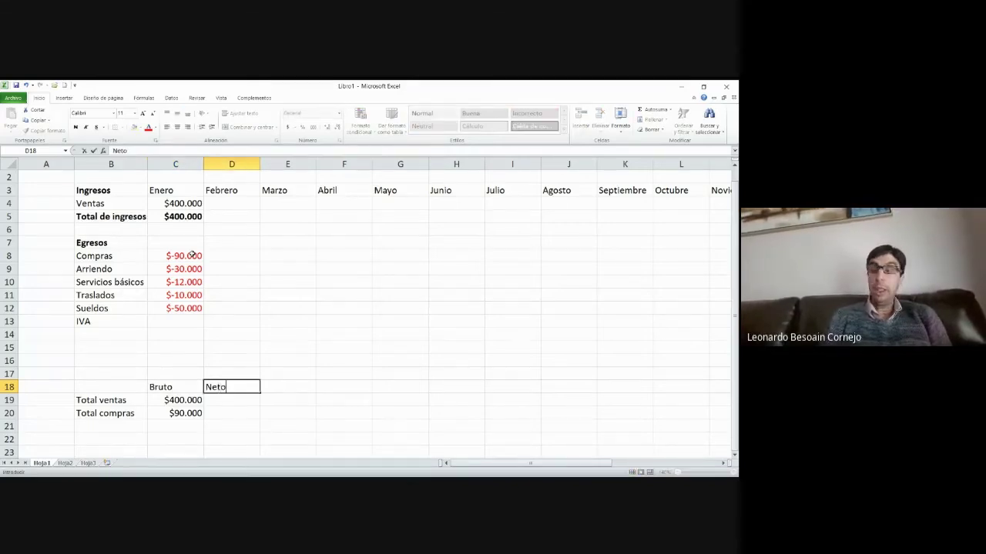
{"action": "key", "text": "Return"}
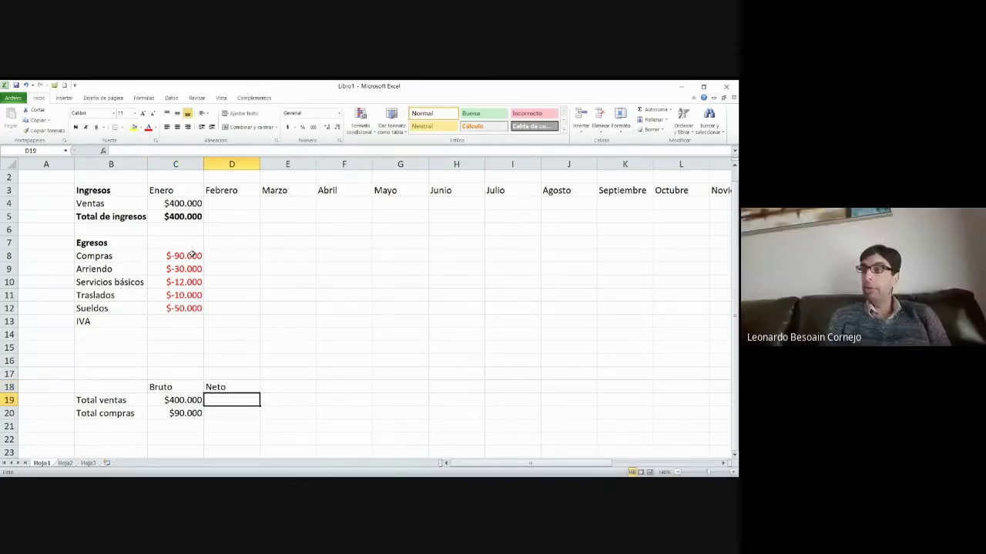
Enter net sales in D19 as C19 divided by 1,19
{"action": "type", "text": "+"}
{"action": "key", "text": "Left"}
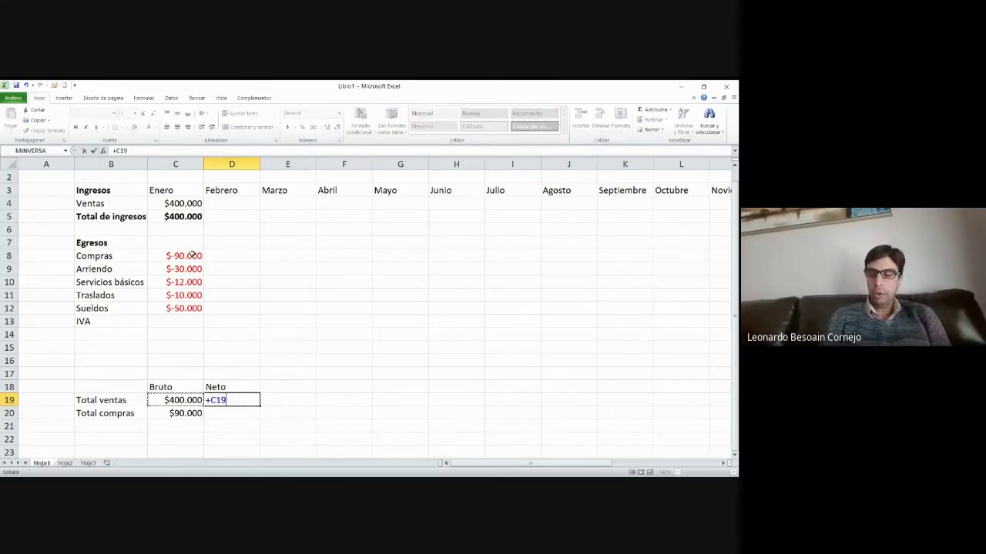
{"action": "type", "text": "/1,19"}
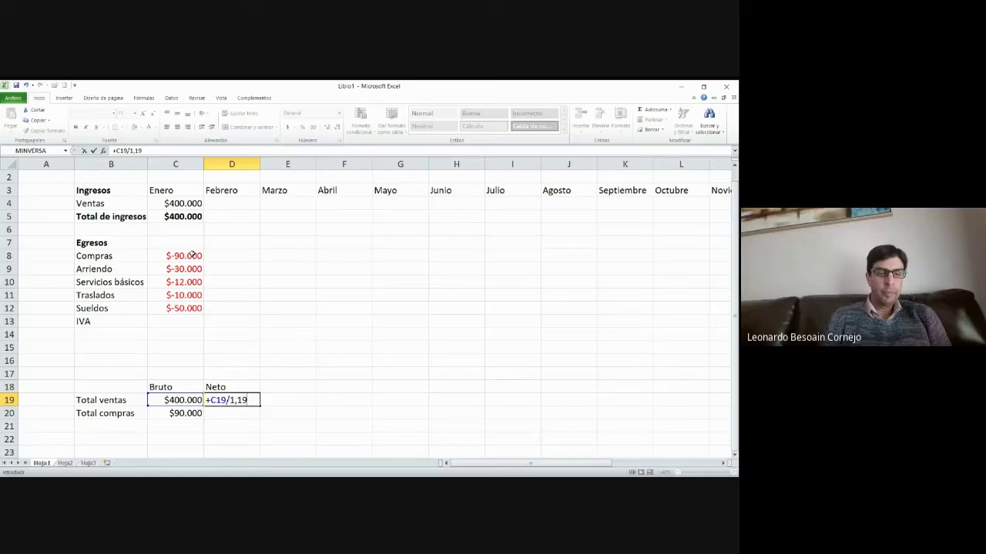
{"action": "key", "text": "Return"}
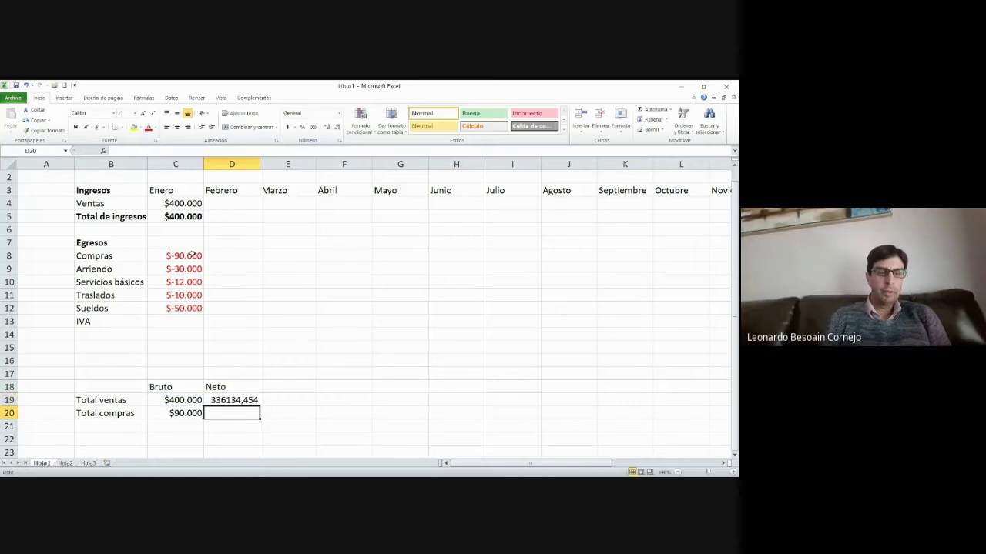
Copy C19's currency format onto D19:D20 with Format Painter
{"action": "key", "text": "Up"}
{"action": "key", "text": "Left"}
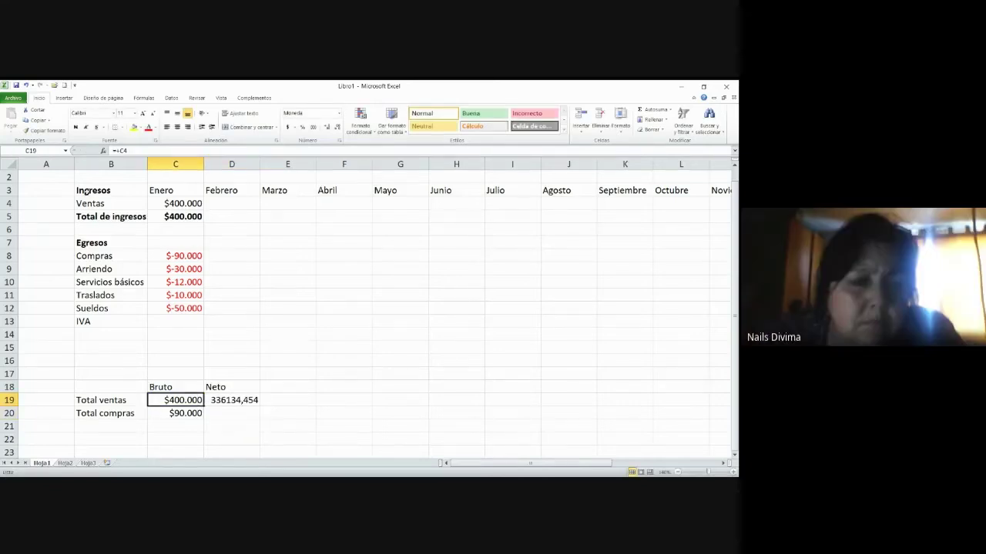
{"action": "left_click", "coordinate": [44, 130]}
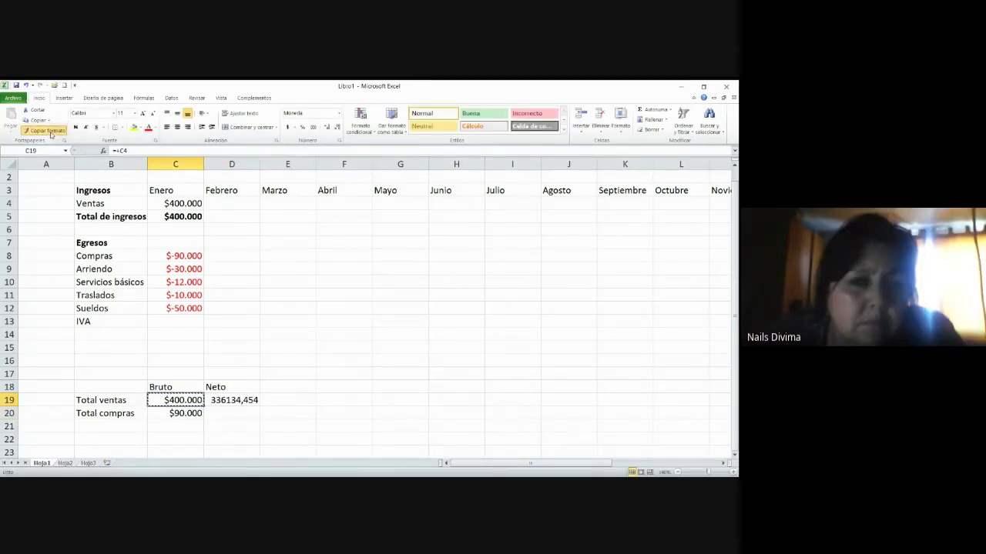
{"action": "left_click_drag", "start_coordinate": [229, 401], "coordinate": [228, 409]}
{"action": "left_click", "coordinate": [228, 409]}
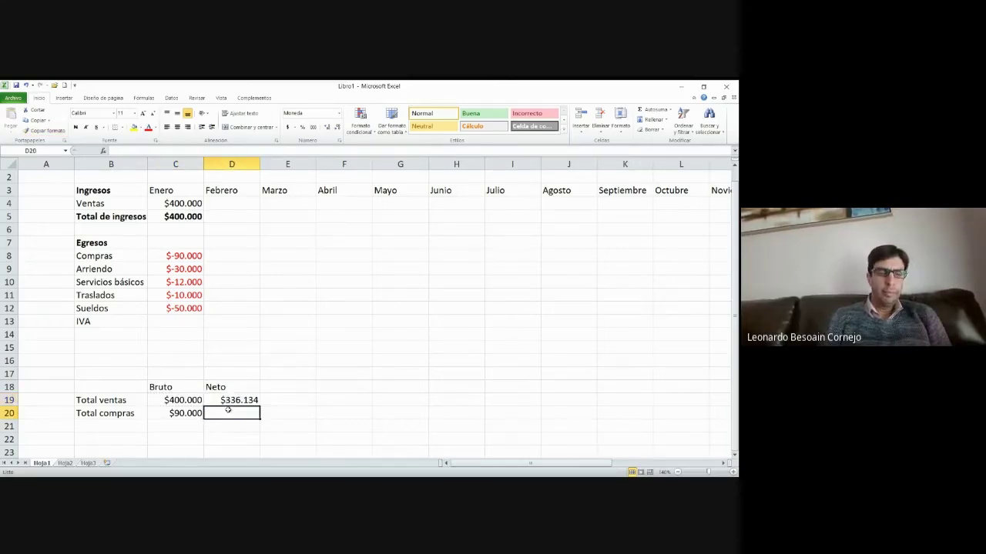
Enter net purchases in D20 as =+C20/1,19, giving $75.630
{"action": "key", "text": "Up"}
{"action": "key", "text": "Right"}
{"action": "key", "text": "Left"}
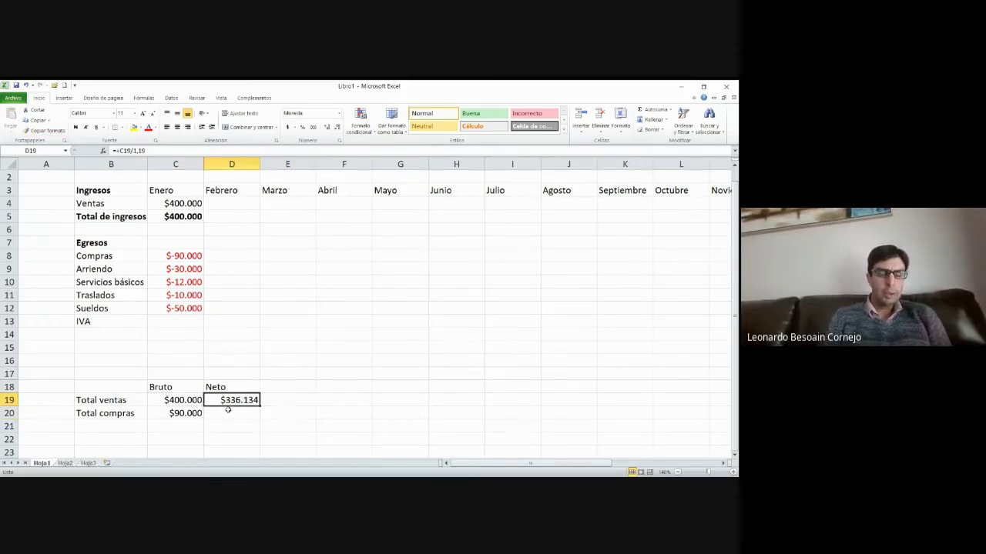
{"action": "key", "text": "Down"}
{"action": "type", "text": "+"}
{"action": "key", "text": "Left"}
{"action": "type", "text": "/"}
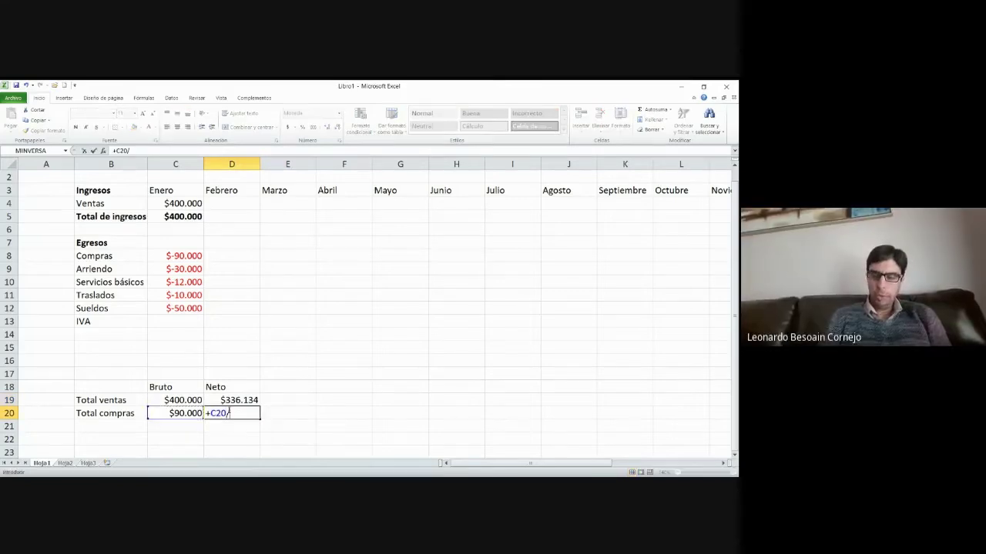
{"action": "type", "text": "1,19"}
{"action": "key", "text": "Return"}
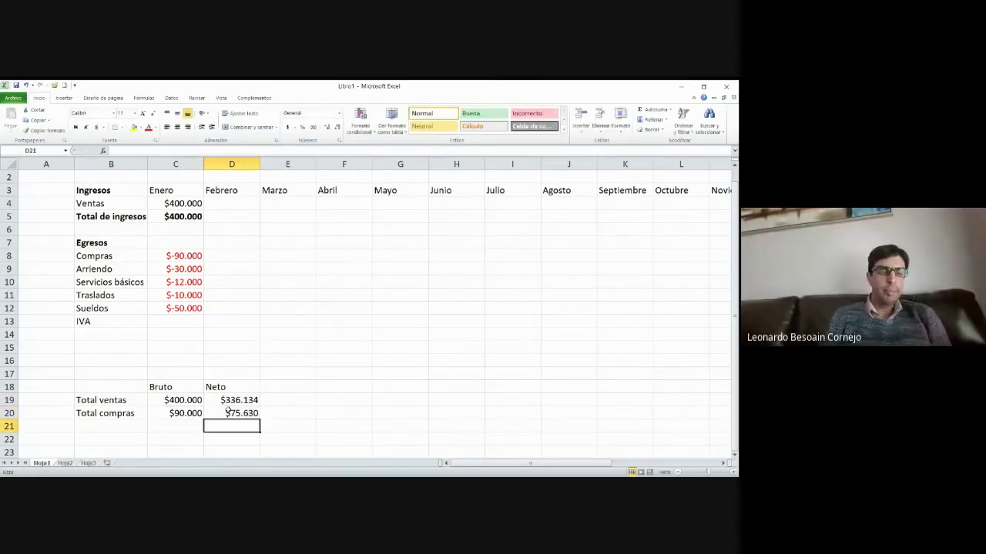
{"action": "key", "text": "Up"}
{"action": "key", "text": "Up"}
{"action": "key", "text": "Up"}
{"action": "key", "text": "Down"}
{"action": "key", "text": "Right"}
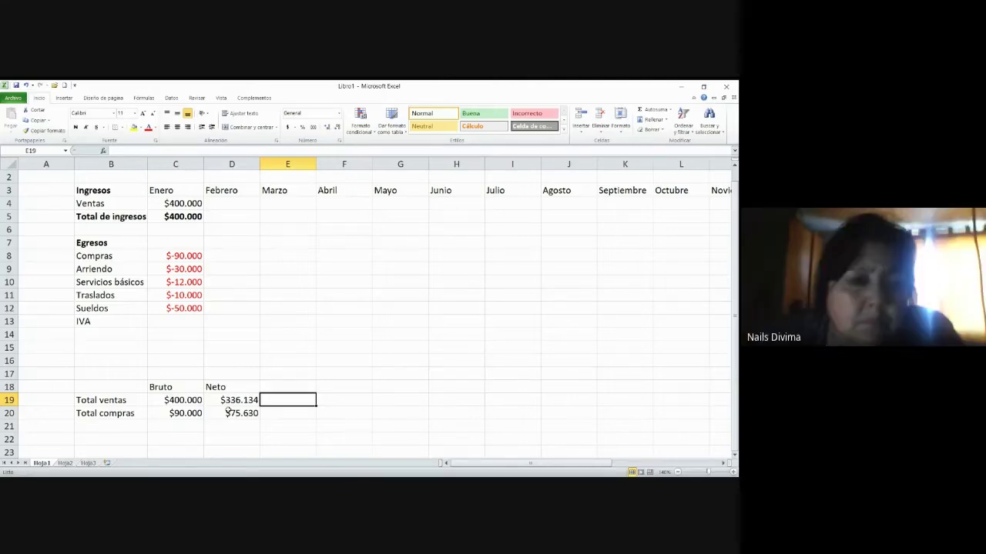
Head column E 'IVA' and enter =+C19-D19 for sales IVA of $63.866
{"action": "key", "text": "Up"}
{"action": "type", "text": "IVA"}
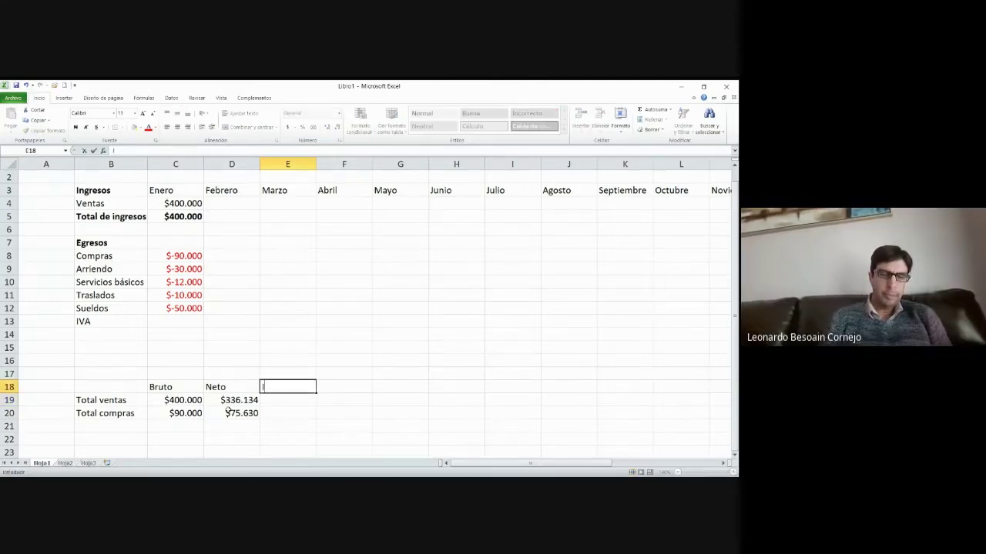
{"action": "key", "text": "Return"}
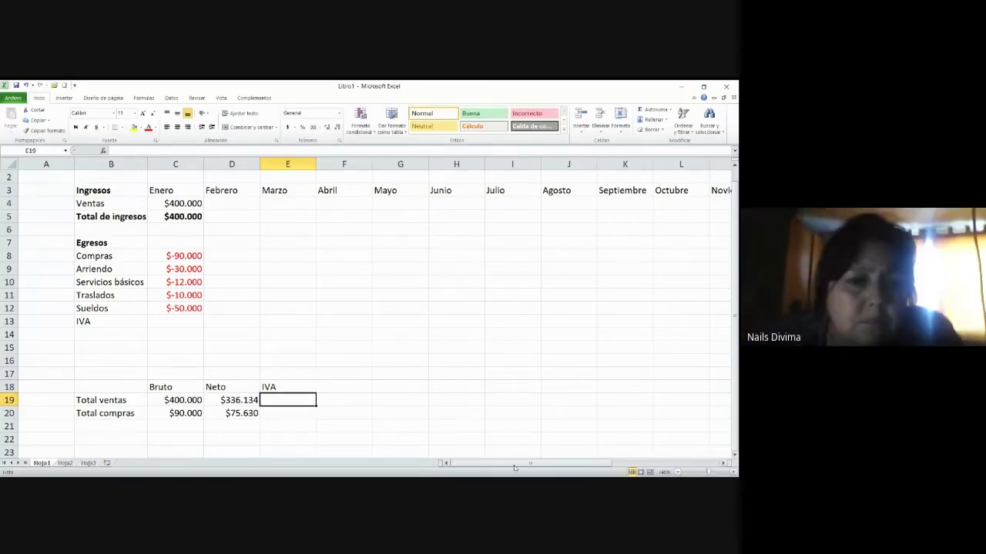
{"action": "left_click", "coordinate": [639, 375]}
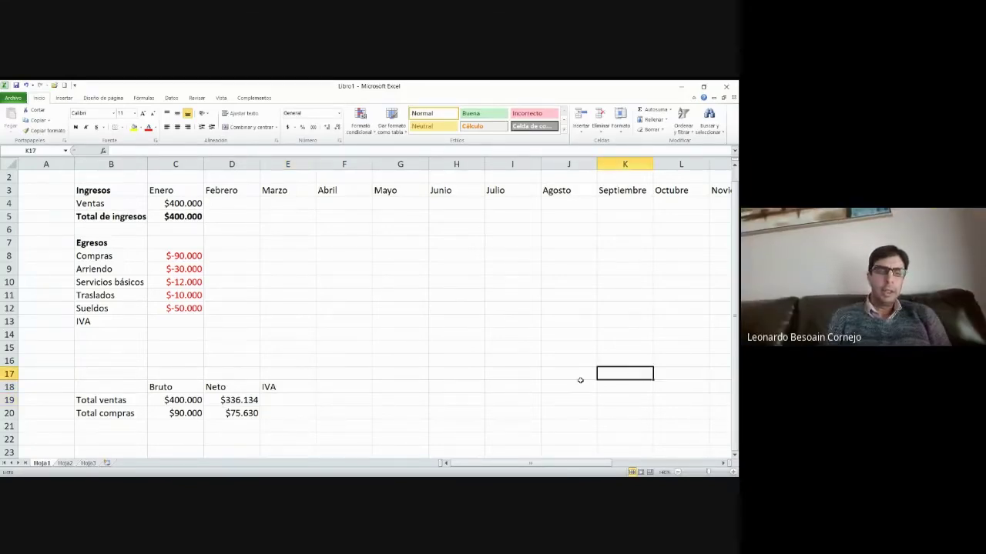
{"action": "left_click", "coordinate": [274, 401]}
{"action": "type", "text": "+C19"}
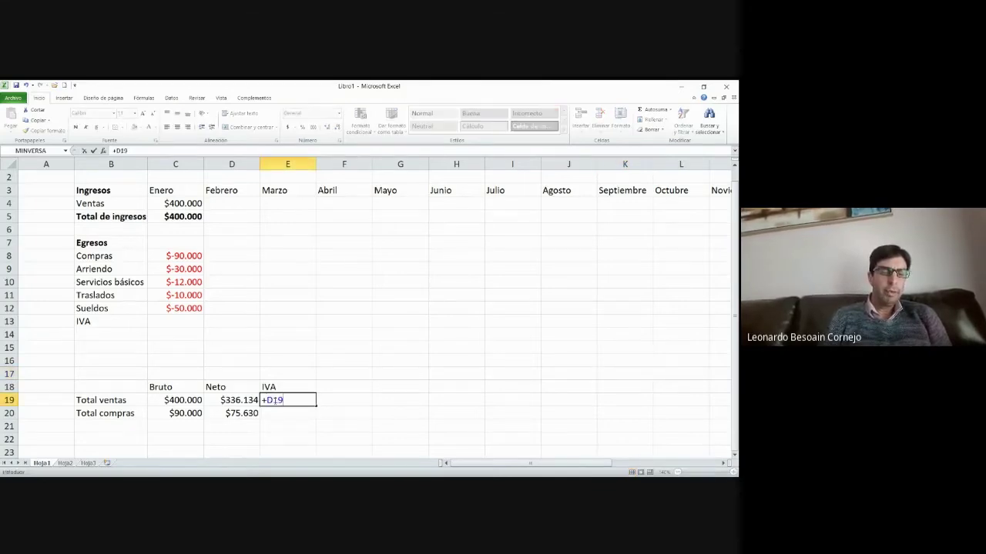
{"action": "type", "text": "-D19"}
{"action": "key", "text": "Return"}
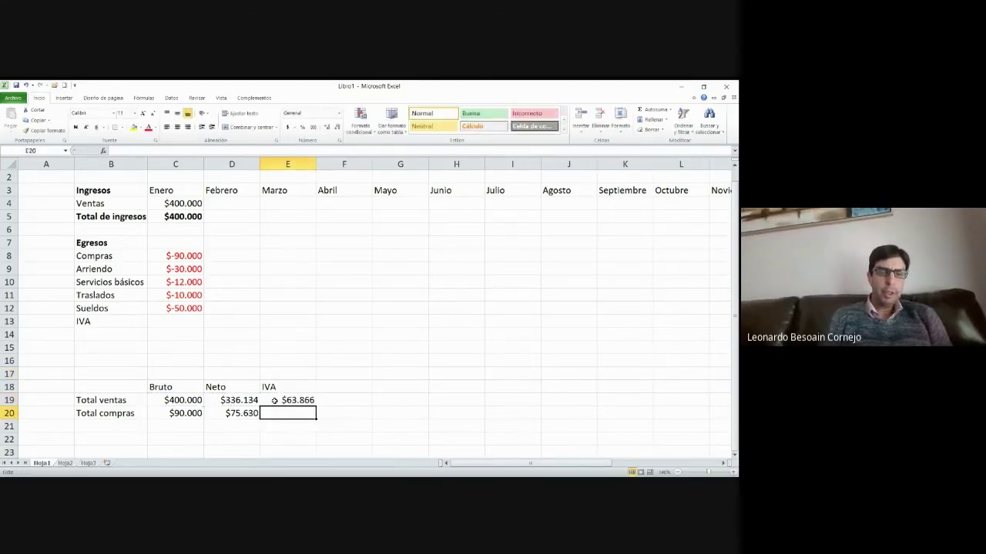
Enter purchases IVA in E20 as =+C20-D20, giving $14.370
{"action": "left_click", "coordinate": [274, 401]}
{"action": "key", "text": "Return"}
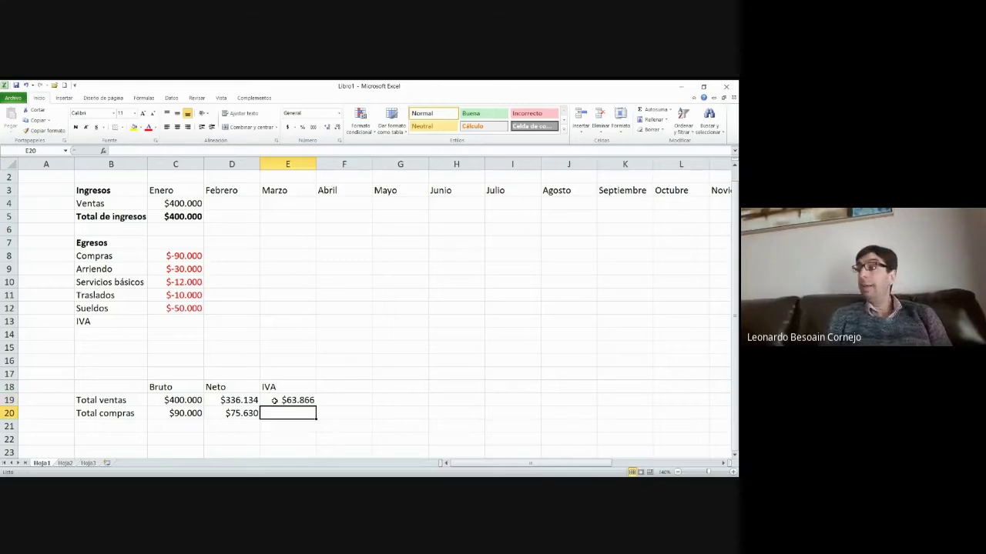
{"action": "type", "text": "+"}
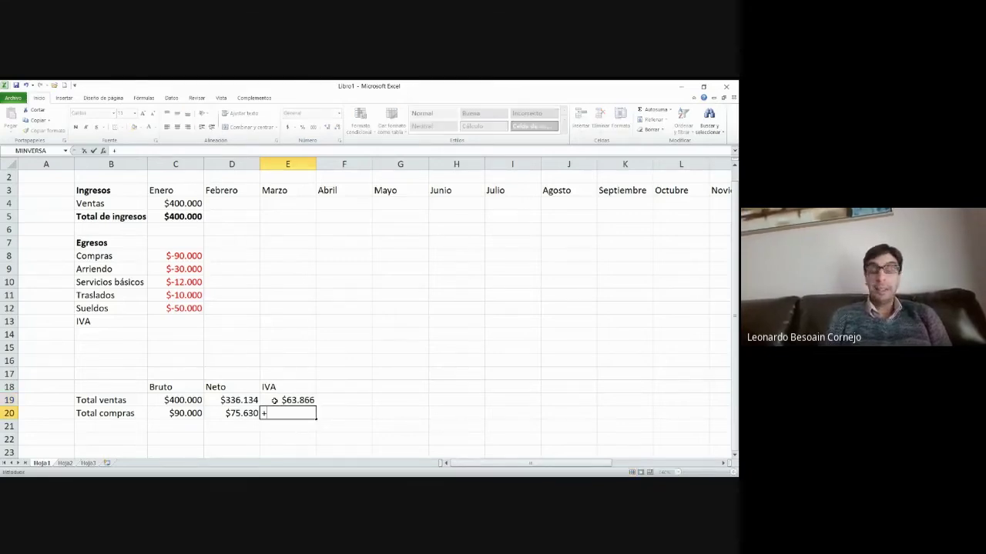
{"action": "key", "text": "Left"}
{"action": "key", "text": "Left"}
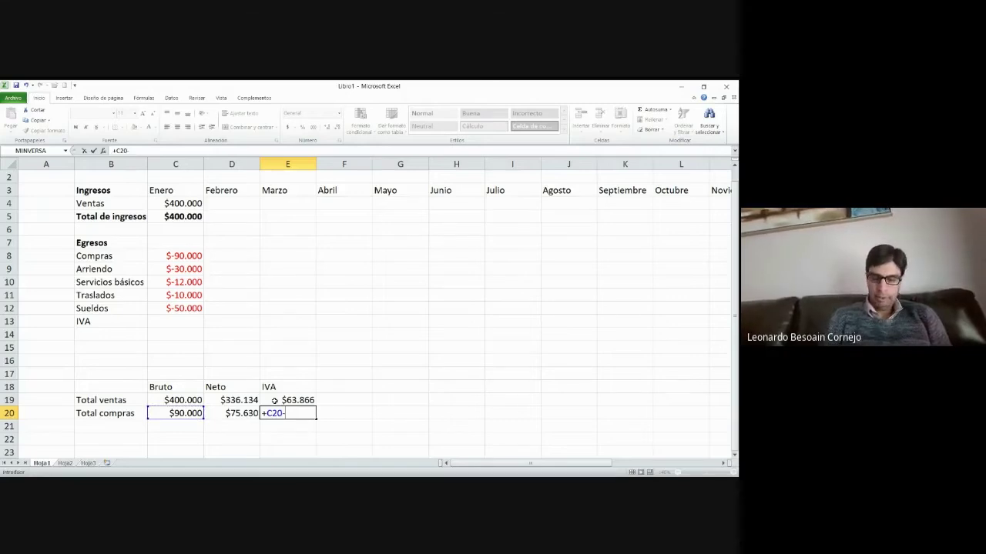
{"action": "type", "text": "-"}
{"action": "key", "text": "Left"}
{"action": "key", "text": "Return"}
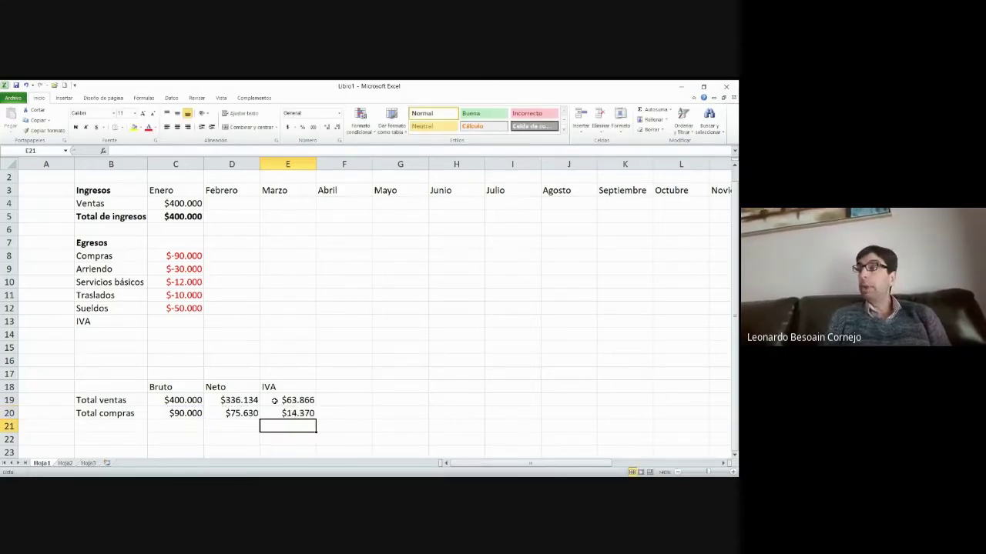
Fix the E21 total to =+E19-E20, giving net IVA payable $49.496
{"action": "type", "text": "+"}
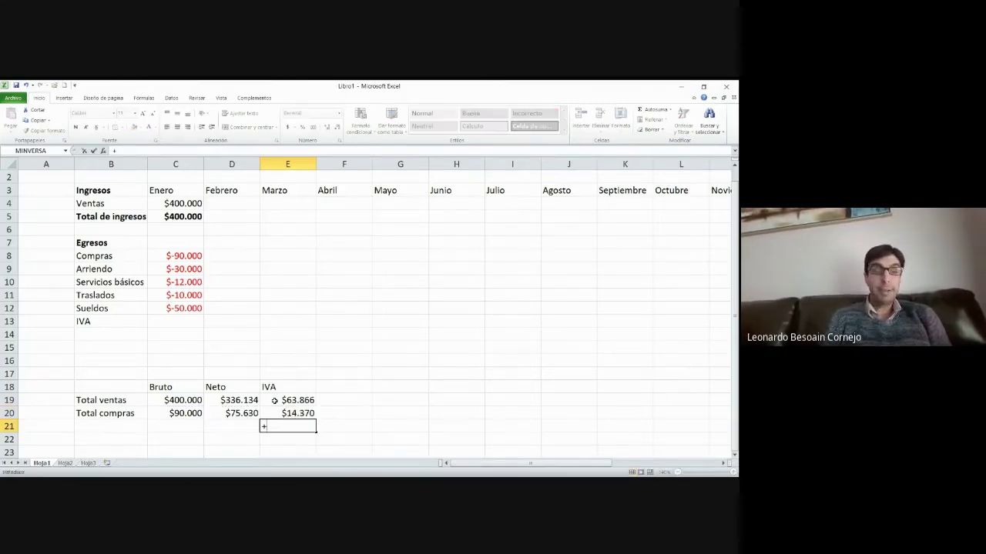
{"action": "key", "text": "Up"}
{"action": "key", "text": "Up"}
{"action": "type", "text": "+"}
{"action": "key", "text": "Up"}
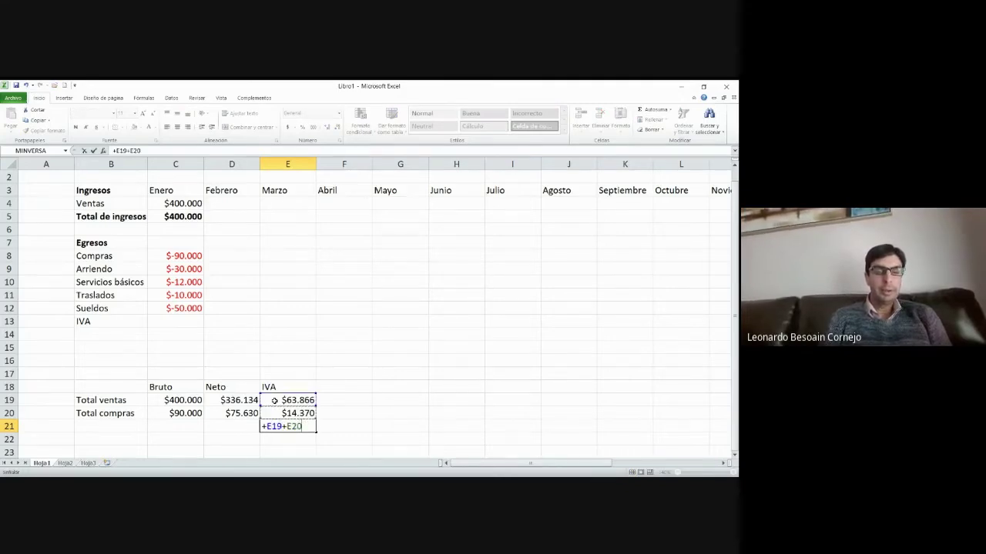
{"action": "key", "text": "Return"}
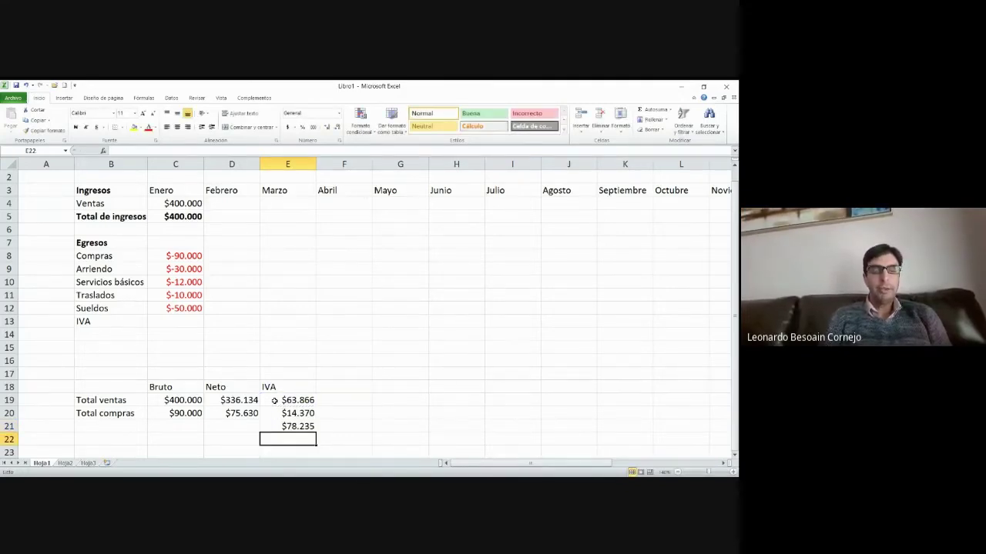
{"action": "key", "text": "Up"}
{"action": "type", "text": "+"}
{"action": "key", "text": "Up"}
{"action": "key", "text": "Up"}
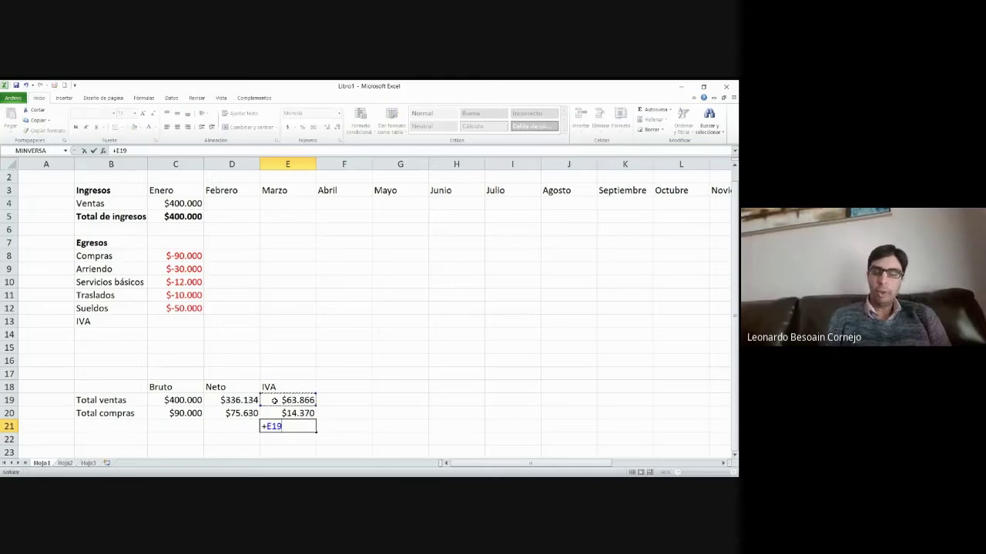
{"action": "type", "text": "-"}
{"action": "key", "text": "Up"}
{"action": "key", "text": "Return"}
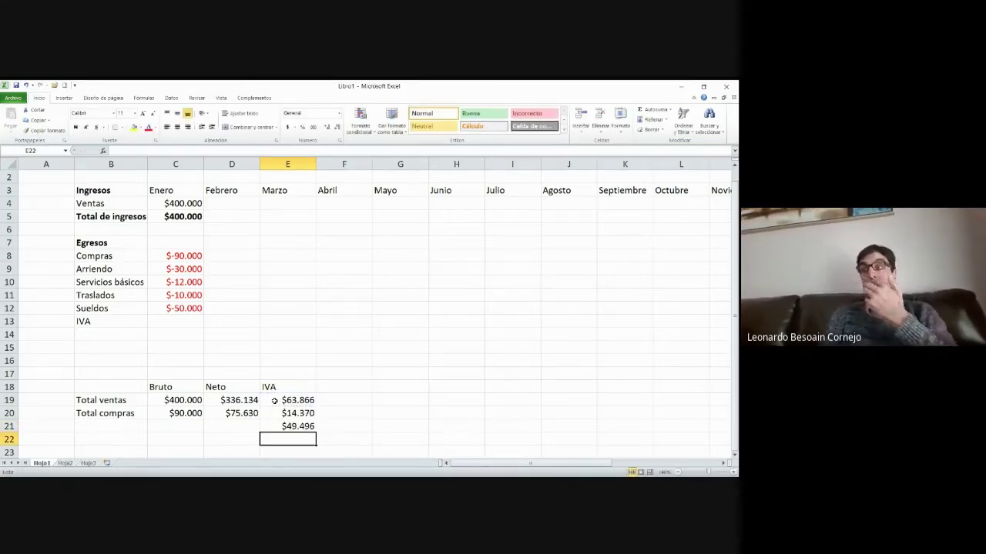
{"action": "key", "text": "Left"}
{"action": "key", "text": "Left"}
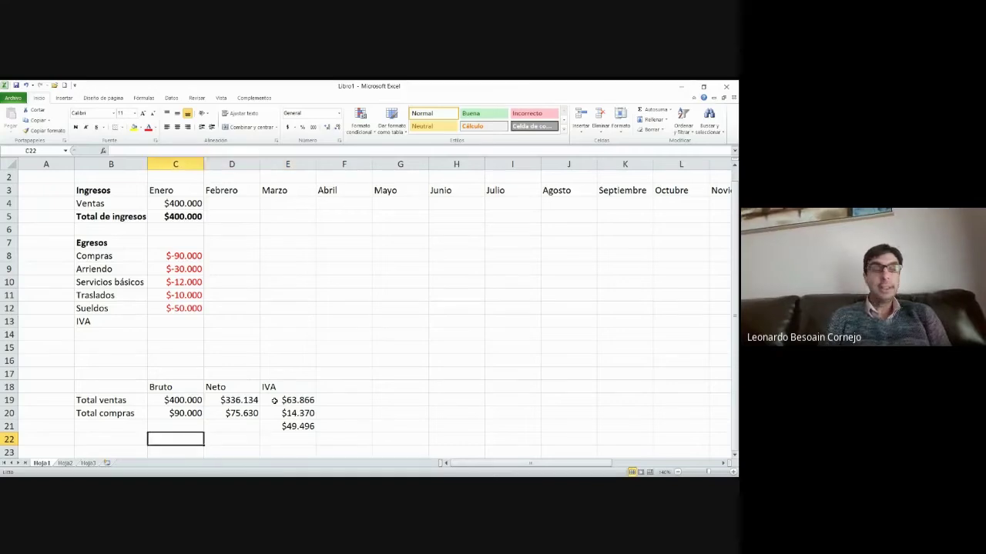
{"action": "key", "text": "Left"}
Set Enero's IVA expense in C13 to the negated net IVA, $-49.496
{"action": "key", "text": "Up"}
{"action": "key", "text": "Up"}
{"action": "key", "text": "Up"}
{"action": "key", "text": "Up"}
{"action": "key", "text": "Up"}
{"action": "key", "text": "Up"}
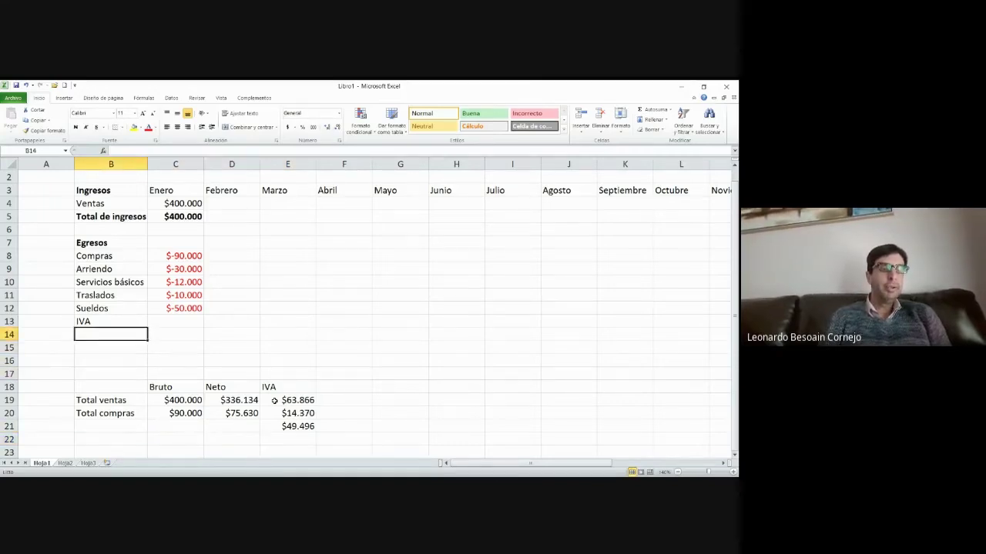
{"action": "key", "text": "Up"}
{"action": "key", "text": "Right"}
{"action": "type", "text": "="}
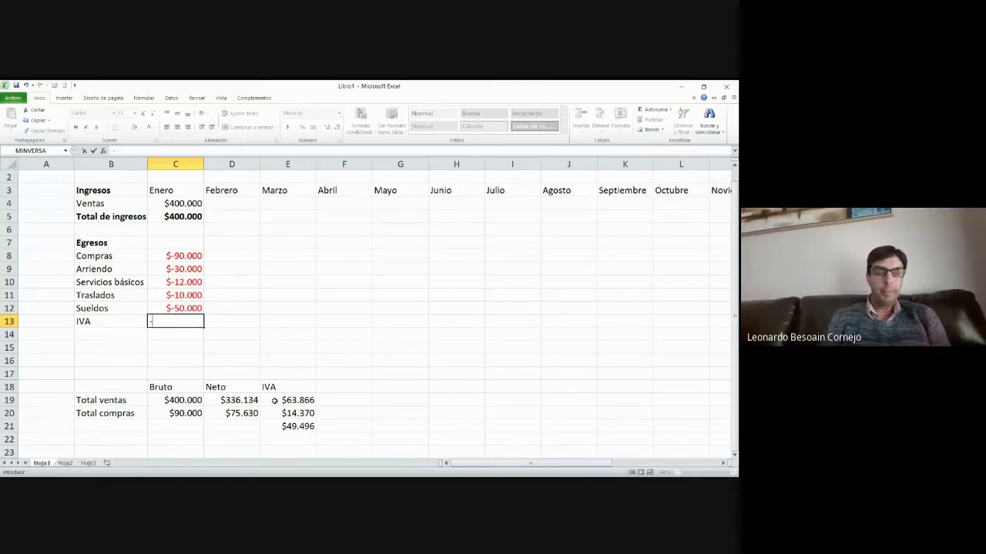
{"action": "left_click", "coordinate": [298, 429]}
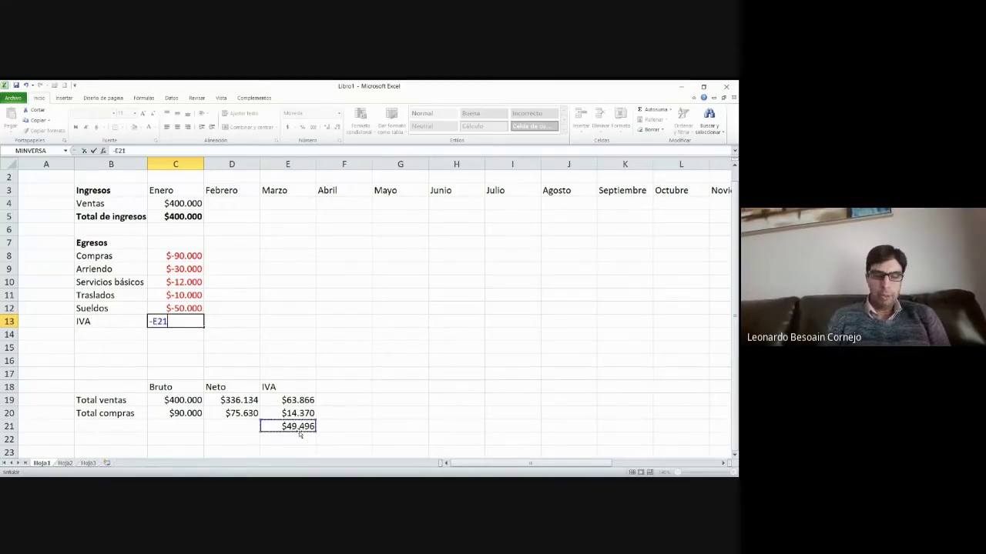
{"action": "key", "text": "Return"}
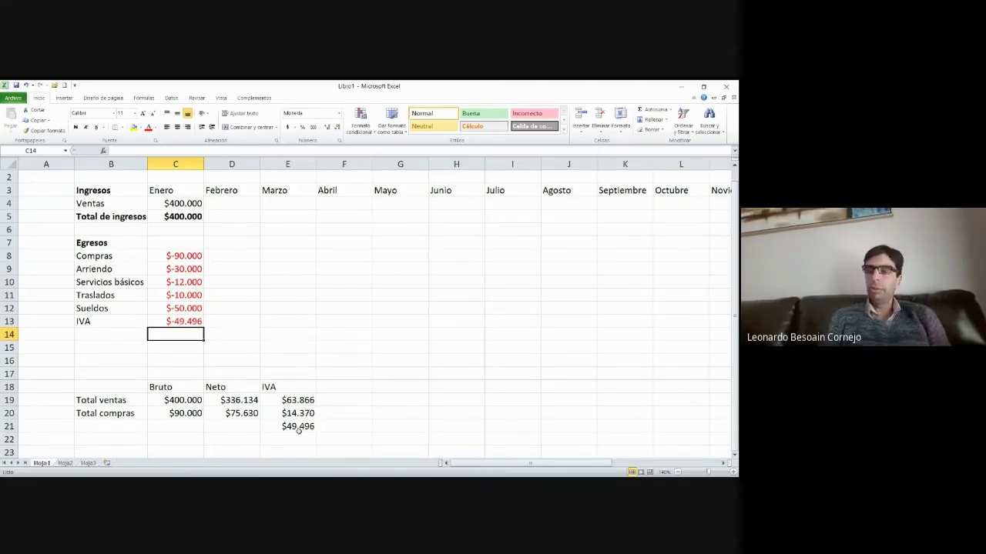
Add a 'Total de egresos' row summing C8:C13 to $-241.496
{"action": "key", "text": "Left"}
{"action": "type", "text": "T"}
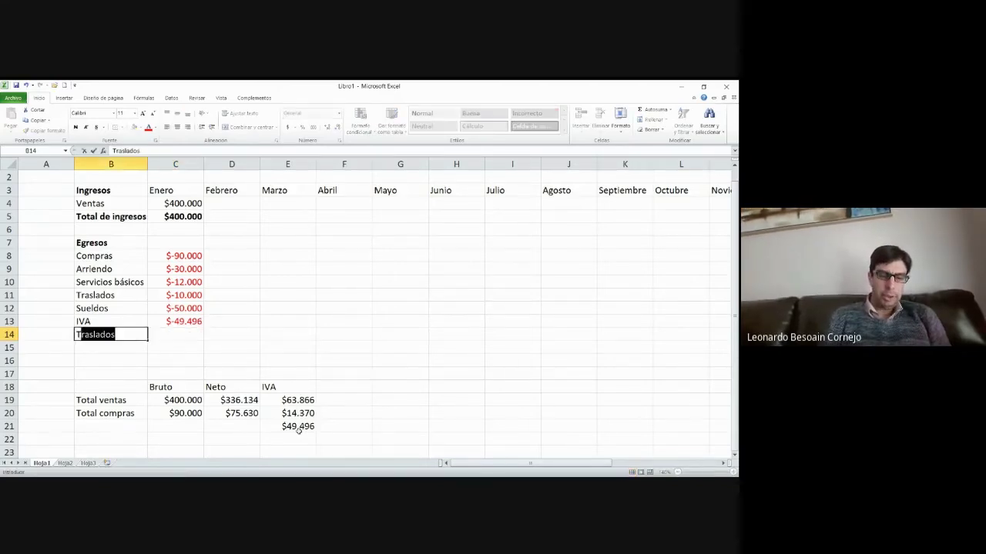
{"action": "type", "text": "otal de e"}
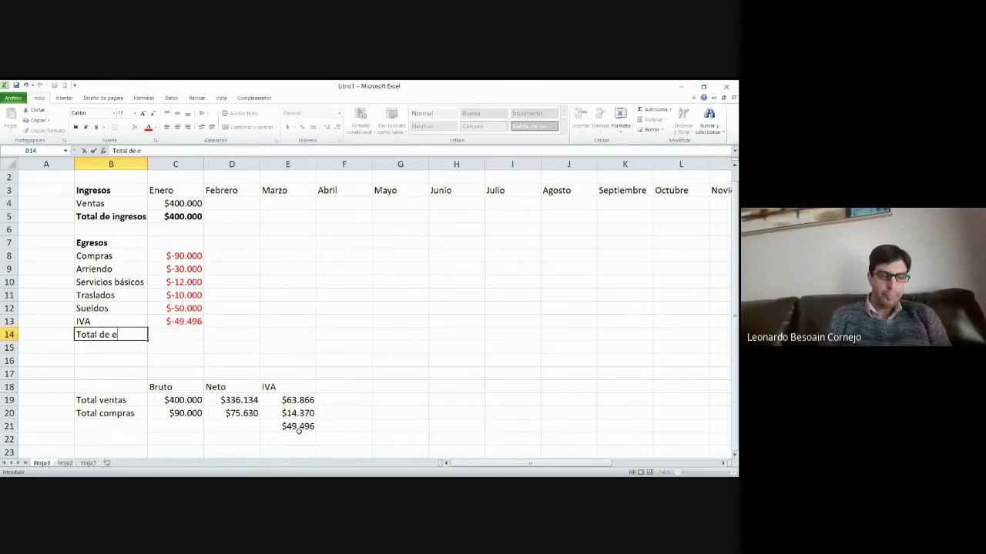
{"action": "type", "text": "gresos"}
{"action": "key", "text": "Tab"}
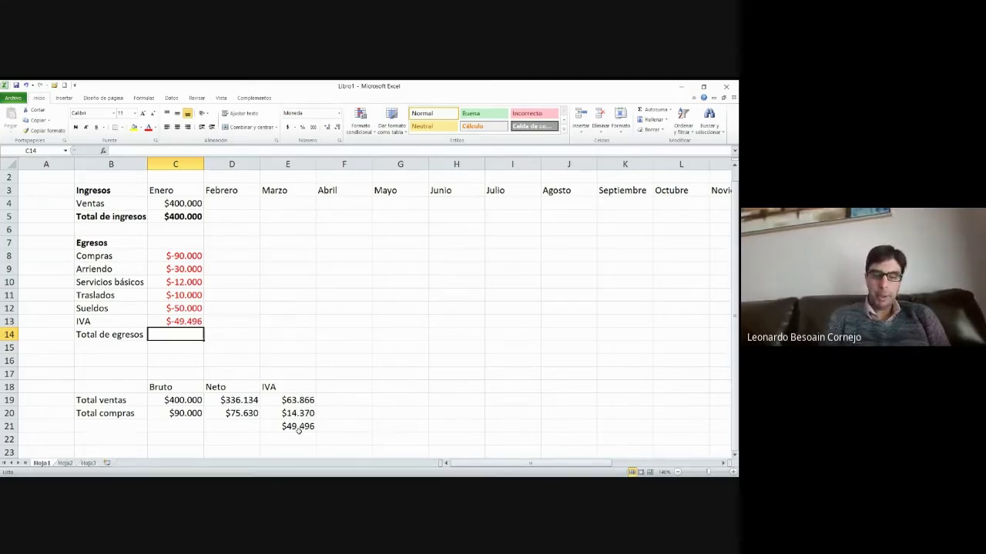
{"action": "type", "text": "=su"}
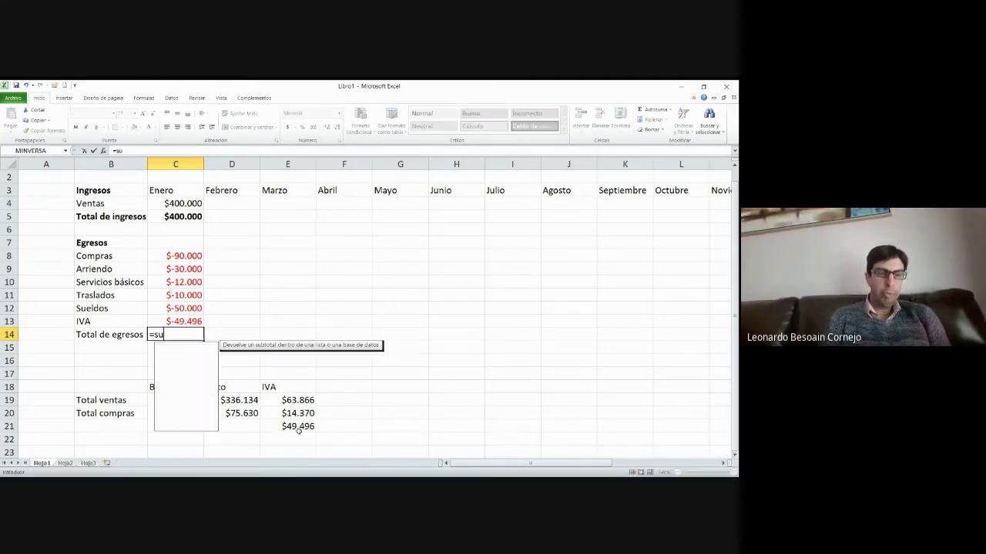
{"action": "type", "text": "ma("}
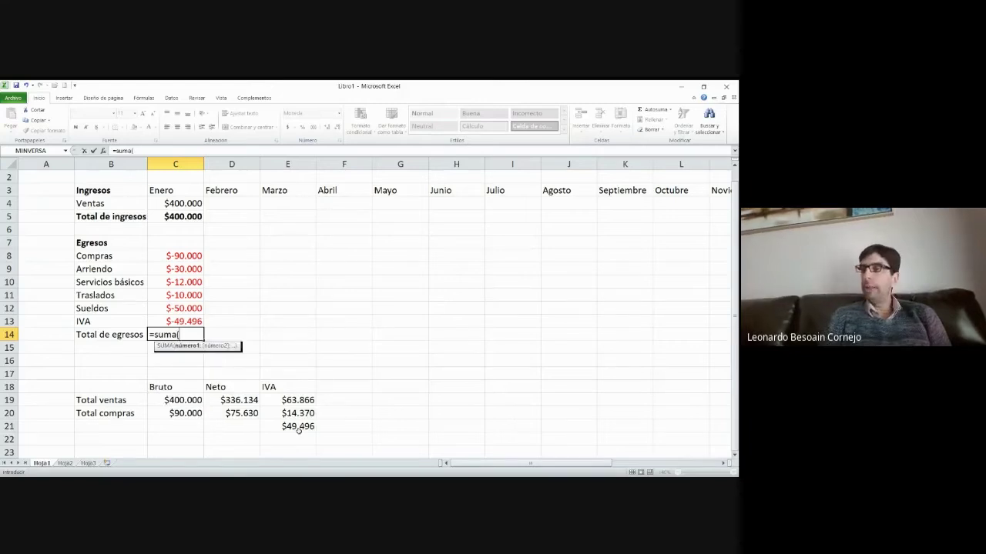
{"action": "key", "text": "Up"}
{"action": "key", "text": "shift+Up"}
{"action": "key", "text": "shift+Up"}
{"action": "key", "text": "shift+Up"}
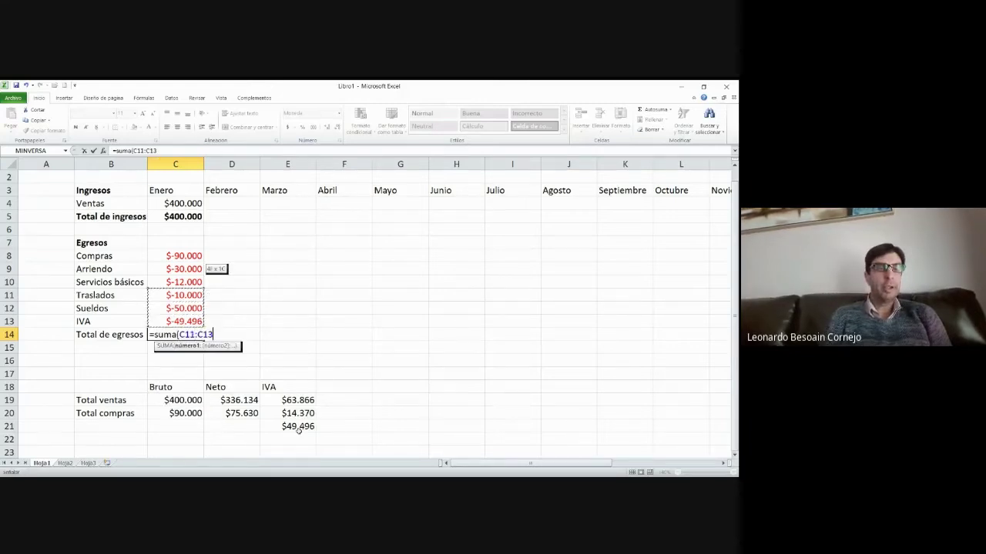
{"action": "key", "text": "shift+Up"}
{"action": "key", "text": "shift+Up"}
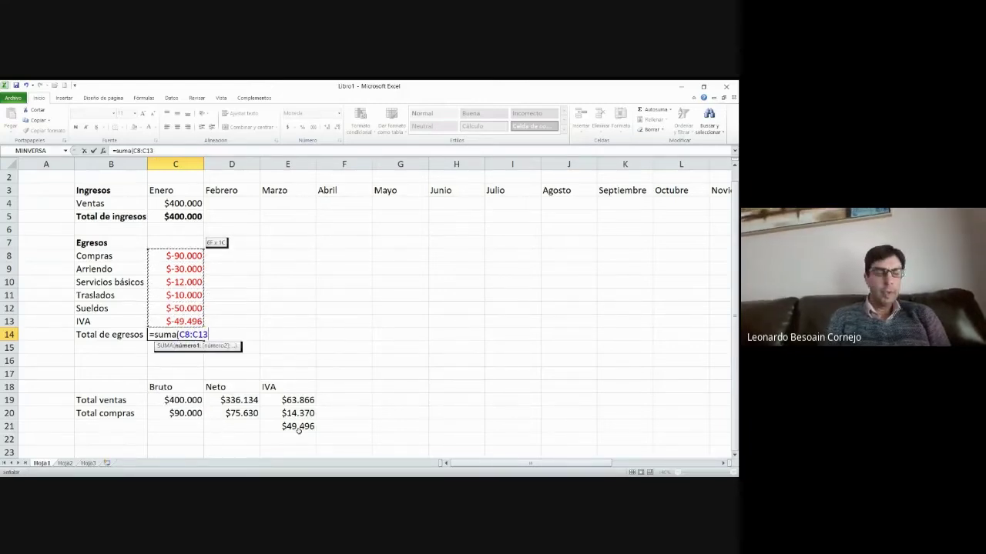
{"action": "key", "text": "Return"}
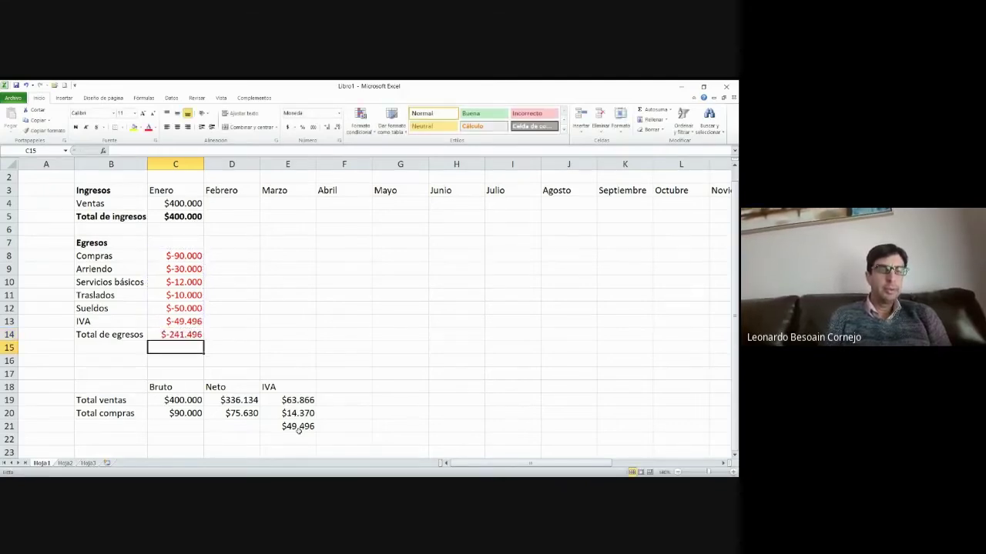
Make the Total de egresos label and value bold
{"action": "key", "text": "Up"}
{"action": "key", "text": "Left"}
{"action": "key", "text": "shift+Right"}
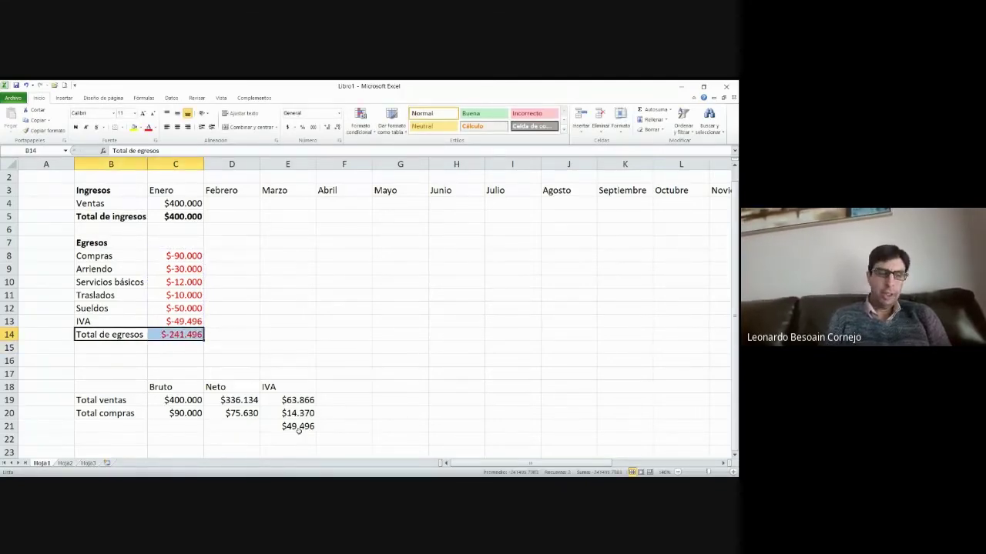
{"action": "key", "text": "ctrl+n"}
Select the IVA table below the expenses total
{"action": "key", "text": "Down"}
{"action": "key", "text": "Down"}
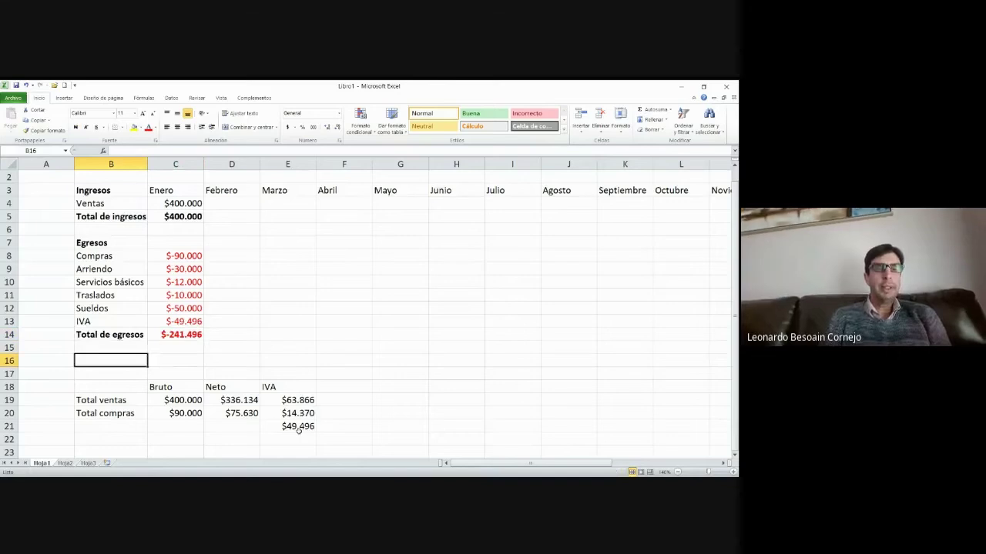
{"action": "key", "text": "Down"}
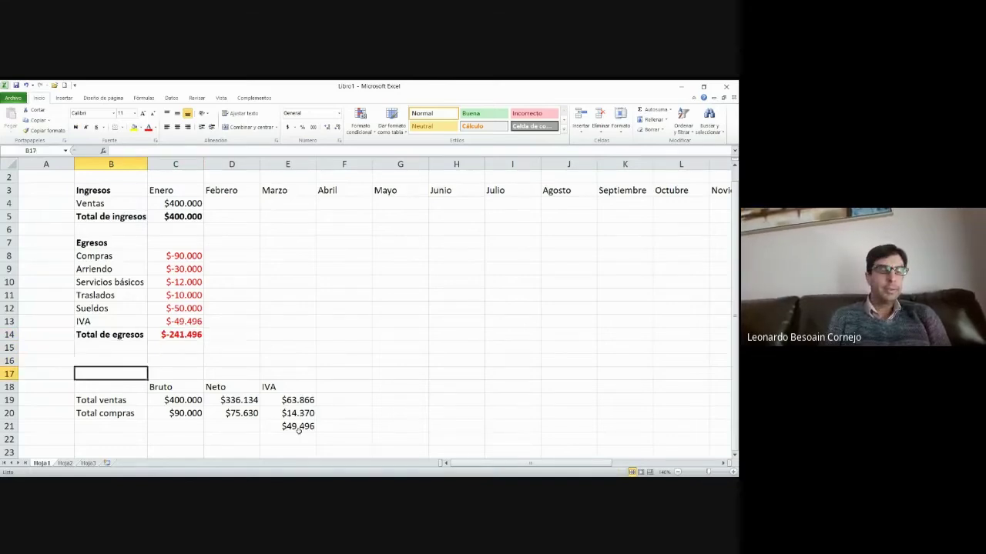
{"action": "key", "text": "Down"}
{"action": "key", "text": "shift+Right"}
{"action": "key", "text": "shift+Right"}
{"action": "key", "text": "shift+Right"}
{"action": "key", "text": "shift+Down"}
{"action": "key", "text": "shift+Down"}
{"action": "key", "text": "shift+Down"}
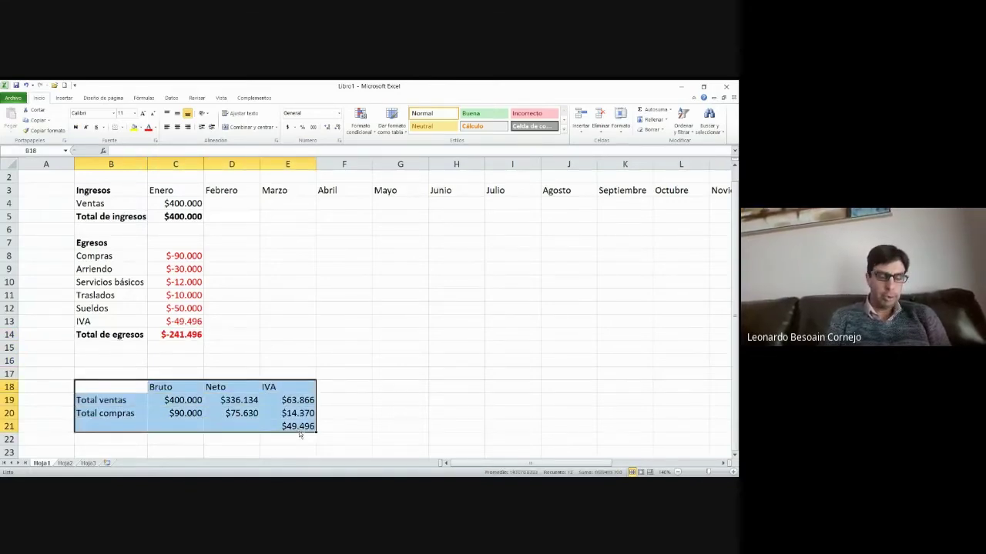
Move the IVA table two rows lower to free up space
{"action": "key", "text": "ctrl+c"}
{"action": "key", "text": "Down"}
{"action": "key", "text": "Down"}
{"action": "key", "text": "Down"}
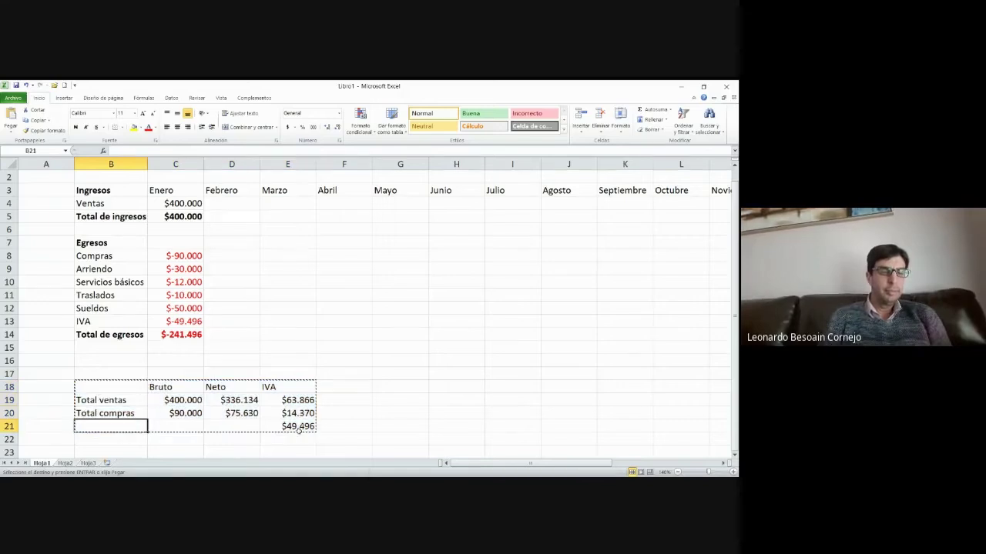
{"action": "key", "text": "Up"}
{"action": "key", "text": "ctrl+v"}
{"action": "key", "text": "Down"}
{"action": "key", "text": "Down"}
{"action": "key", "text": "Down"}
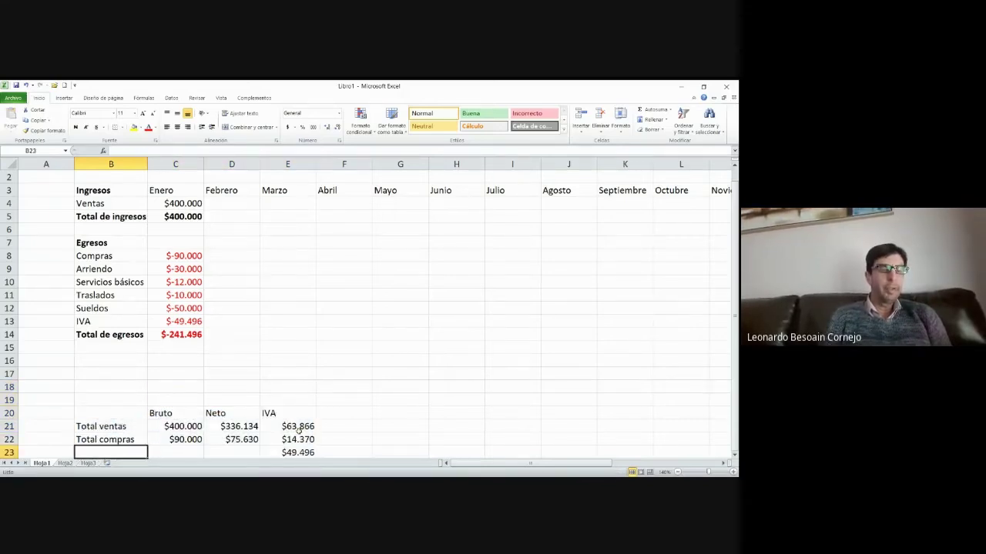
{"action": "key", "text": "Up"}
{"action": "key", "text": "Up"}
{"action": "key", "text": "Up"}
{"action": "key", "text": "Up"}
{"action": "key", "text": "Up"}
{"action": "key", "text": "Up"}
{"action": "key", "text": "Up"}
{"action": "key", "text": "Down"}
{"action": "key", "text": "Down"}
{"action": "key", "text": "Down"}
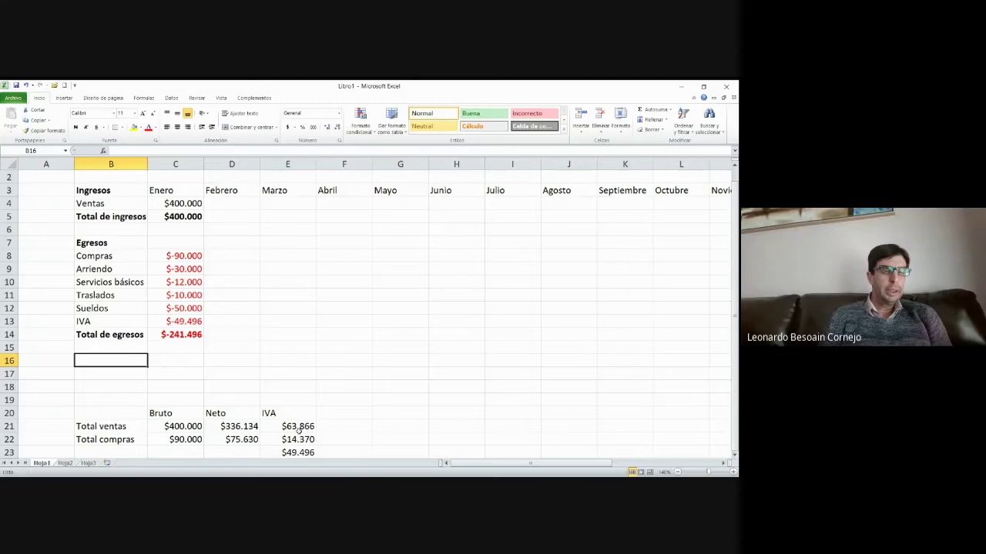
Add a 'Saldo final' row with =+C5+C14, giving $158.504 for Enero
{"action": "type", "text": "Sa"}
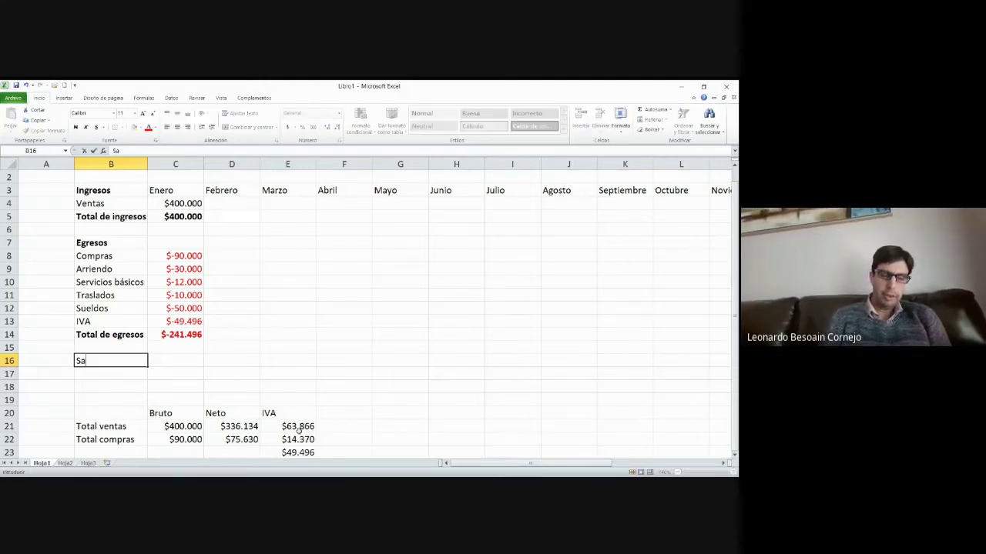
{"action": "type", "text": "ldo final"}
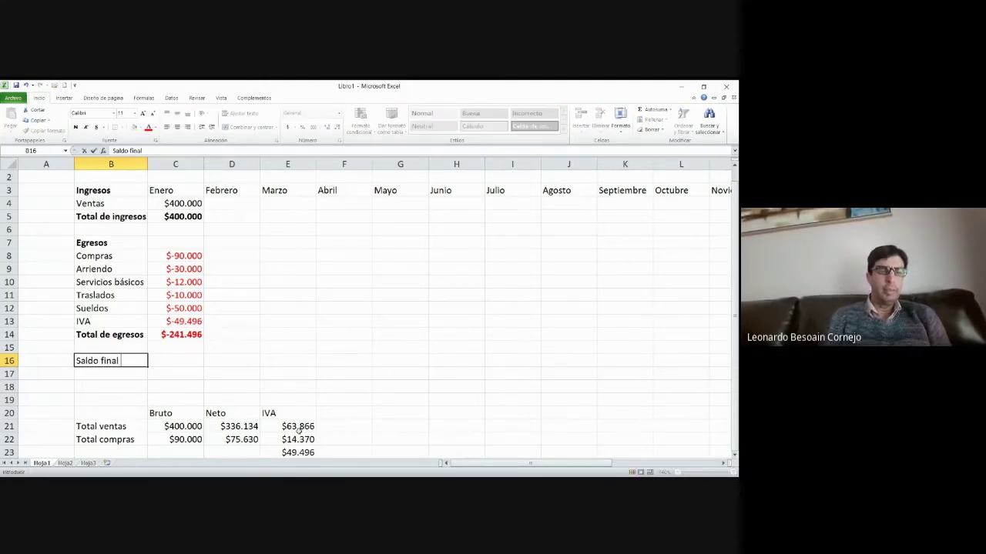
{"action": "key", "text": "Tab"}
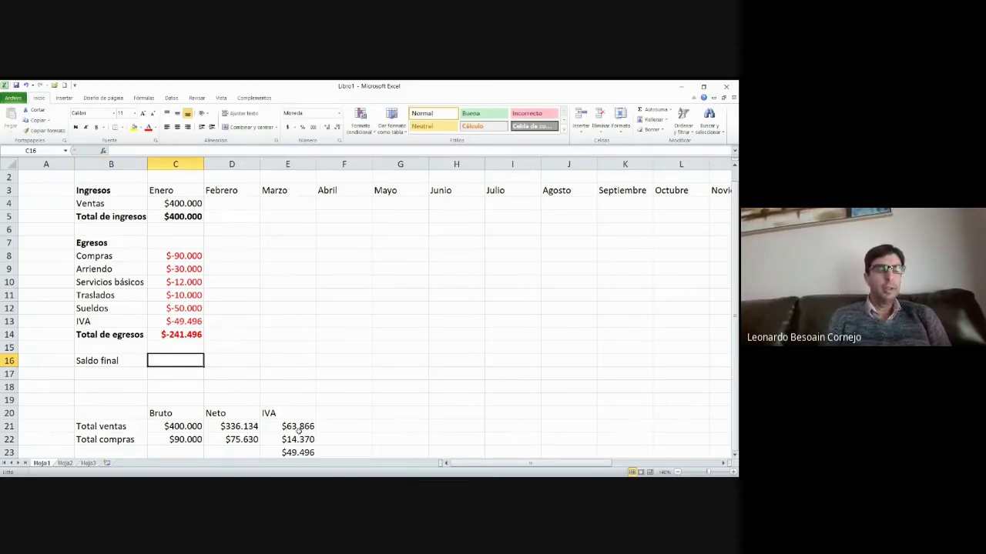
{"action": "type", "text": "+"}
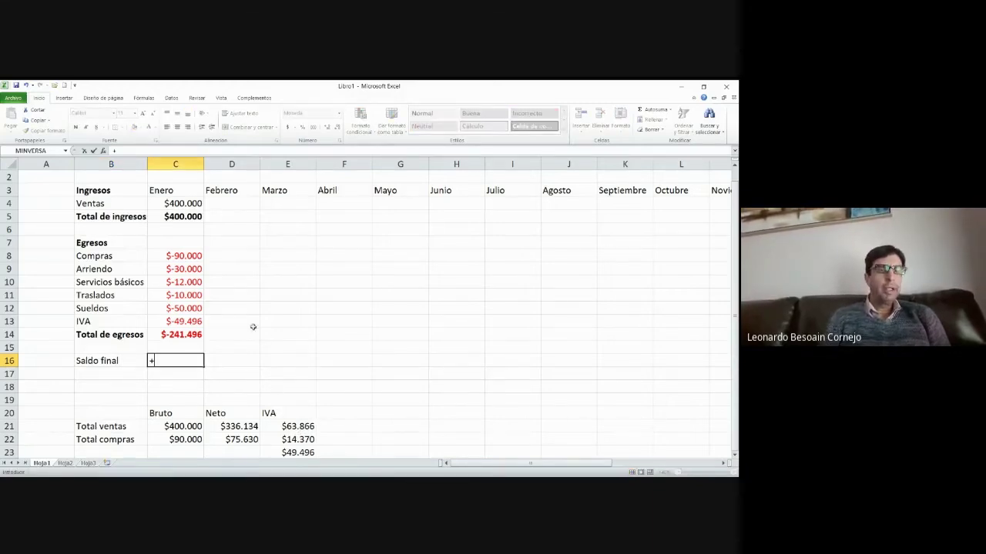
{"action": "left_click", "coordinate": [181, 218]}
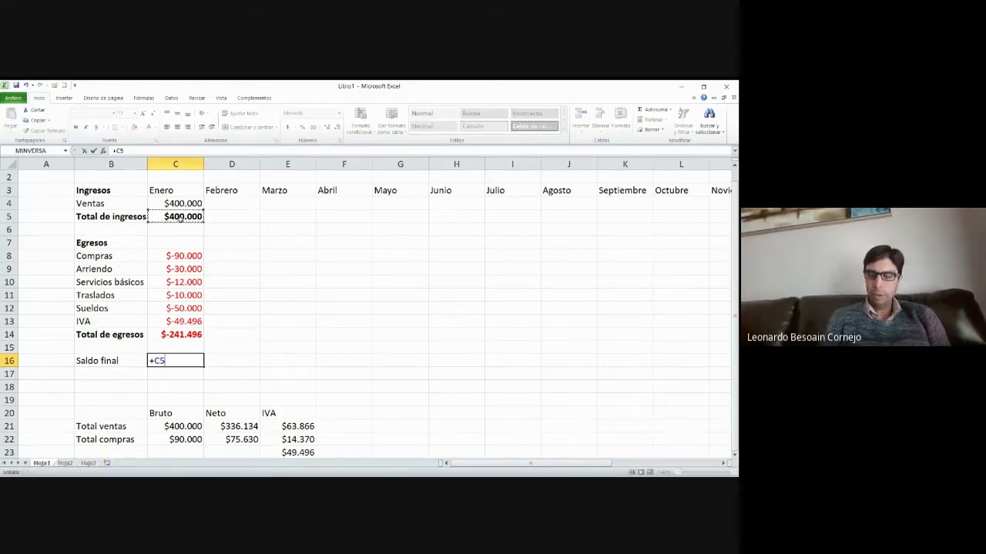
{"action": "type", "text": "+"}
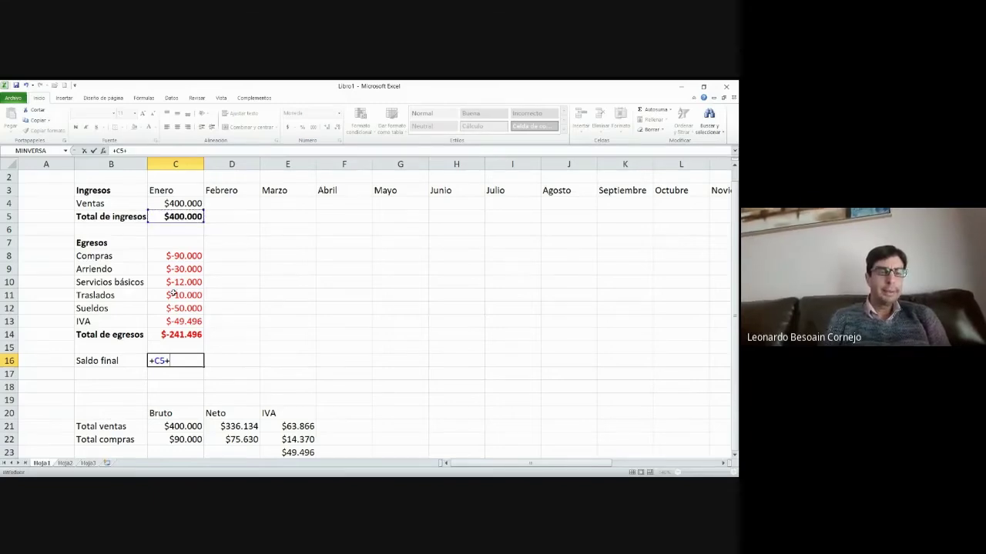
{"action": "left_click", "coordinate": [178, 334]}
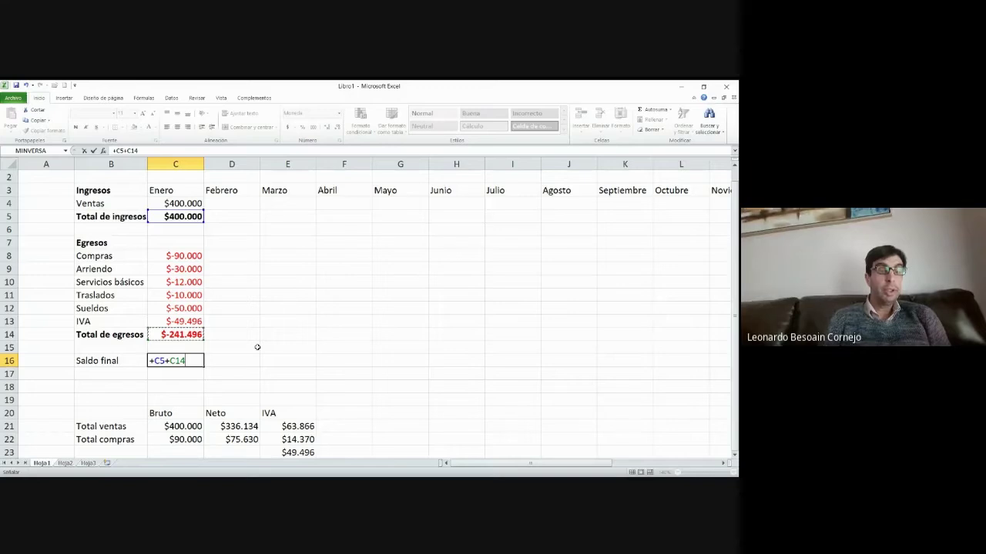
{"action": "key", "text": "Return"}
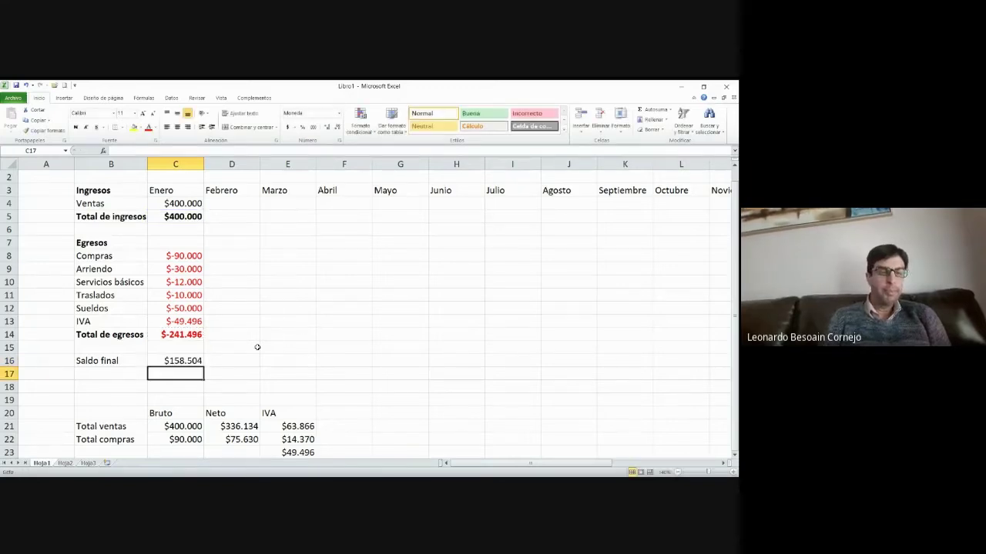
Make row 16 bold from B16 through M16
{"action": "key", "text": "Up"}
{"action": "key", "text": "Left"}
{"action": "key", "text": "shift+Right"}
{"action": "key", "text": "shift+Right"}
{"action": "key", "text": "shift+Right"}
{"action": "key", "text": "shift+Right"}
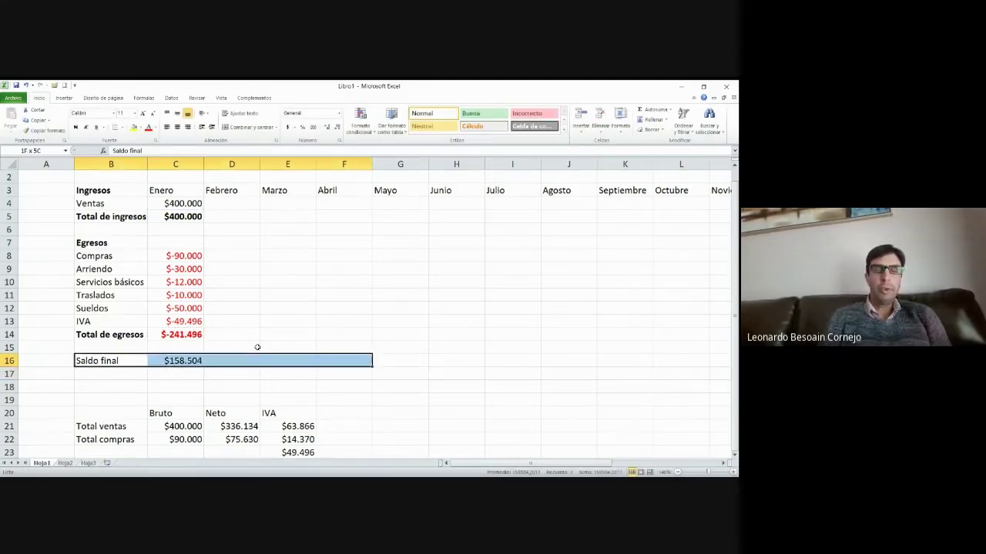
{"action": "key", "text": "shift+Right"}
{"action": "key", "text": "shift+Right"}
{"action": "key", "text": "shift+Right"}
{"action": "key", "text": "shift+Right"}
{"action": "key", "text": "shift+Right"}
{"action": "key", "text": "shift+Right"}
{"action": "key", "text": "shift+Right"}
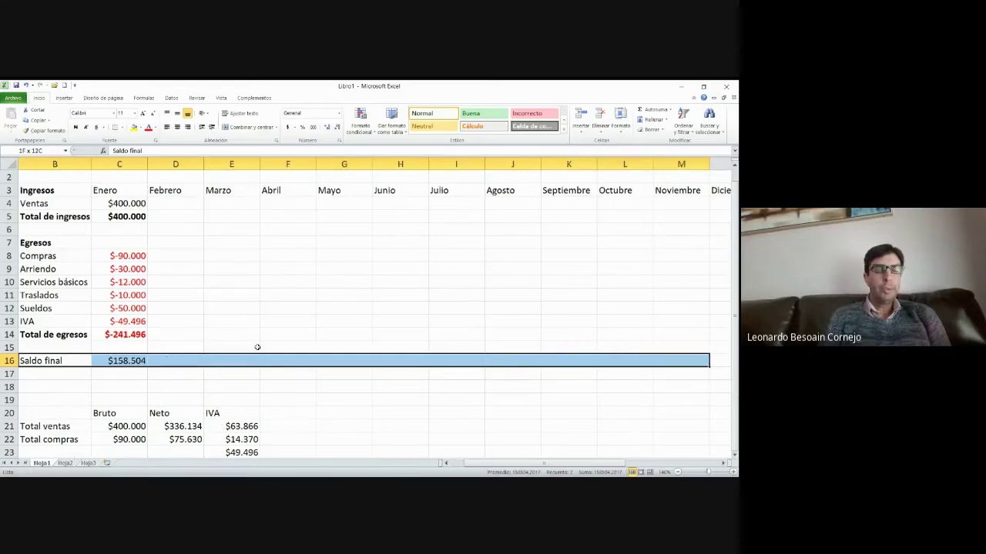
{"action": "key", "text": "shift+Right"}
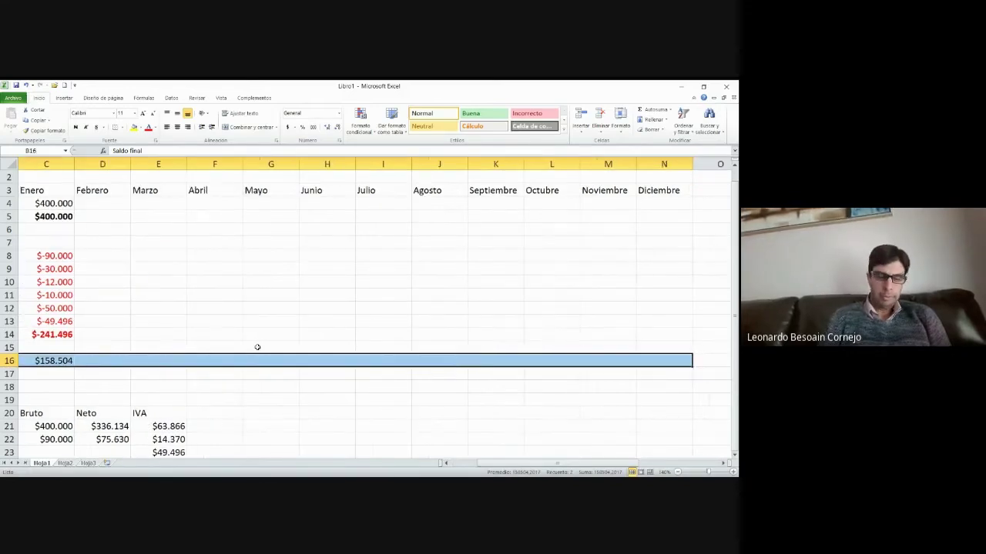
{"action": "key", "text": "ctrl+n"}
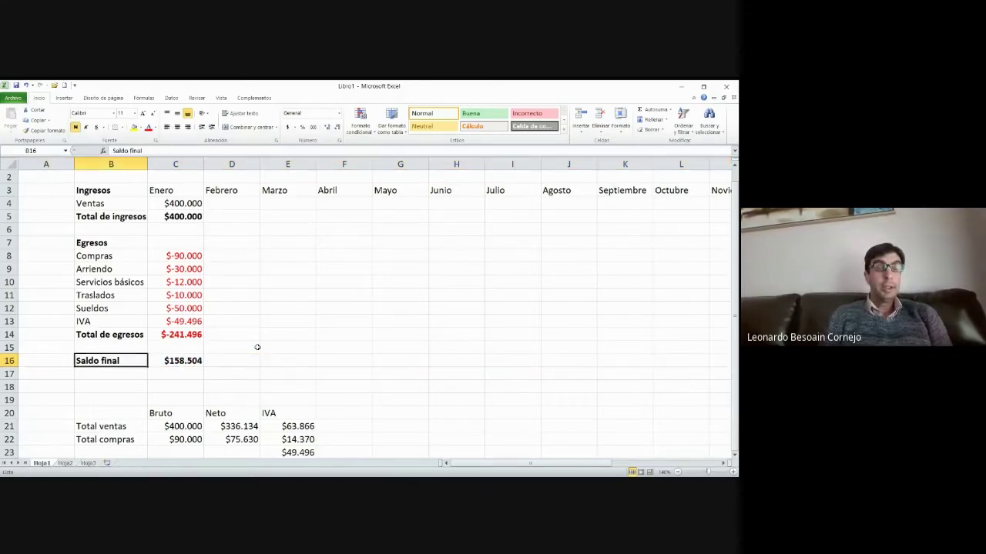
{"action": "key", "text": "Right"}
{"action": "key", "text": "Left"}
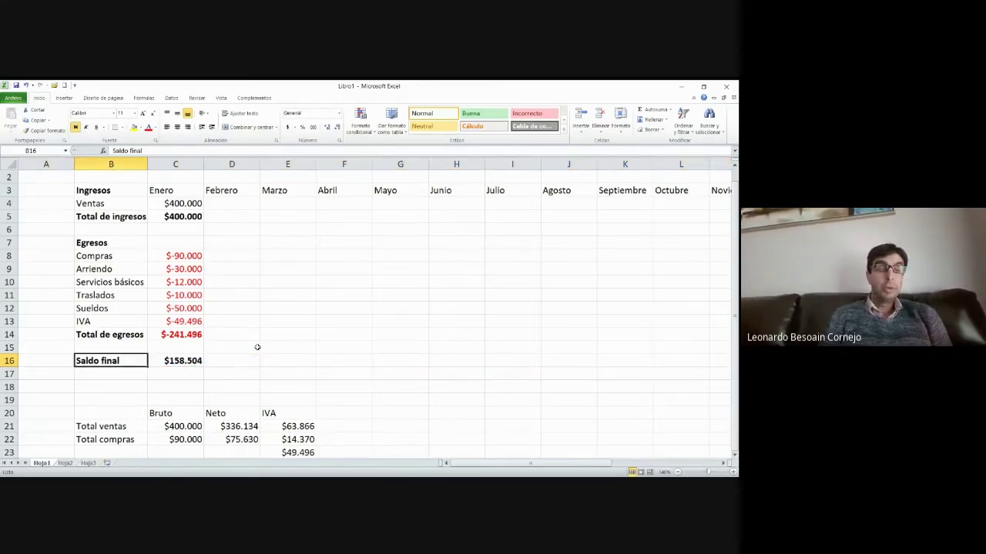
Overwrite the B16 label with 'Flujo neto'
{"action": "type", "text": "Fl"}
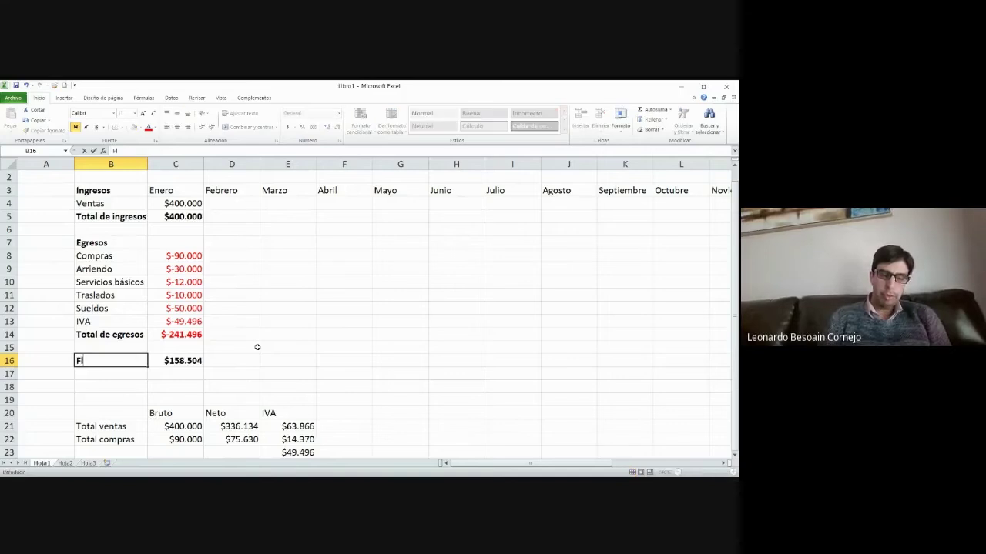
{"action": "type", "text": "ujo neto"}
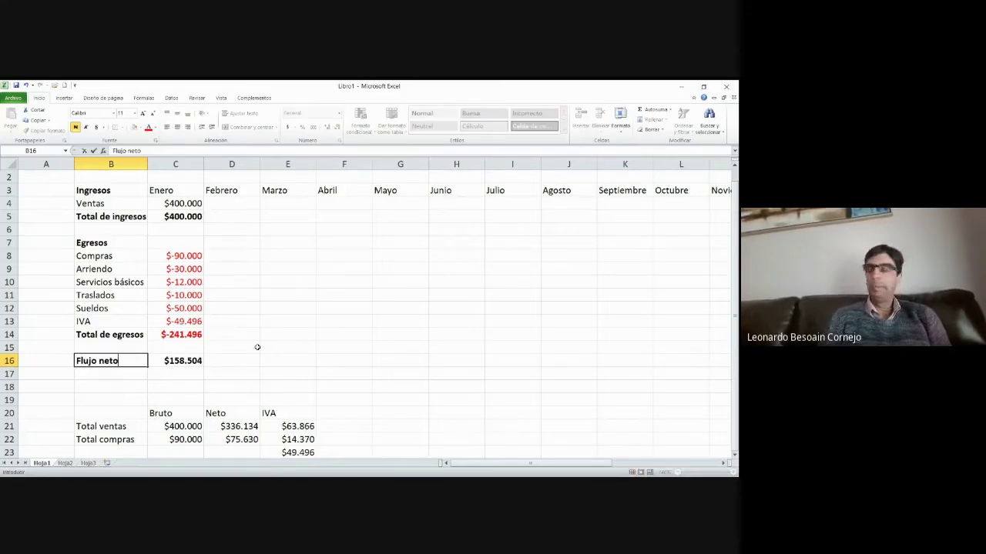
{"action": "key", "text": "Right"}
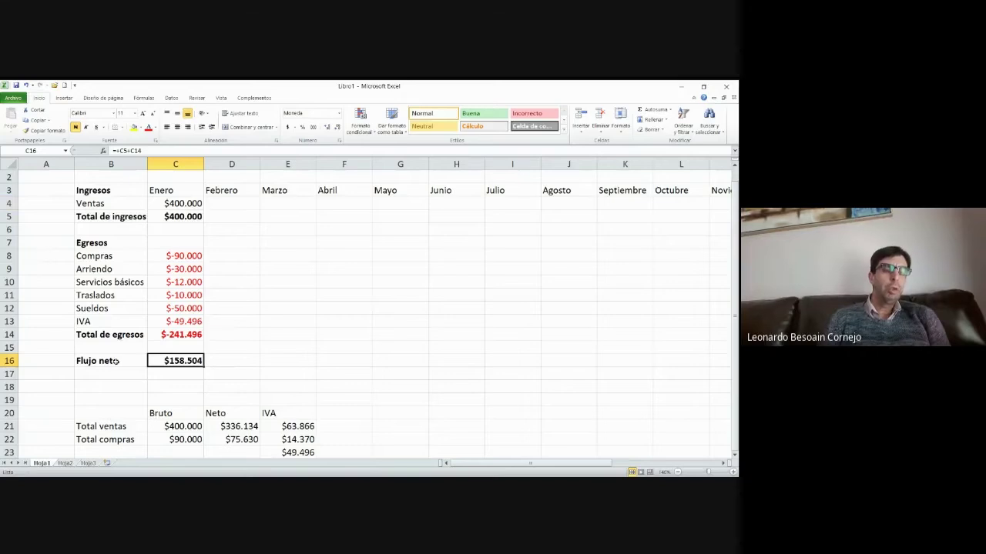
{"action": "left_click", "coordinate": [107, 375]}
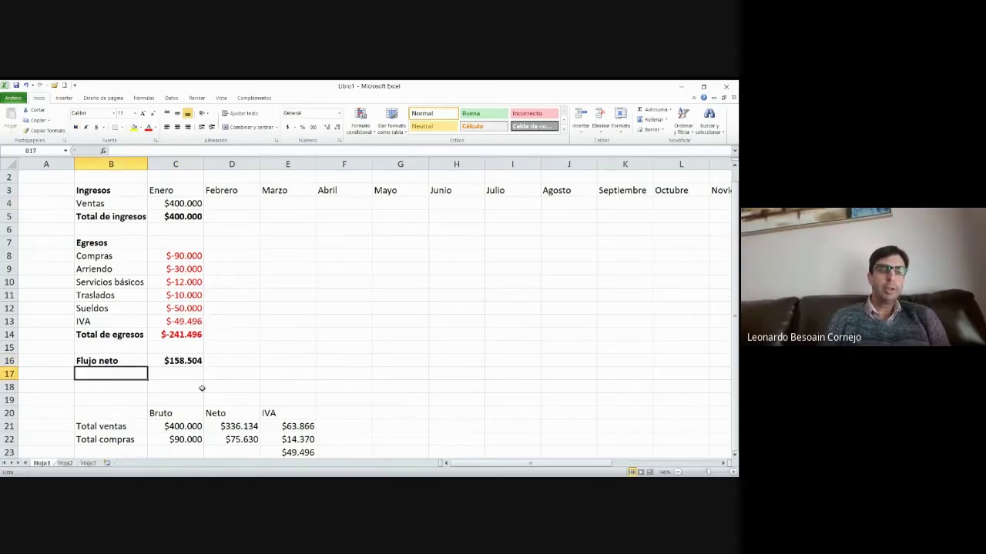
{"action": "type", "text": "Sa"}
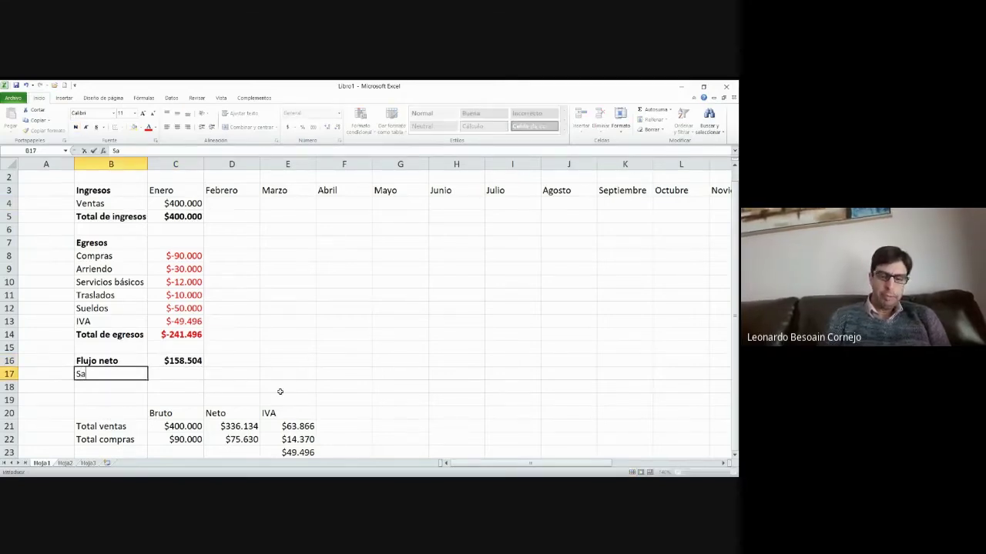
{"action": "type", "text": "ldo inicial"}
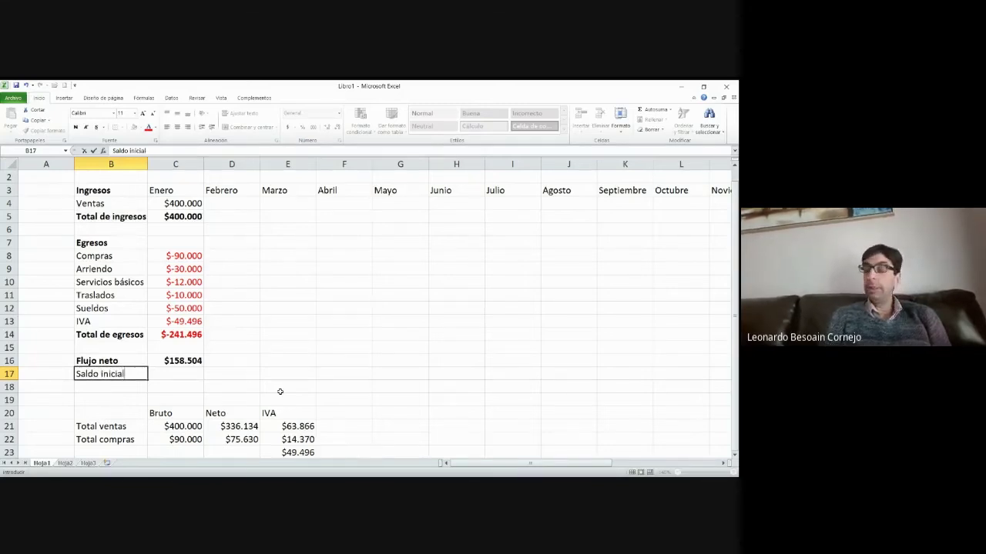
{"action": "key", "text": "Return"}
{"action": "type", "text": "S"}
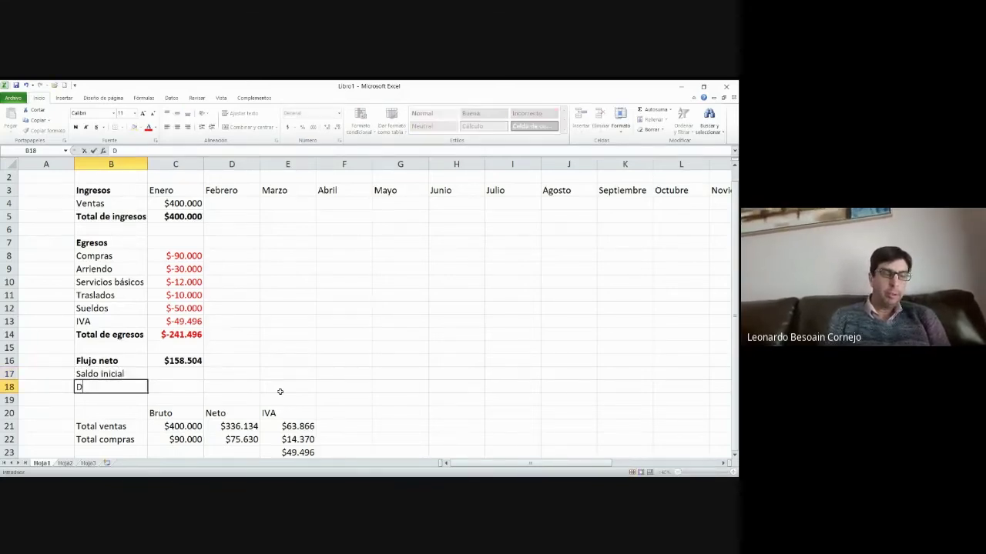
{"action": "key", "text": "BackSpace"}
{"action": "type", "text": "Salf"}
{"action": "key", "text": "BackSpace"}
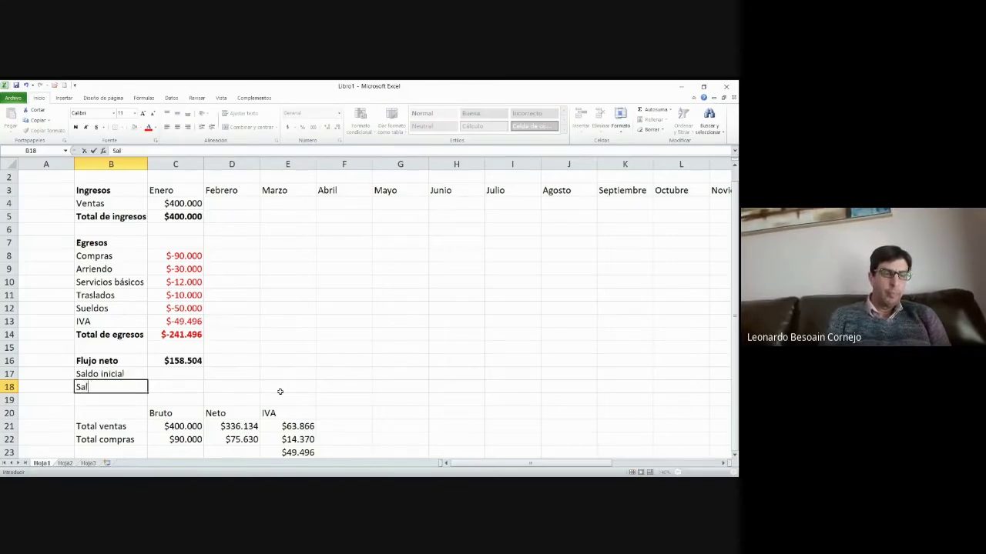
{"action": "type", "text": "do final"}
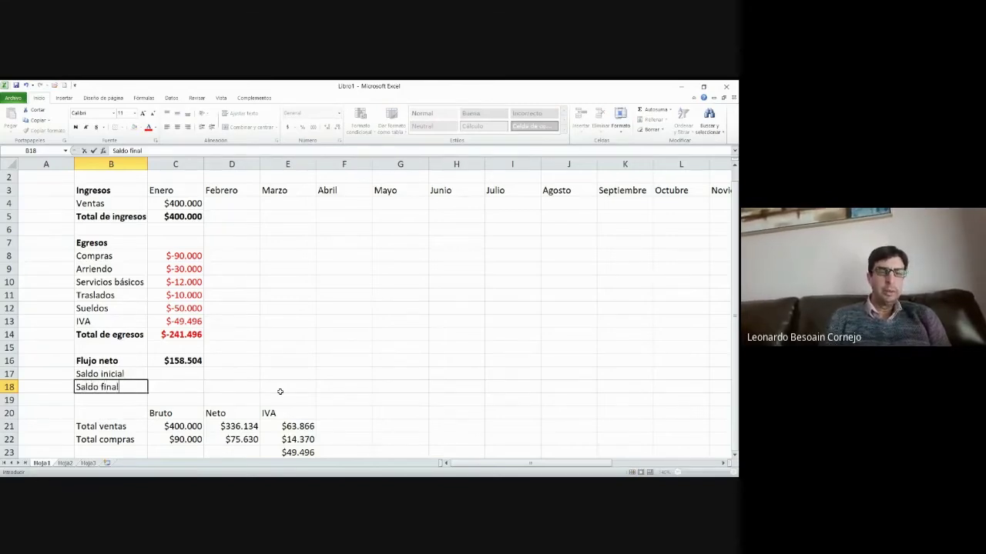
{"action": "key", "text": "Up"}
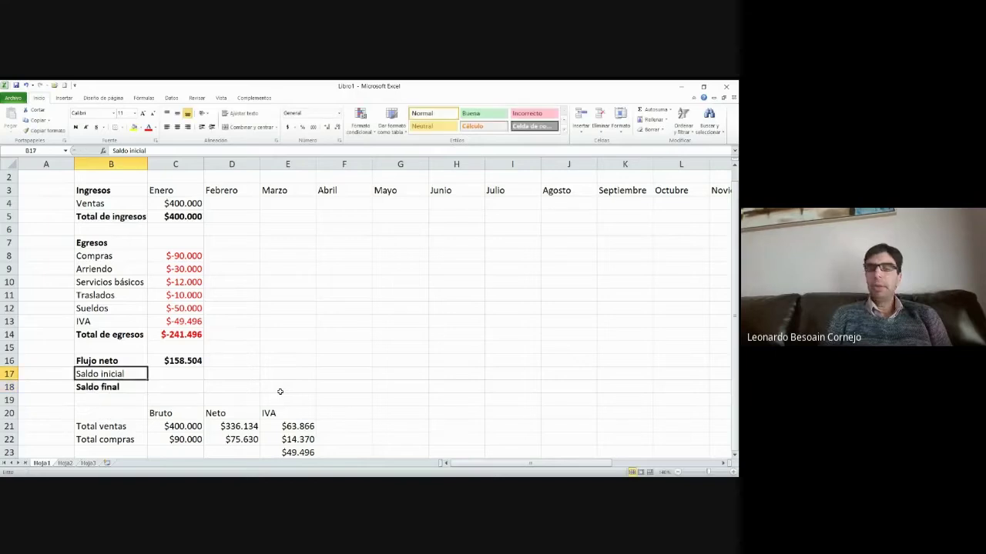
{"action": "key", "text": "Right"}
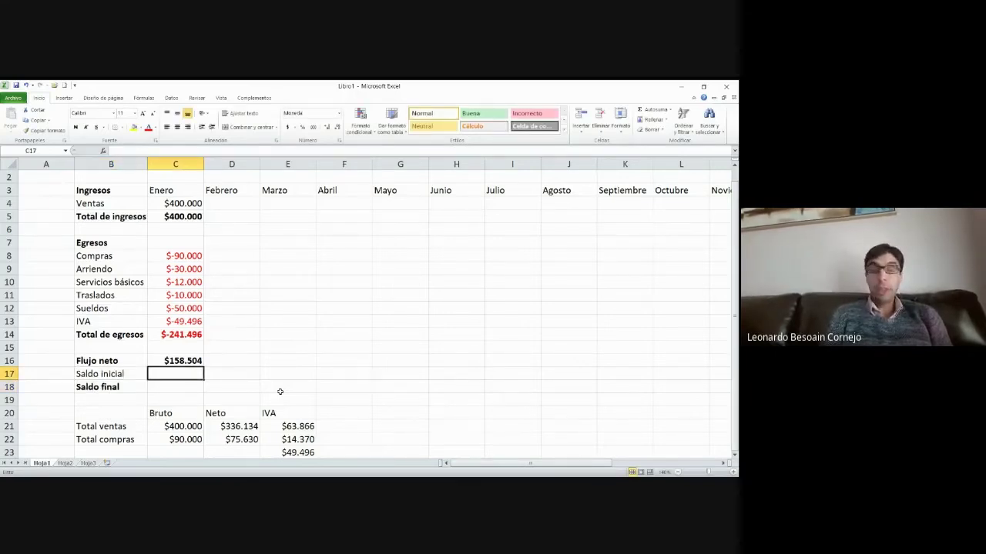
{"action": "type", "text": "50."}
{"action": "type", "text": "0000"}
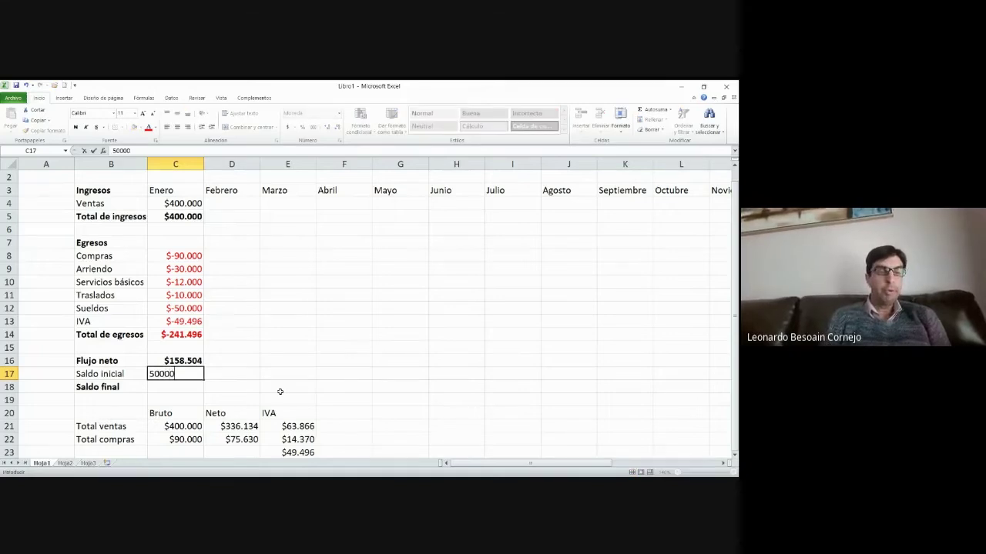
{"action": "key", "text": "Return"}
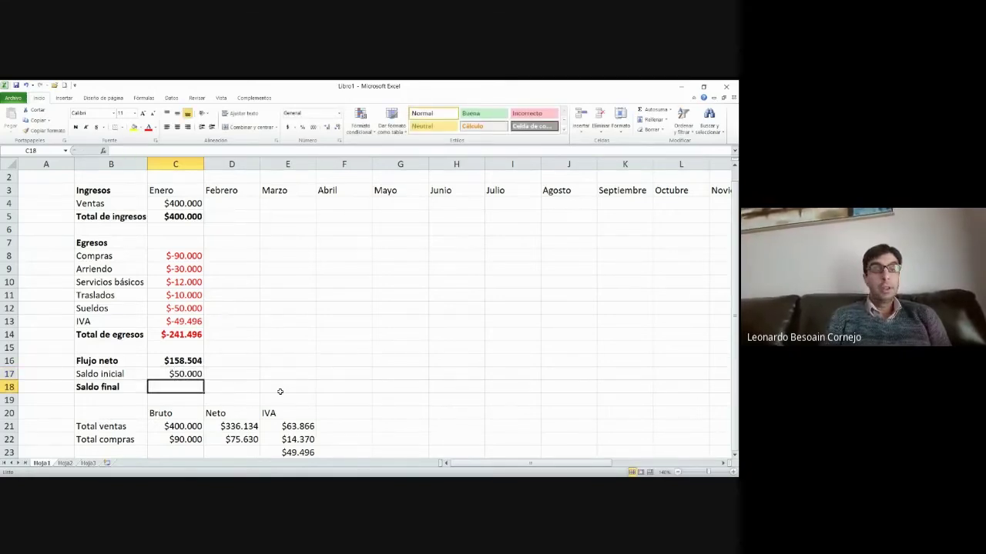
{"action": "type", "text": "+"}
{"action": "key", "text": "Up"}
{"action": "key", "text": "Up"}
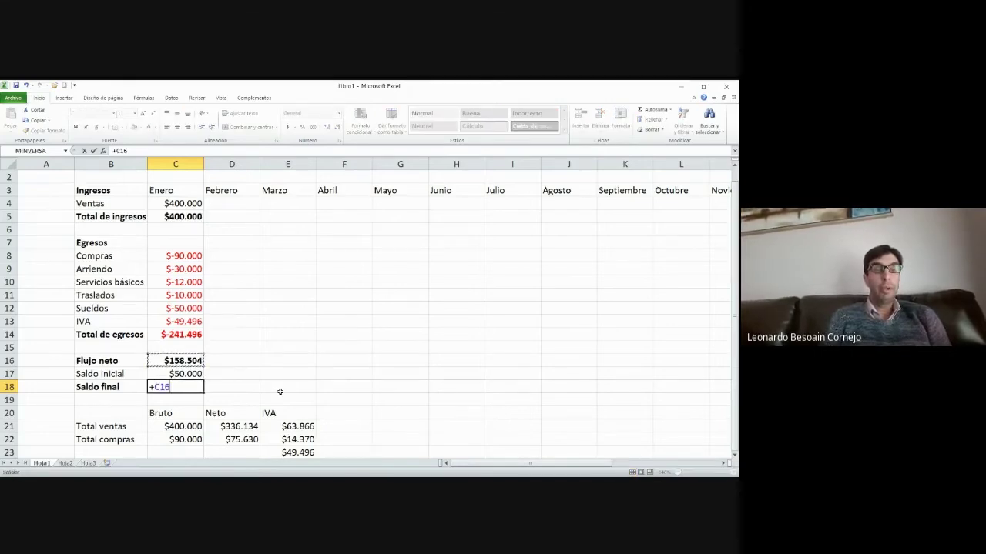
{"action": "type", "text": "+"}
{"action": "key", "text": "Up"}
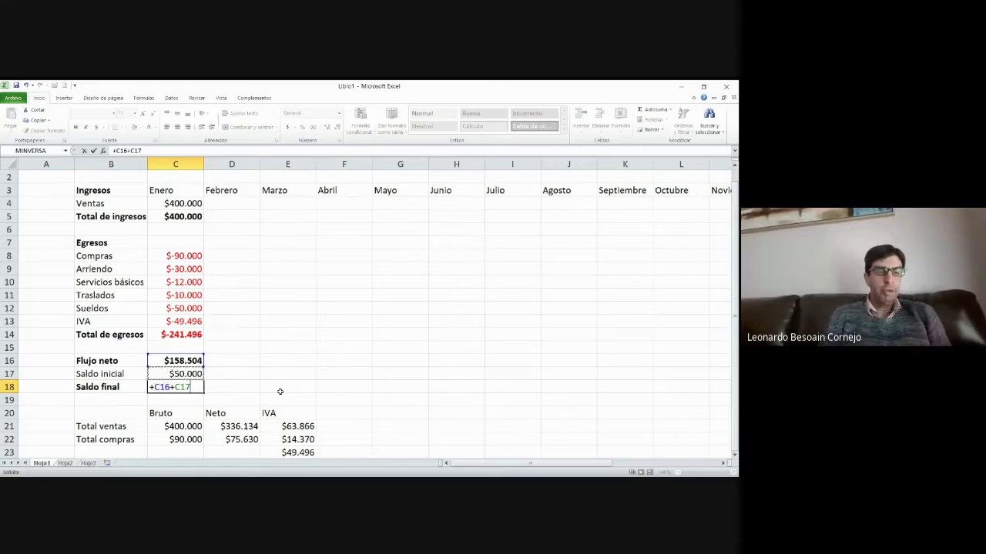
{"action": "key", "text": "Return"}
{"action": "key", "text": "Up"}
{"action": "key", "text": "Left"}
{"action": "key", "text": "Right"}
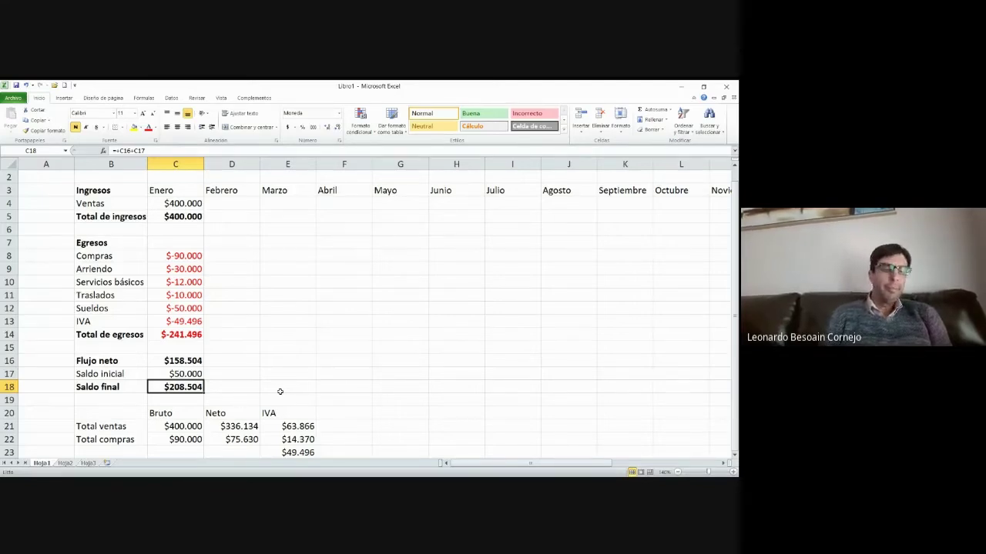
{"action": "left_click_drag", "start_coordinate": [112, 268], "coordinate": [110, 308]}
Select cell D4 for Febrero's Ventas amount
{"action": "left_click", "coordinate": [123, 320]}
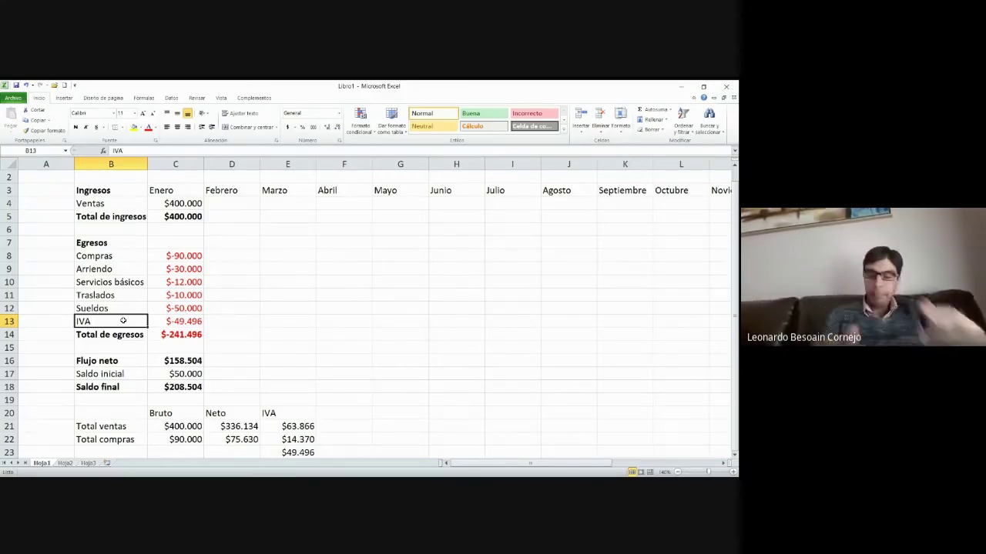
{"action": "left_click", "coordinate": [230, 202]}
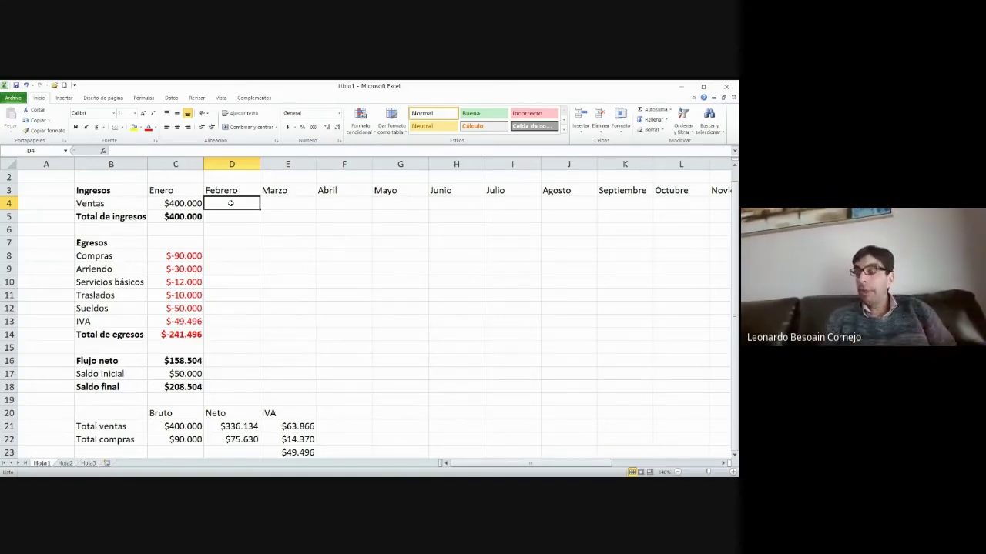
Enter 350000 as Febrero's Ventas in D4
{"action": "type", "text": "350000"}
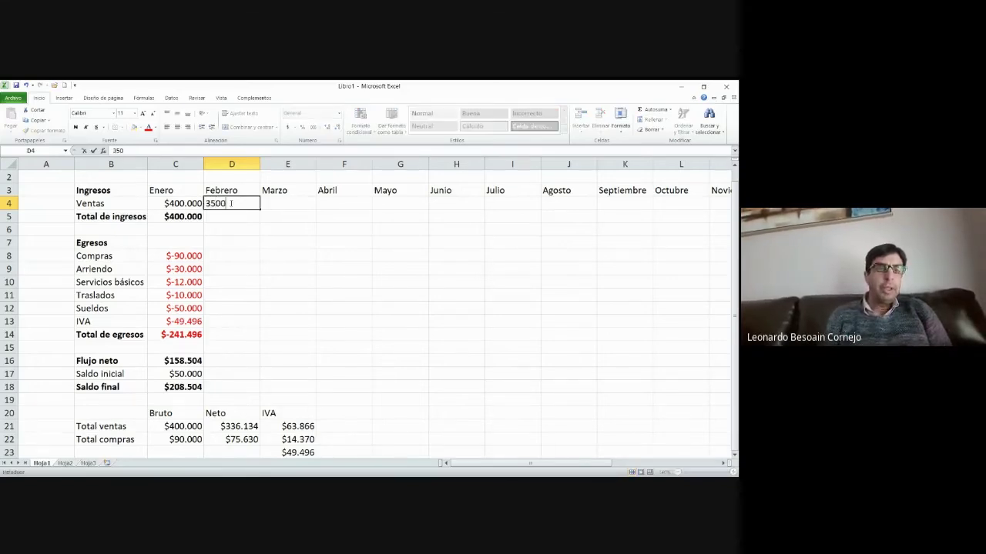
{"action": "key", "text": "Return"}
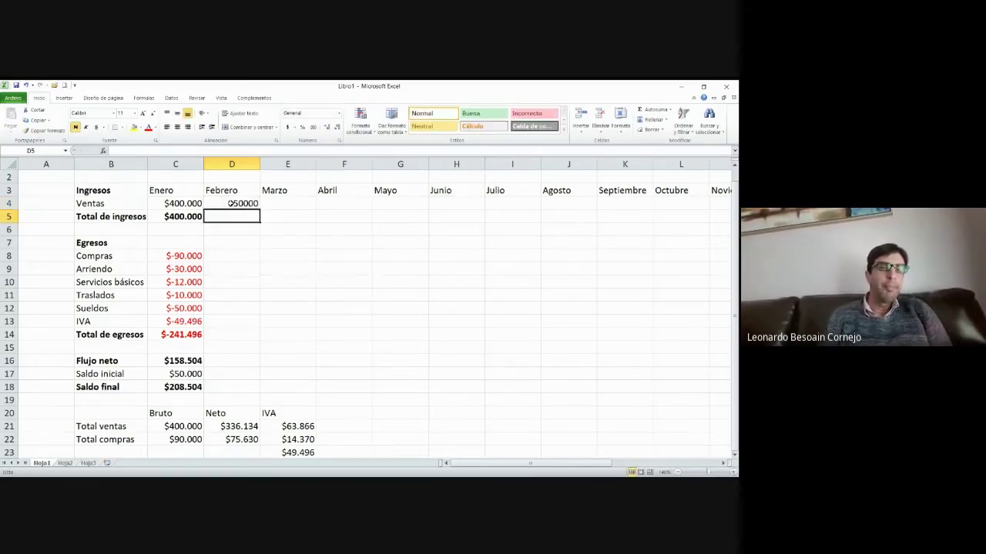
{"action": "left_click", "coordinate": [231, 203]}
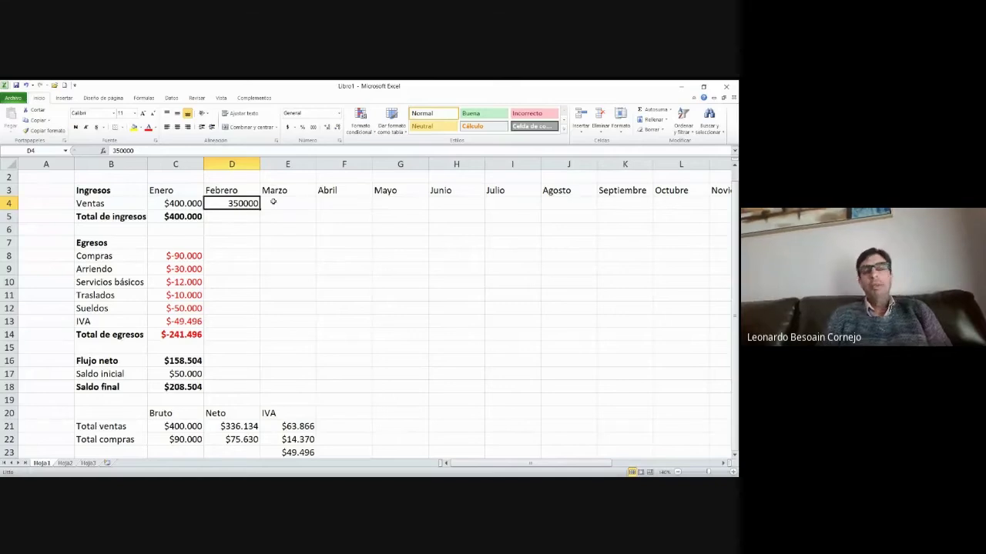
Copy the currency formatting of C4:C18 onto D4:D18
{"action": "left_click", "coordinate": [40, 131]}
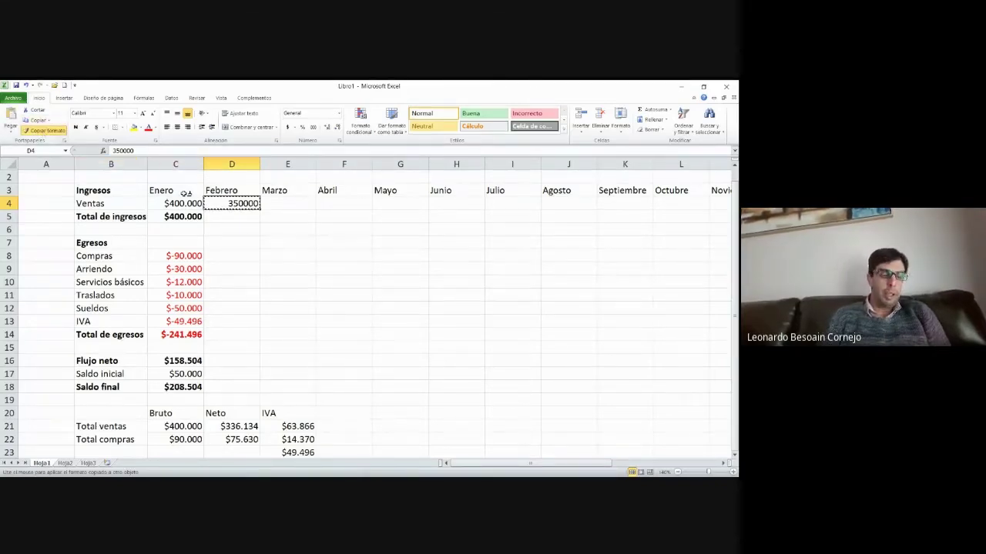
{"action": "key", "text": "Escape"}
{"action": "mouse_move", "coordinate": [188, 204]}
{"action": "left_mouse_down"}
{"action": "mouse_move", "coordinate": [198, 329]}
{"action": "mouse_move", "coordinate": [189, 387]}
{"action": "left_mouse_up"}
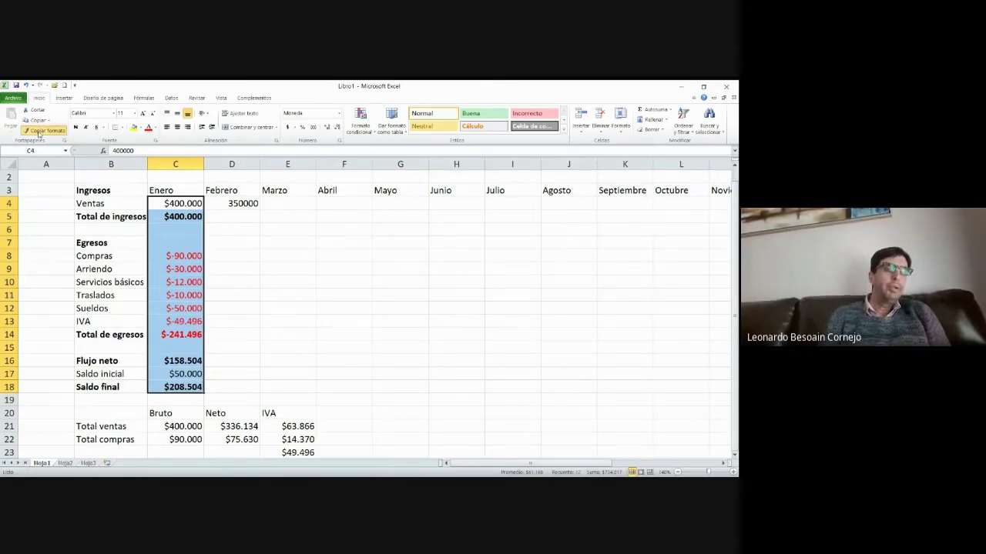
{"action": "left_click", "coordinate": [44, 130]}
{"action": "left_click_drag", "start_coordinate": [233, 202], "coordinate": [232, 388]}
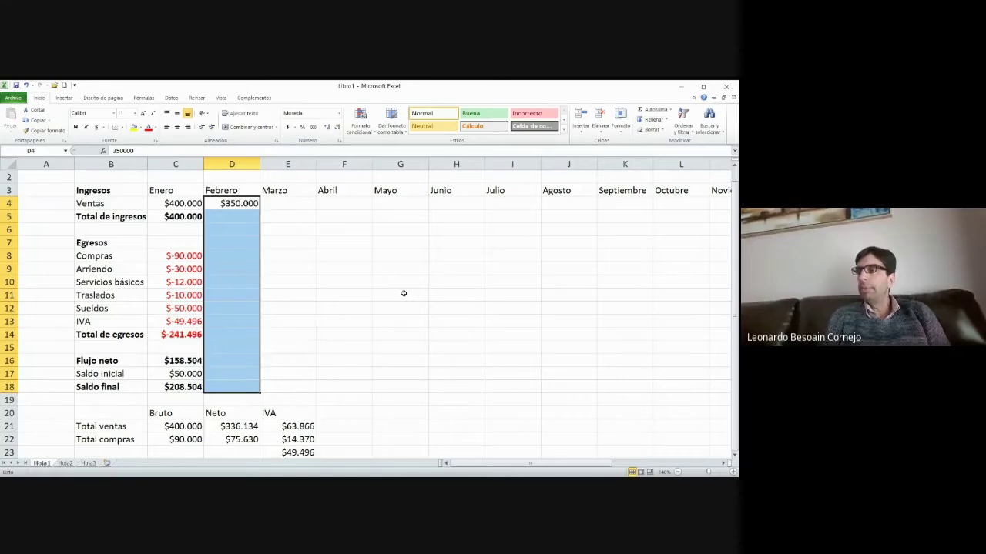
{"action": "left_click", "coordinate": [222, 251]}
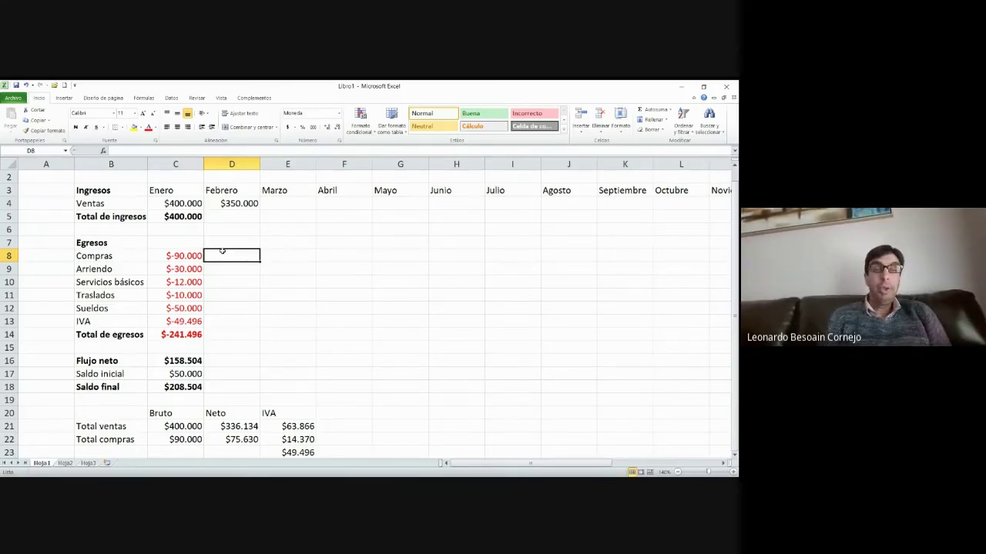
Enter the demonstration value 252458741 in G8
{"action": "key", "text": "Right"}
{"action": "key", "text": "Right"}
{"action": "key", "text": "Right"}
{"action": "type", "text": "2"}
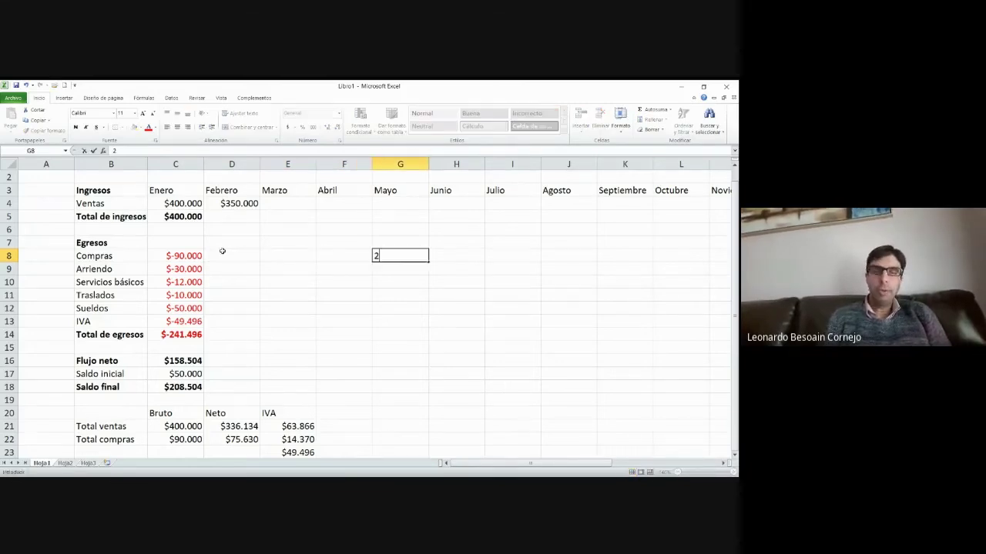
{"action": "type", "text": "52458"}
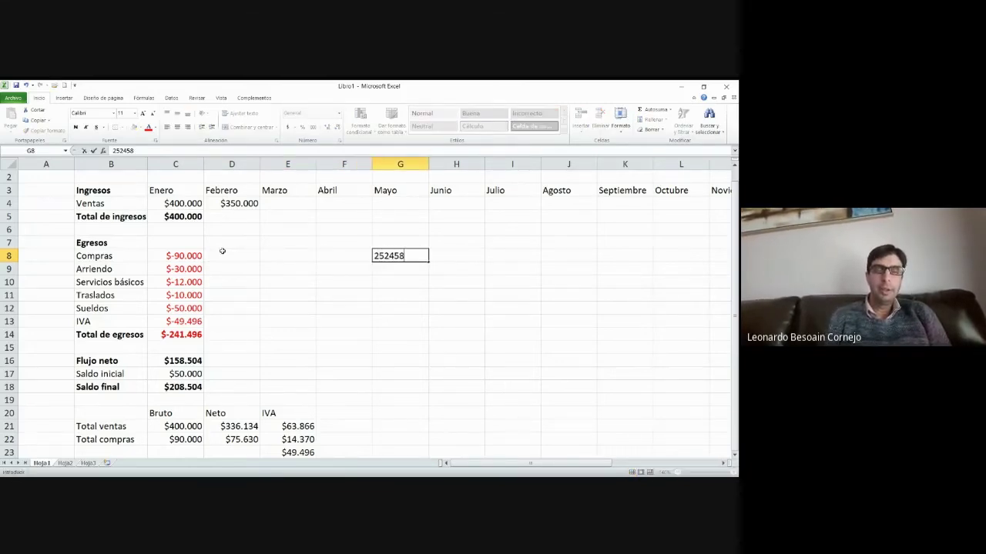
{"action": "type", "text": "741"}
{"action": "key", "text": "Return"}
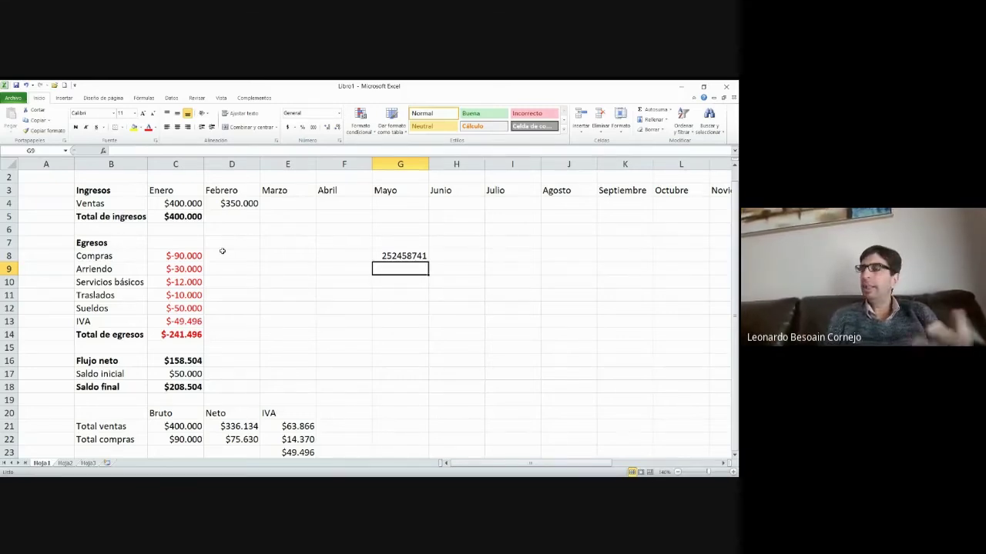
Give G8 C4's currency format, autofit column G, then clear G8
{"action": "key", "text": "Up"}
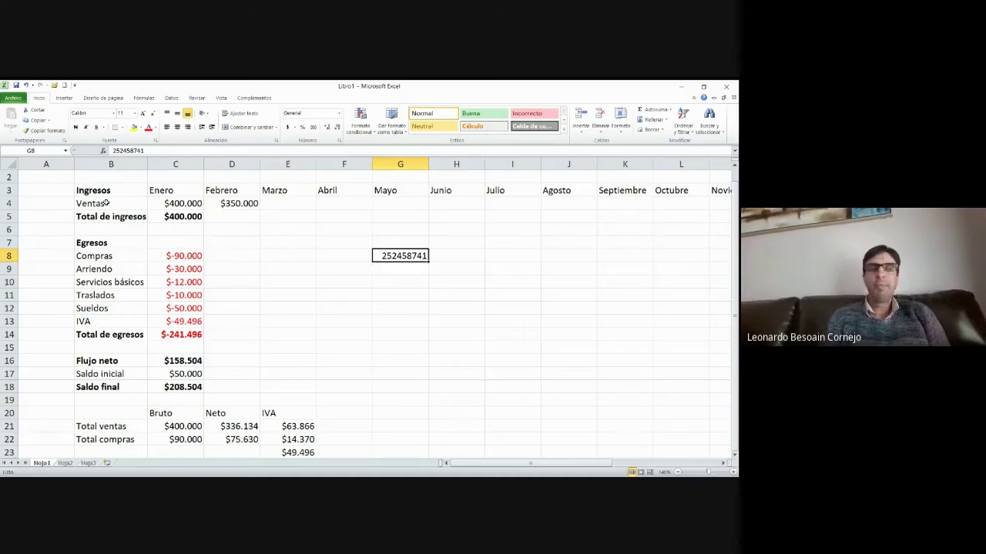
{"action": "left_click", "coordinate": [174, 203]}
{"action": "left_click", "coordinate": [39, 130]}
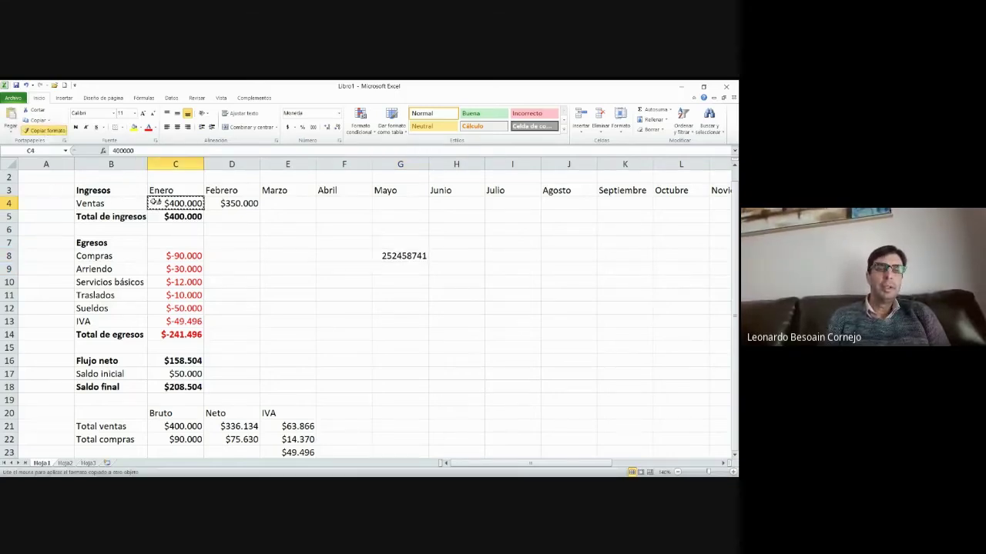
{"action": "left_click", "coordinate": [402, 257]}
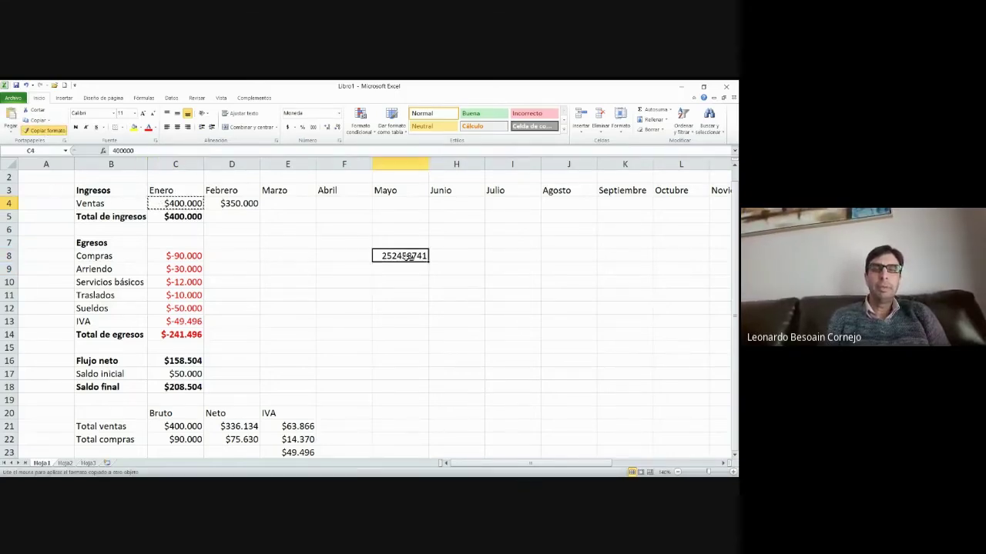
{"action": "double_click", "coordinate": [428, 164]}
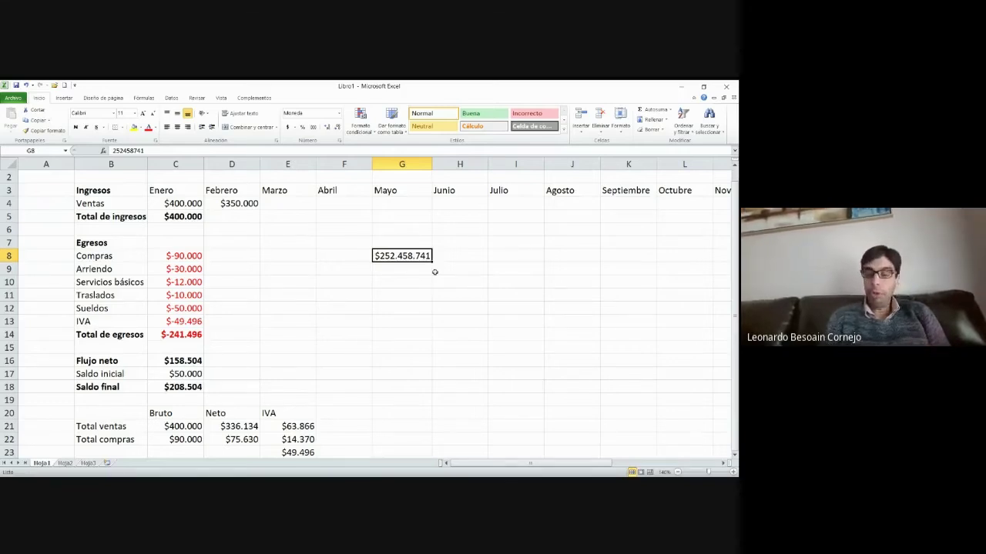
{"action": "key", "text": "Delete"}
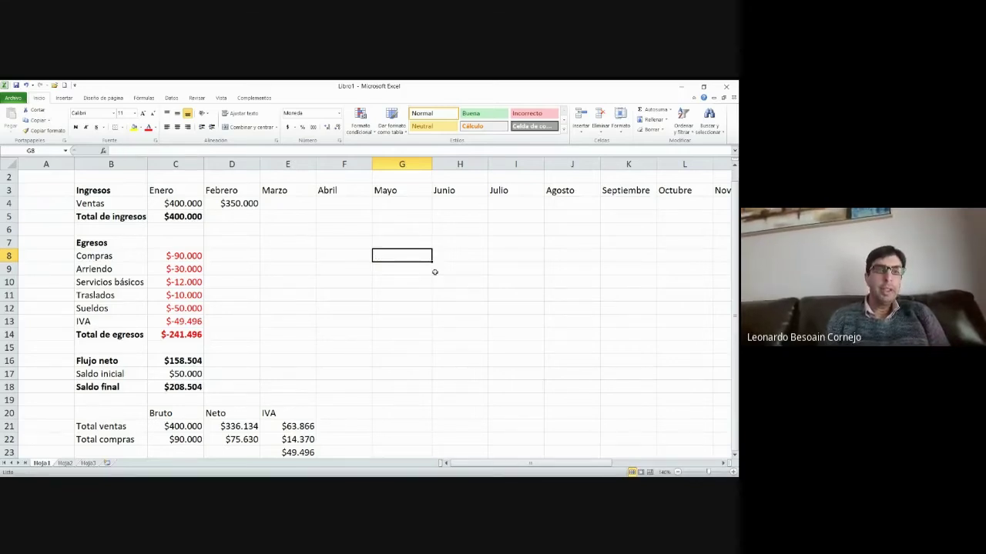
Undo the Marzo column and link Febrero's Total de ingresos in D5 to sales with =D4
{"action": "left_click_drag", "start_coordinate": [292, 206], "coordinate": [302, 391]}
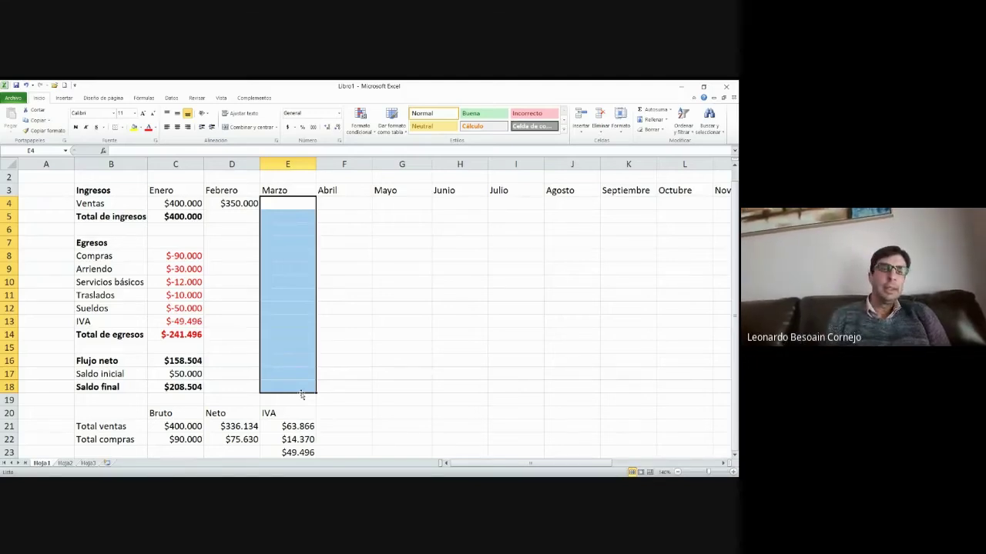
{"action": "key", "text": "ctrl+z"}
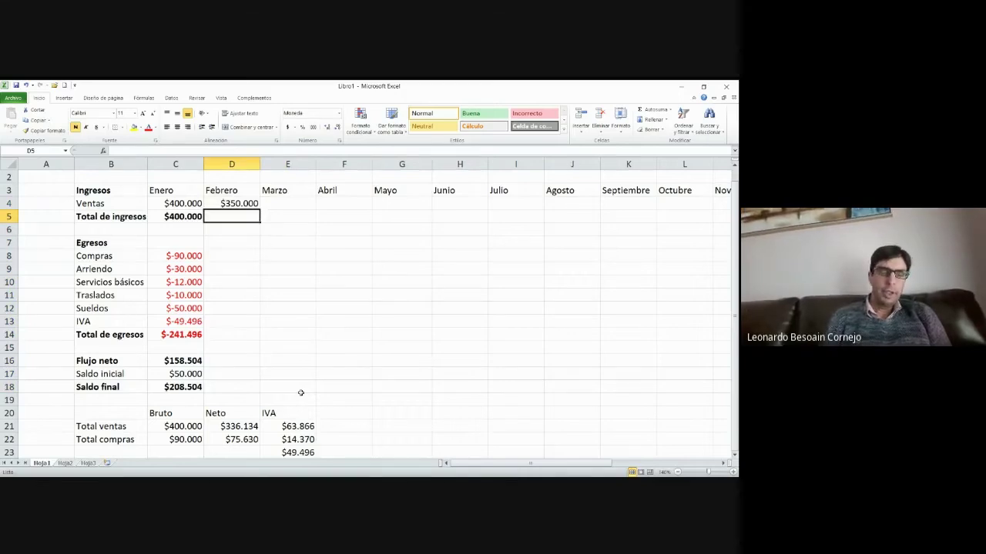
{"action": "type", "text": "=D4"}
{"action": "key", "text": "Return"}
{"action": "key", "text": "Return"}
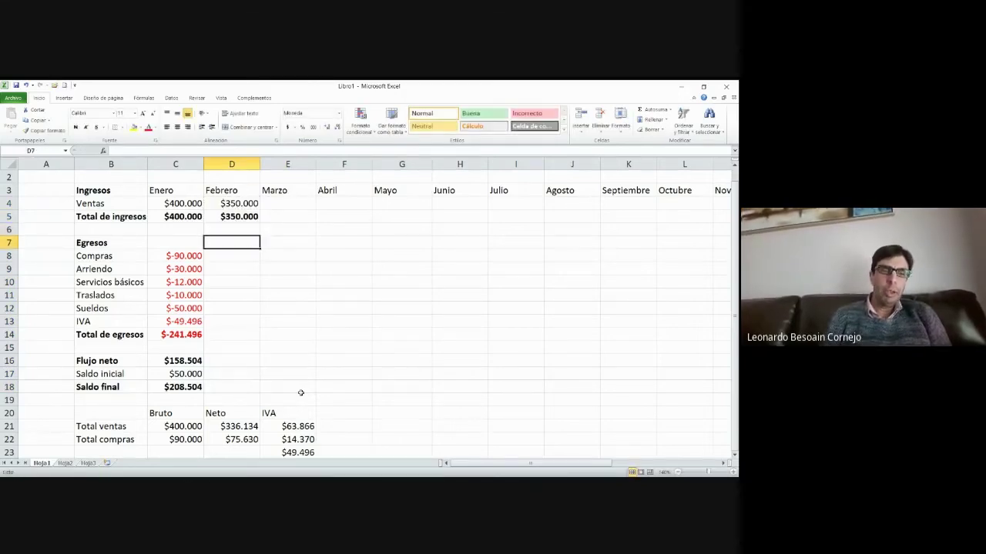
{"action": "key", "text": "Return"}
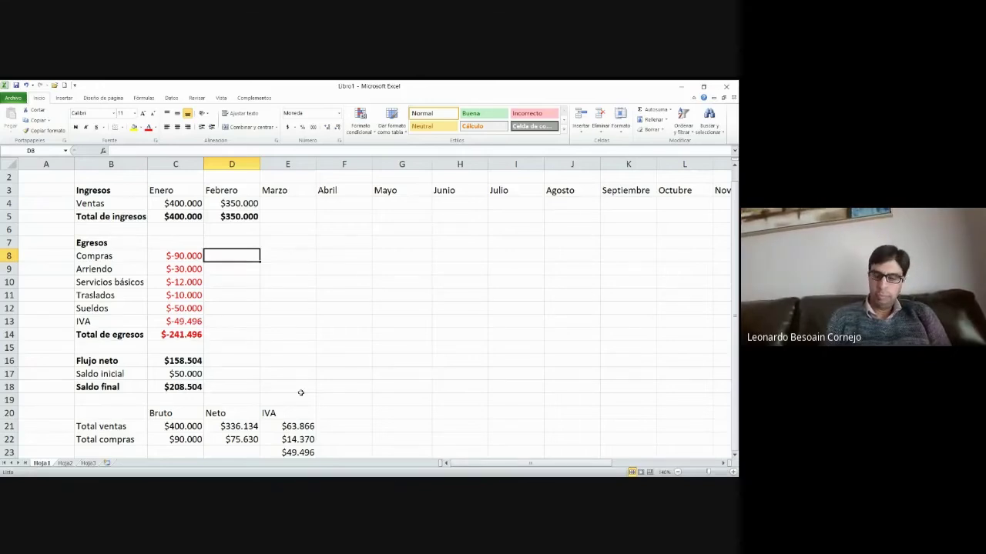
Enter Febrero's Compras in D8 as $-80.000, correcting the extra zero
{"action": "type", "text": "80000"}
{"action": "key", "text": "Return"}
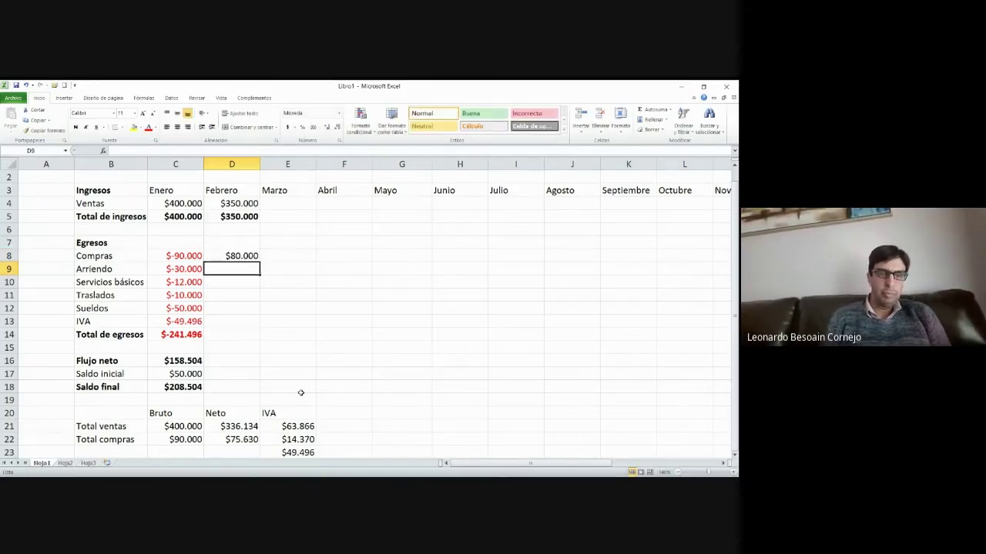
{"action": "key", "text": "Up"}
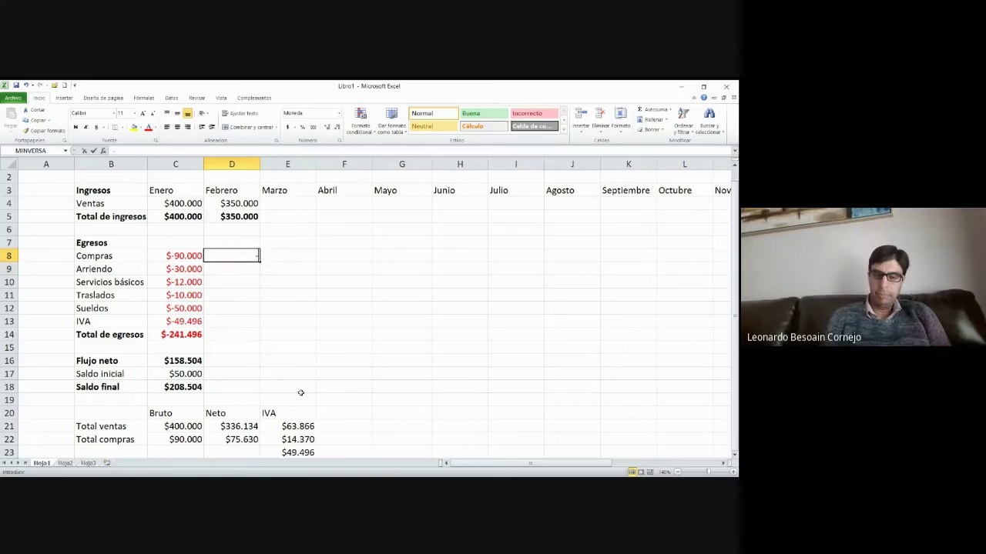
{"action": "type", "text": "-800000"}
{"action": "key", "text": "Return"}
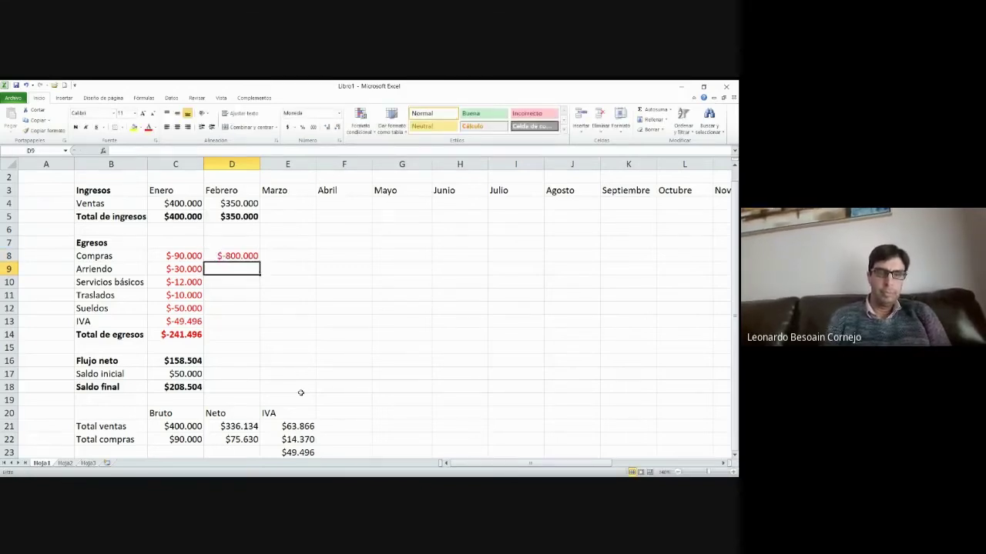
{"action": "type", "text": "="}
{"action": "key", "text": "Up"}
{"action": "key", "text": "Escape"}
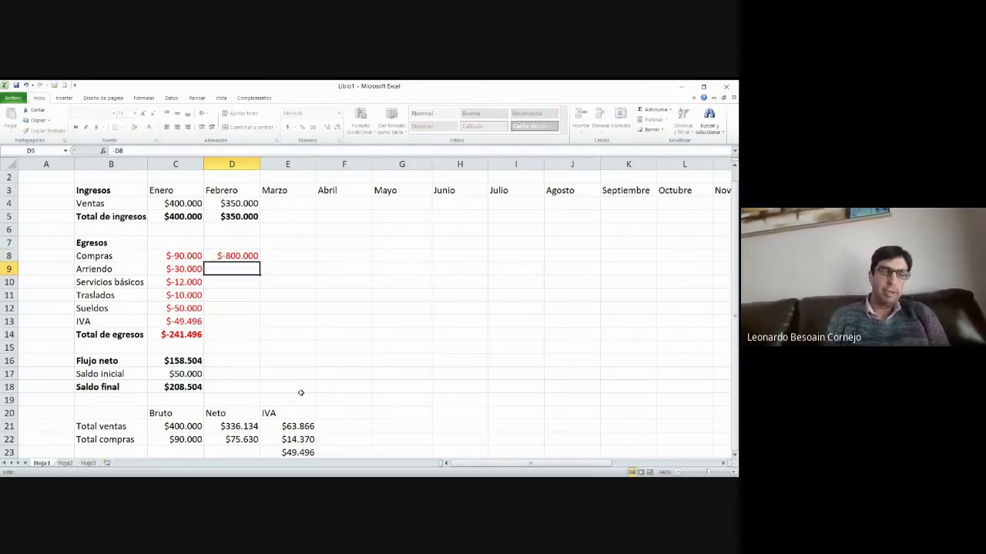
{"action": "key", "text": "Up"}
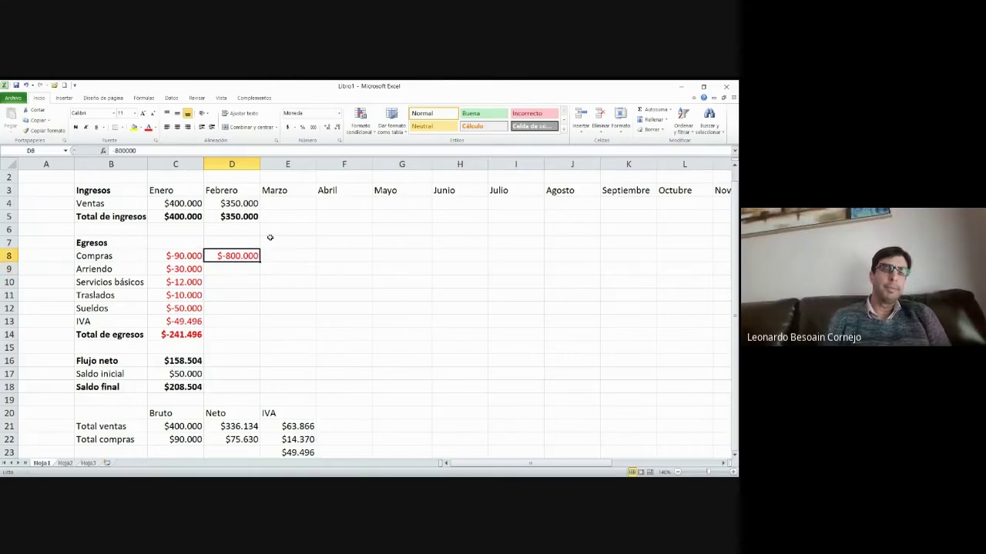
{"action": "left_click", "coordinate": [167, 150]}
{"action": "key", "text": "BackSpace"}
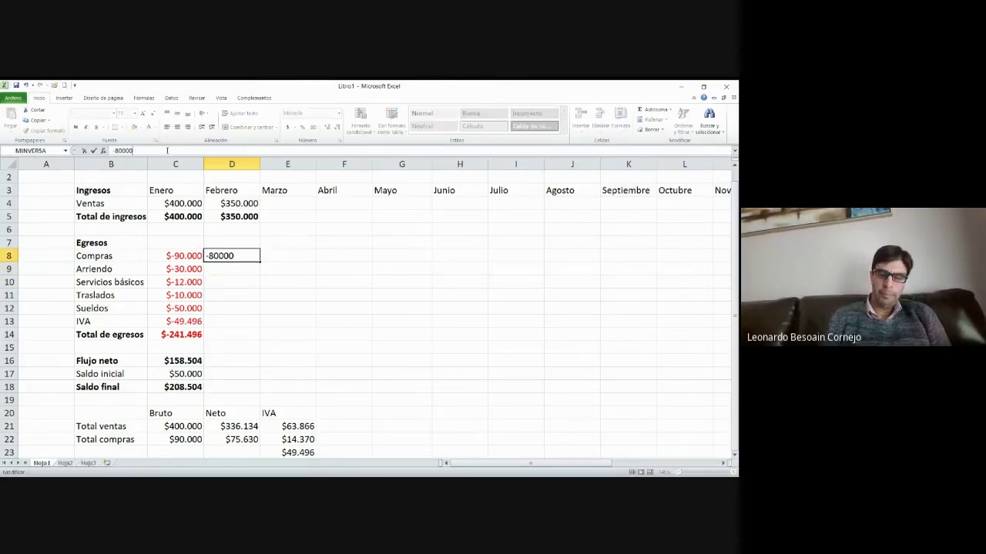
{"action": "key", "text": "Return"}
Enter Febrero's Arriendo, Servicios básicos $-7.000 and Traslados $-9.000 amounts
{"action": "type", "text": "-20000"}
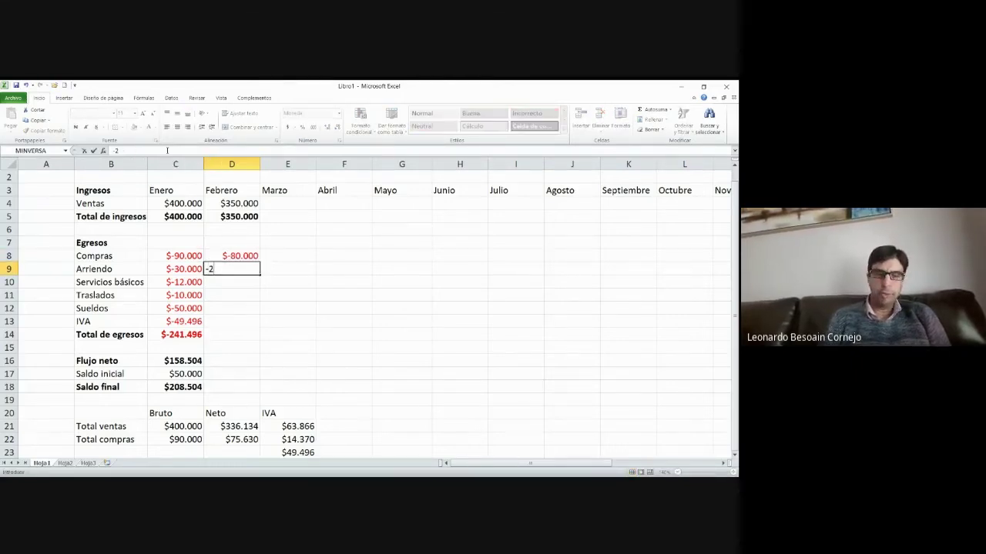
{"action": "key", "text": "Return"}
{"action": "type", "text": "-"}
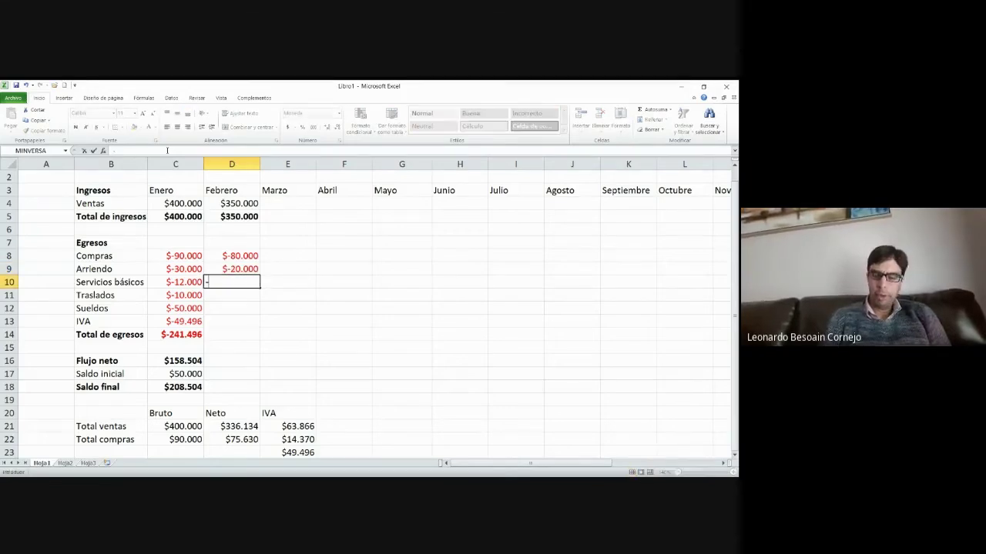
{"action": "type", "text": "70000"}
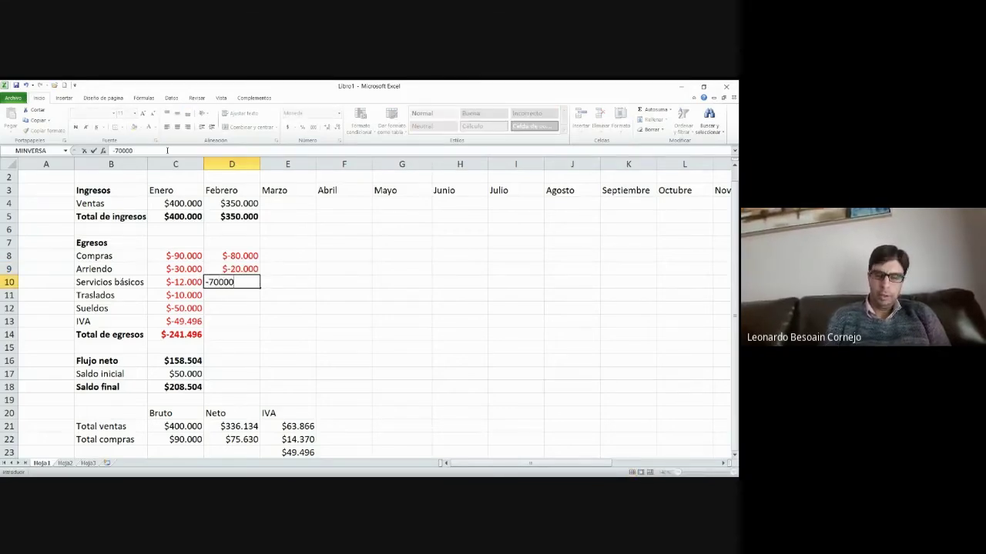
{"action": "key", "text": "Return"}
{"action": "type", "text": "-9"}
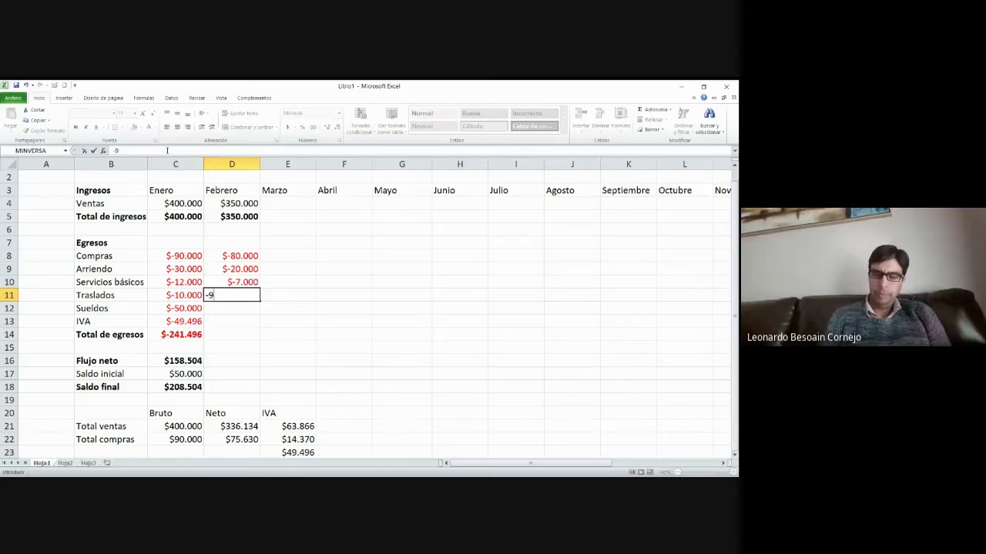
{"action": "type", "text": "000"}
{"action": "key", "text": "Return"}
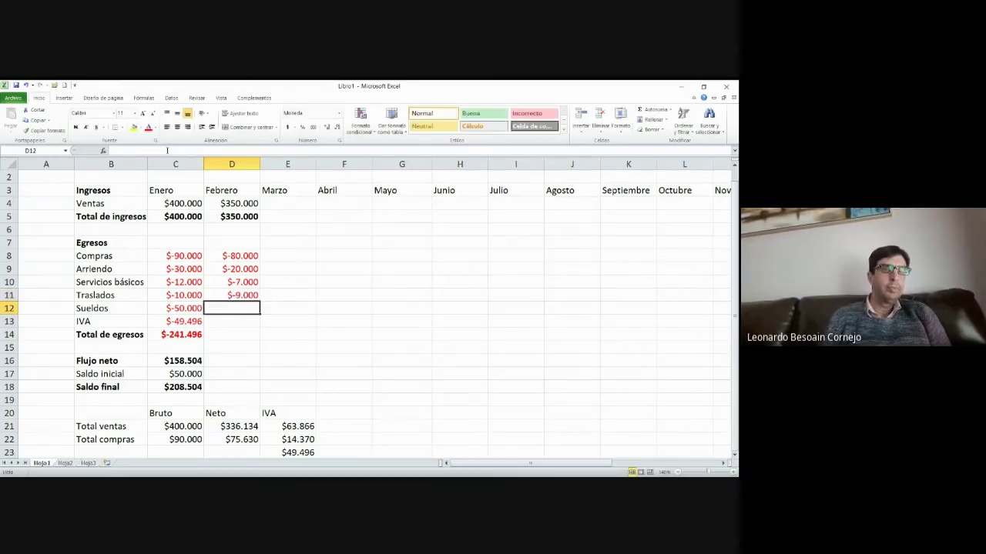
Carry Enero's Arriendo $-30.000 into Febrero and link Febrero's Sueldos to Enero with =C12
{"action": "key", "text": "Up"}
{"action": "key", "text": "Left"}
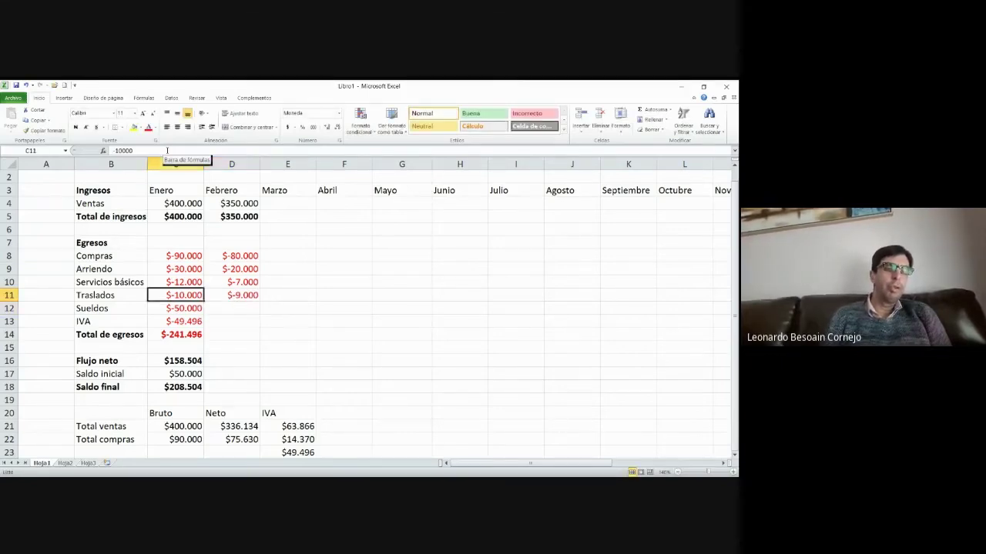
{"action": "key", "text": "Up"}
{"action": "key", "text": "Up"}
{"action": "key", "text": "shift+Right"}
{"action": "key", "text": "shift+Left"}
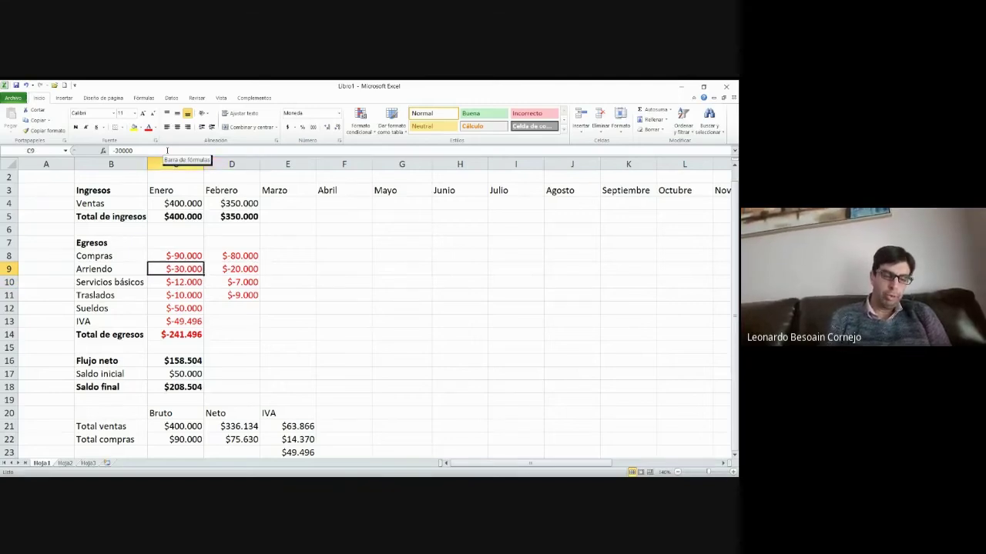
{"action": "key", "text": "shift+Right"}
{"action": "key", "text": "Right"}
{"action": "key", "text": "Down"}
{"action": "key", "text": "Down"}
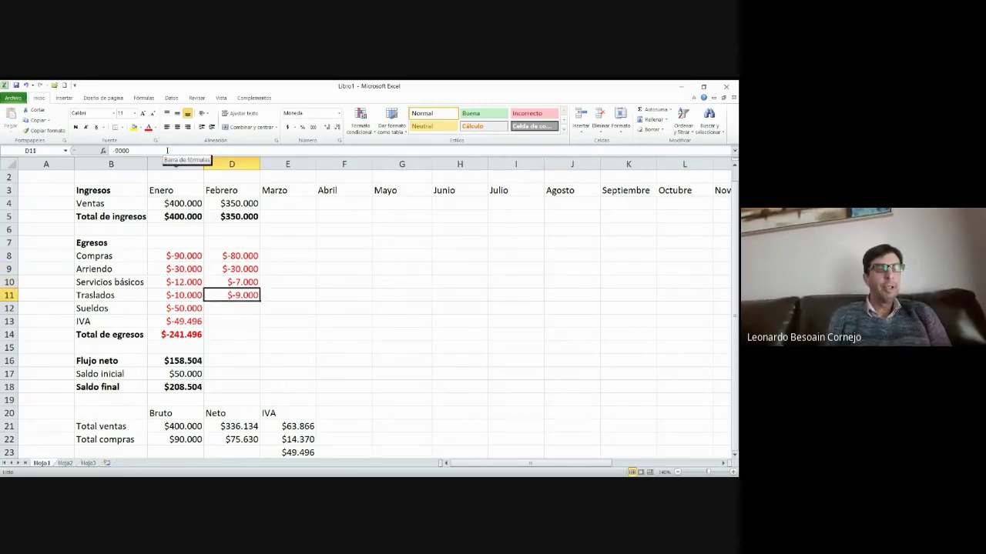
{"action": "key", "text": "Down"}
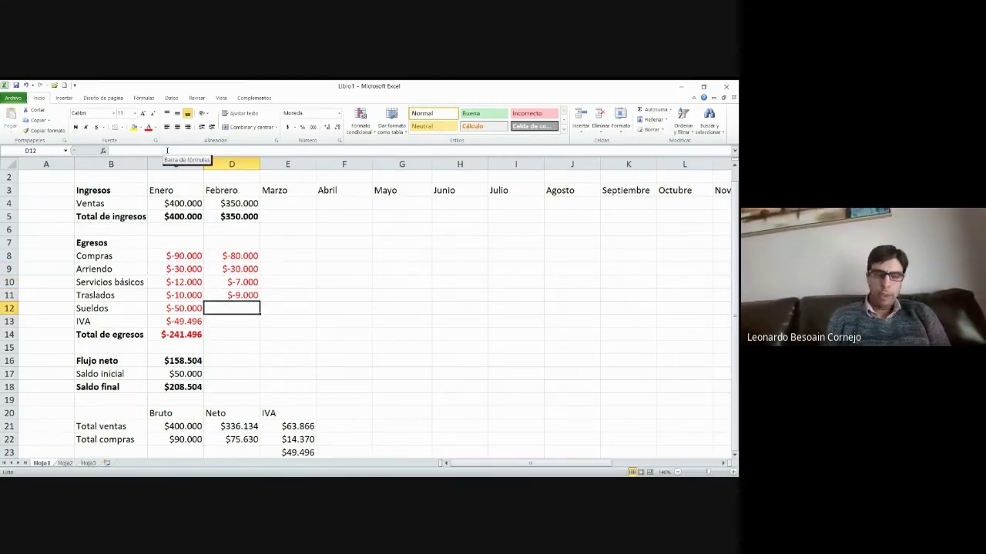
{"action": "type", "text": "=C12"}
{"action": "key", "text": "Return"}
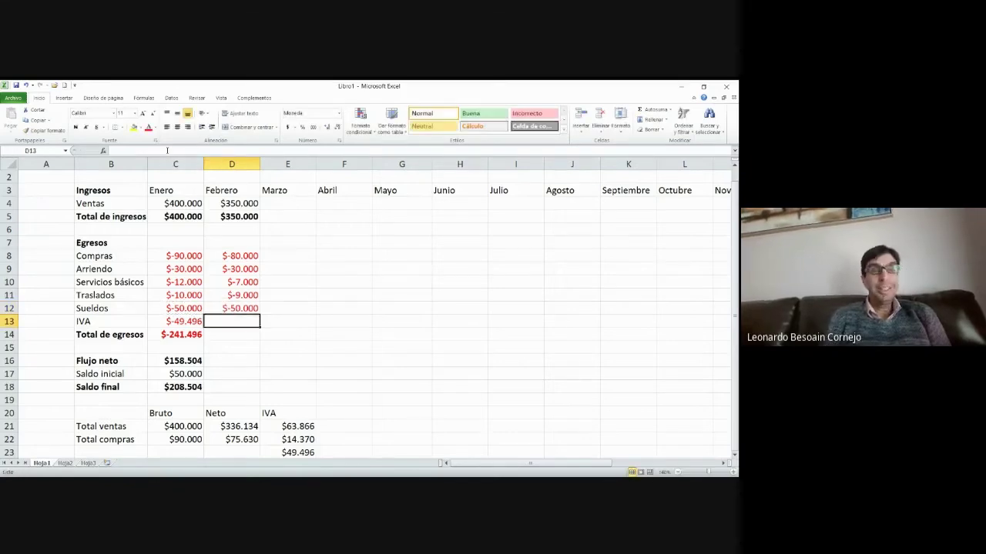
{"action": "key", "text": "Down"}
{"action": "key", "text": "Down"}
{"action": "key", "text": "Down"}
{"action": "key", "text": "Down"}
{"action": "key", "text": "Down"}
{"action": "key", "text": "Down"}
{"action": "key", "text": "Down"}
{"action": "key", "text": "Down"}
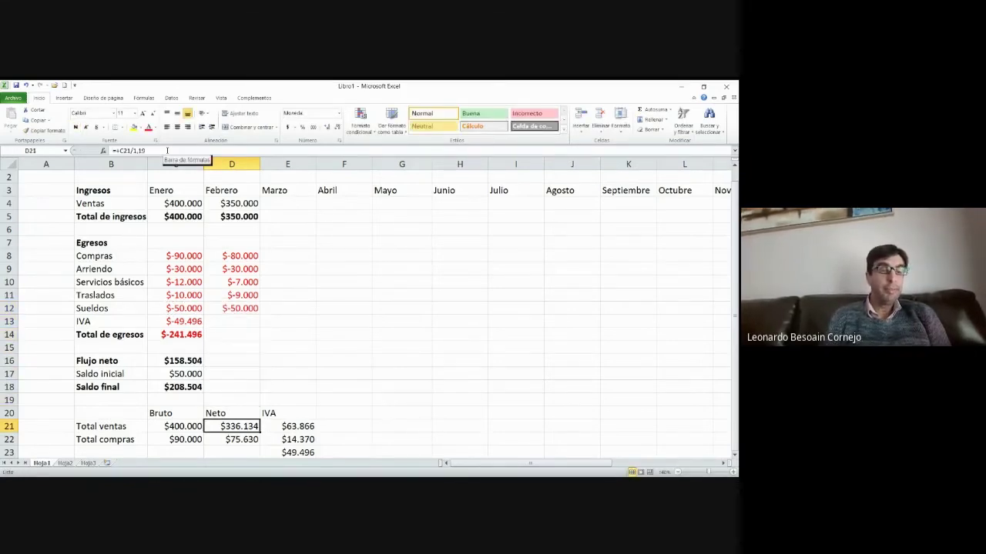
Copy the IVA summary table B20:E23 and paste it at B25
{"action": "key", "text": "Left"}
{"action": "key", "text": "Left"}
{"action": "key", "text": "Left"}
{"action": "key", "text": "Up"}
{"action": "key", "text": "Right"}
{"action": "key", "text": "shift+Right"}
{"action": "key", "text": "shift+Down"}
{"action": "key", "text": "shift+Down"}
{"action": "key", "text": "shift+Down"}
{"action": "key", "text": "shift+Right"}
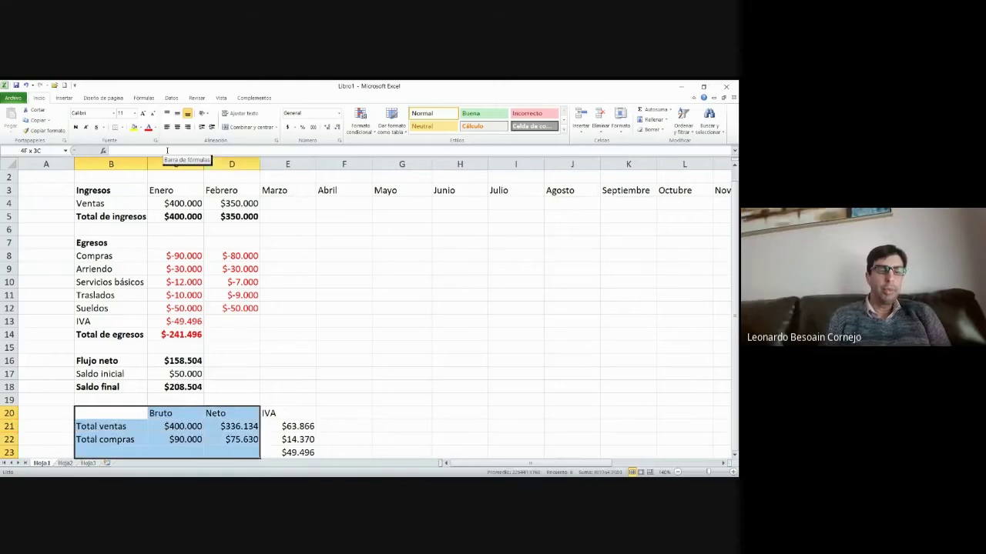
{"action": "key", "text": "shift+Right"}
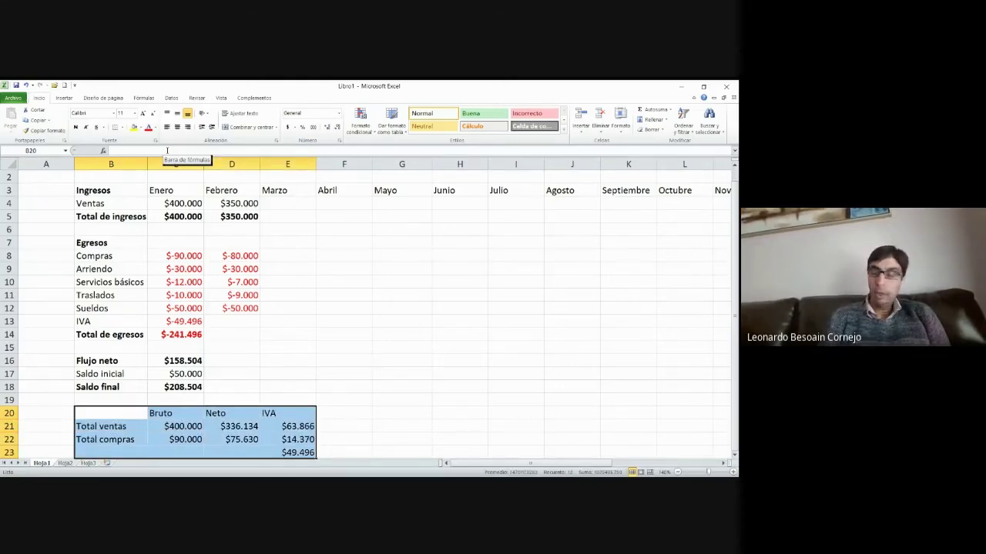
{"action": "key", "text": "ctrl+c"}
{"action": "key", "text": "Down"}
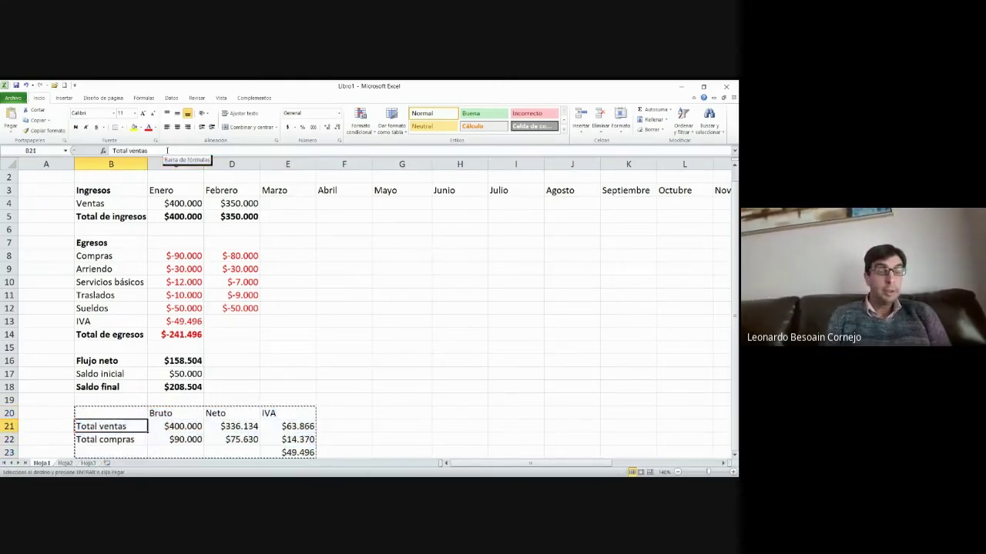
{"action": "key", "text": "Down"}
{"action": "key", "text": "Down"}
{"action": "key", "text": "Down"}
{"action": "key", "text": "Down"}
{"action": "key", "text": "ctrl+v"}
{"action": "key", "text": "Escape"}
Title the tables Enero in B20 and Febrero in B25, making them bold
{"action": "key", "text": "Up"}
{"action": "key", "text": "Up"}
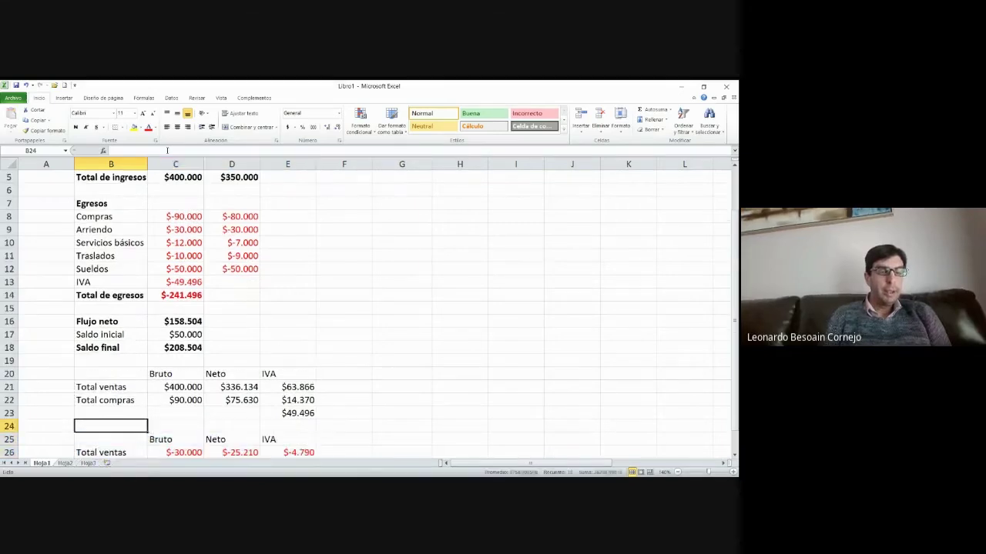
{"action": "key", "text": "Up"}
{"action": "key", "text": "Up"}
{"action": "key", "text": "Up"}
{"action": "type", "text": "E"}
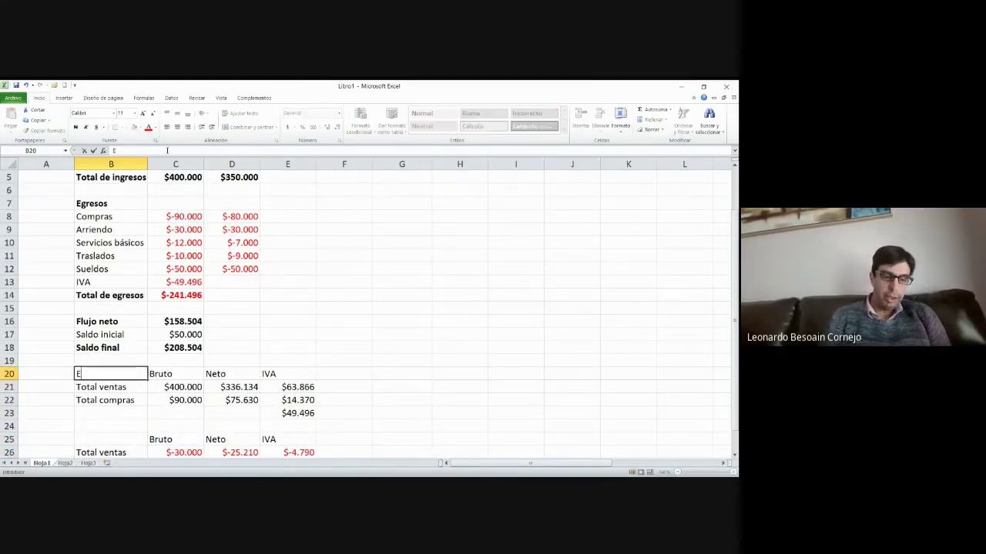
{"action": "type", "text": "nero"}
{"action": "key", "text": "ctrl+Return"}
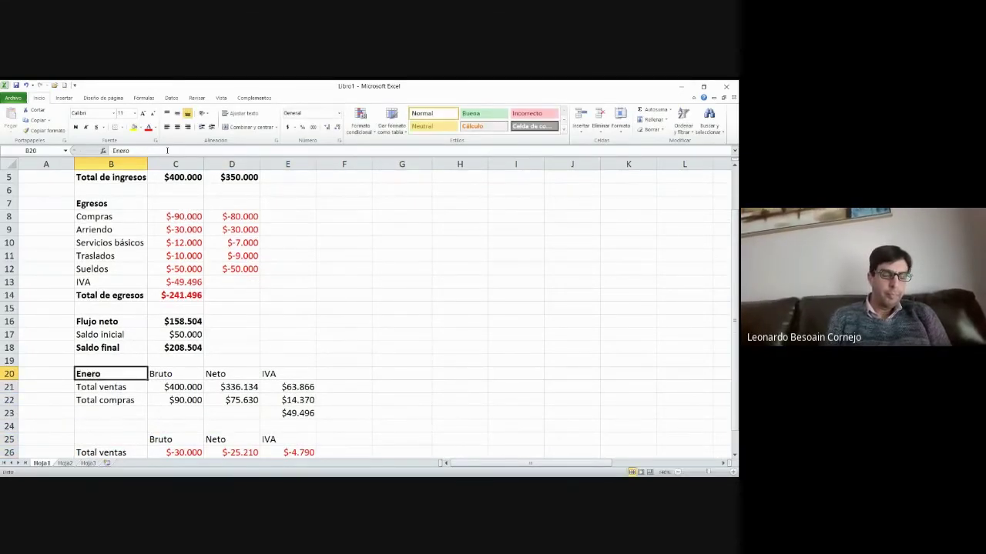
{"action": "key", "text": "Down"}
{"action": "key", "text": "Down"}
{"action": "key", "text": "Down"}
{"action": "key", "text": "Down"}
{"action": "key", "text": "Down"}
{"action": "type", "text": "F"}
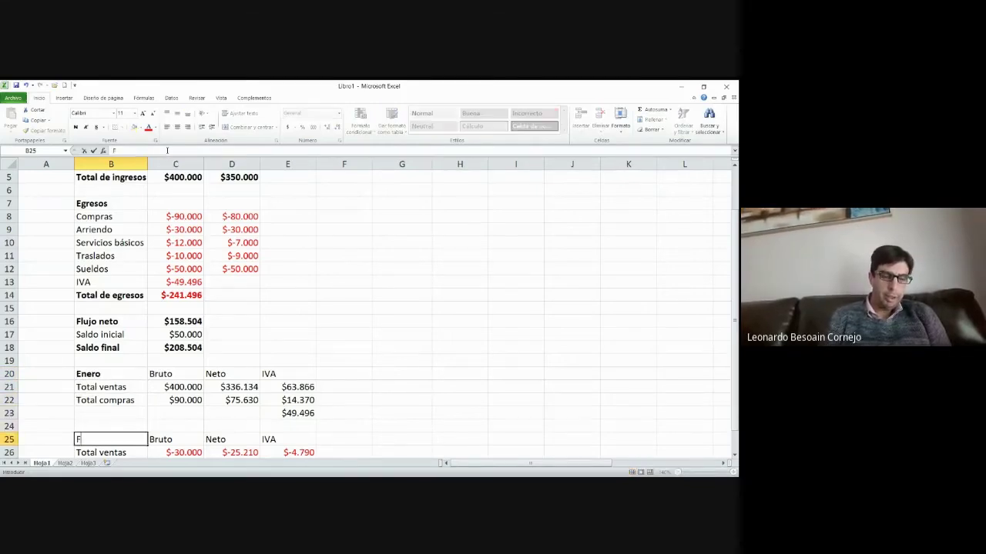
{"action": "type", "text": "ebrer"}
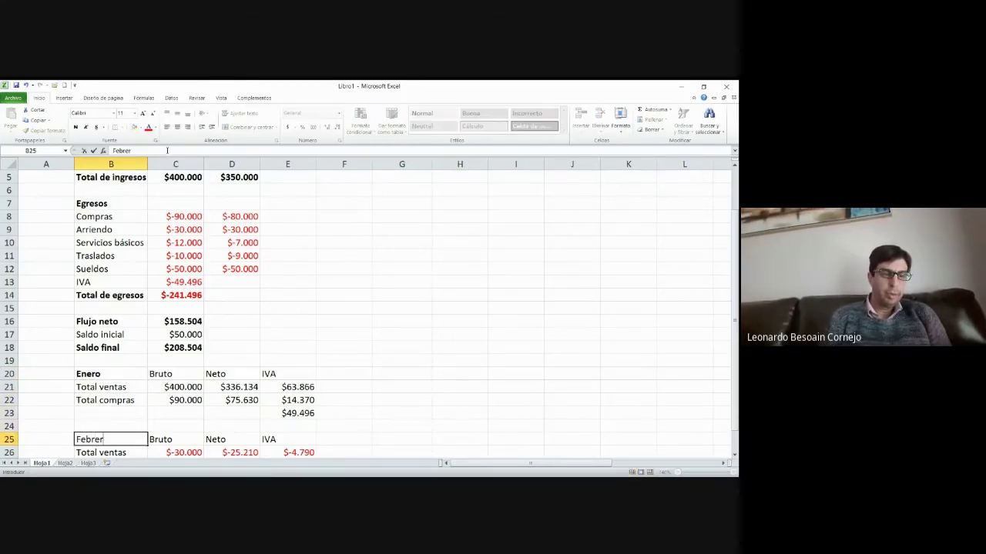
{"action": "type", "text": "o"}
{"action": "key", "text": "Return"}
{"action": "key", "text": "Up"}
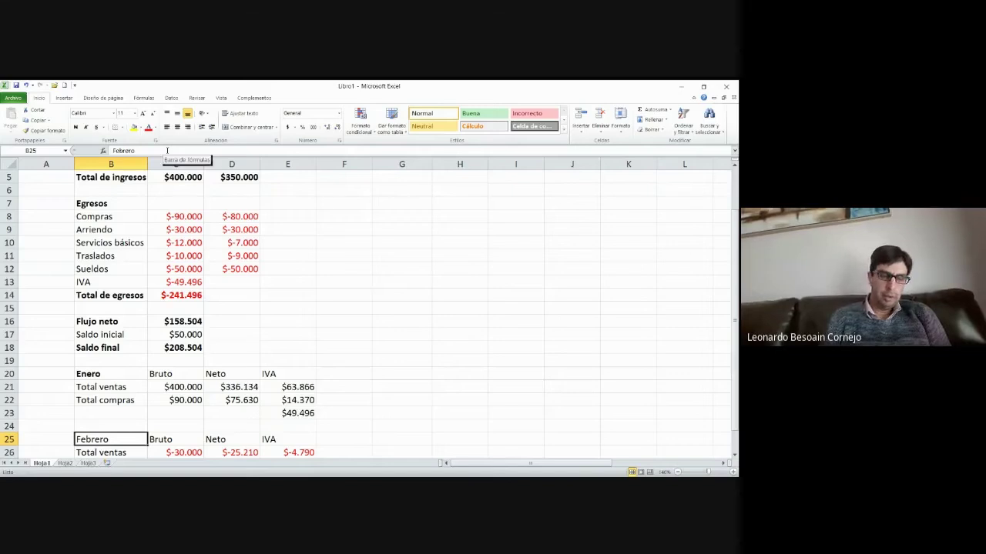
{"action": "key", "text": "ctrl+n"}
{"action": "key", "text": "Down"}
{"action": "key", "text": "Down"}
{"action": "key", "text": "Down"}
{"action": "key", "text": "Down"}
Link the Febrero IVA table's Total ventas to Febrero's Ventas amount
{"action": "key", "text": "Right"}
{"action": "key", "text": "Right"}
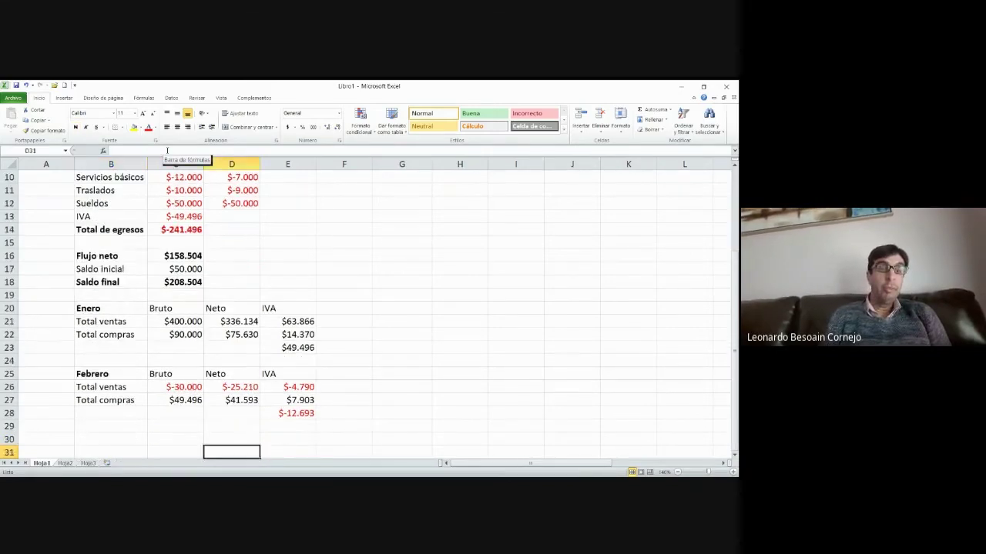
{"action": "key", "text": "Left"}
{"action": "key", "text": "Up"}
{"action": "key", "text": "Up"}
{"action": "key", "text": "Up"}
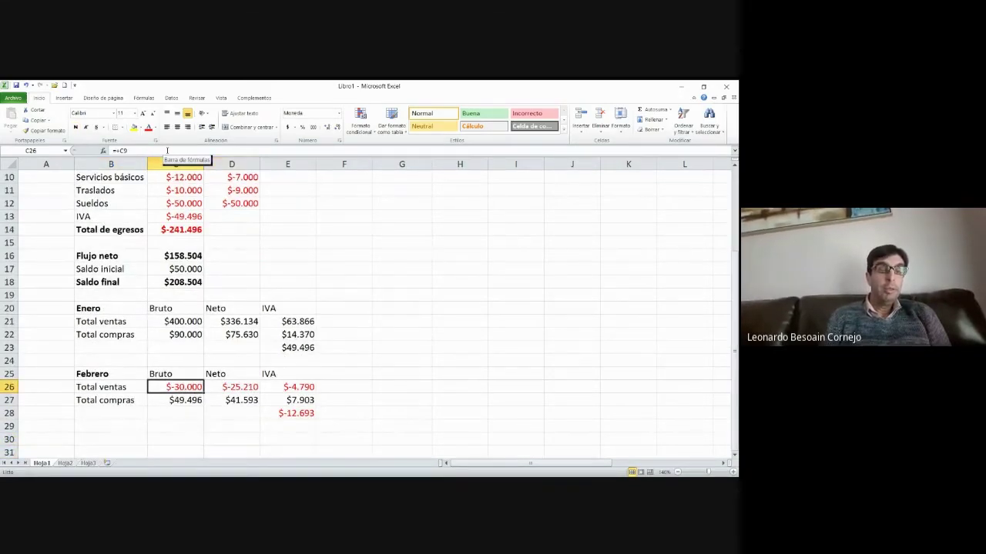
{"action": "type", "text": "+"}
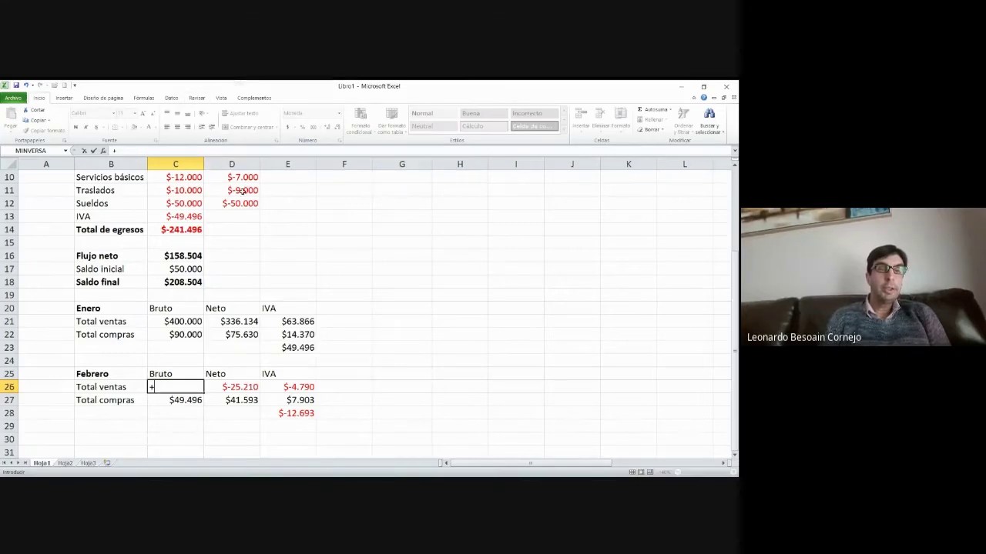
{"action": "left_click", "coordinate": [242, 190]}
{"action": "key", "text": "Up"}
{"action": "key", "text": "Up"}
{"action": "key", "text": "Up"}
{"action": "key", "text": "Up"}
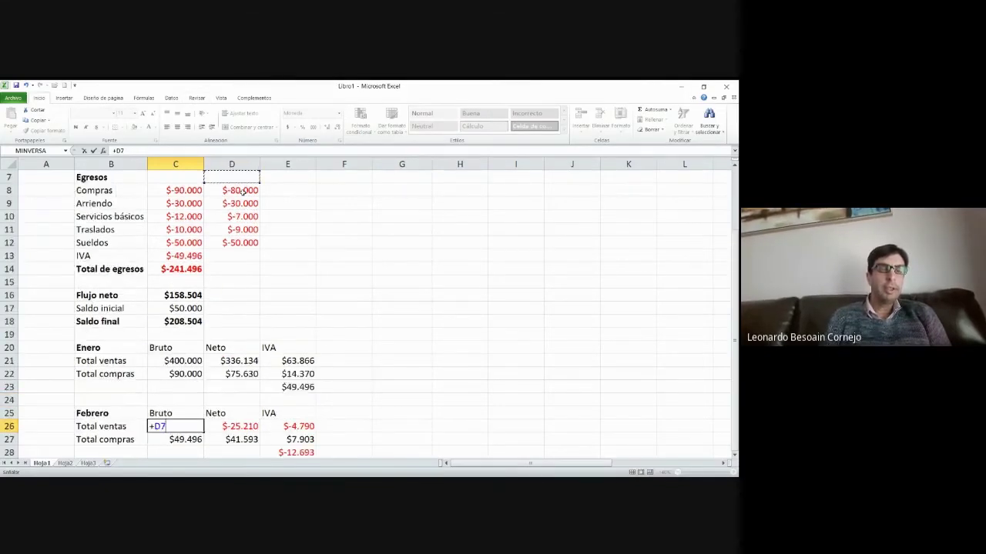
{"action": "key", "text": "Up"}
{"action": "key", "text": "Up"}
{"action": "key", "text": "Up"}
{"action": "key", "text": "Up"}
{"action": "key", "text": "Down"}
{"action": "key", "text": "Down"}
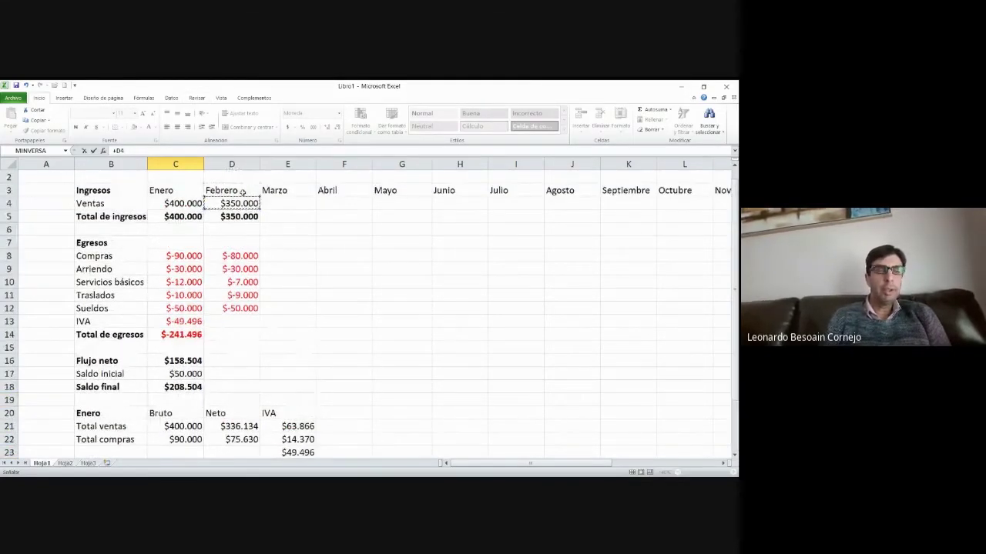
{"action": "key", "text": "Return"}
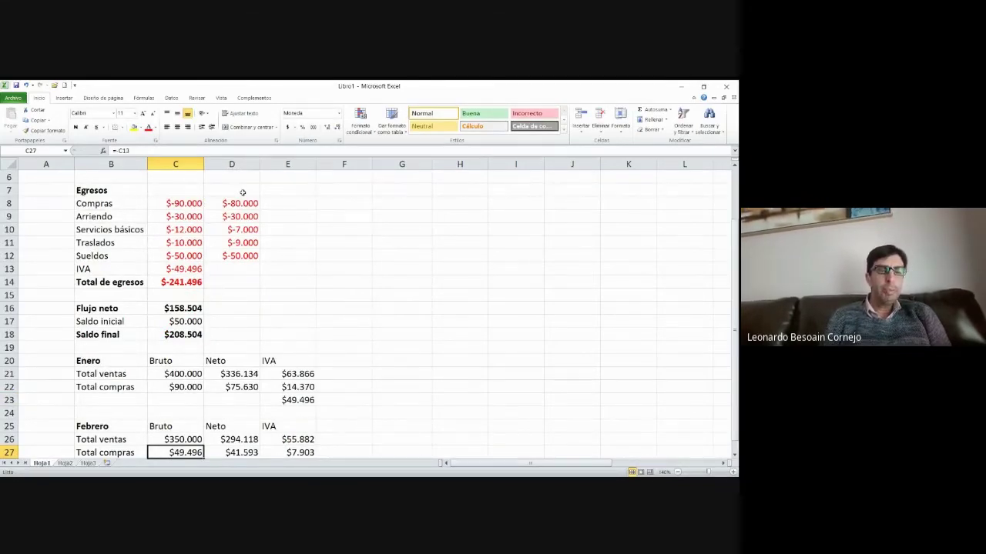
Link Total compras to Febrero's Compras and check the net IVA formulas in E27 and E28
{"action": "type", "text": "+"}
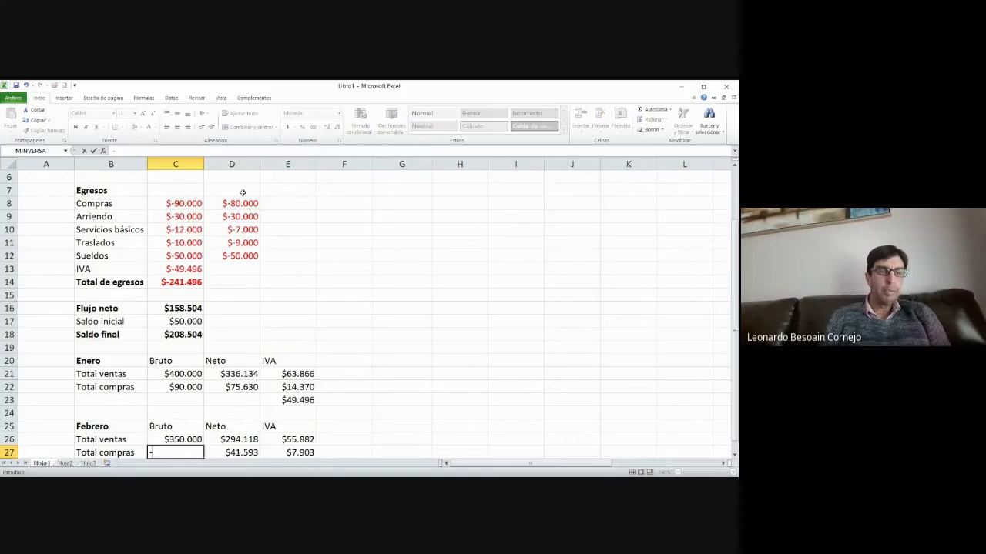
{"action": "left_click", "coordinate": [242, 201]}
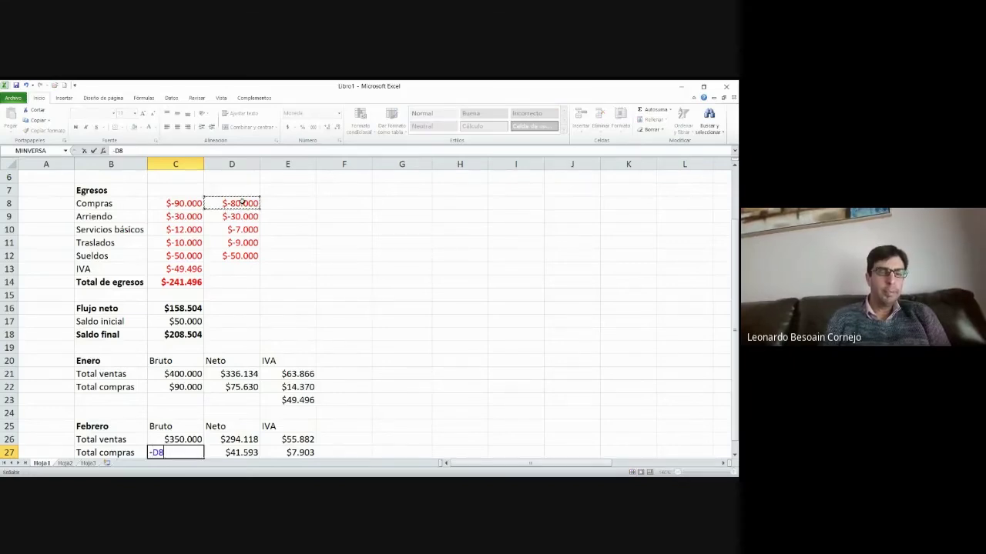
{"action": "key", "text": "Return"}
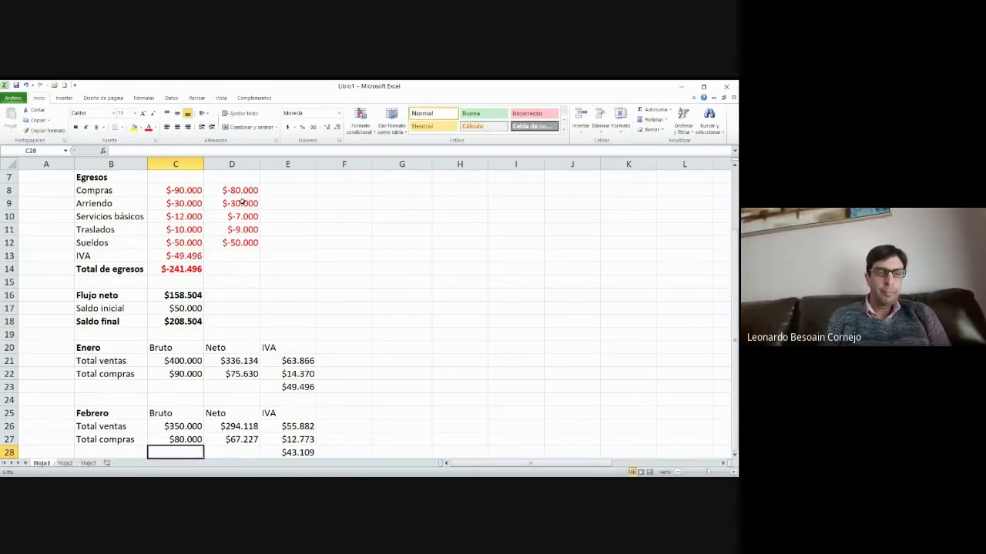
{"action": "key", "text": "Up"}
{"action": "key", "text": "Right"}
{"action": "key", "text": "Right"}
{"action": "key", "text": "Right"}
{"action": "key", "text": "Down"}
{"action": "key", "text": "Down"}
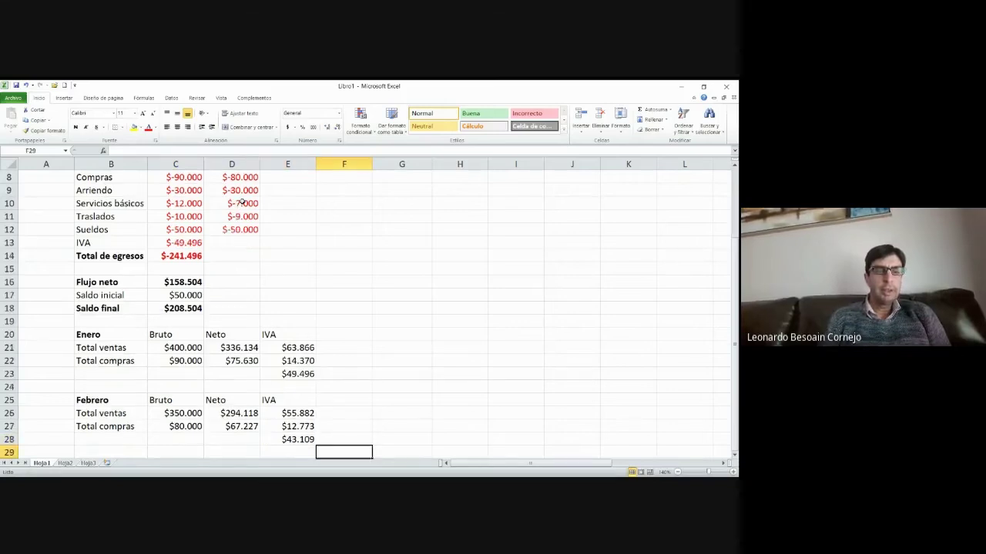
{"action": "key", "text": "Left"}
{"action": "key", "text": "Up"}
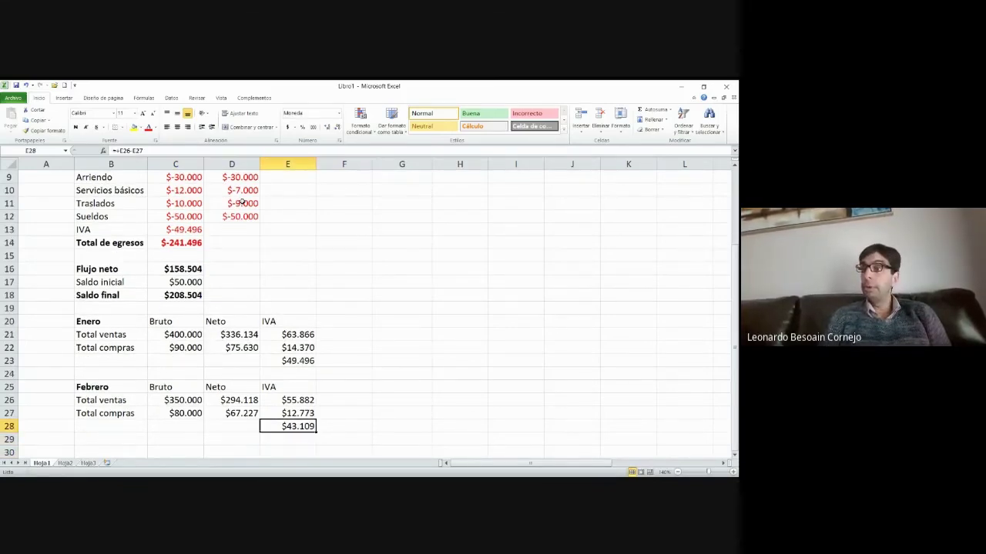
{"action": "key", "text": "Up"}
{"action": "key", "text": "Up"}
{"action": "key", "text": "Up"}
{"action": "key", "text": "Up"}
{"action": "key", "text": "Up"}
{"action": "key", "text": "Up"}
{"action": "key", "text": "Up"}
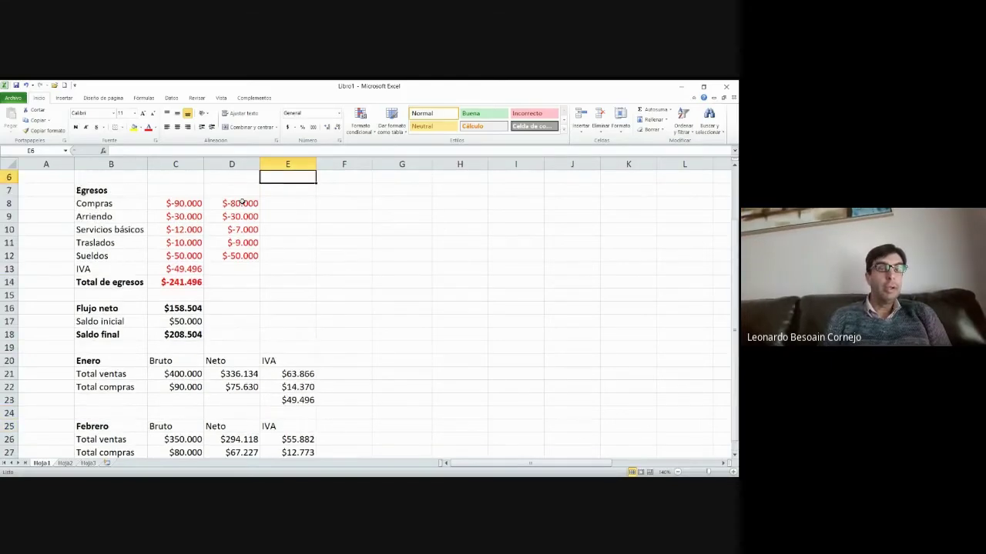
Enter Febrero's IVA expense in D13 as -E28, giving $-43.109
{"action": "key", "text": "Down"}
{"action": "key", "text": "Down"}
{"action": "key", "text": "Down"}
{"action": "key", "text": "Down"}
{"action": "key", "text": "Left"}
{"action": "key", "text": "Down"}
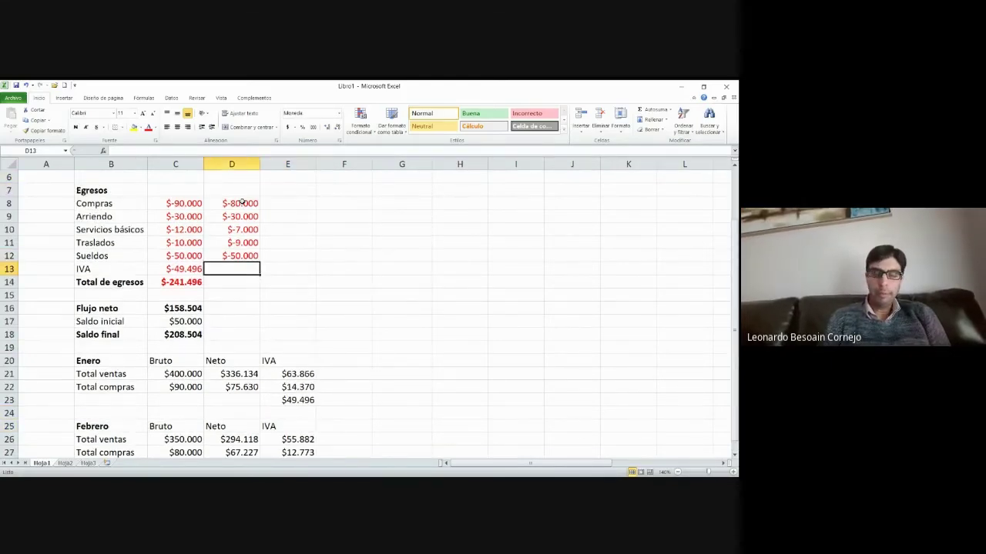
{"action": "type", "text": "-"}
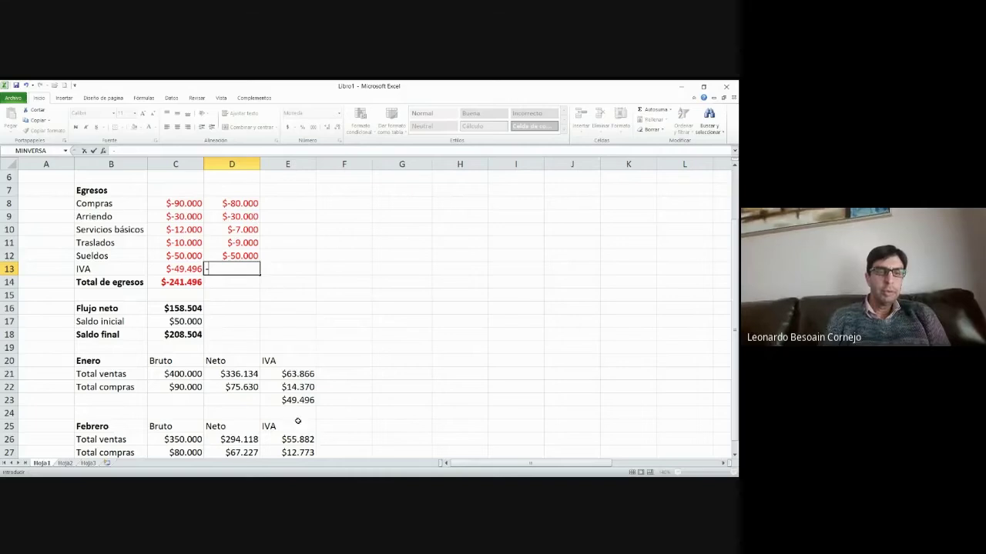
{"action": "left_click", "coordinate": [330, 427]}
{"action": "key", "text": "Down"}
{"action": "key", "text": "Down"}
{"action": "key", "text": "Down"}
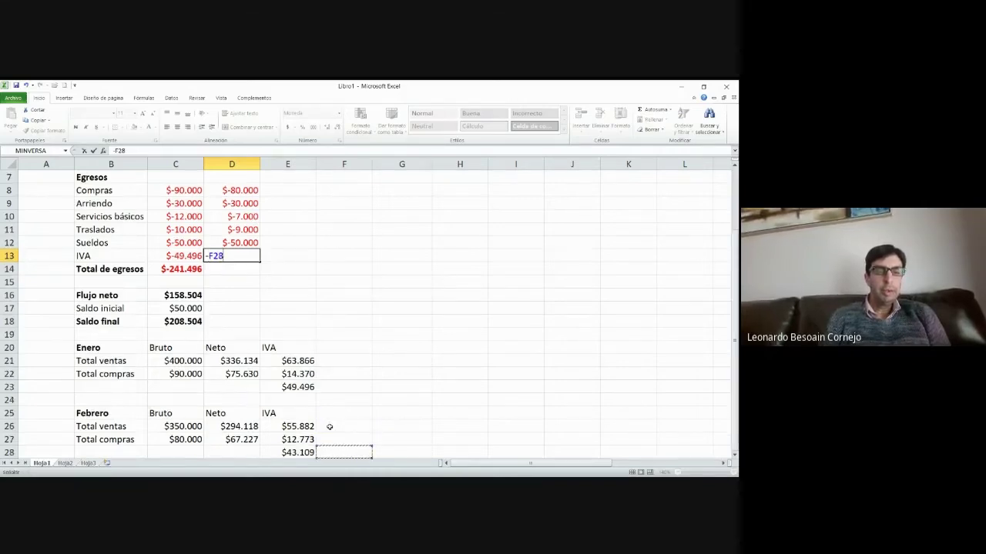
{"action": "key", "text": "Left"}
{"action": "key", "text": "Return"}
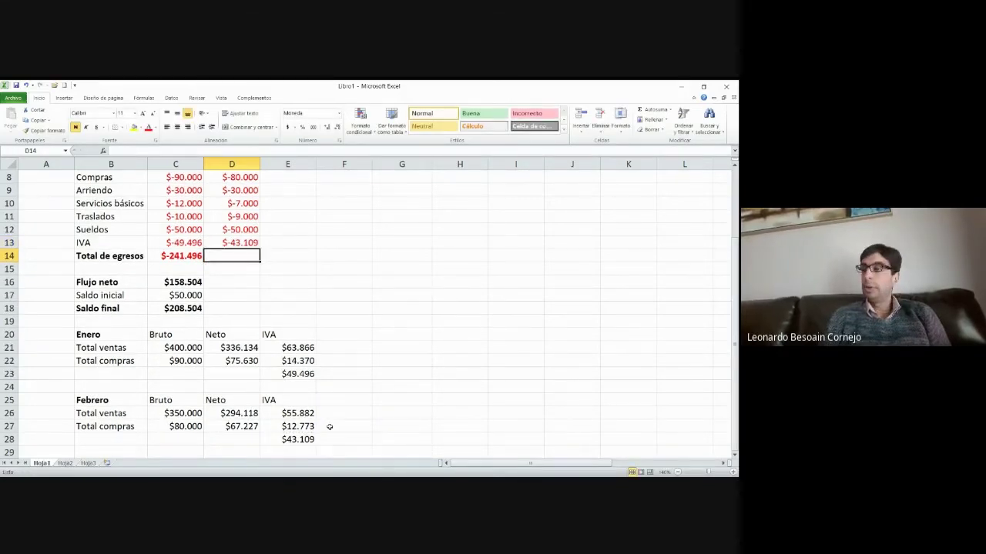
Copy Enero's Total de egresos formula into D14, giving =SUMA(D8:D13) = $-219.109
{"action": "key", "text": "Up"}
{"action": "key", "text": "Up"}
{"action": "key", "text": "Up"}
{"action": "key", "text": "Up"}
{"action": "key", "text": "Up"}
{"action": "key", "text": "Up"}
{"action": "key", "text": "Up"}
{"action": "key", "text": "Down"}
{"action": "key", "text": "Down"}
{"action": "key", "text": "Down"}
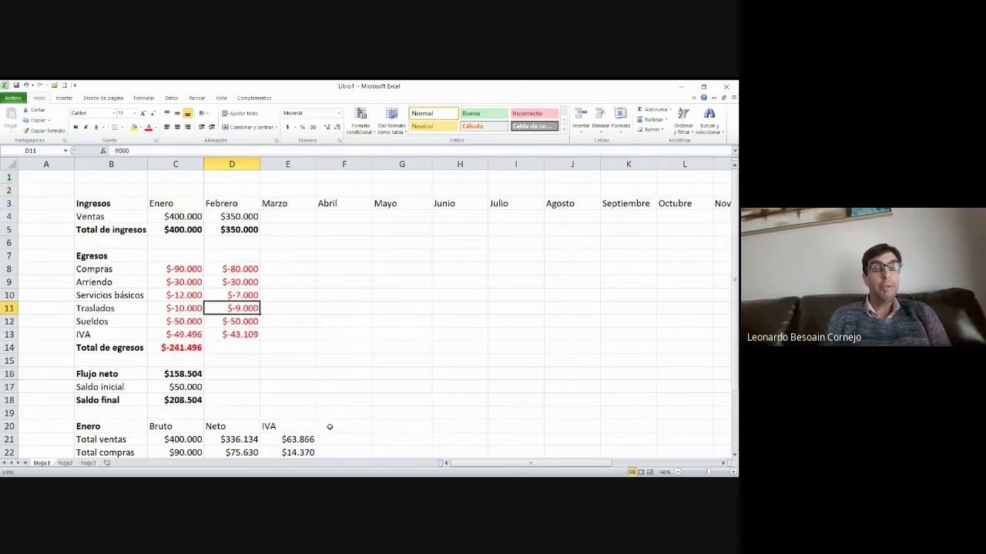
{"action": "key", "text": "Down"}
{"action": "key", "text": "Down"}
{"action": "key", "text": "Down"}
{"action": "key", "text": "Left"}
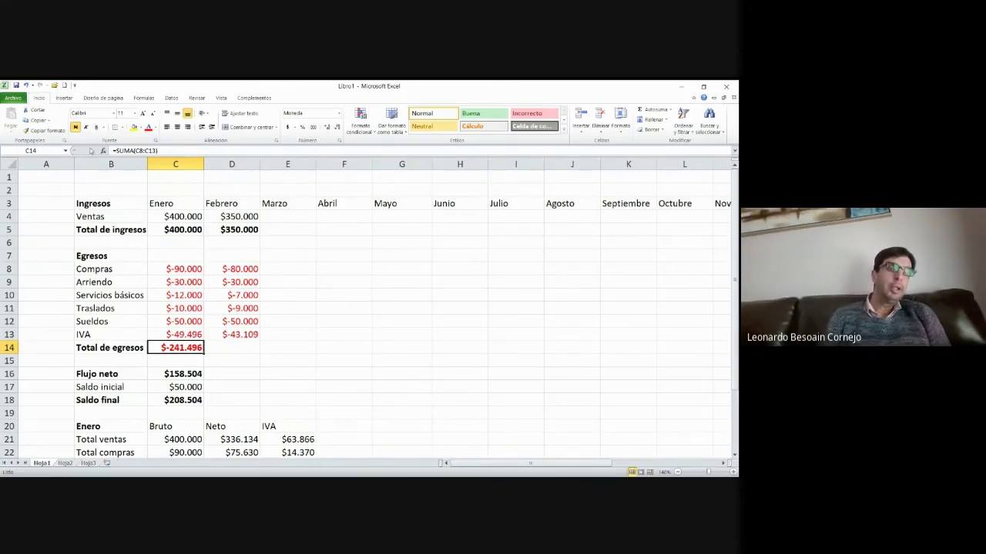
{"action": "left_click", "coordinate": [36, 120]}
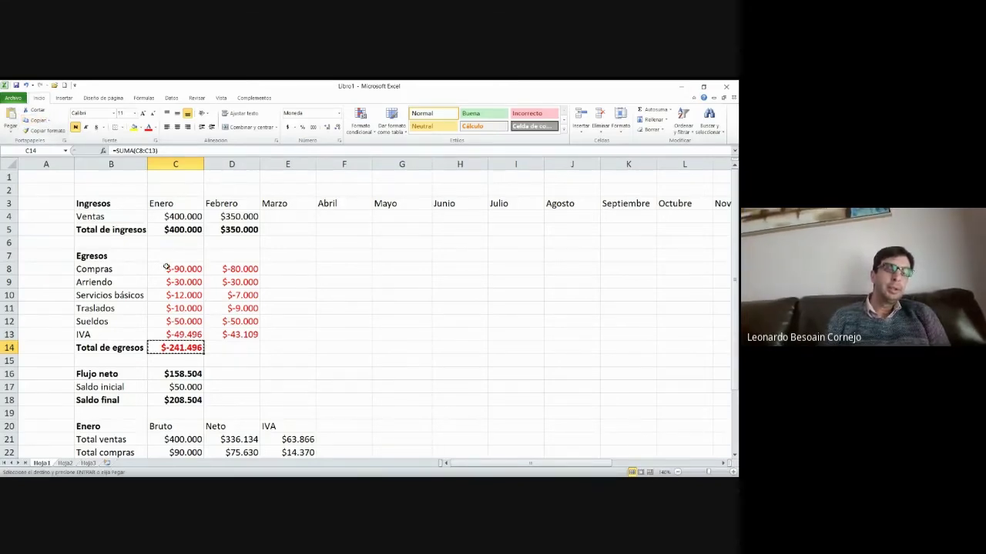
{"action": "left_click", "coordinate": [246, 347]}
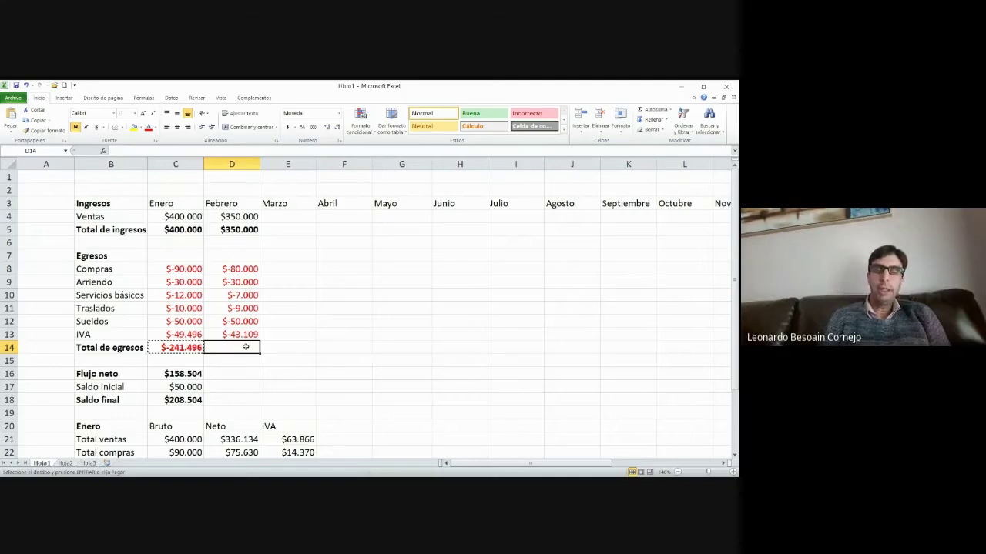
{"action": "key", "text": "Return"}
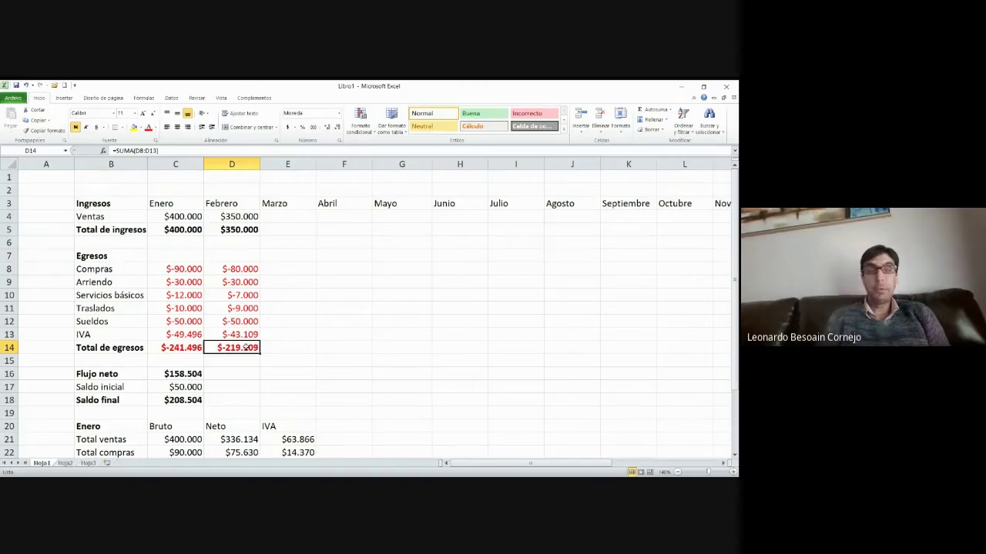
{"action": "double_click", "coordinate": [245, 348]}
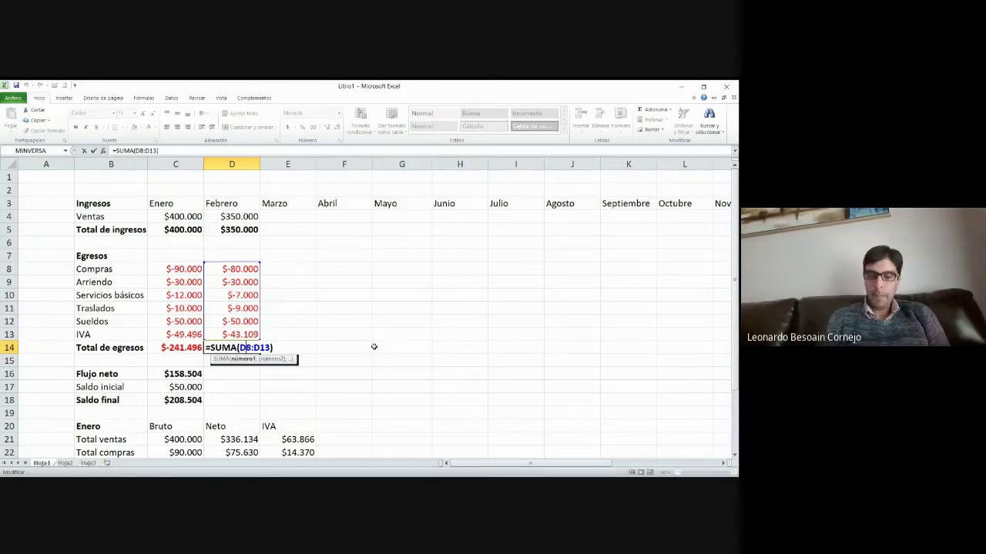
Compute Febrero's Flujo neto in D16 as +D5+D14, giving $130.891
{"action": "key", "text": "Return"}
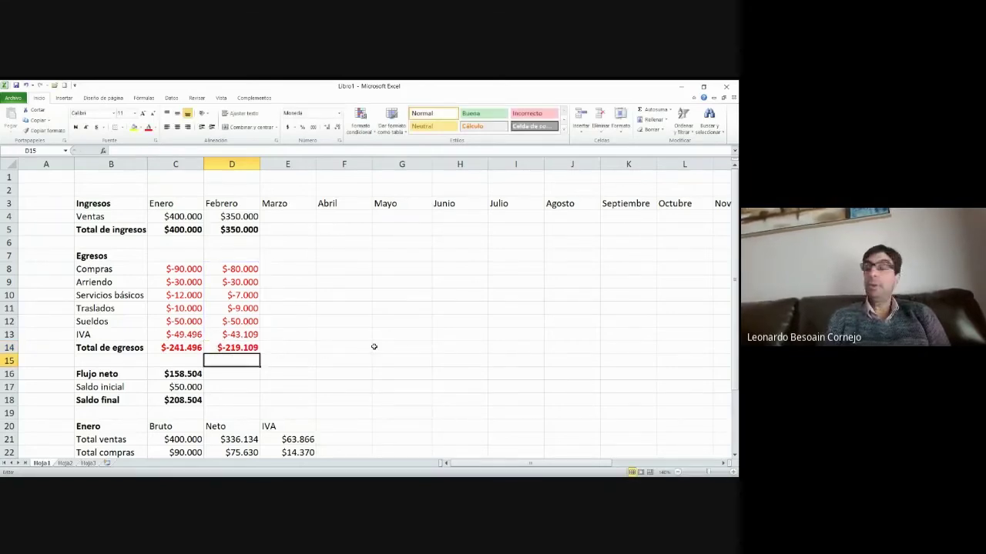
{"action": "key", "text": "Down"}
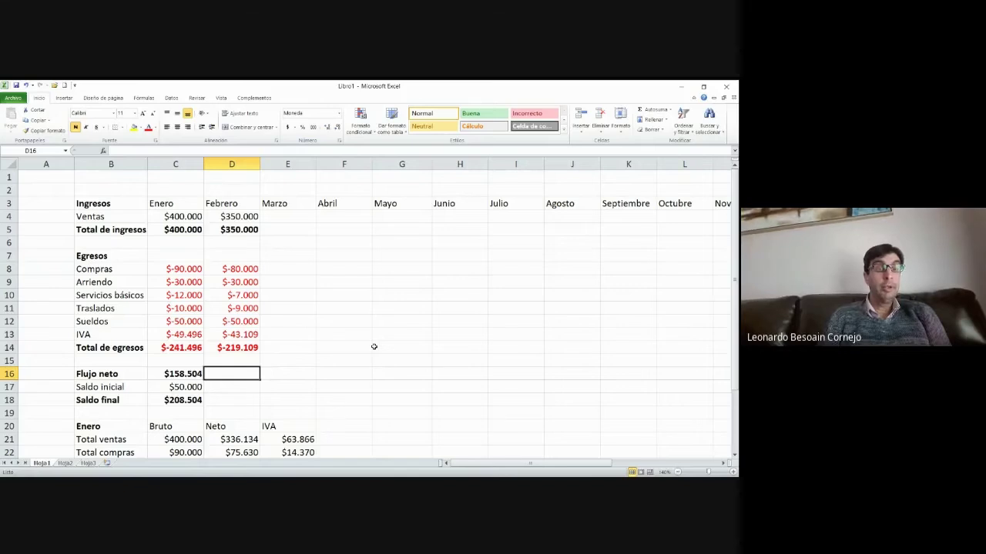
{"action": "type", "text": "+"}
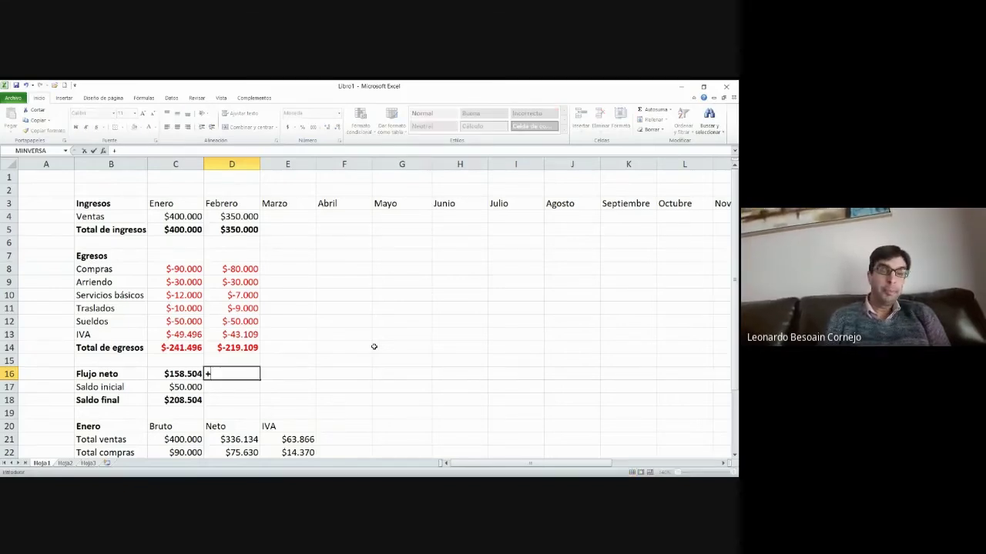
{"action": "key", "text": "Up"}
{"action": "key", "text": "Up"}
{"action": "key", "text": "Up"}
{"action": "key", "text": "Up"}
{"action": "key", "text": "Up"}
{"action": "key", "text": "Up"}
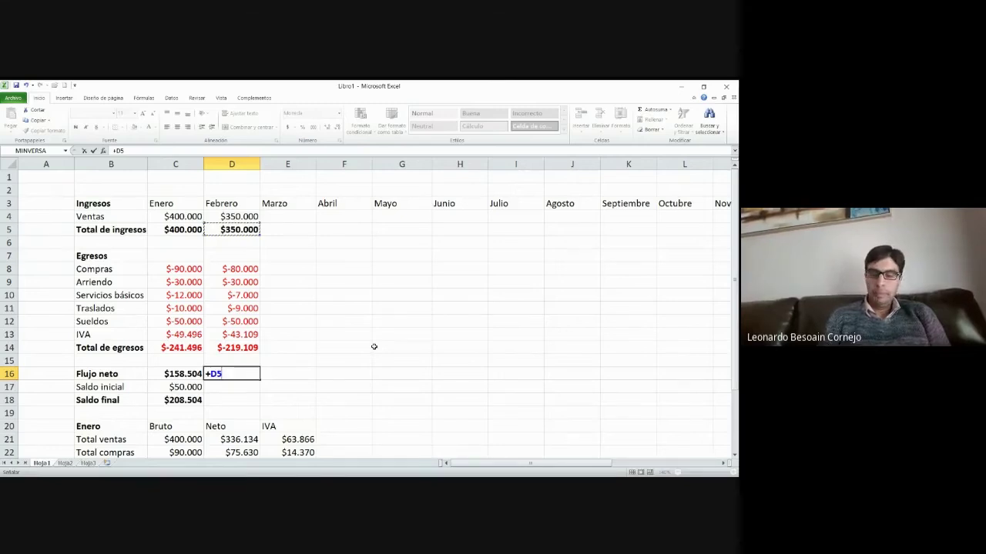
{"action": "type", "text": "+"}
{"action": "left_click", "coordinate": [248, 349]}
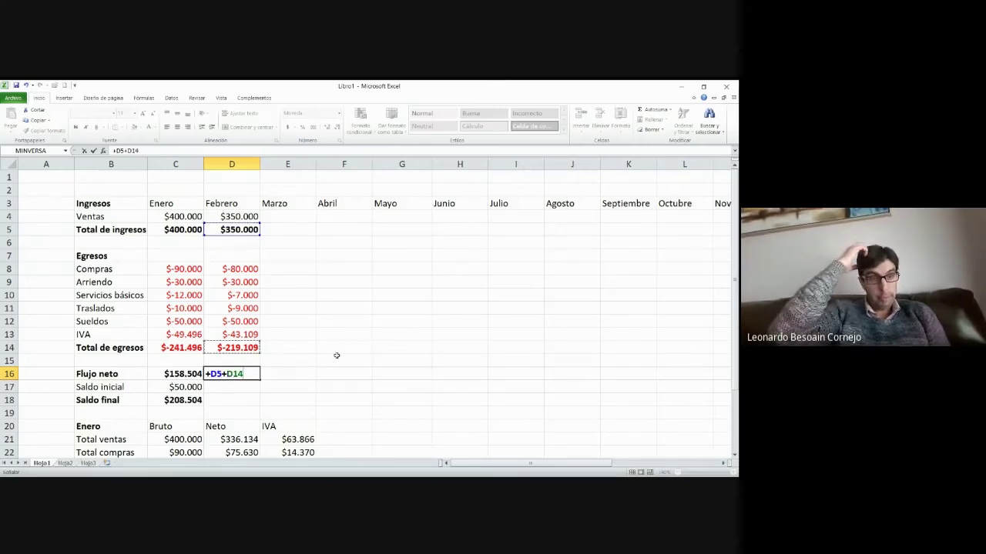
{"action": "key", "text": "Return"}
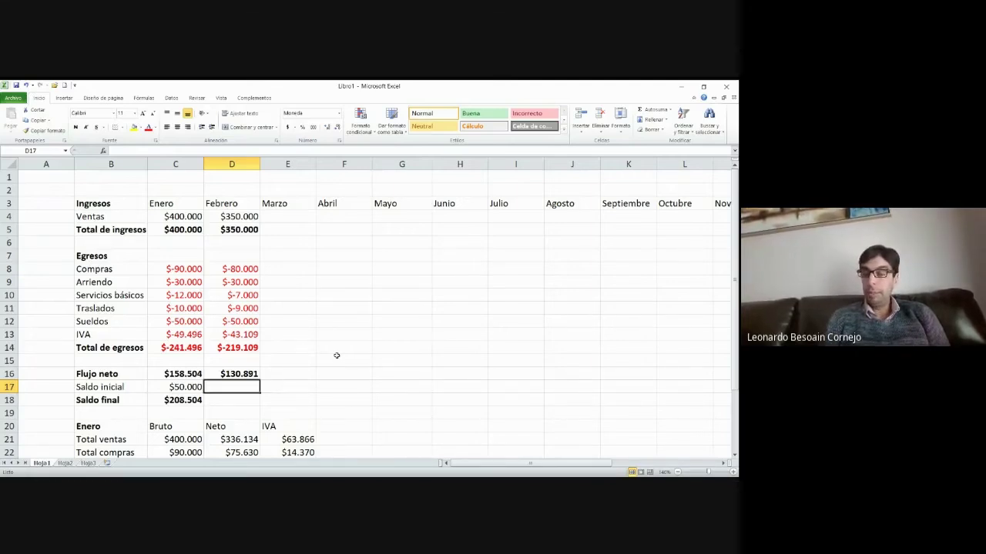
Set Saldo inicial to +C18 ($208.504) and Saldo final to +D16+D17 ($339.395)
{"action": "type", "text": "+"}
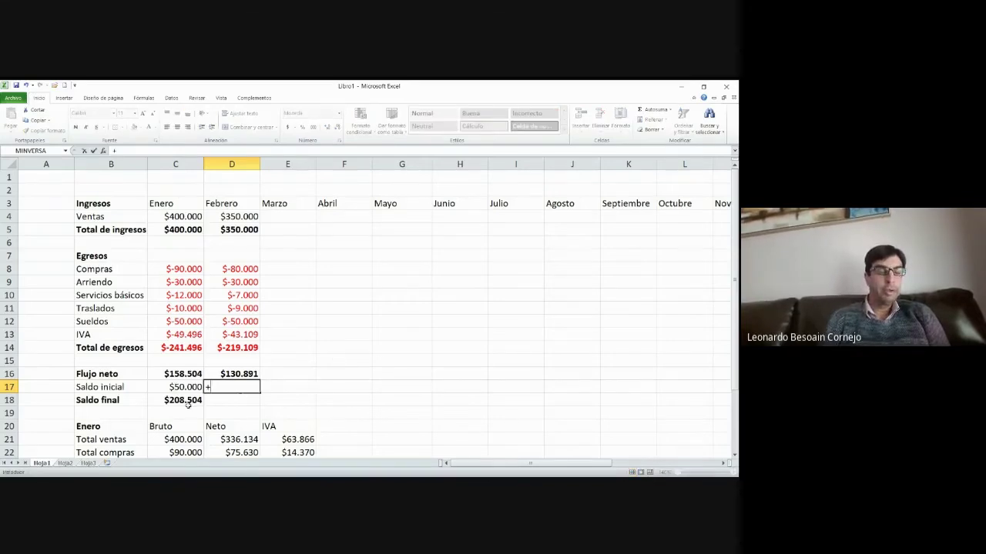
{"action": "left_click", "coordinate": [185, 402]}
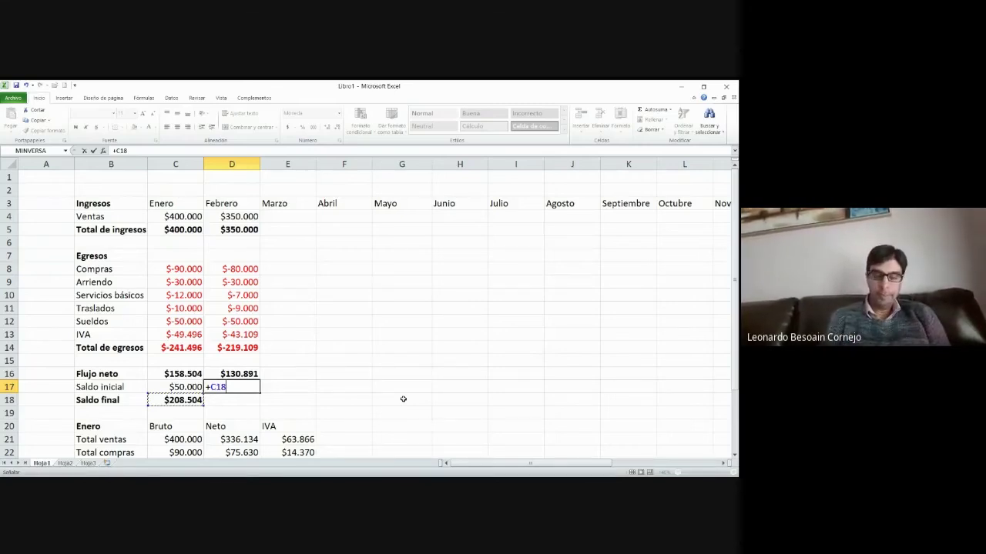
{"action": "key", "text": "Return"}
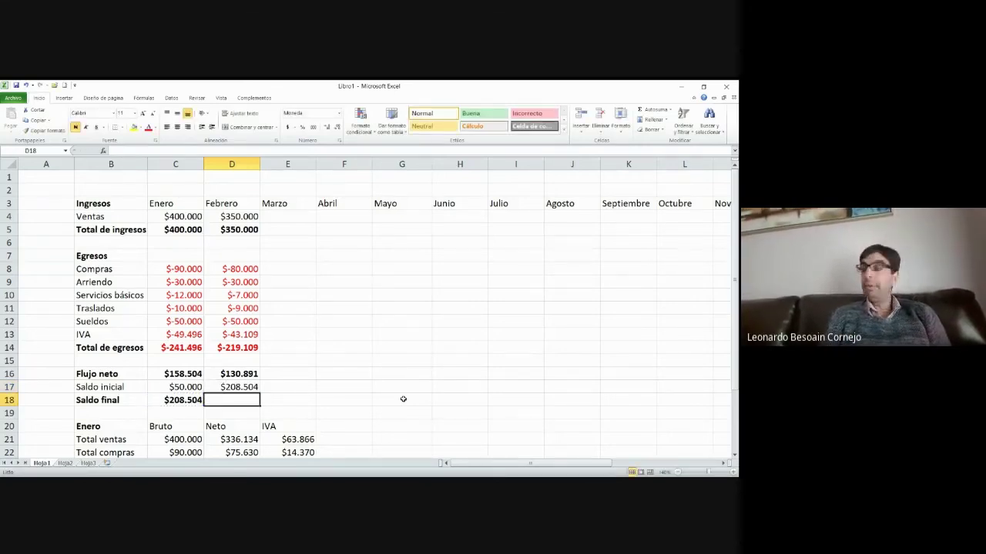
{"action": "type", "text": "+"}
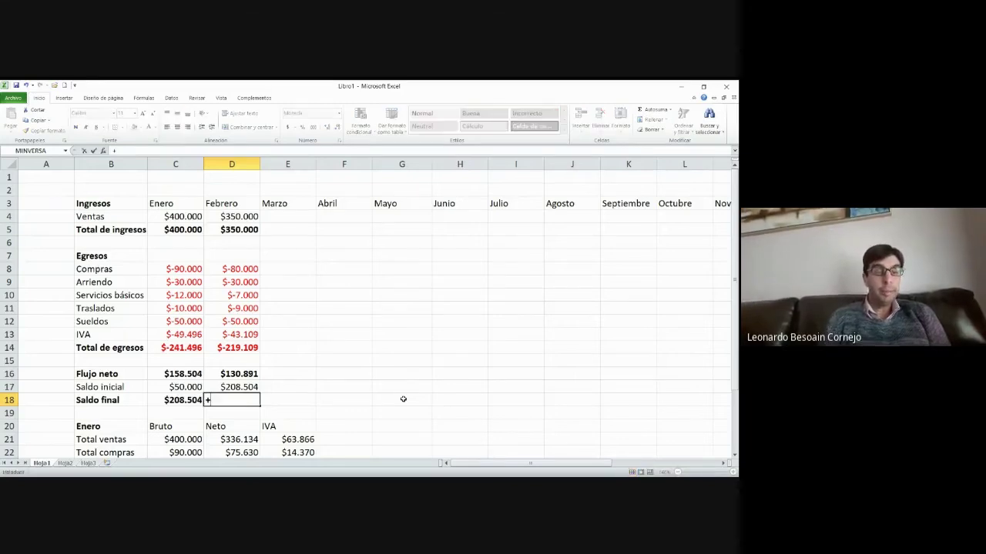
{"action": "key", "text": "Up"}
{"action": "key", "text": "Up"}
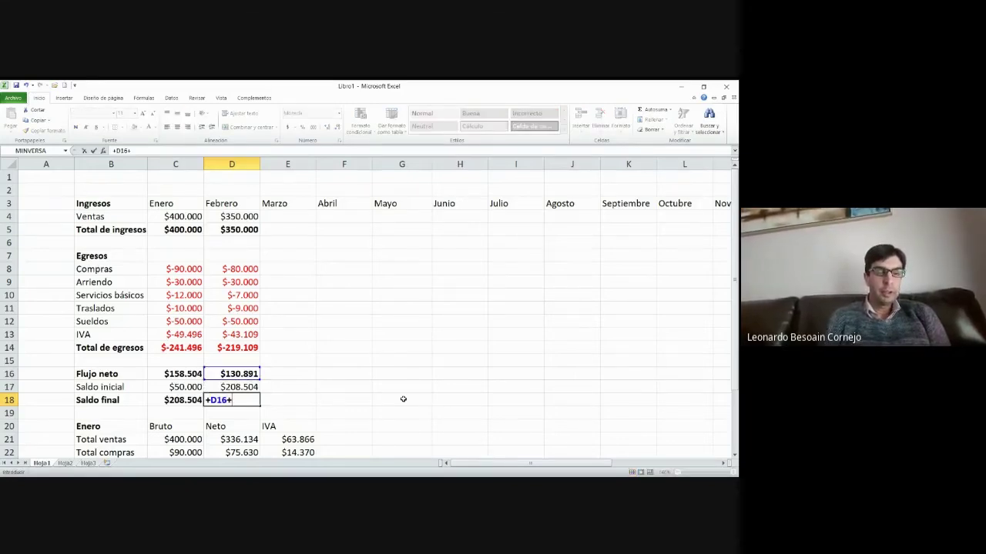
{"action": "type", "text": "+"}
{"action": "key", "text": "Up"}
{"action": "key", "text": "Return"}
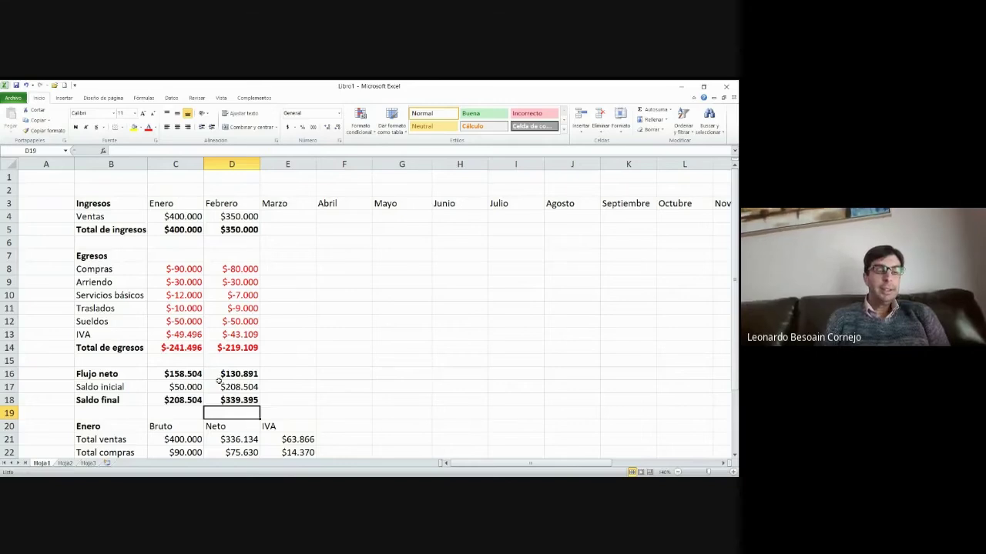
{"action": "left_click_drag", "start_coordinate": [115, 373], "coordinate": [231, 373]}
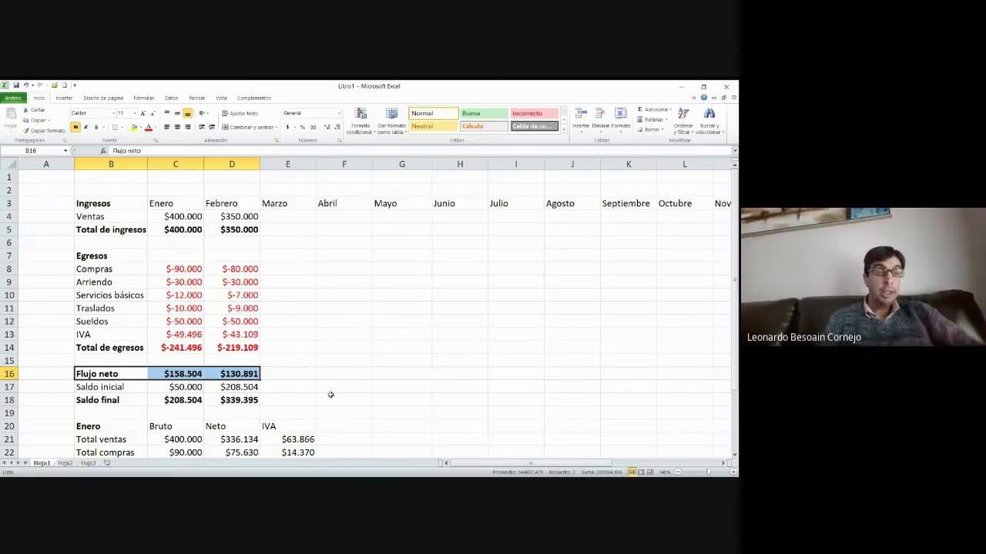
{"action": "left_click_drag", "start_coordinate": [139, 399], "coordinate": [247, 399]}
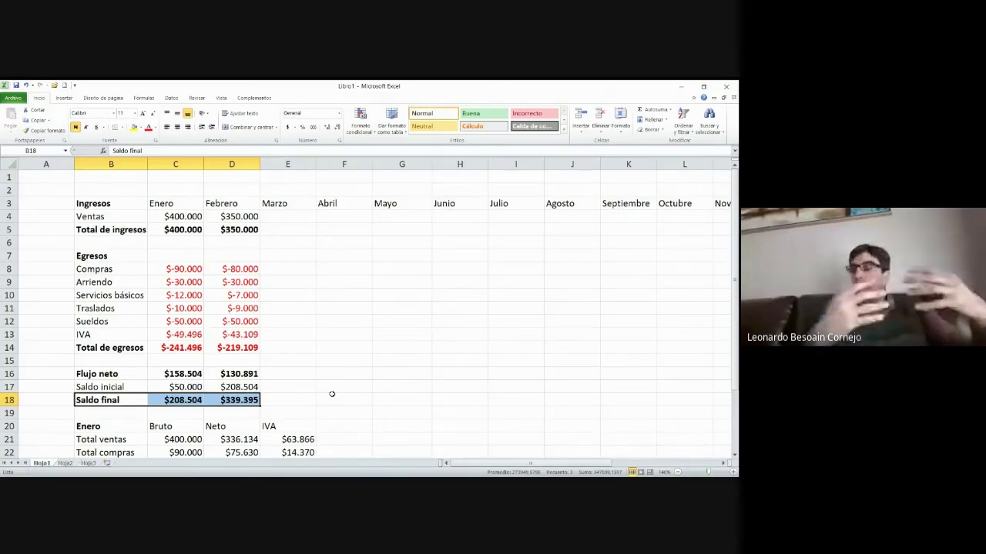
Make Enero's IVA total $49.496 in E23 bold
{"action": "key", "text": "Down"}
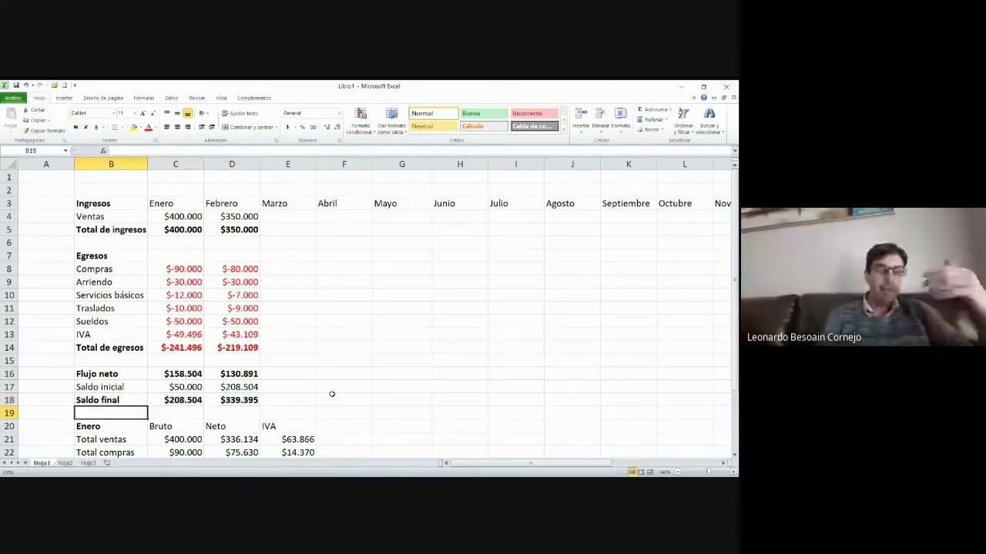
{"action": "key", "text": "Down"}
{"action": "key", "text": "Down"}
{"action": "key", "text": "Down"}
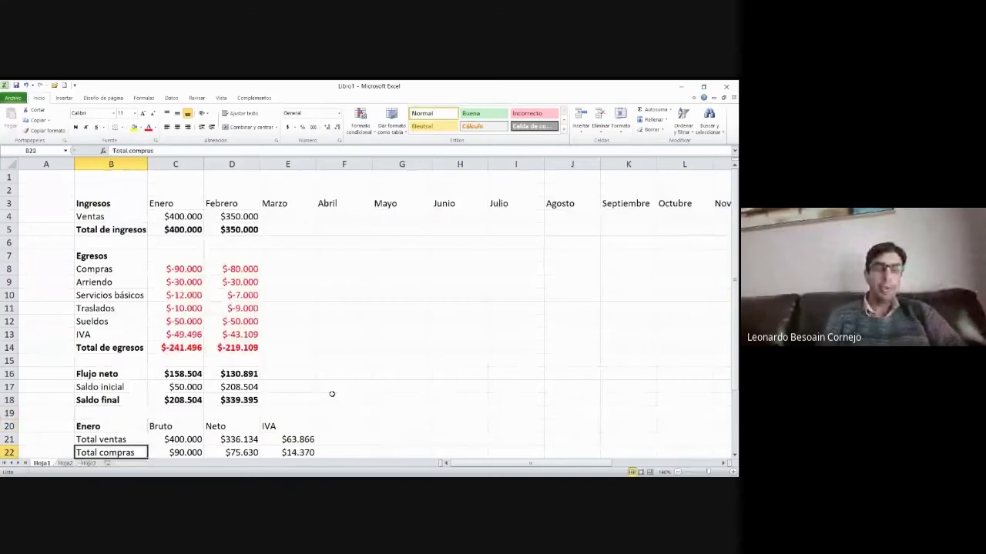
{"action": "key", "text": "Down"}
{"action": "key", "text": "Down"}
{"action": "key", "text": "Down"}
{"action": "key", "text": "Down"}
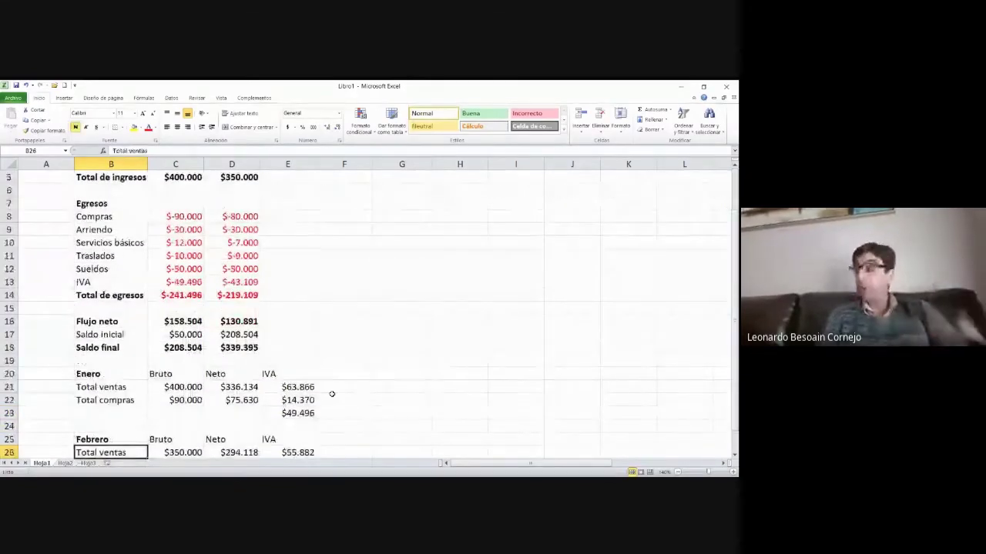
{"action": "key", "text": "Down"}
{"action": "key", "text": "Down"}
{"action": "key", "text": "Down"}
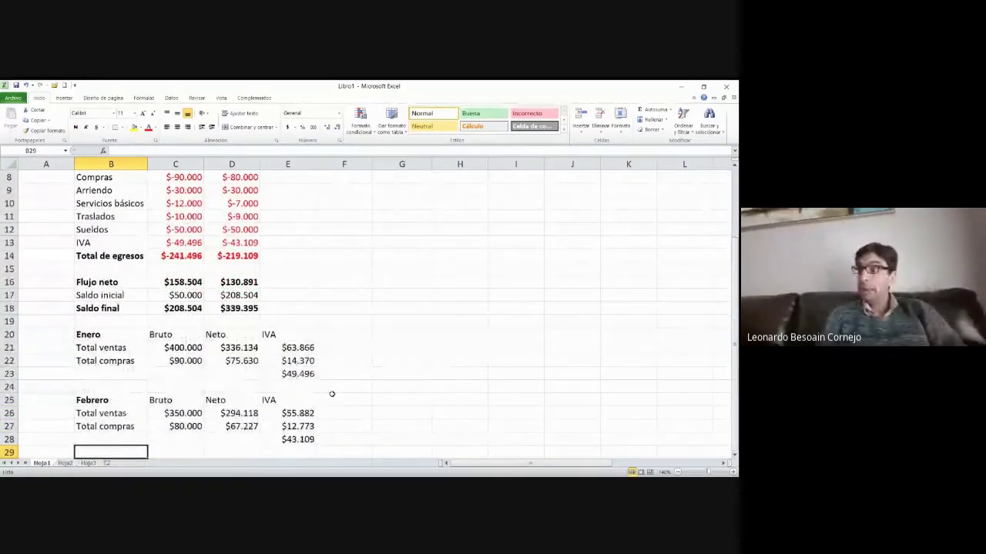
{"action": "key", "text": "Up"}
{"action": "key", "text": "Up"}
{"action": "key", "text": "Up"}
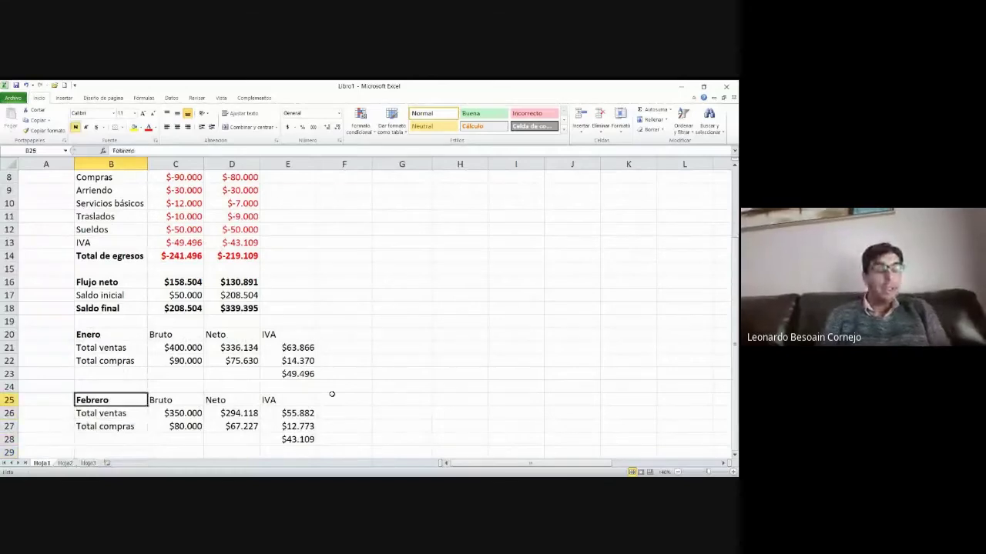
{"action": "key", "text": "Up"}
{"action": "key", "text": "Up"}
{"action": "key", "text": "Up"}
{"action": "key", "text": "Up"}
{"action": "key", "text": "Up"}
{"action": "key", "text": "shift+Down"}
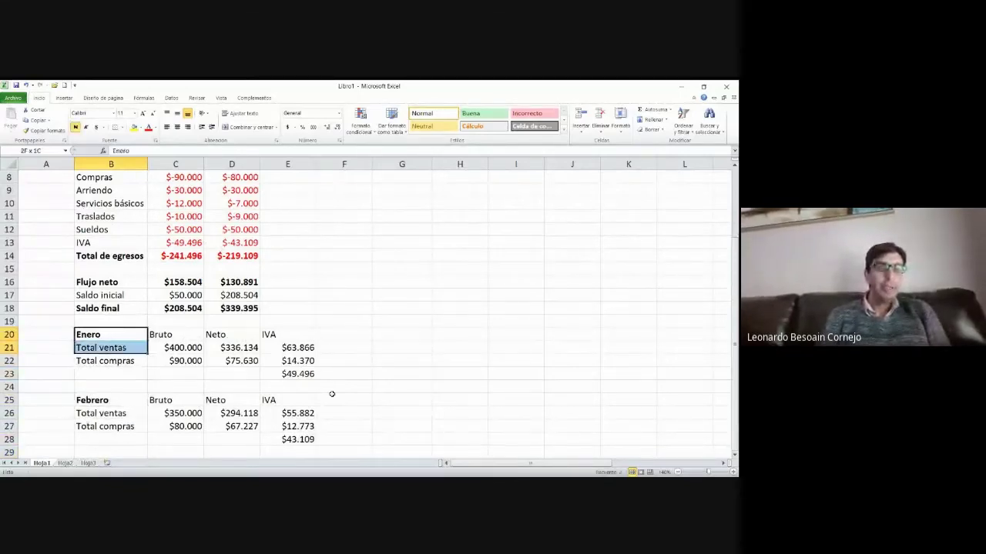
{"action": "key", "text": "shift+Down"}
{"action": "key", "text": "shift+Down"}
{"action": "key", "text": "shift+Down"}
{"action": "key", "text": "shift+Right"}
{"action": "key", "text": "shift+Up"}
{"action": "key", "text": "shift+Right"}
{"action": "key", "text": "shift+Right"}
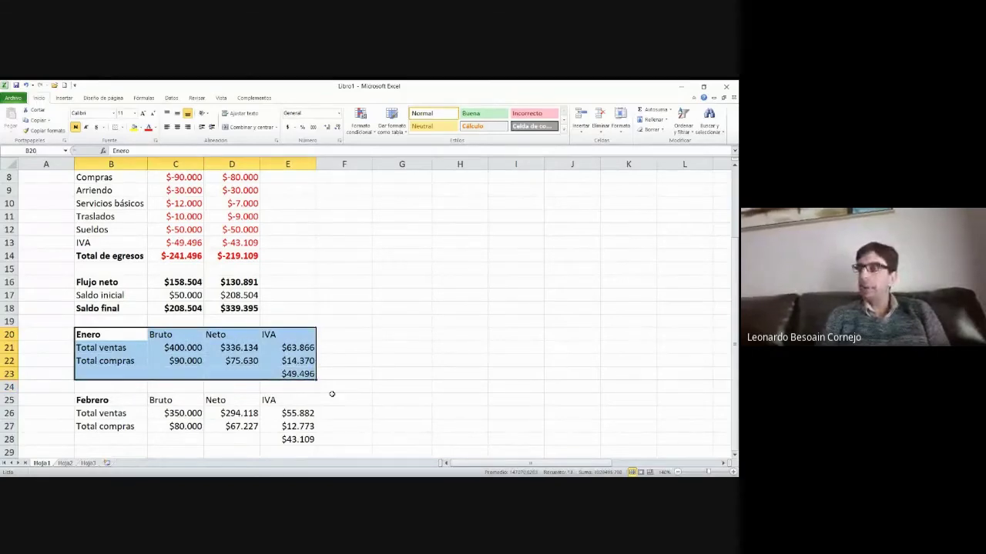
{"action": "key", "text": "Down"}
Bold Febrero's IVA total $43.109 in E28 and review the D21 net sales formula
{"action": "key", "text": "Down"}
{"action": "key", "text": "Down"}
{"action": "key", "text": "Right"}
{"action": "key", "text": "Right"}
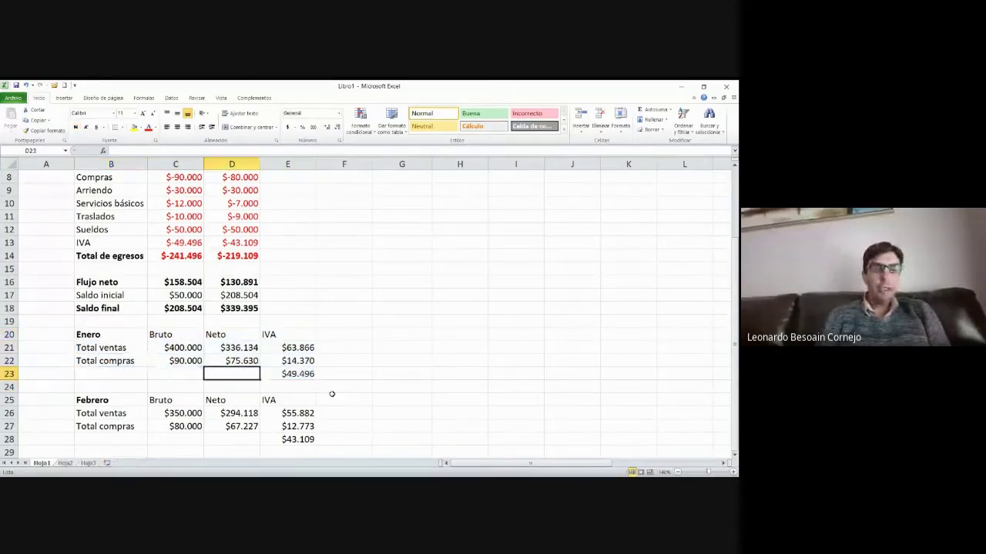
{"action": "key", "text": "Right"}
{"action": "key", "text": "ctrl+n"}
{"action": "key", "text": "Down"}
{"action": "key", "text": "Down"}
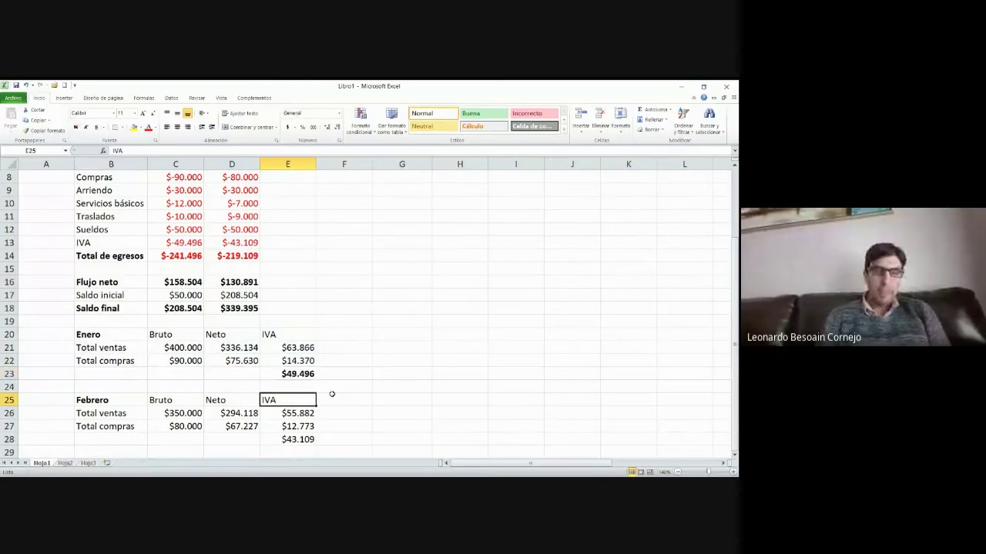
{"action": "key", "text": "Down"}
{"action": "key", "text": "Down"}
{"action": "key", "text": "Down"}
{"action": "key", "text": "ctrl+n"}
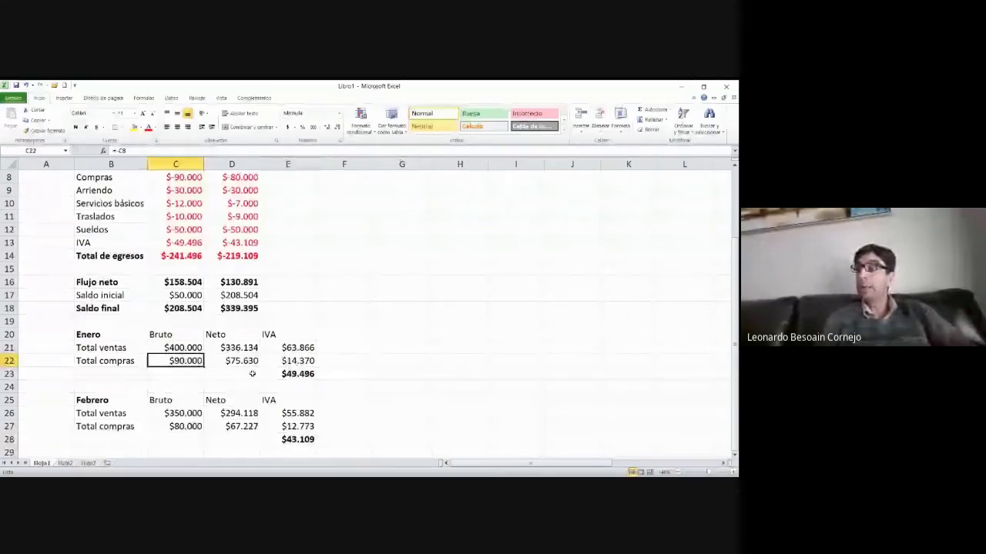
{"action": "left_click", "coordinate": [248, 348]}
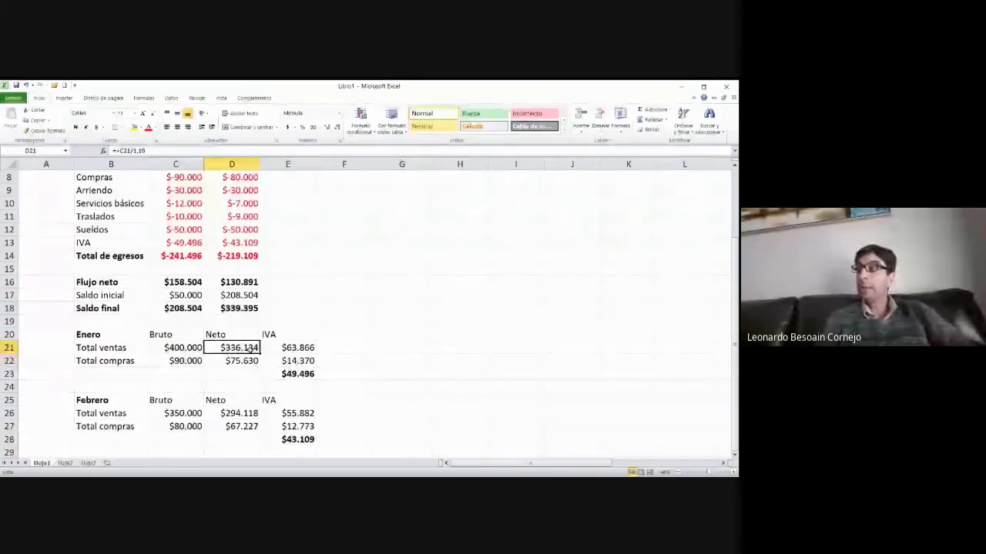
{"action": "left_click_drag", "start_coordinate": [249, 350], "coordinate": [250, 359]}
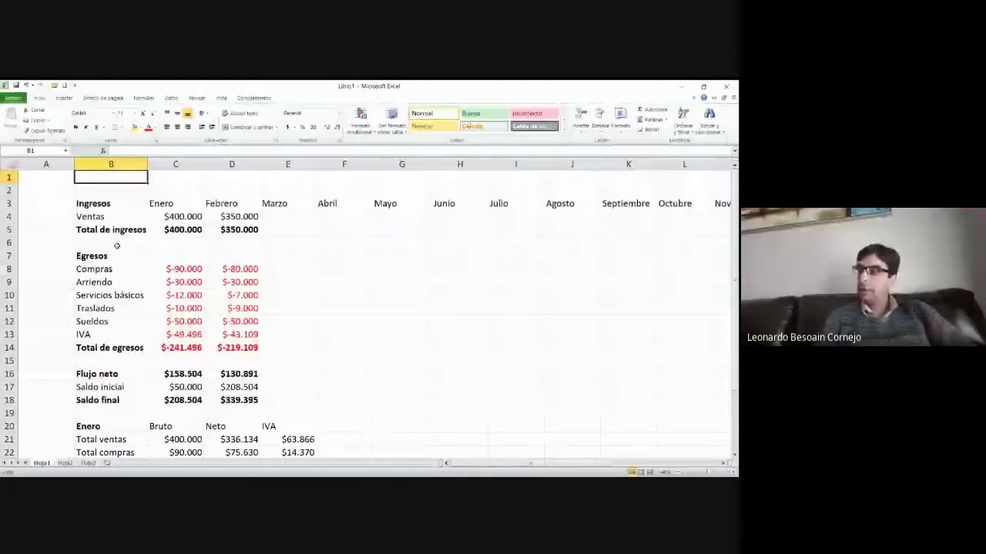
{"action": "left_click_drag", "start_coordinate": [100, 269], "coordinate": [110, 329]}
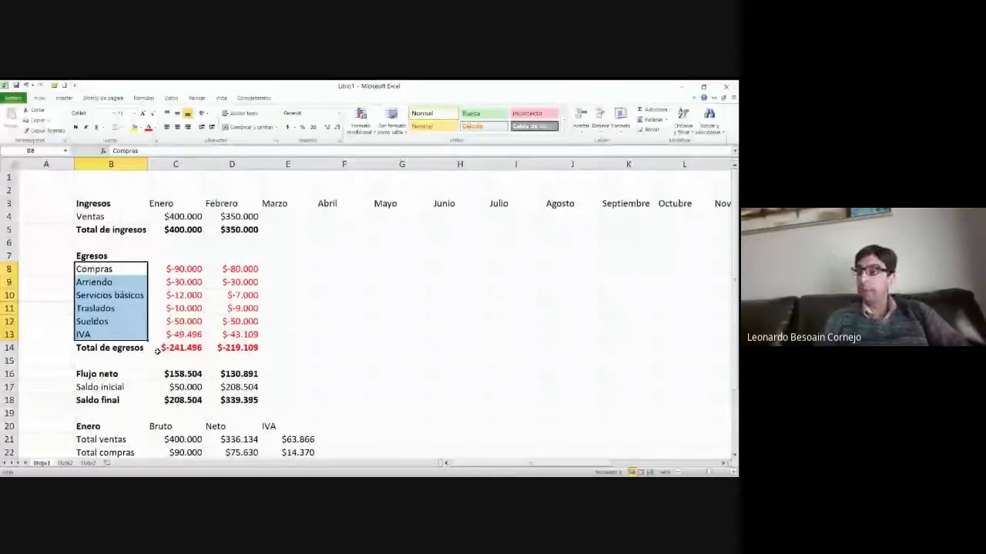
{"action": "left_click_drag", "start_coordinate": [177, 373], "coordinate": [229, 372]}
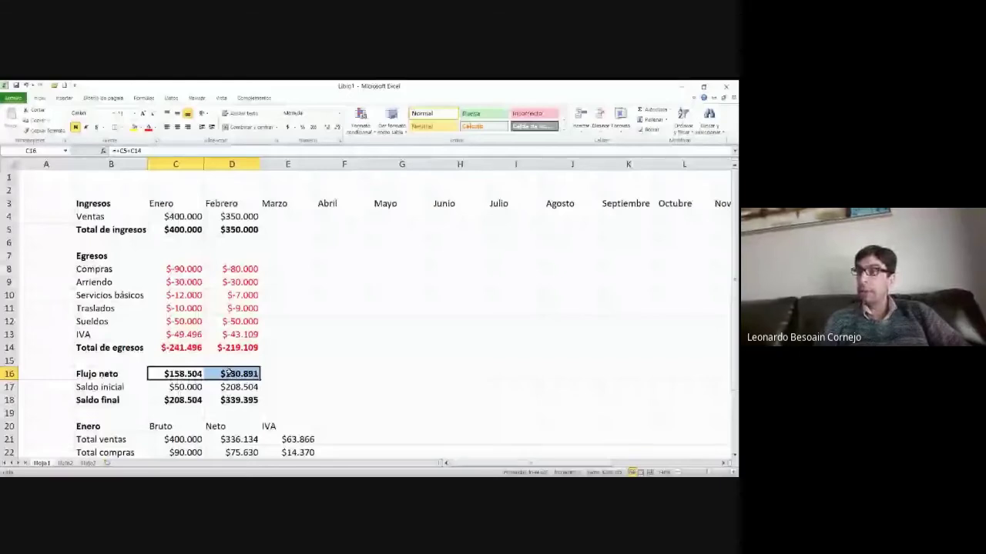
{"action": "left_click_drag", "start_coordinate": [178, 400], "coordinate": [231, 399]}
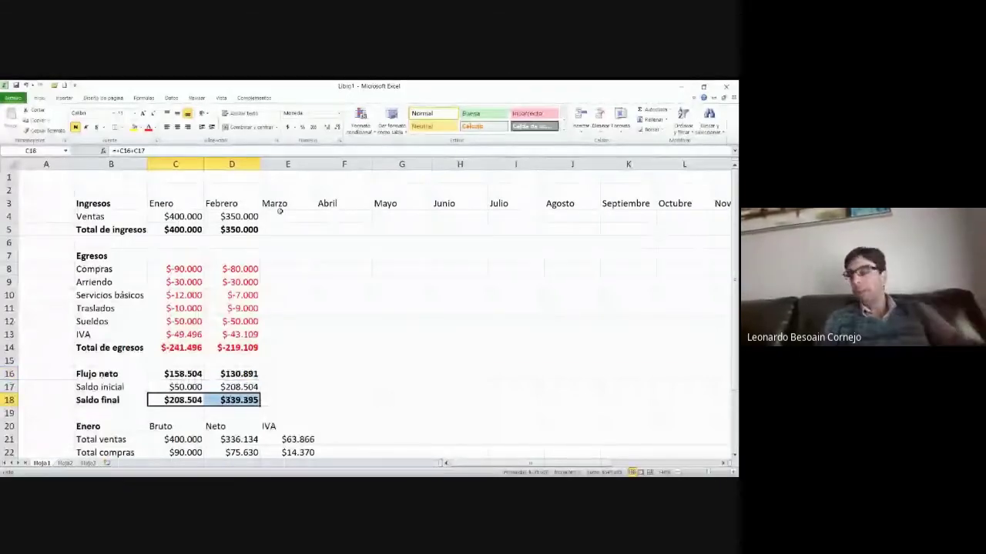
{"action": "left_click", "coordinate": [246, 216]}
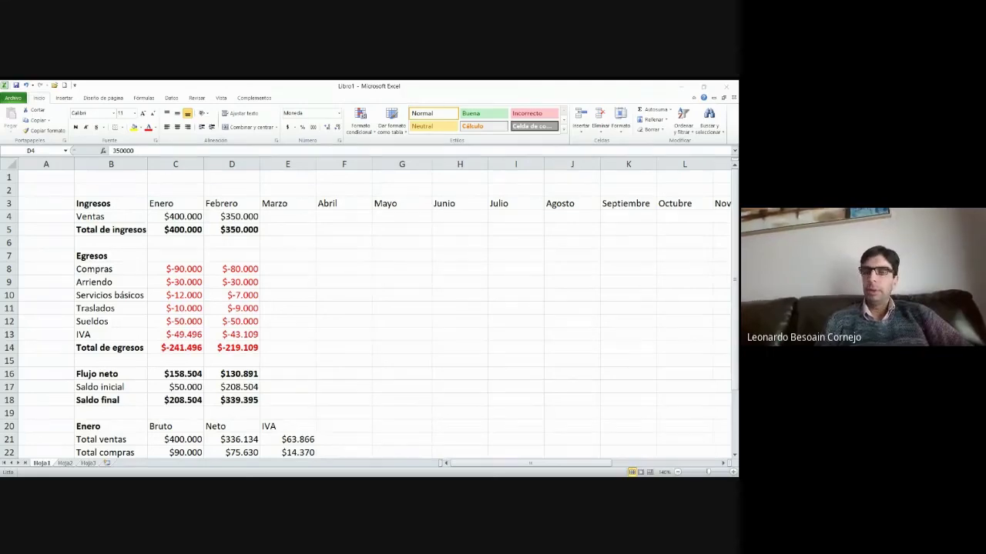
Move right to the Bruto/Neto example in column R, then return left toward column A
{"action": "key", "text": "alt+Tab"}
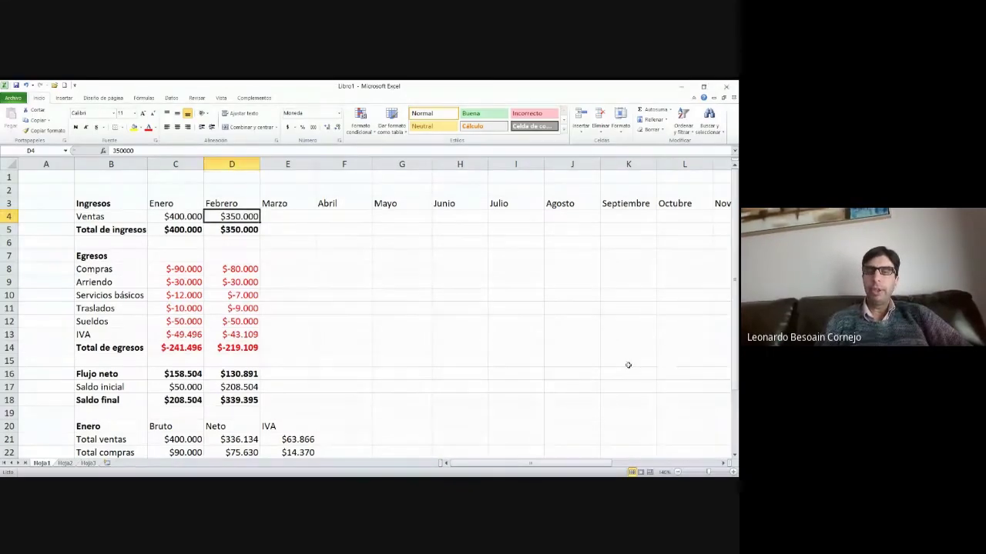
{"action": "left_click", "coordinate": [627, 365]}
{"action": "key", "text": "Right"}
{"action": "key", "text": "Right"}
{"action": "key", "text": "Right"}
{"action": "key", "text": "Right"}
{"action": "key", "text": "Right"}
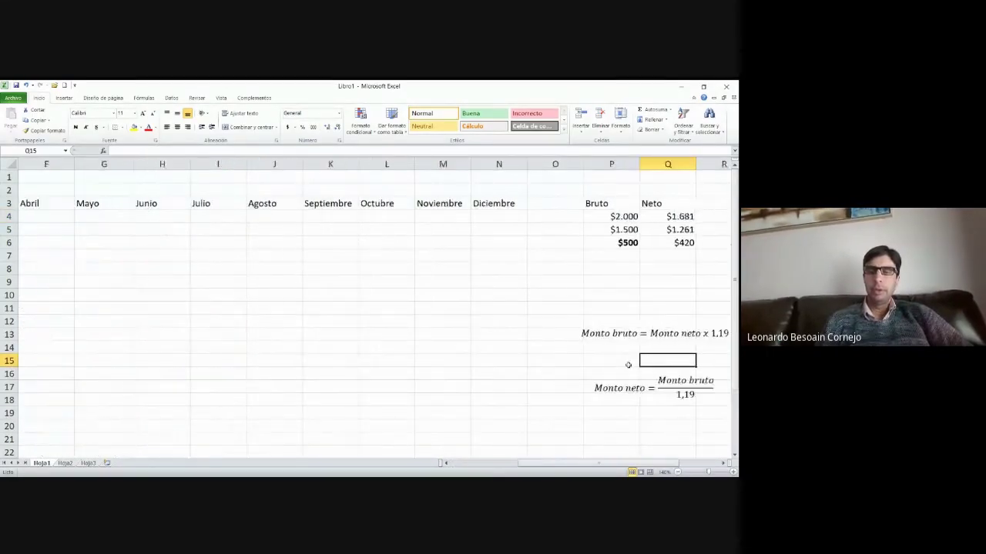
{"action": "key", "text": "Right"}
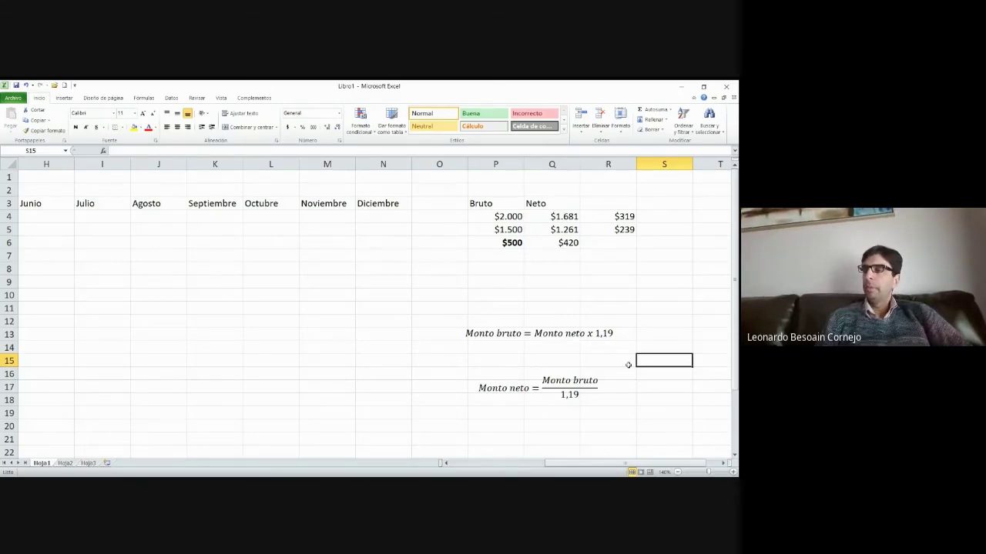
{"action": "key", "text": "Left"}
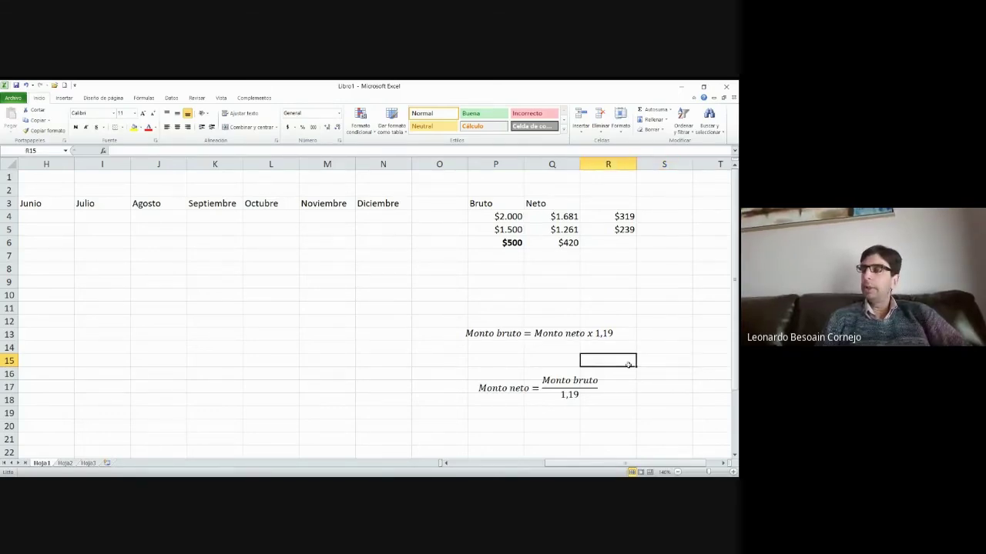
{"action": "key", "text": "Left"}
{"action": "key", "text": "Left"}
{"action": "key", "text": "Left"}
{"action": "key", "text": "Left"}
{"action": "key", "text": "Left"}
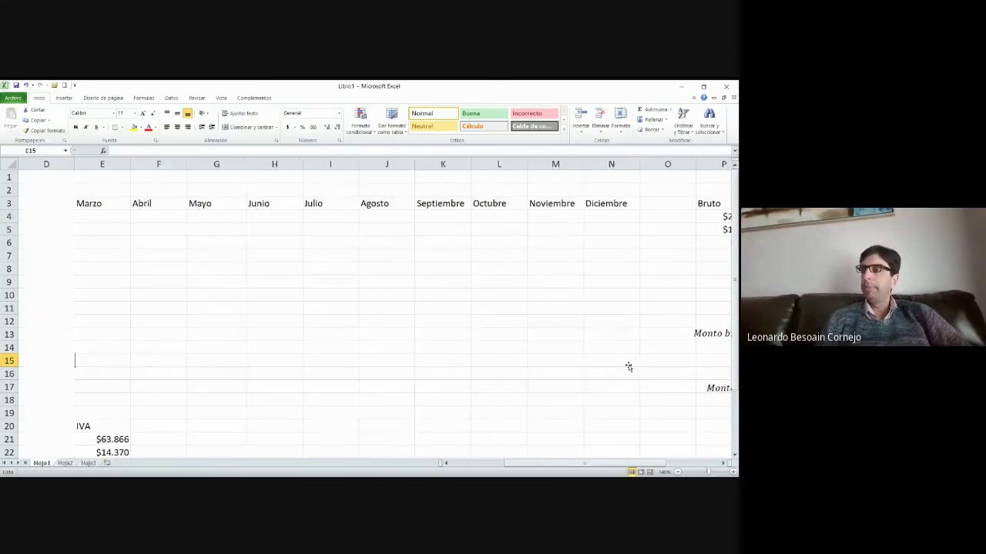
{"action": "key", "text": "Up"}
{"action": "key", "text": "Up"}
{"action": "key", "text": "Up"}
{"action": "key", "text": "Up"}
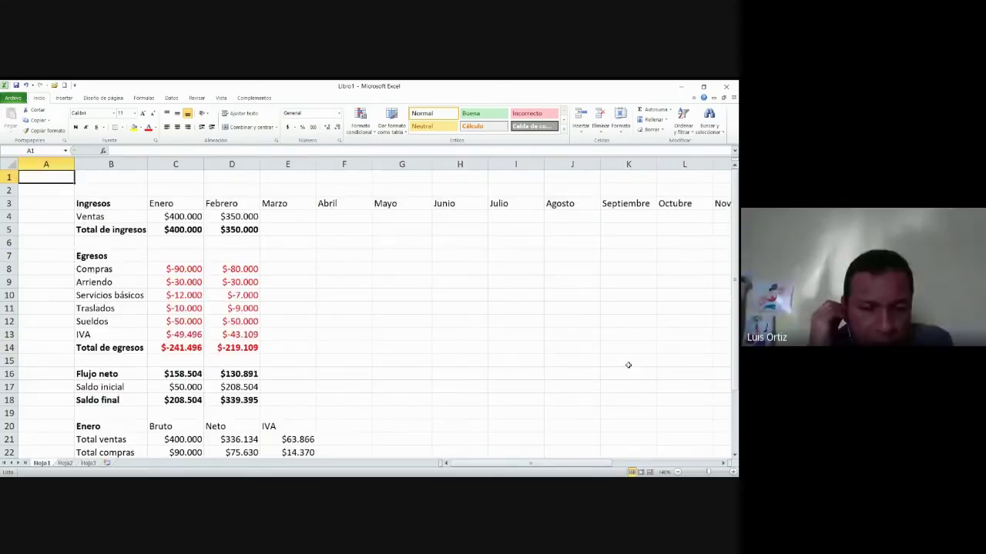
{"action": "key", "text": "Down"}
{"action": "key", "text": "Down"}
{"action": "key", "text": "Down"}
{"action": "key", "text": "Down"}
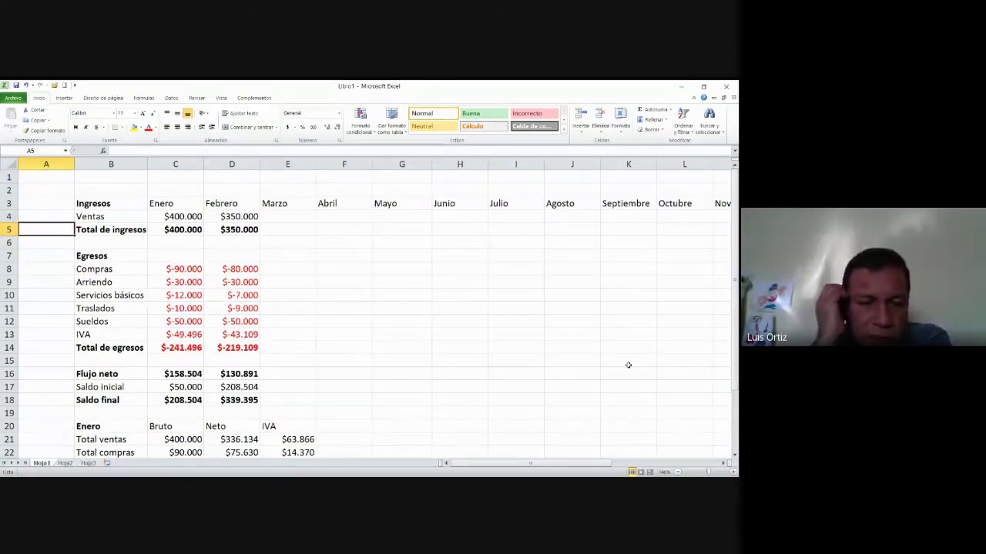
{"action": "key", "text": "Up"}
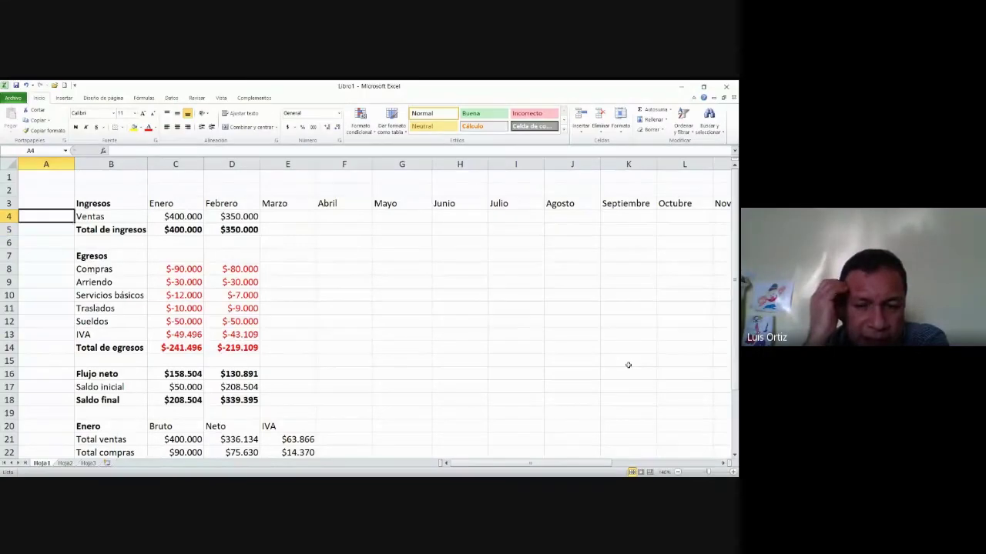
{"action": "key", "text": "Up"}
{"action": "key", "text": "Up"}
{"action": "key", "text": "Up"}
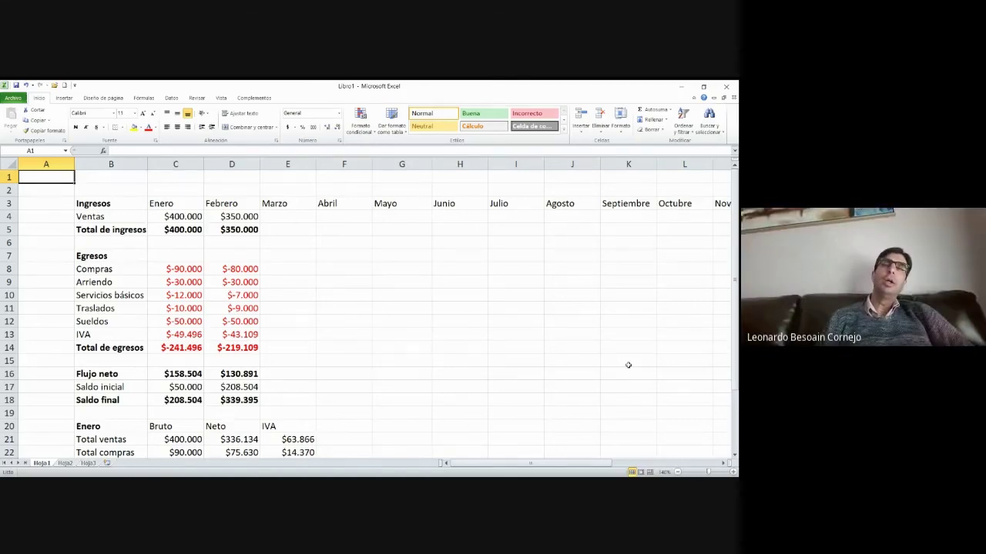
{"action": "key", "text": "Down"}
{"action": "key", "text": "Down"}
{"action": "key", "text": "Down"}
{"action": "key", "text": "Down"}
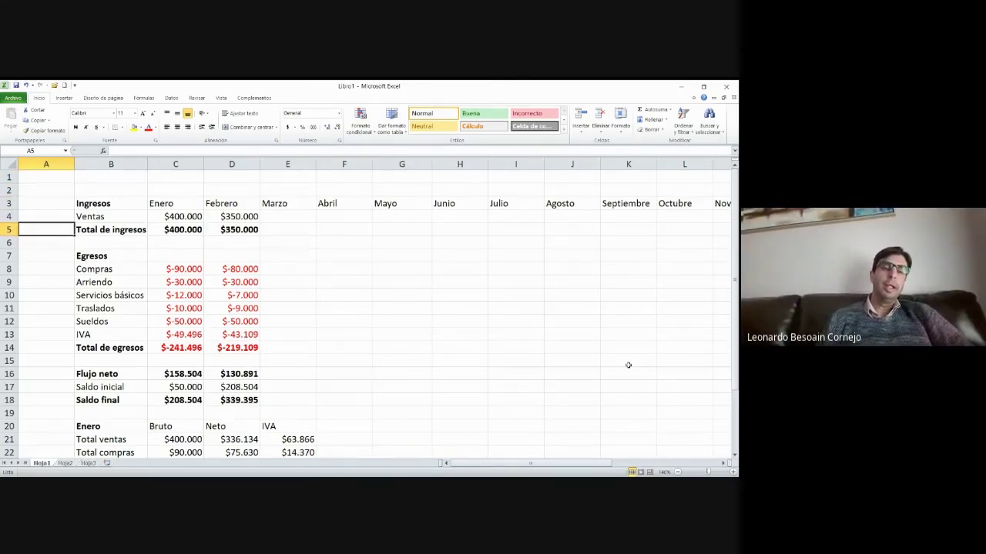
{"action": "key", "text": "Right"}
{"action": "key", "text": "Right"}
{"action": "key", "text": "Right"}
{"action": "key", "text": "Right"}
{"action": "key", "text": "Right"}
{"action": "key", "text": "Right"}
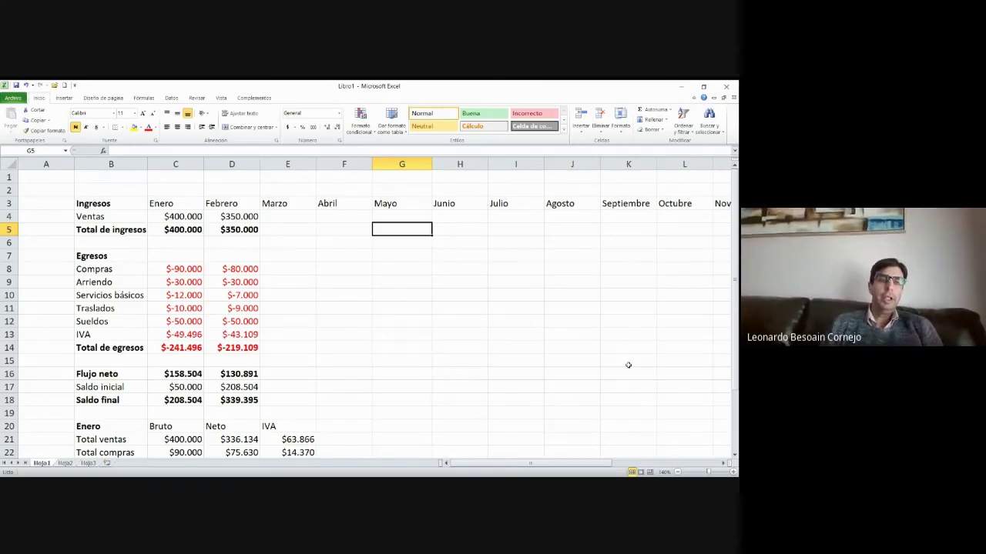
{"action": "key", "text": "Left"}
{"action": "key", "text": "Left"}
{"action": "key", "text": "Left"}
{"action": "key", "text": "Left"}
Discard a stray 0 entry in Enero's sales cell C4
{"action": "key", "text": "Up"}
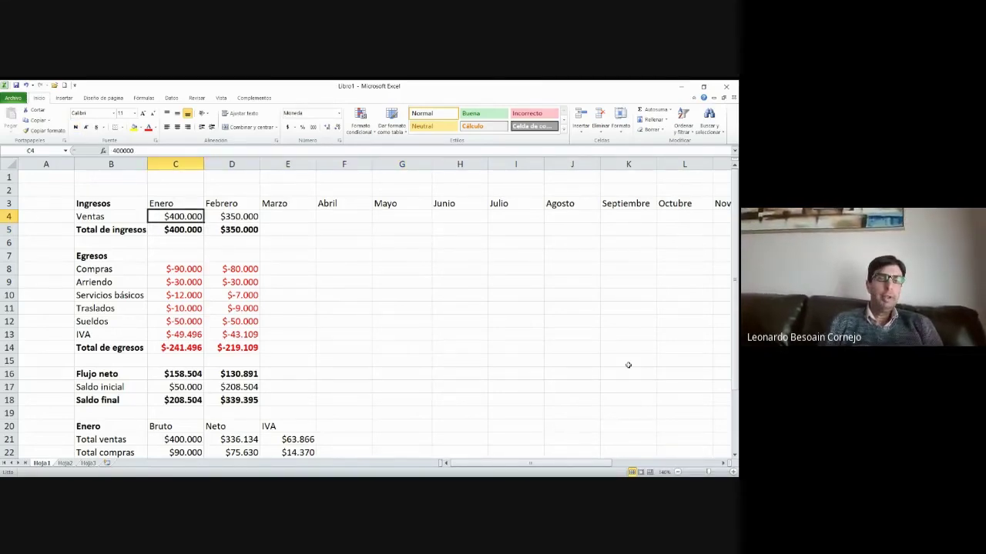
{"action": "type", "text": "0"}
{"action": "key", "text": "Escape"}
Copy Febrero's figures D4:D18 into the Marzo column, giving Marzo a saldo final of $513.395
{"action": "key", "text": "Right"}
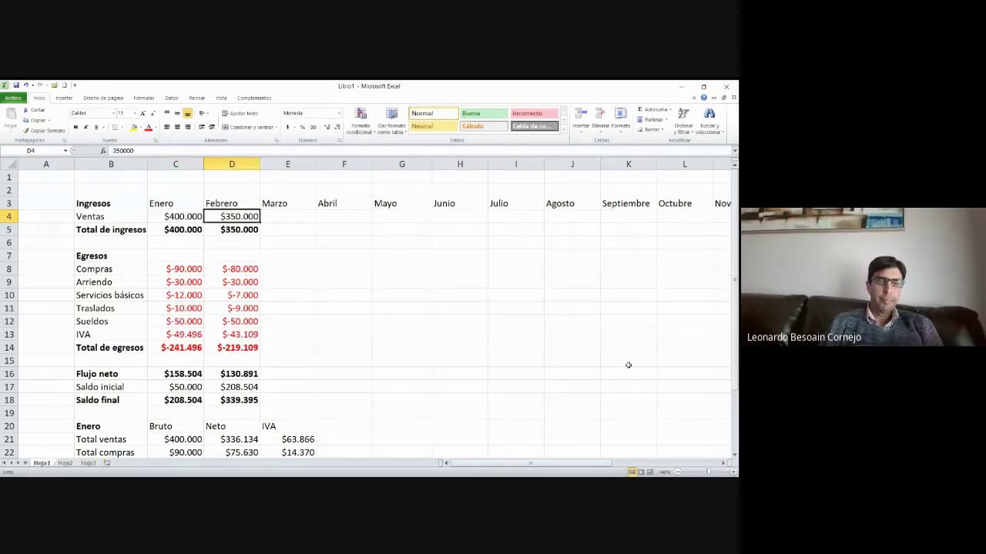
{"action": "key", "text": "shift+Down"}
{"action": "key", "text": "shift+Down"}
{"action": "key", "text": "shift+Down"}
{"action": "key", "text": "shift+Down"}
{"action": "key", "text": "shift+Down"}
{"action": "key", "text": "shift+Down"}
{"action": "key", "text": "ctrl+c"}
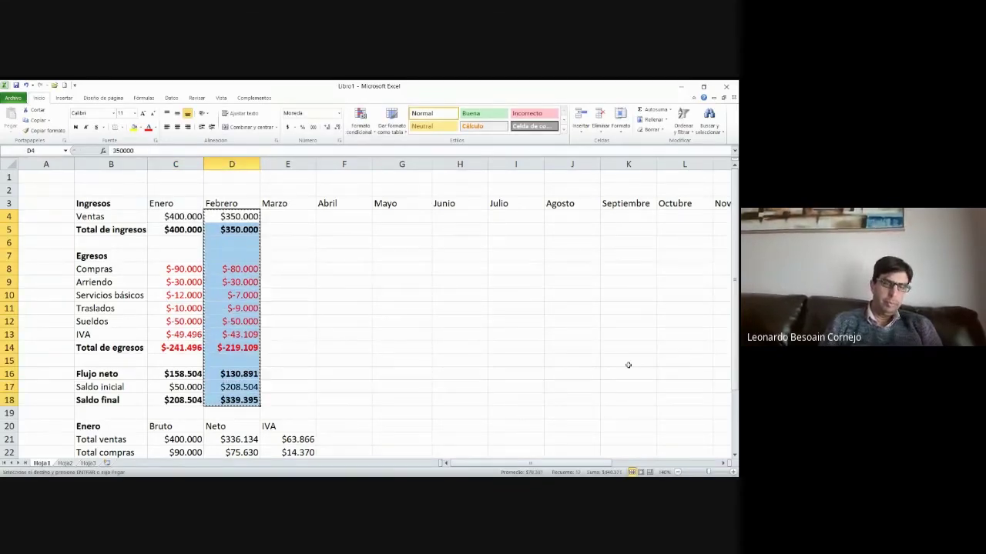
{"action": "key", "text": "Right"}
{"action": "key", "text": "Return"}
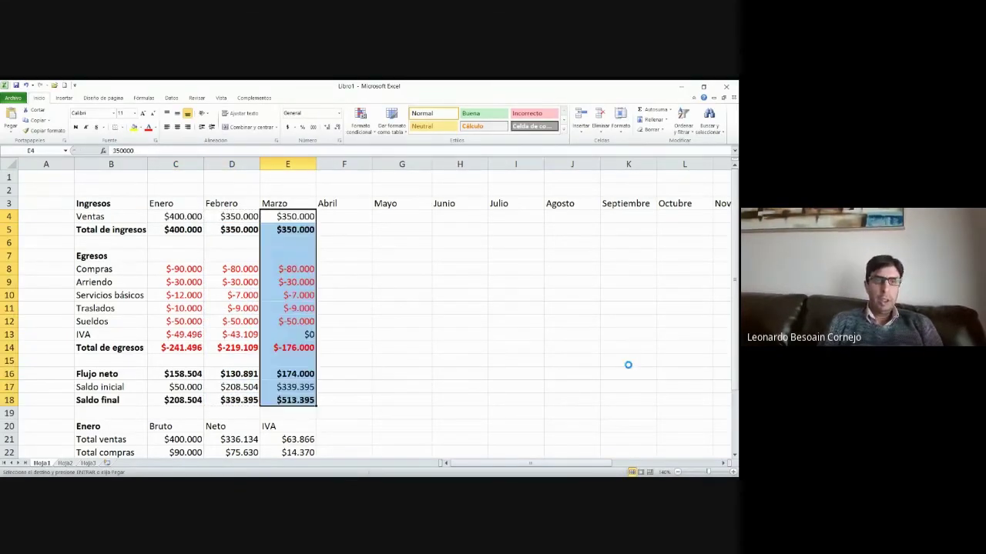
{"action": "key", "text": "Left"}
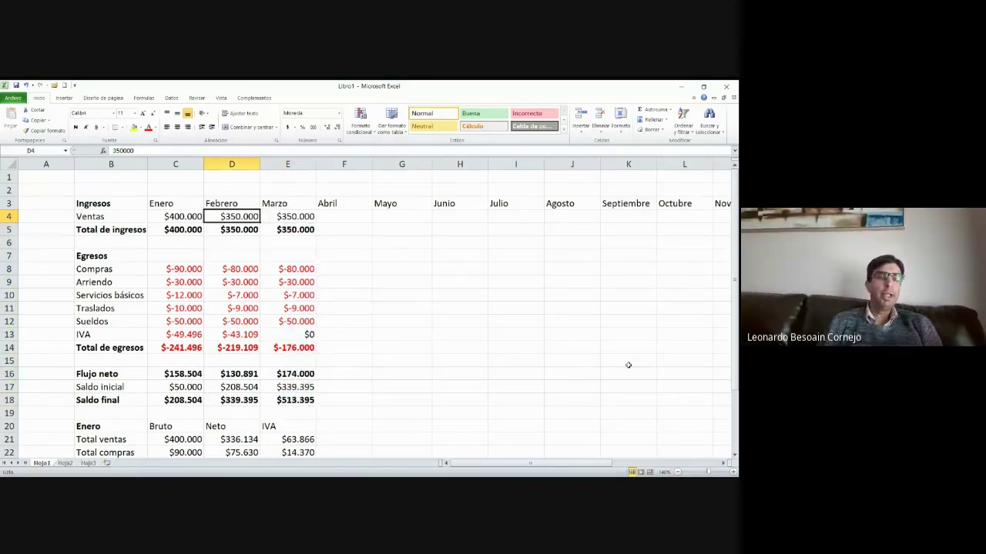
{"action": "key", "text": "Left"}
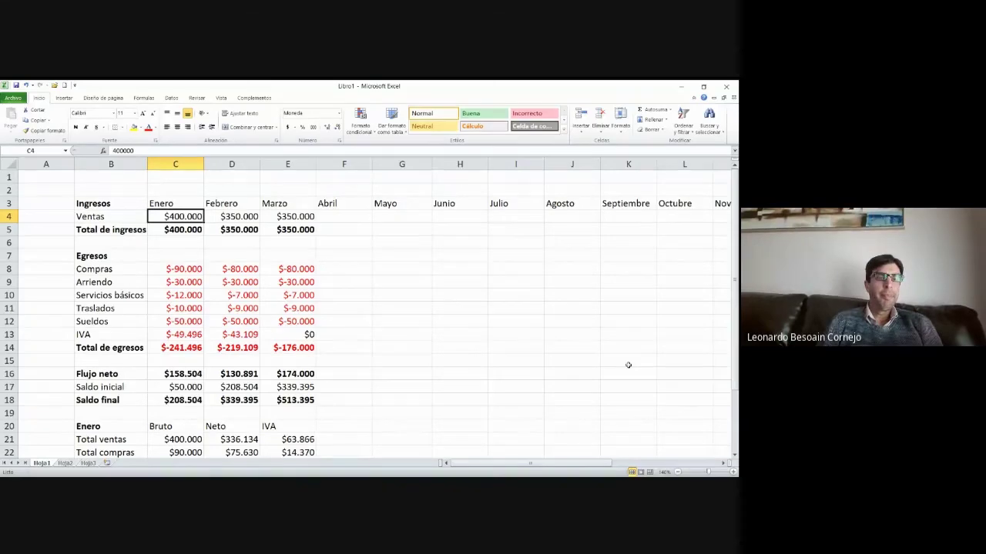
Set Enero's Ventas in C4 to $3.000.000 and check the recalculated totals below
{"action": "type", "text": "30000"}
{"action": "key", "text": "Return"}
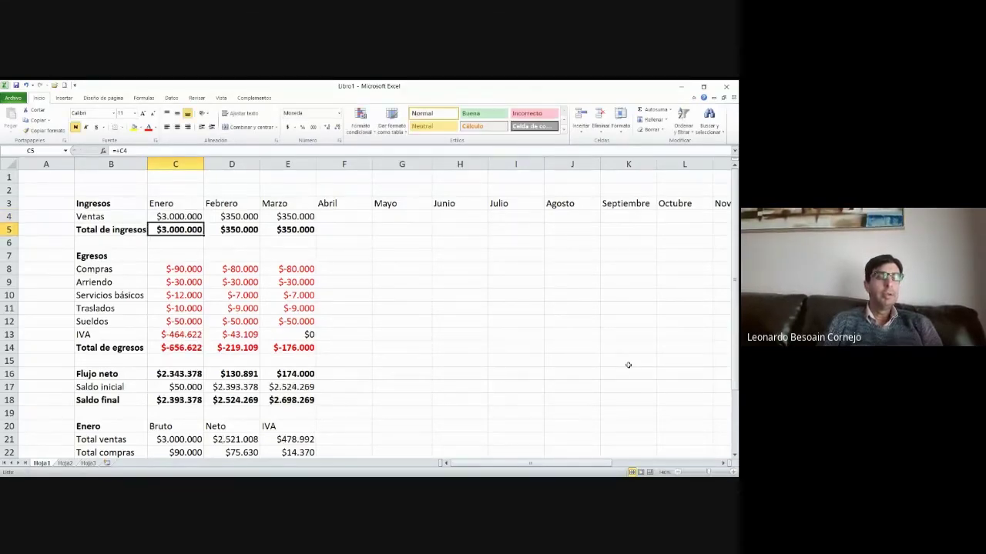
{"action": "key", "text": "Return"}
{"action": "key", "text": "ctrl+Down"}
{"action": "key", "text": "ctrl+Down"}
{"action": "key", "text": "ctrl+Down"}
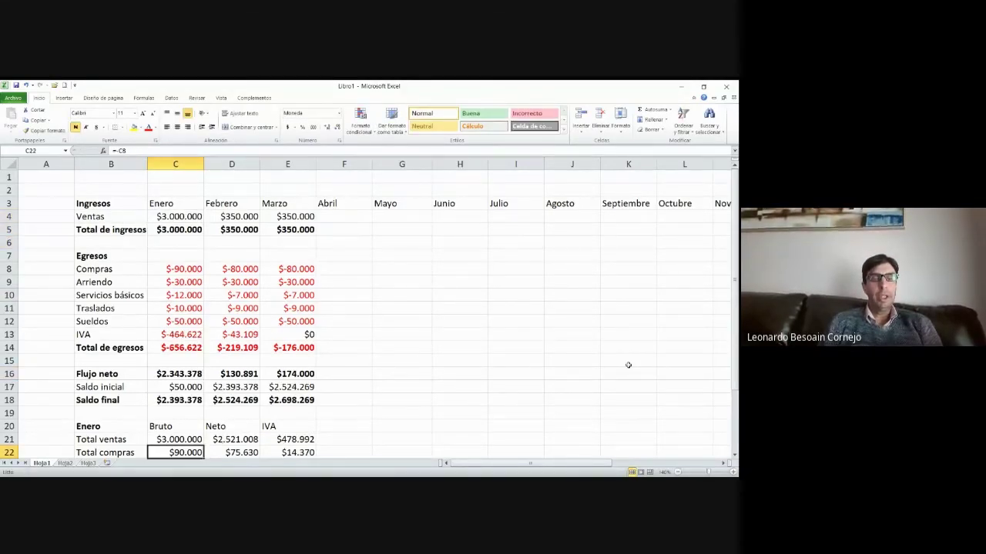
{"action": "key", "text": "ctrl+Down"}
{"action": "key", "text": "Down"}
{"action": "key", "text": "Down"}
{"action": "key", "text": "Down"}
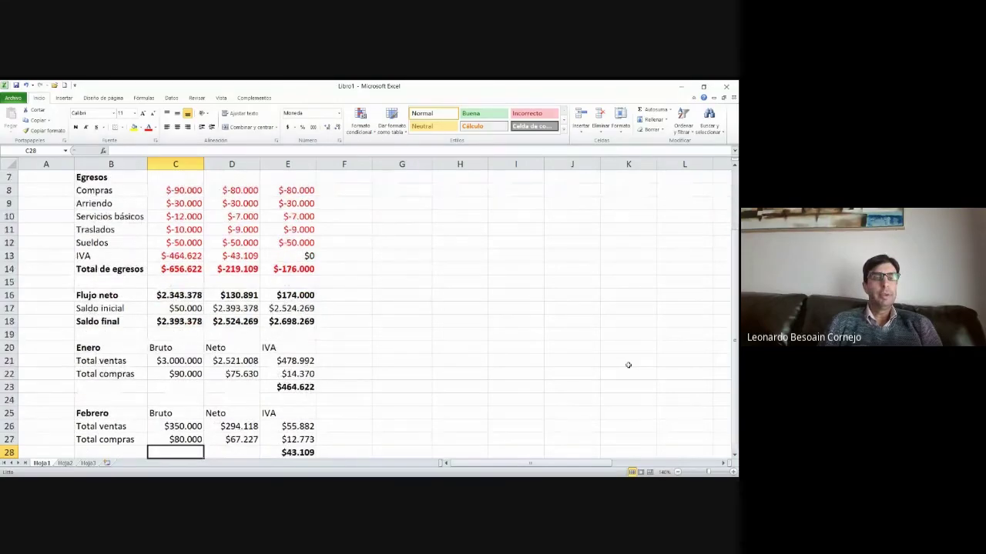
{"action": "key", "text": "Up"}
{"action": "key", "text": "Up"}
{"action": "key", "text": "Up"}
{"action": "key", "text": "Up"}
{"action": "key", "text": "Up"}
{"action": "key", "text": "Up"}
{"action": "key", "text": "Up"}
{"action": "key", "text": "Up"}
{"action": "key", "text": "Up"}
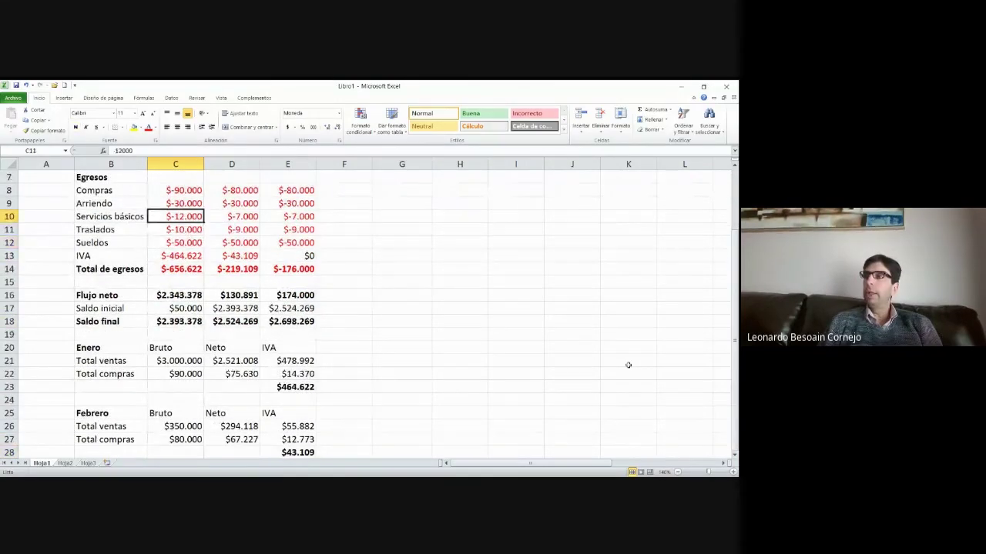
{"action": "key", "text": "Up"}
{"action": "key", "text": "Up"}
{"action": "key", "text": "Up"}
{"action": "key", "text": "Down"}
{"action": "key", "text": "Down"}
{"action": "key", "text": "Down"}
{"action": "key", "text": "Right"}
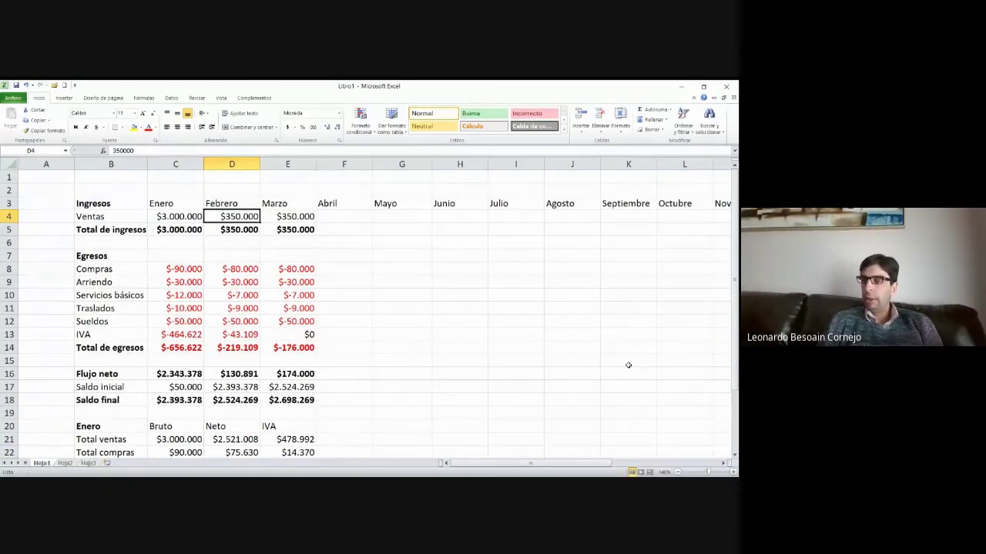
Set Ventas to $2.500.000 for Febrero and $500.000 for Marzo
{"action": "type", "text": "2500"}
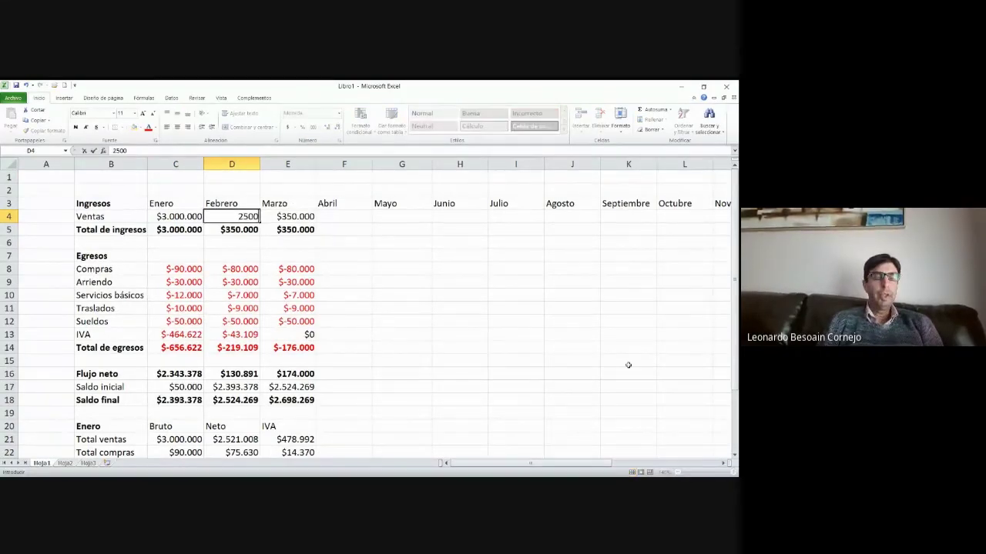
{"action": "type", "text": "000"}
{"action": "key", "text": "Return"}
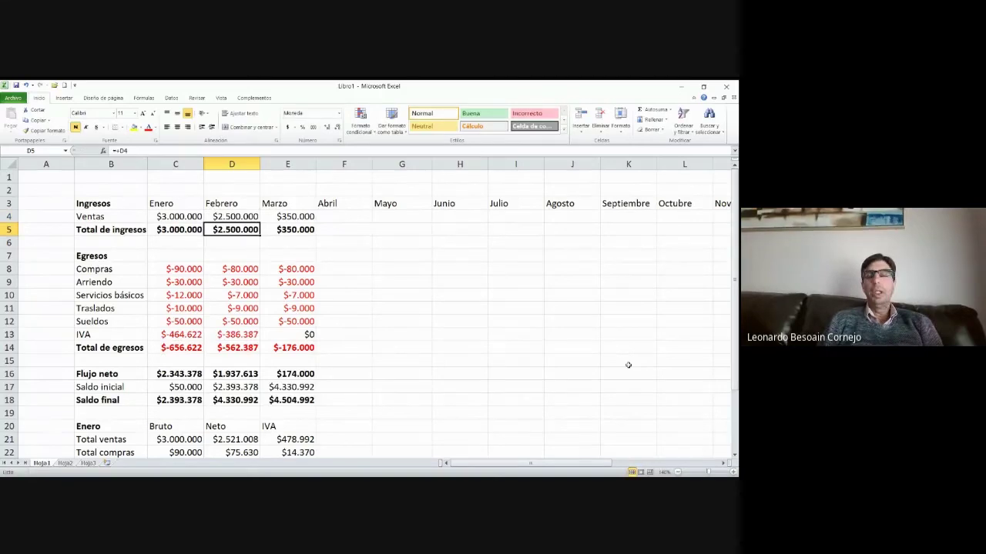
{"action": "key", "text": "Up"}
{"action": "key", "text": "Right"}
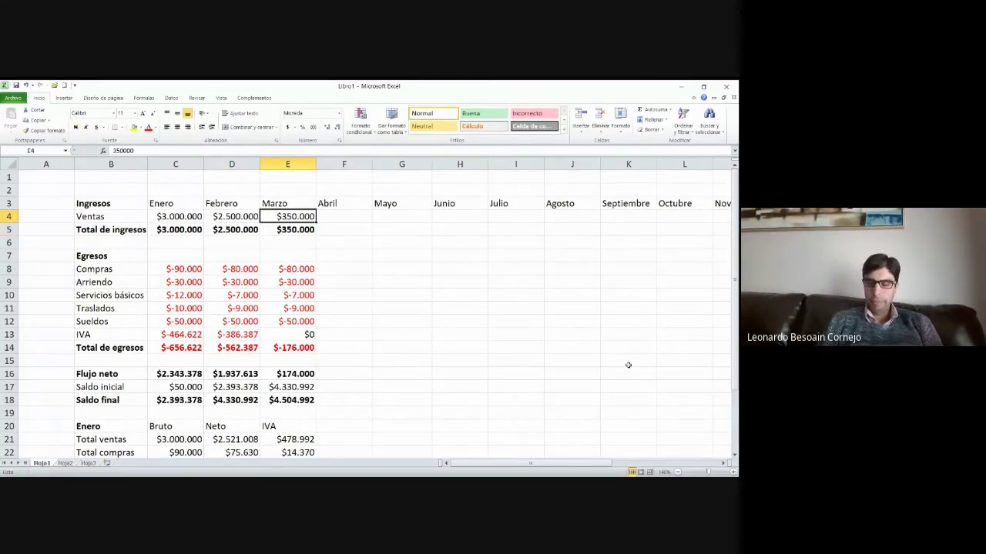
{"action": "type", "text": "500.000"}
{"action": "key", "text": "Return"}
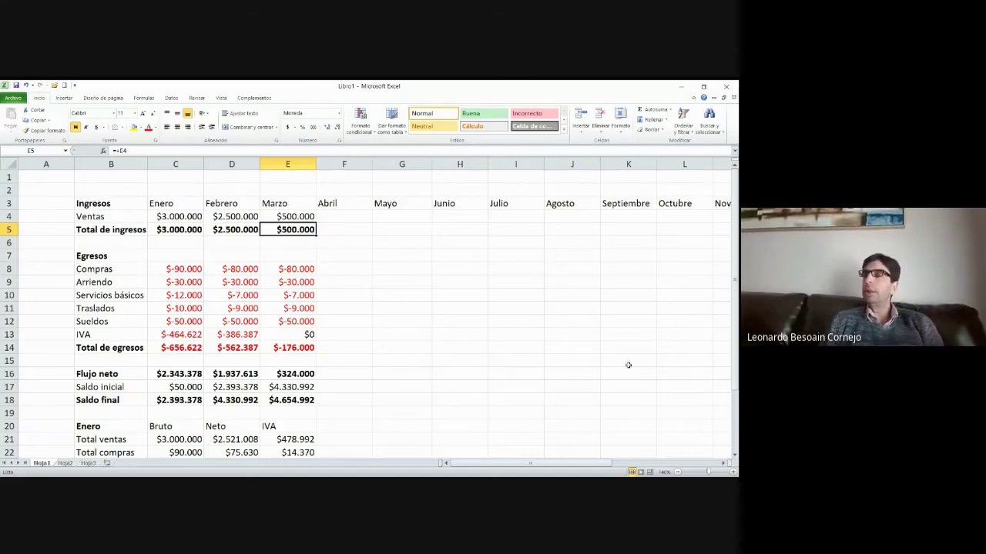
{"action": "key", "text": "Down"}
{"action": "key", "text": "Down"}
{"action": "key", "text": "Down"}
{"action": "key", "text": "Down"}
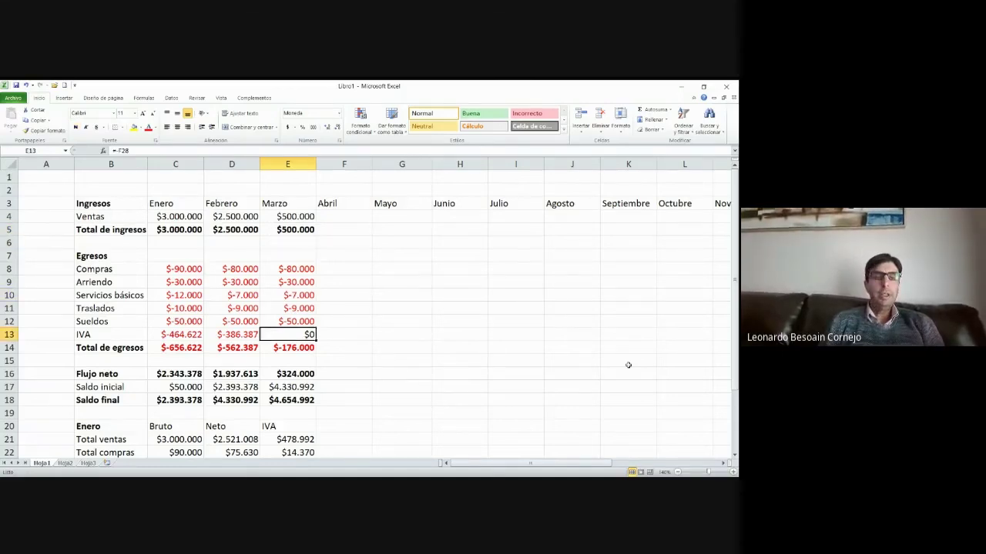
{"action": "key", "text": "Down"}
{"action": "key", "text": "Down"}
{"action": "key", "text": "Down"}
{"action": "key", "text": "Up"}
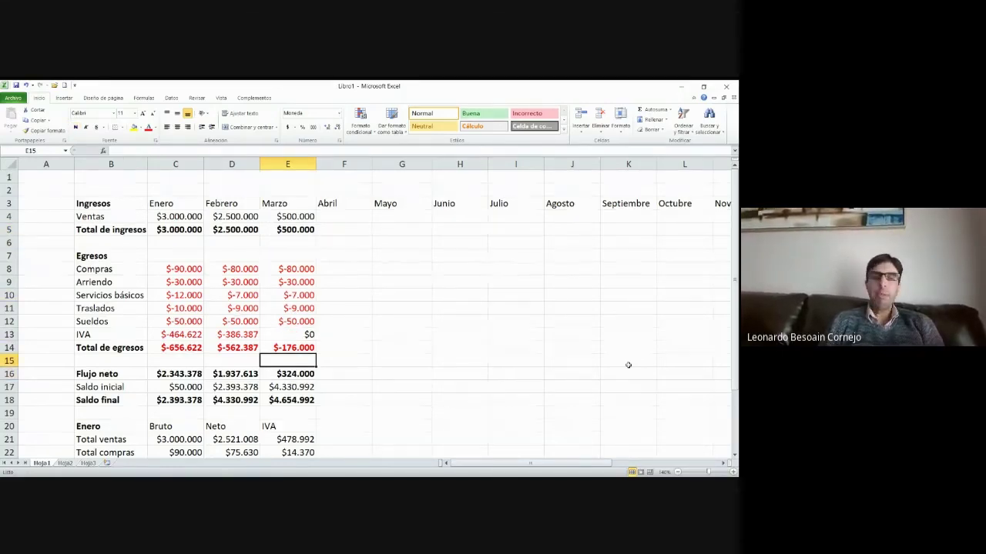
Link Marzo's IVA in E13 to Febrero's D13 ($-386.387), making Marzo's Saldo final $4.268.605
{"action": "key", "text": "Up"}
{"action": "key", "text": "Up"}
{"action": "type", "text": "="}
{"action": "key", "text": "Left"}
{"action": "key", "text": "Return"}
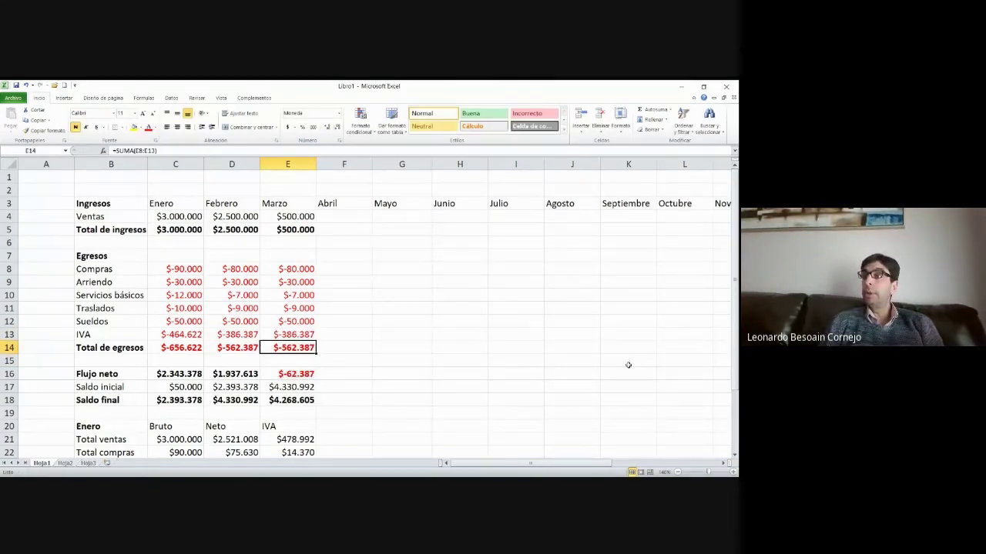
{"action": "key", "text": "Down"}
{"action": "key", "text": "Down"}
{"action": "key", "text": "Down"}
{"action": "key", "text": "Down"}
{"action": "key", "text": "Down"}
{"action": "key", "text": "Down"}
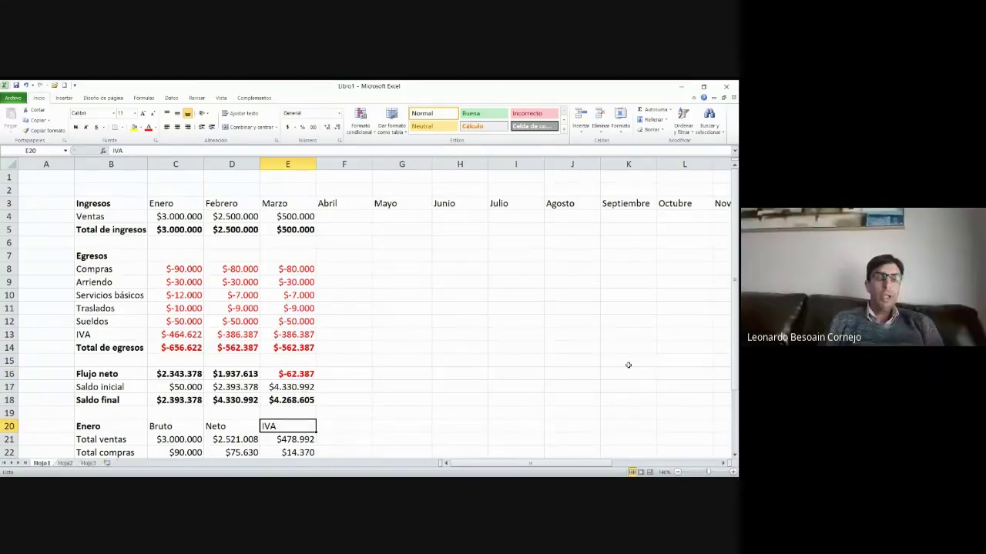
{"action": "key", "text": "Up"}
{"action": "key", "text": "Up"}
{"action": "key", "text": "Up"}
{"action": "key", "text": "Up"}
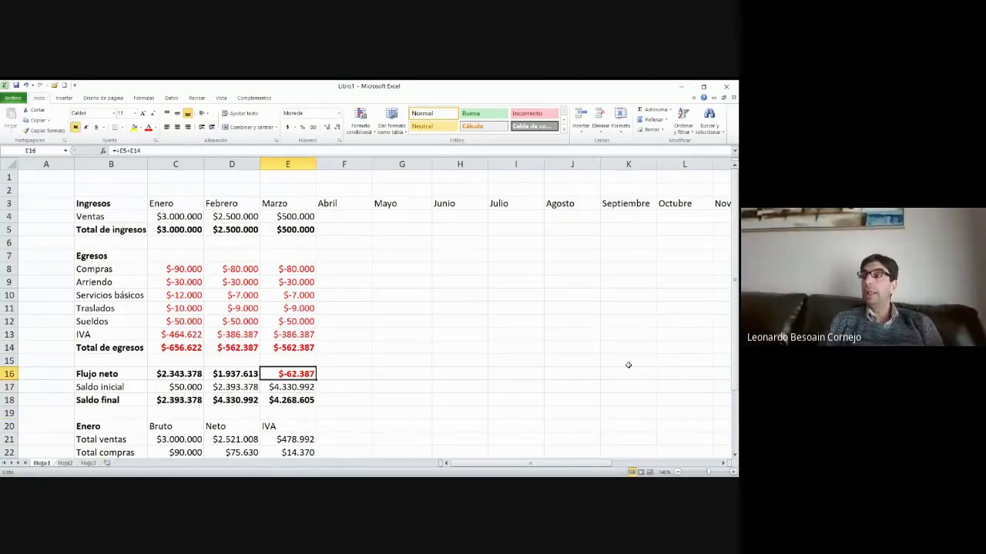
{"action": "key", "text": "Right"}
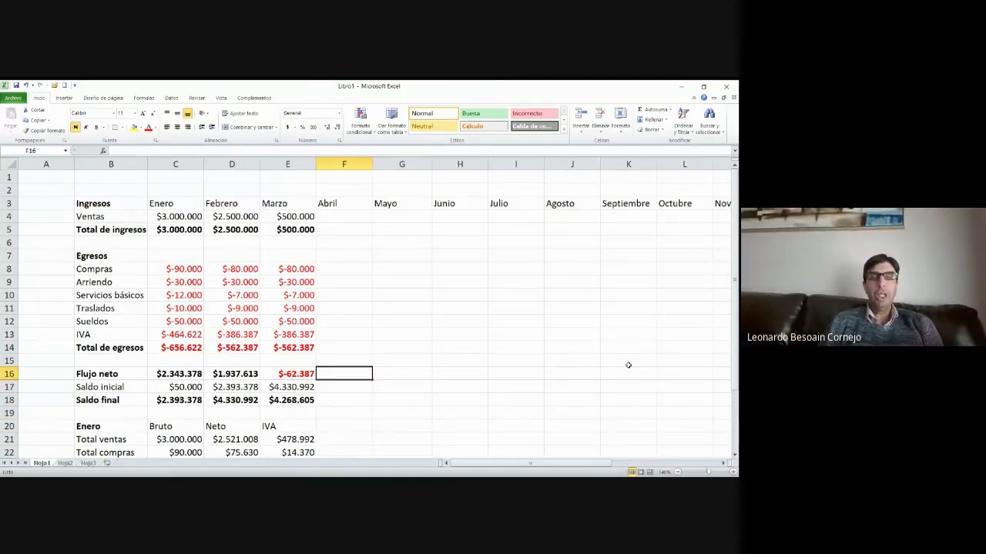
{"action": "key", "text": "Right"}
{"action": "key", "text": "Right"}
{"action": "key", "text": "Right"}
{"action": "key", "text": "Right"}
{"action": "key", "text": "Left"}
{"action": "key", "text": "Left"}
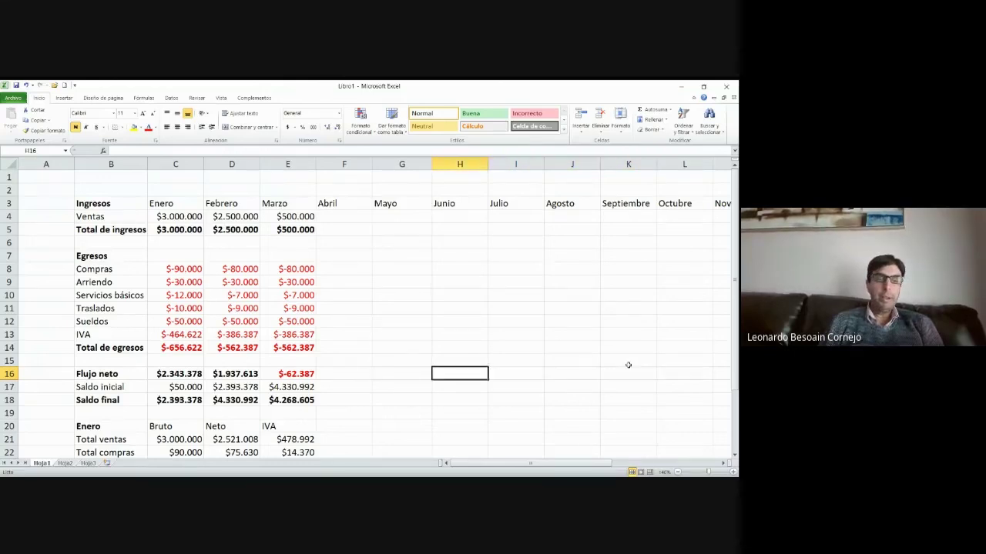
{"action": "key", "text": "Left"}
{"action": "key", "text": "Left"}
{"action": "key", "text": "Left"}
{"action": "key", "text": "Left"}
{"action": "key", "text": "Down"}
{"action": "key", "text": "Down"}
{"action": "key", "text": "Right"}
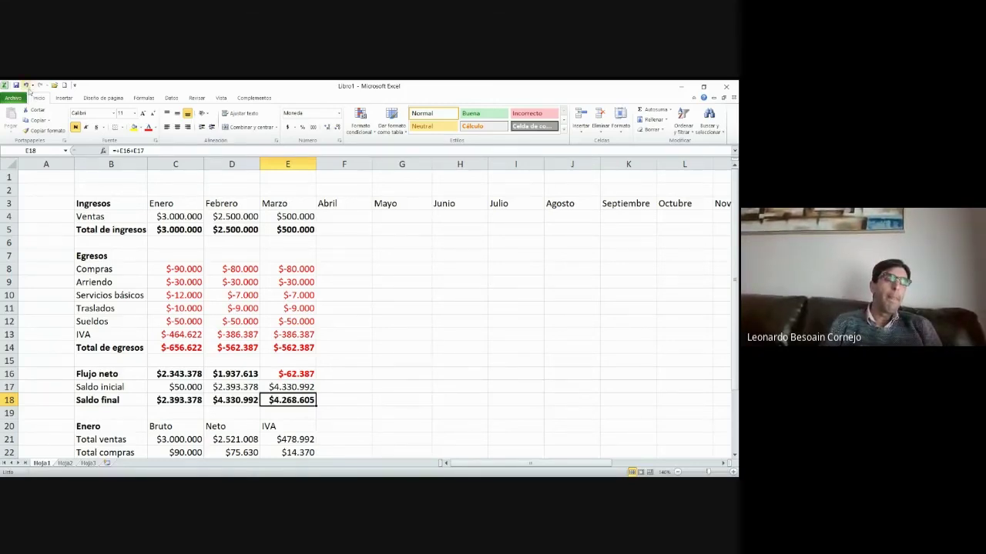
Undo the five demo edits, restoring Ventas to $400.000 and $350.000, then select cell A1
{"action": "left_click", "coordinate": [26, 87]}
{"action": "left_click", "coordinate": [26, 87]}
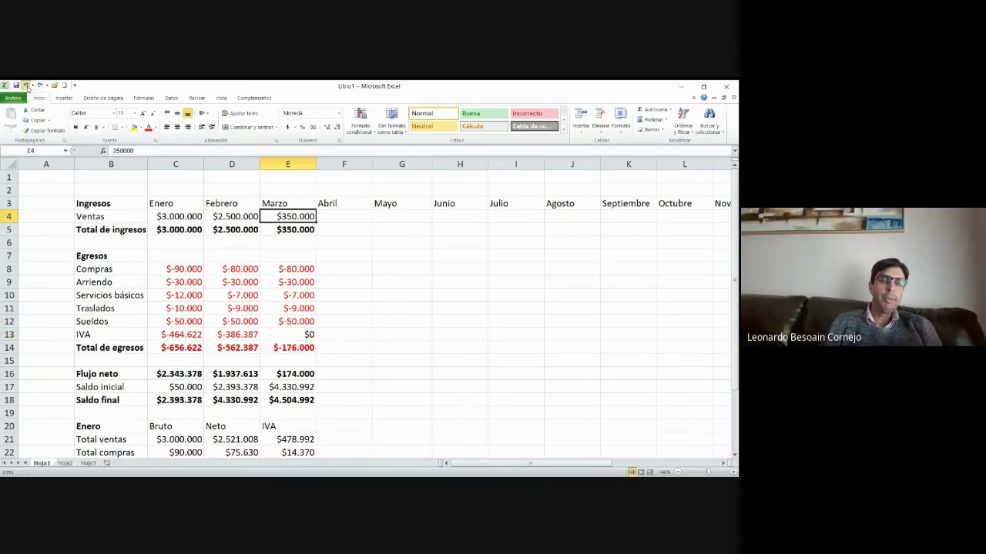
{"action": "left_click", "coordinate": [26, 87]}
{"action": "left_click", "coordinate": [26, 87]}
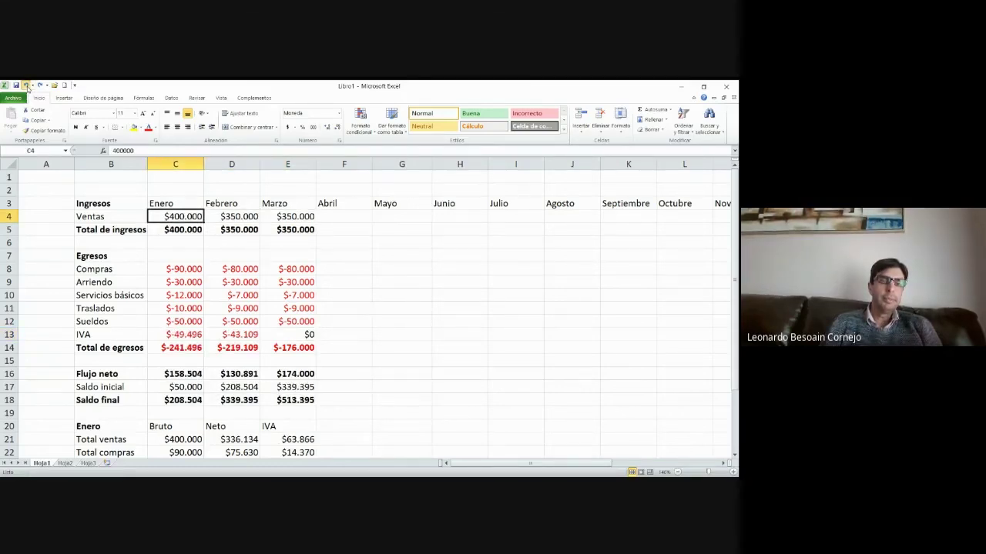
{"action": "left_click", "coordinate": [26, 87]}
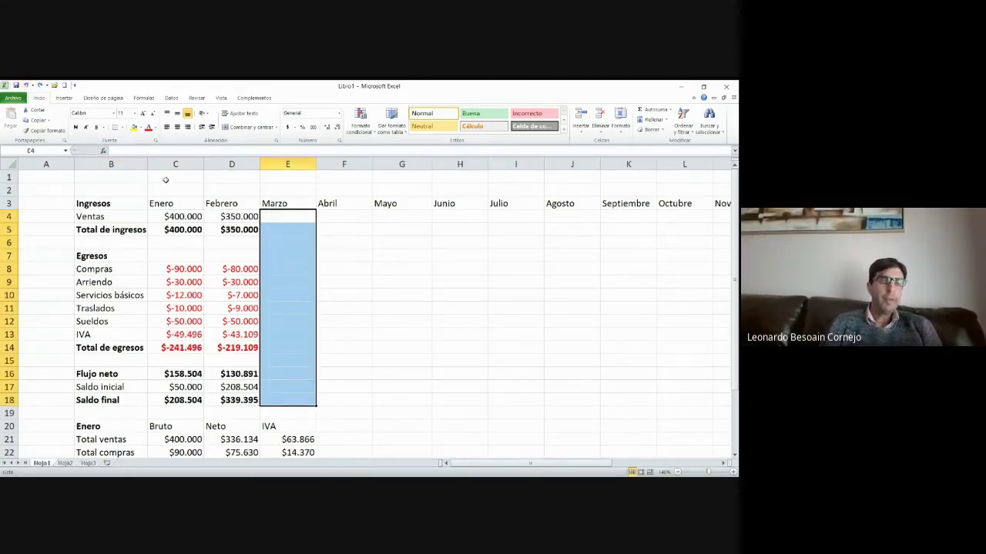
{"action": "left_click", "coordinate": [52, 177]}
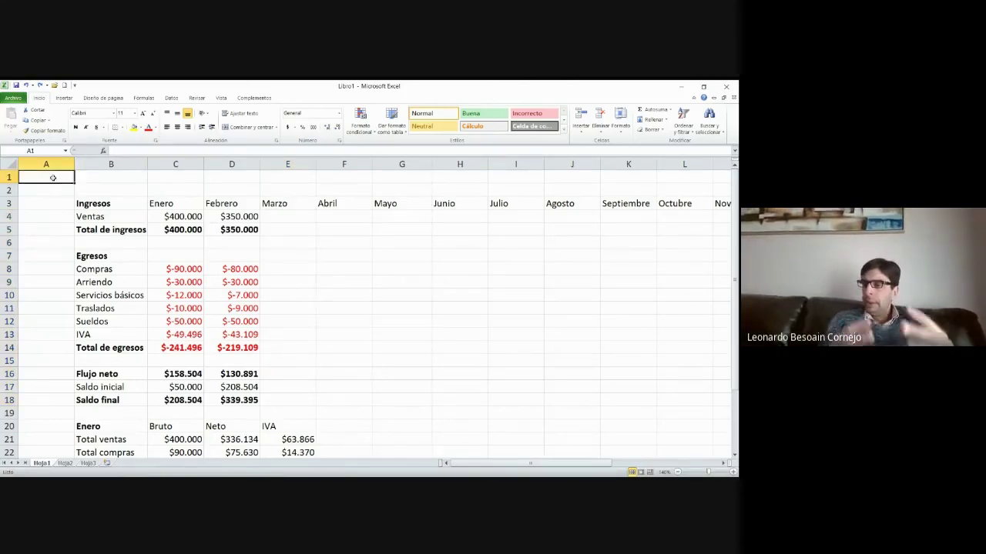